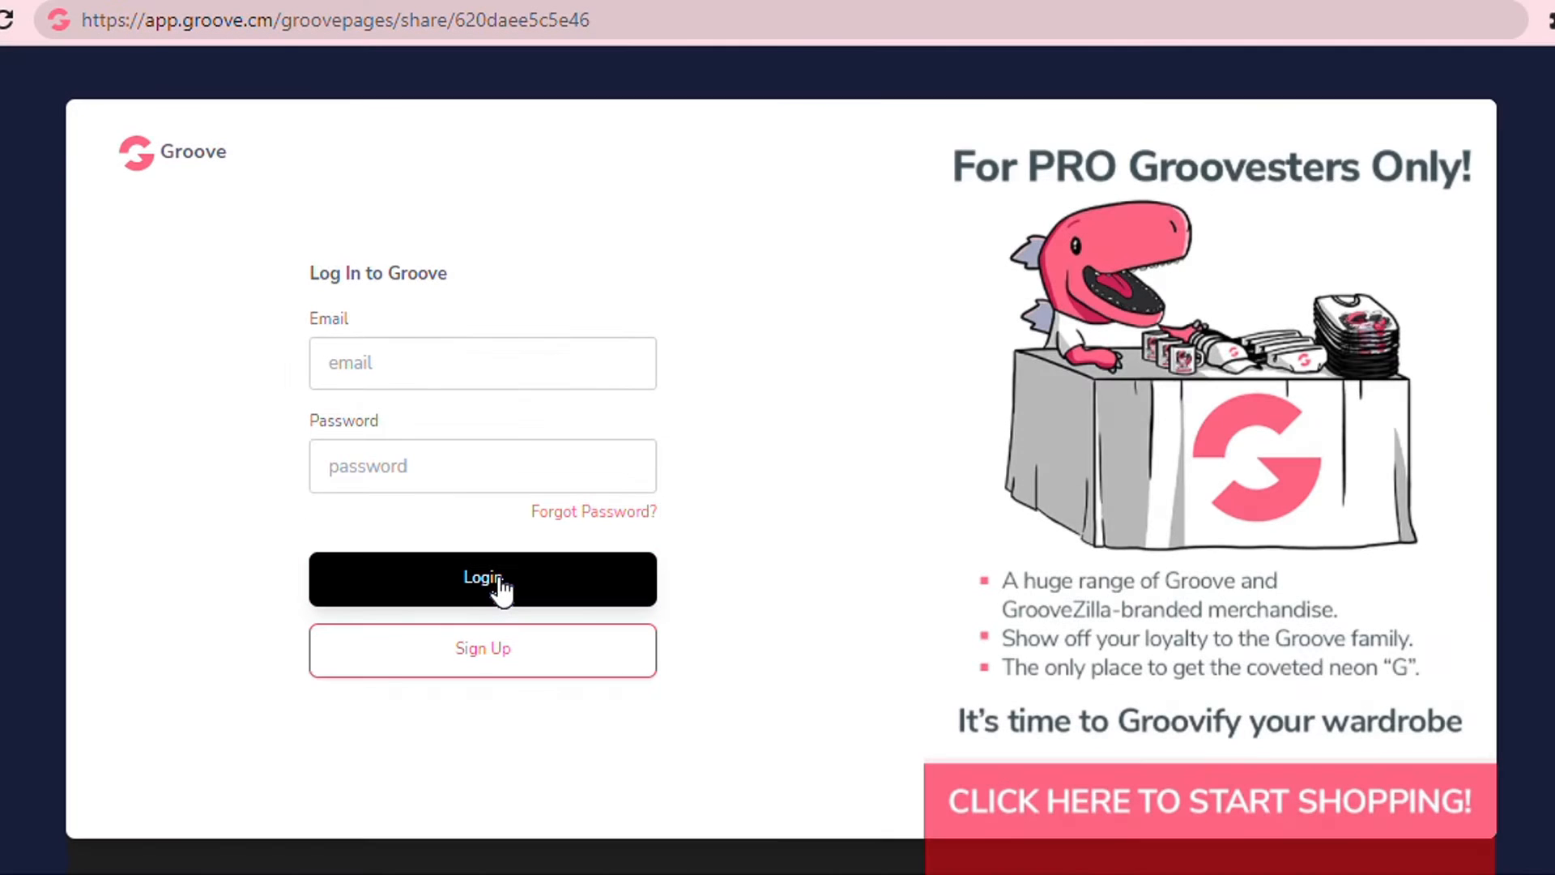
Open the sign-up form and scroll through its account information fields.
left_click(456, 658)
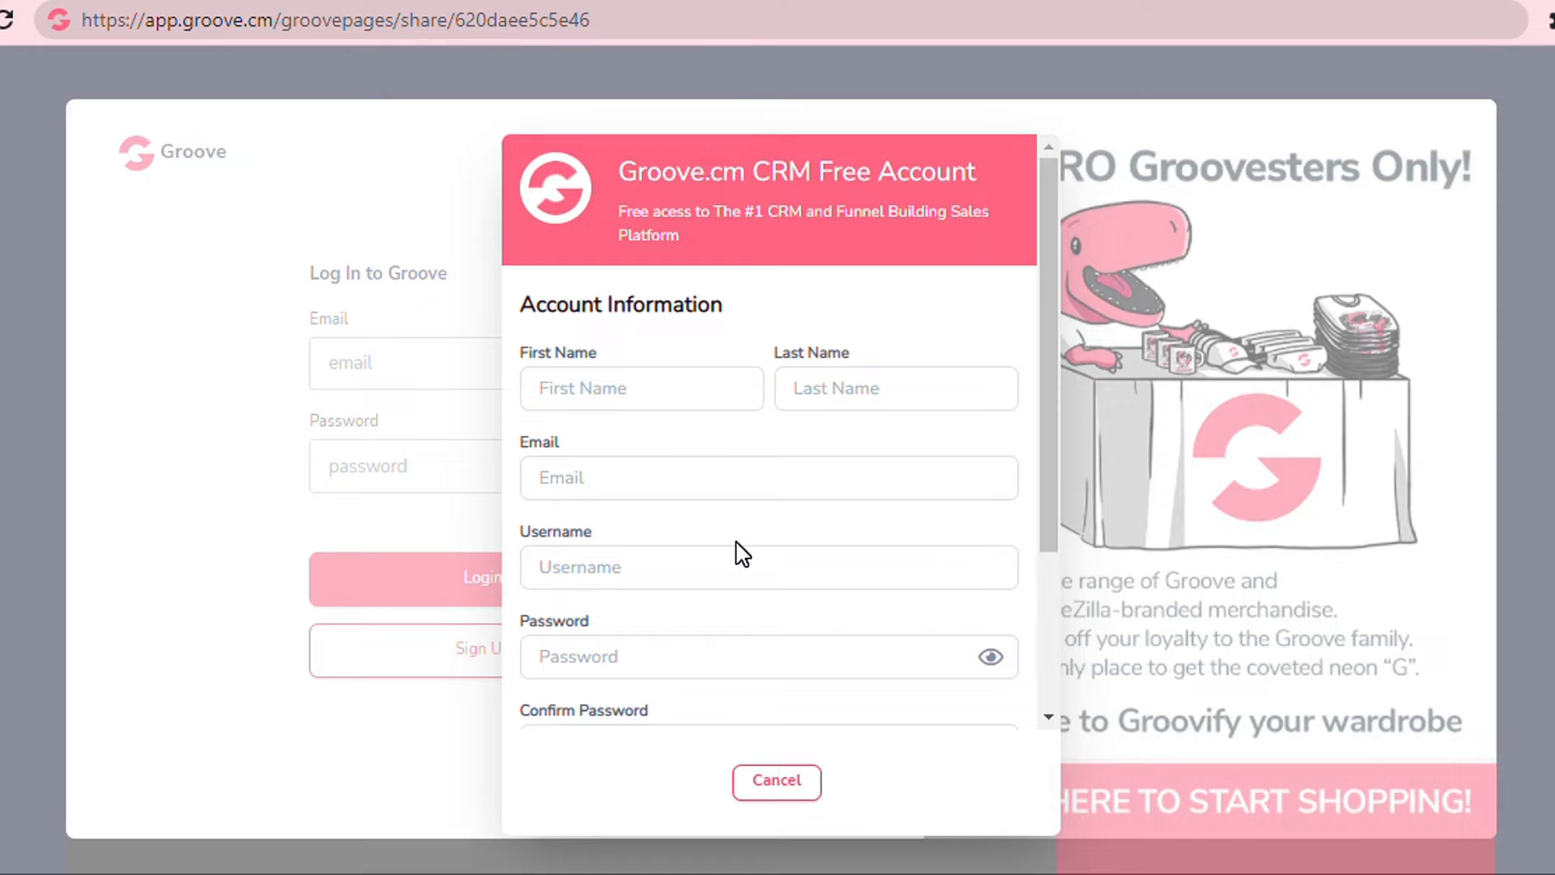
scroll(1010, 580, "down", 3)
scroll(1011, 580, "up", 3)
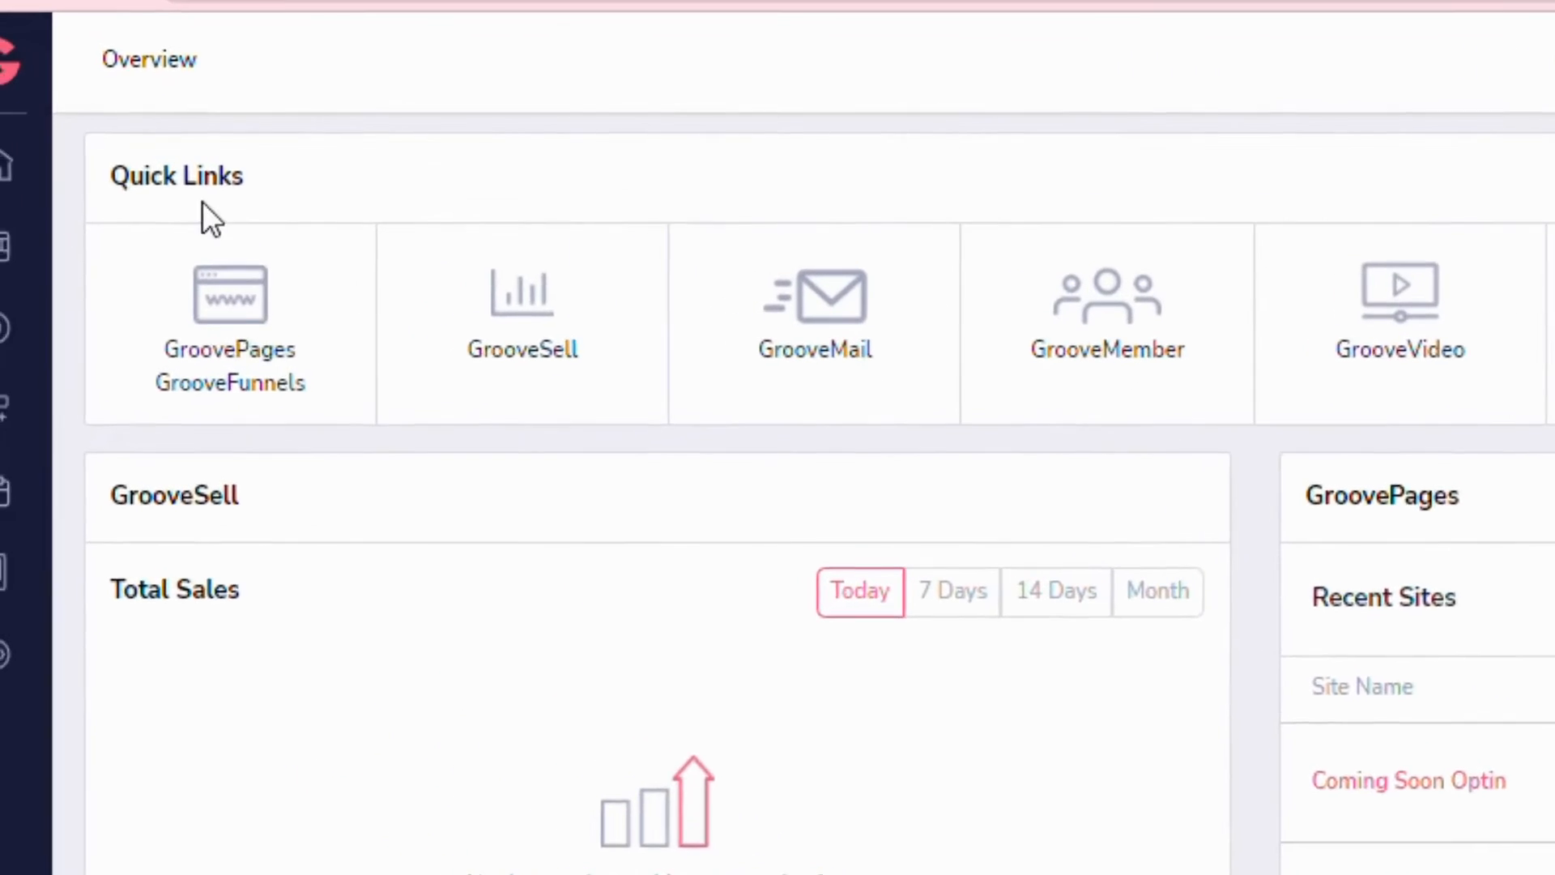
Go to GroovePages from the dashboard and open the editor for the Coming Soon Optin site.
left_click(8, 61)
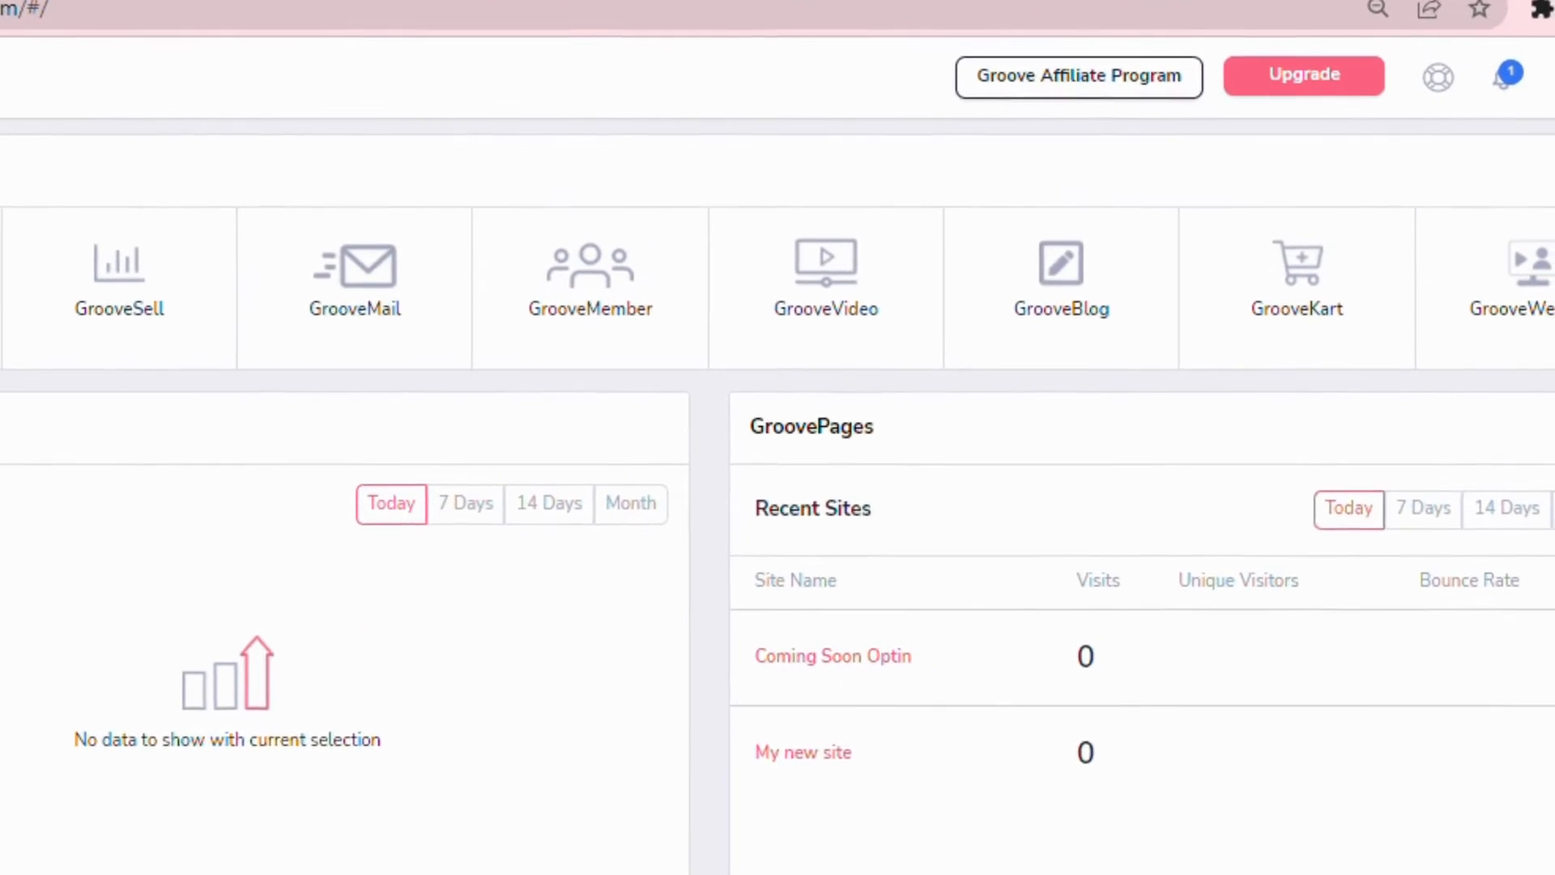
left_click(1550, 77)
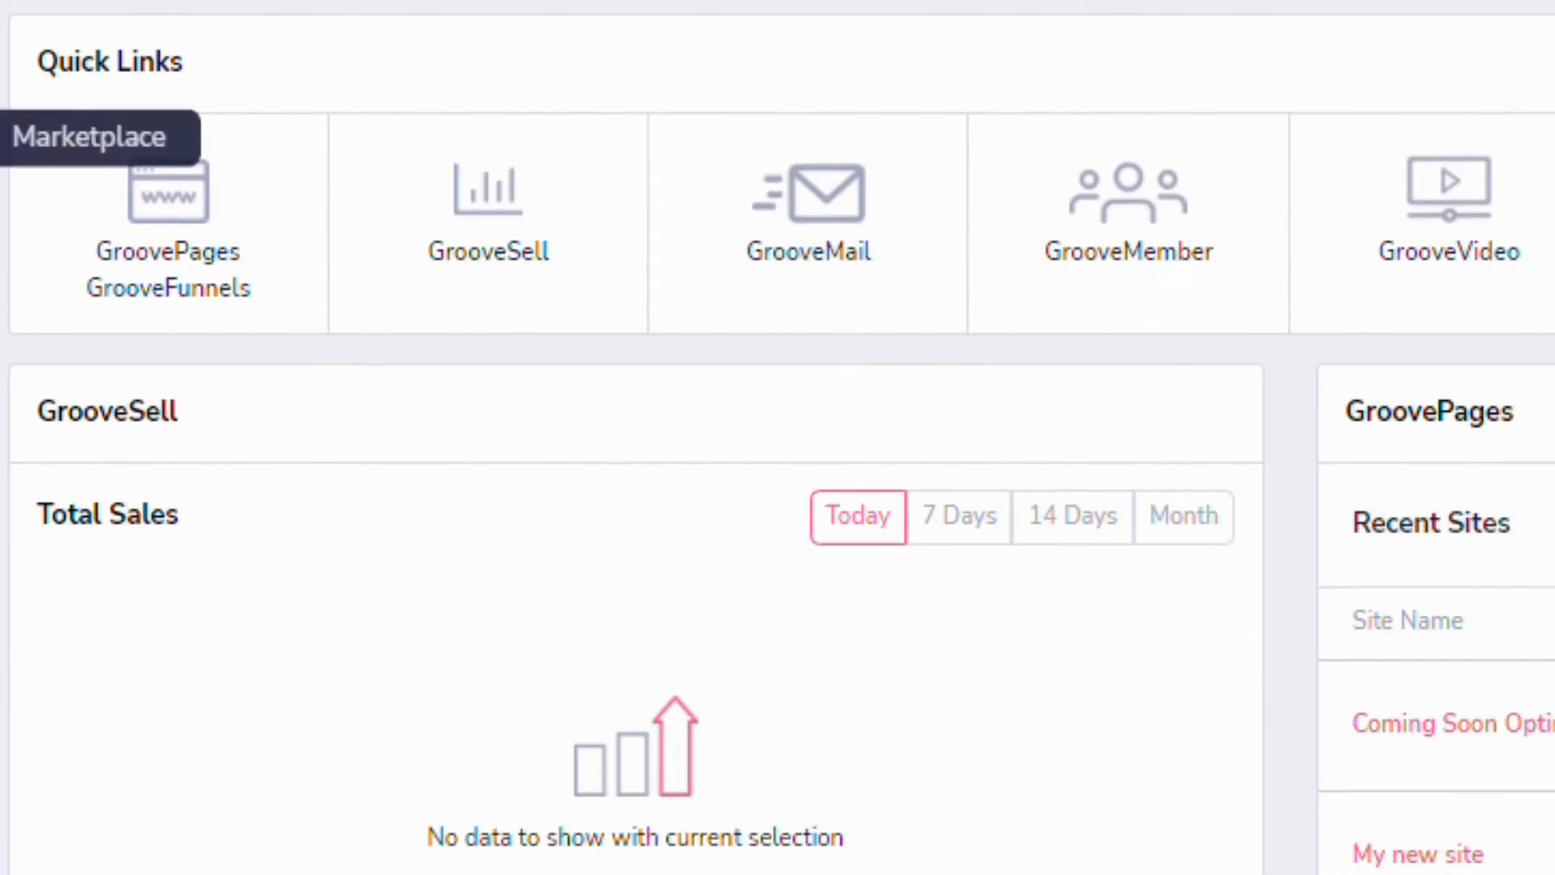
left_click(180, 214)
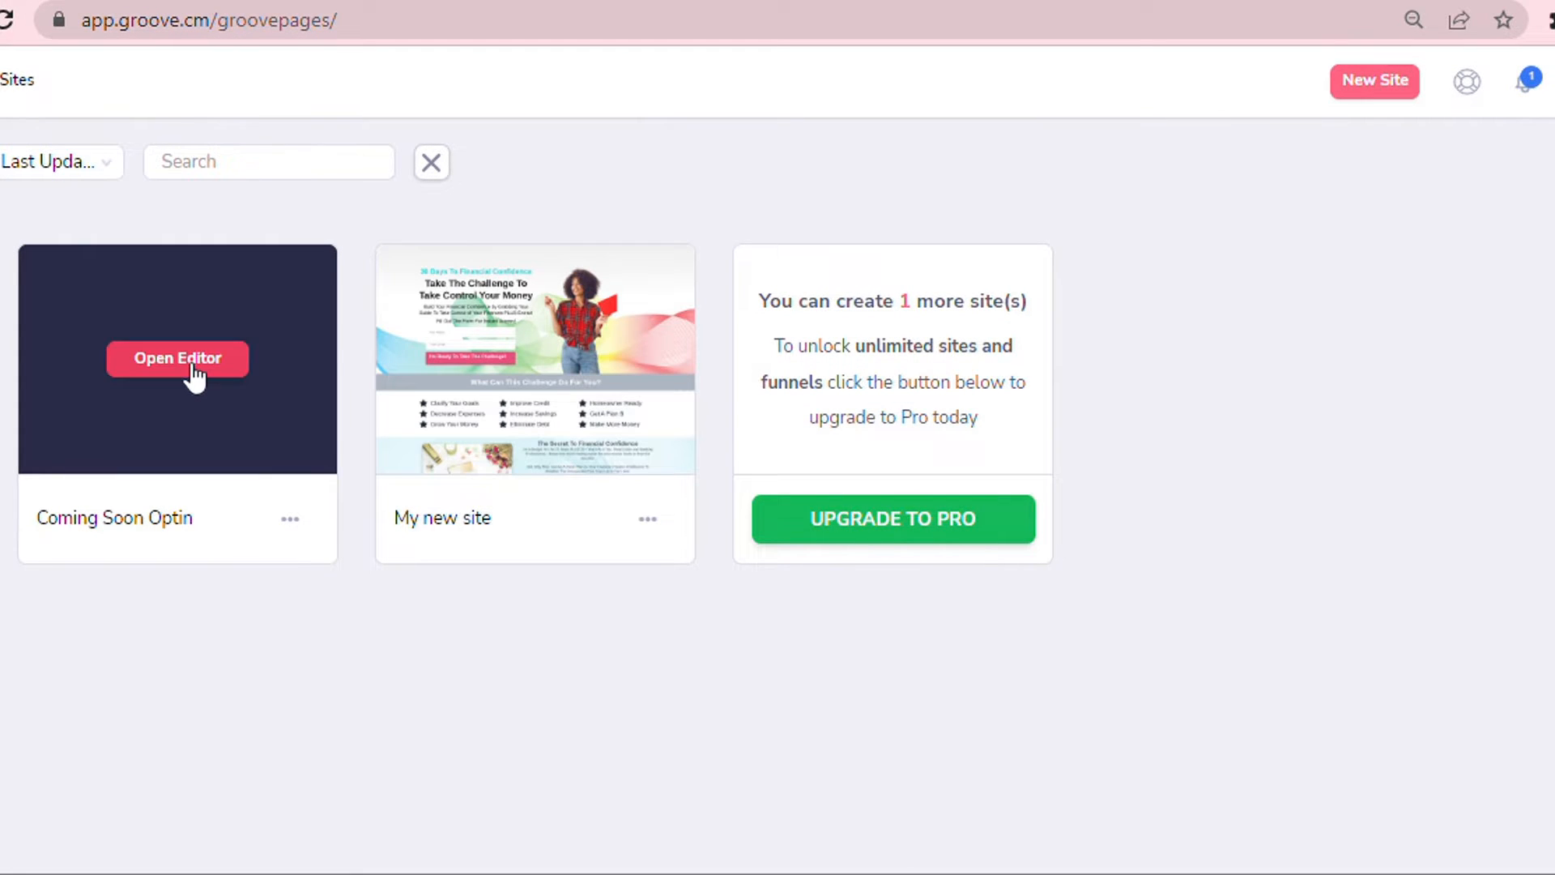
left_click(194, 377)
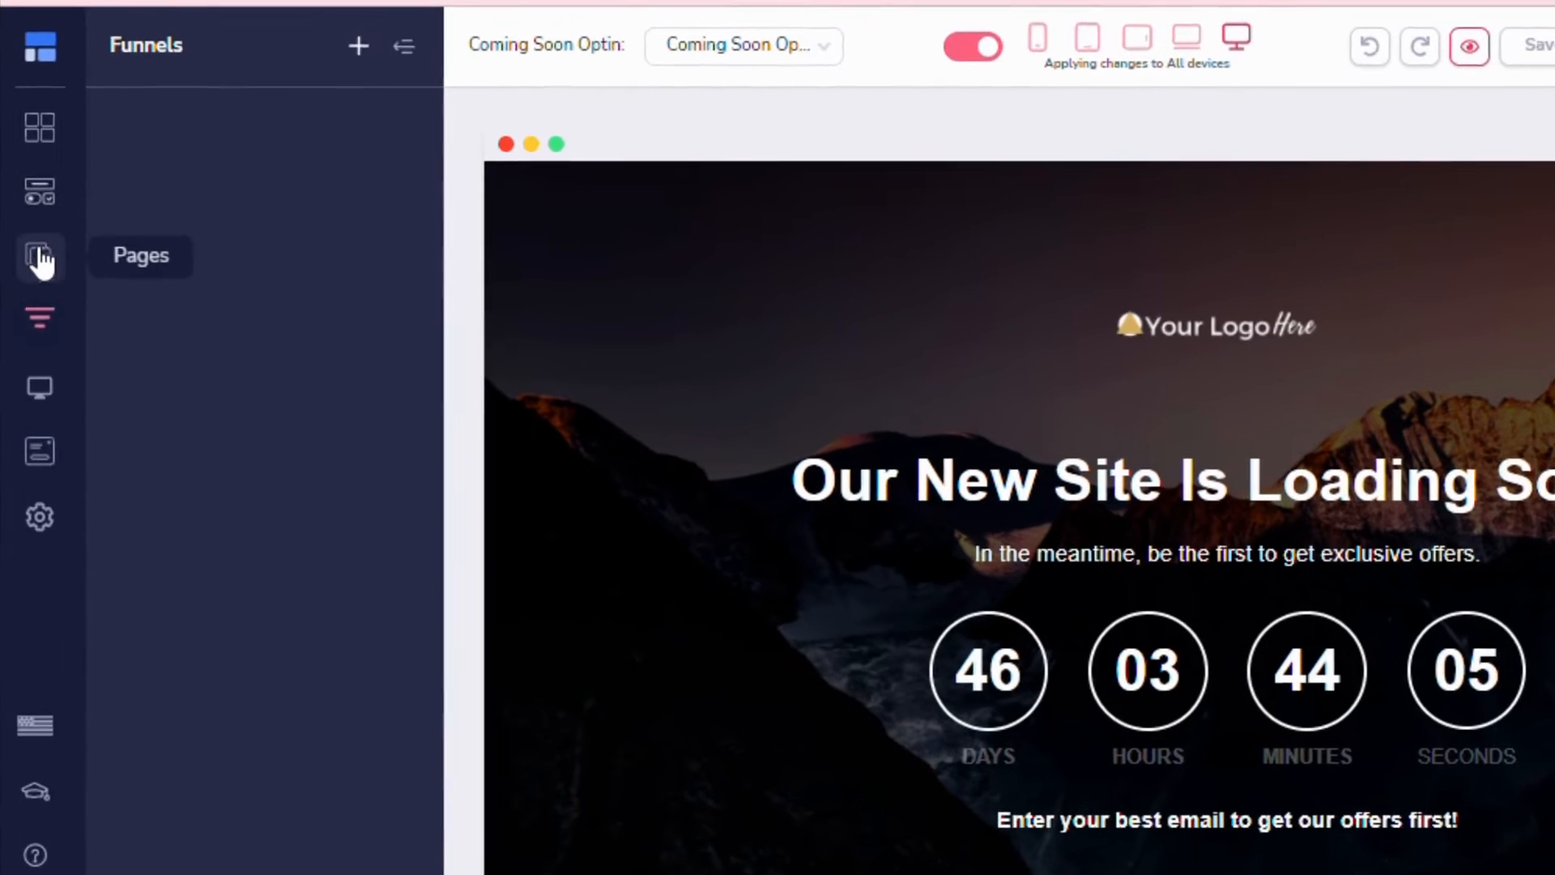
Open the site's pages list and select the Coming Soon Opt In page for editing.
left_click(35, 260)
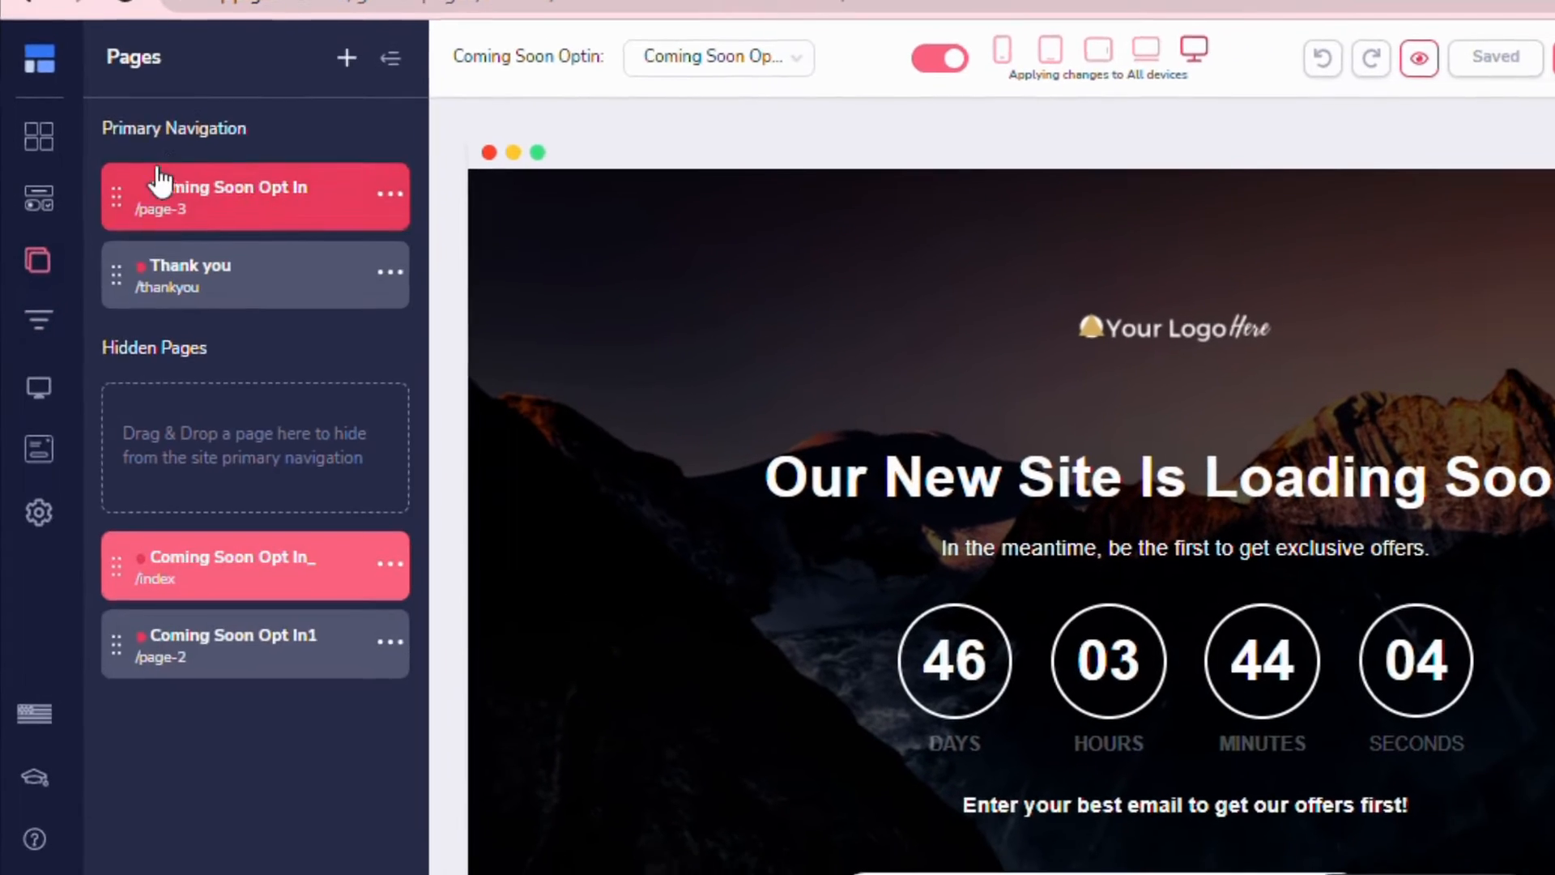
left_click(125, 232)
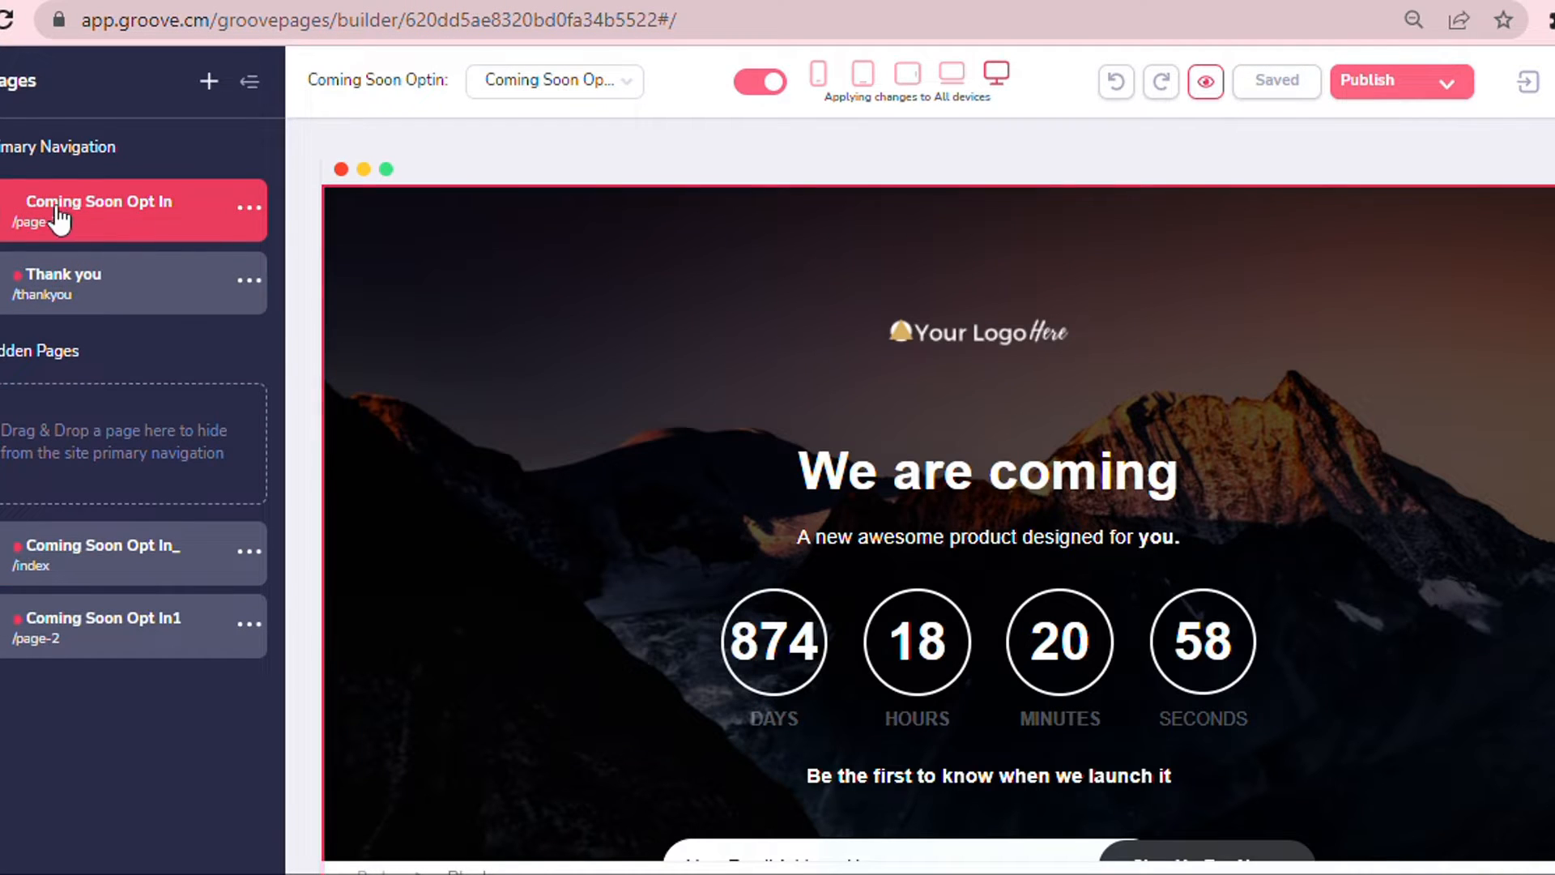
scroll(1076, 356, "down", 5)
scroll(1255, 438, "up", 3)
scroll(1296, 458, "up", 2)
scroll(1302, 445, "down", 5)
scroll(1302, 439, "up", 5)
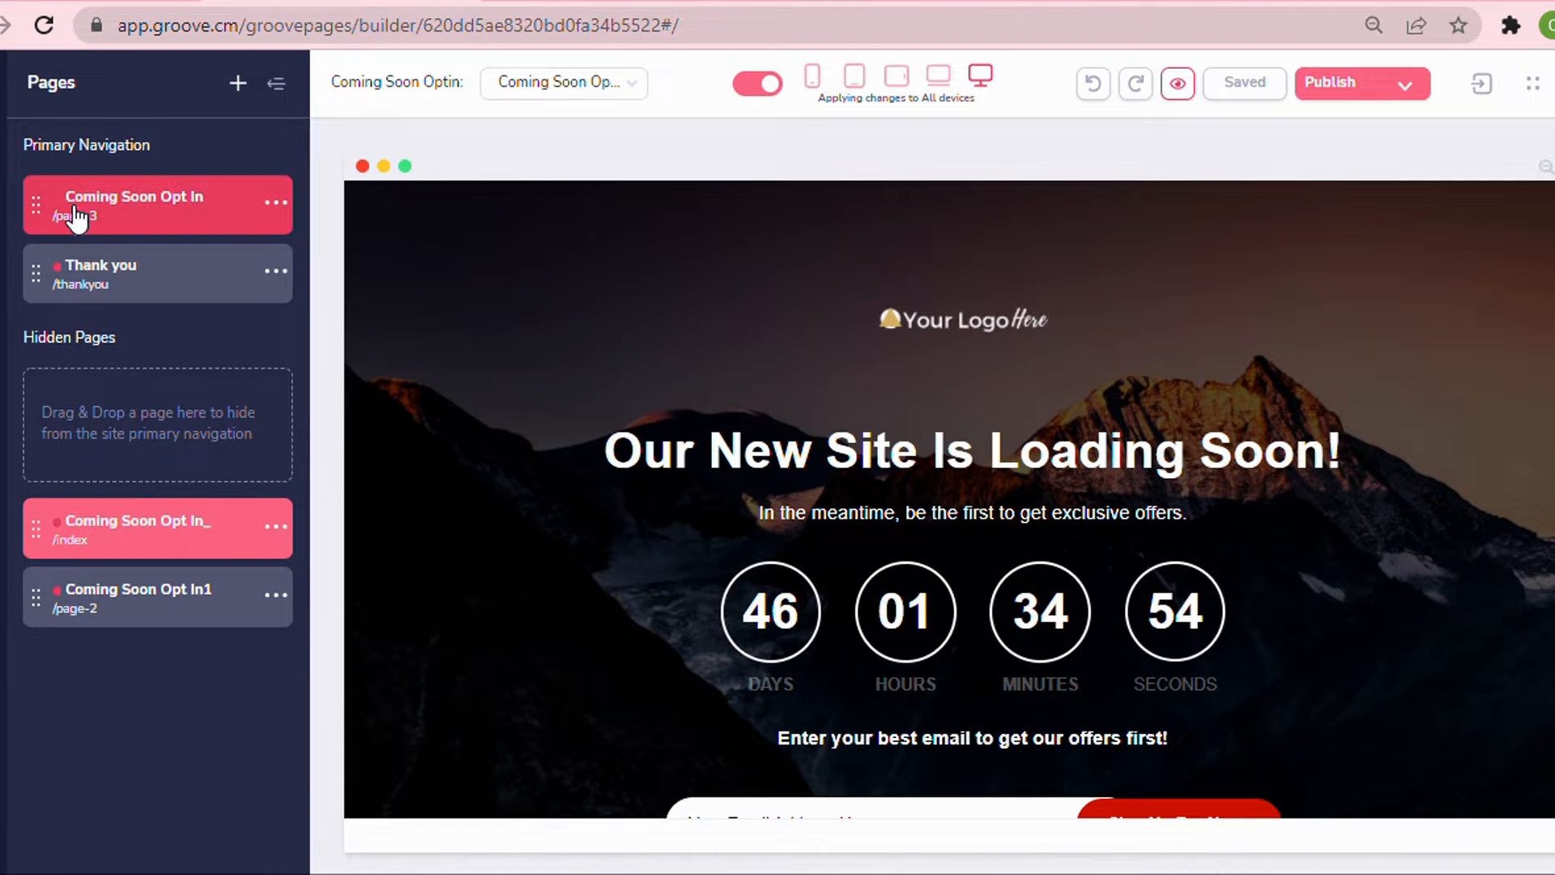
left_click(75, 218)
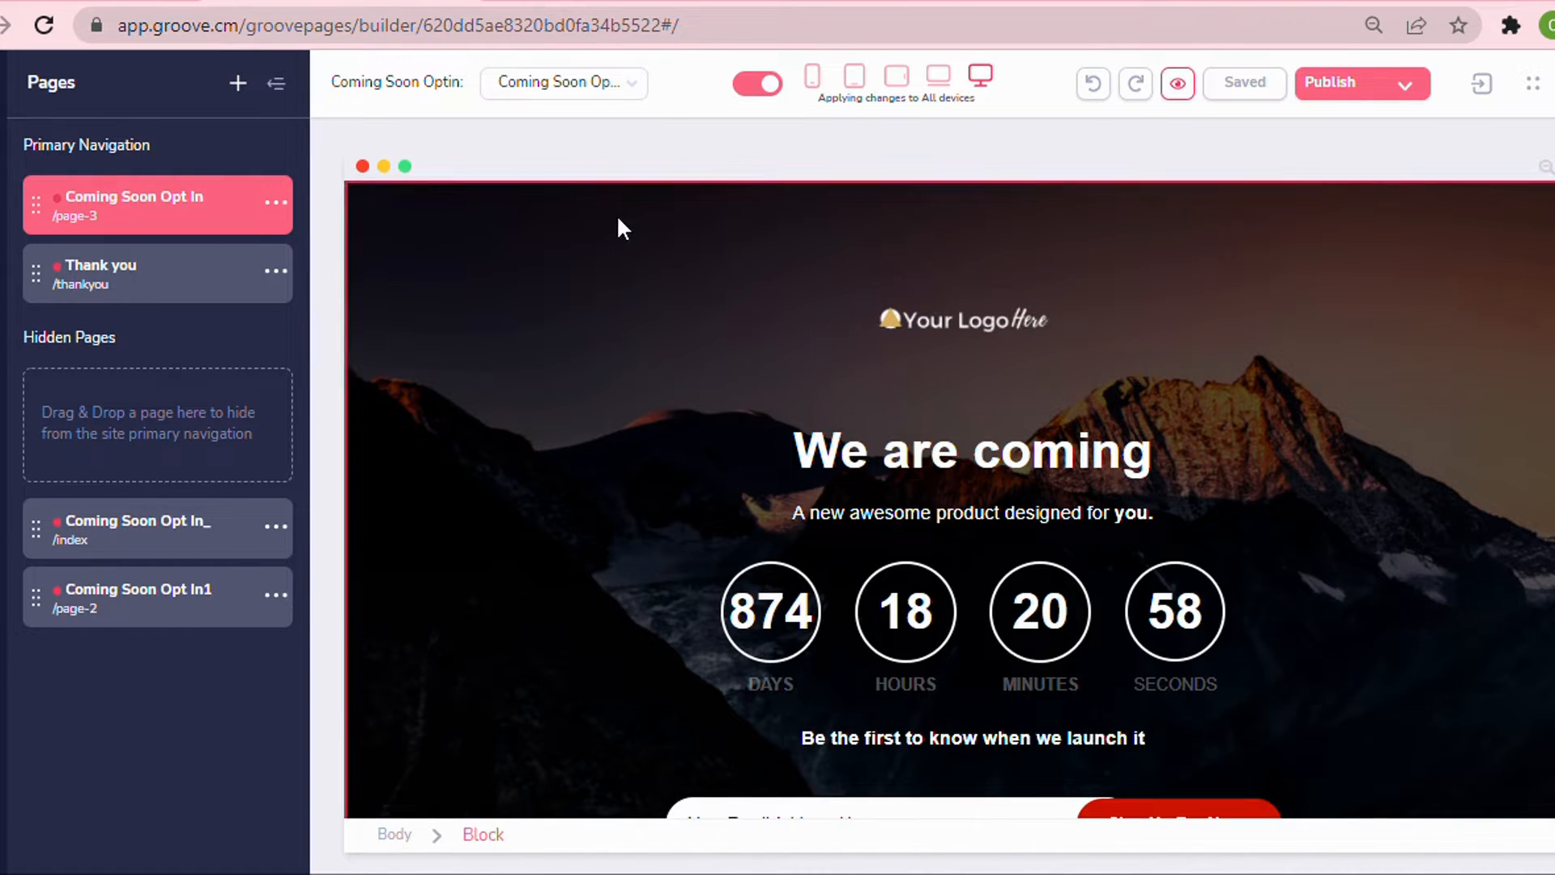
Inspect the logo image's configuration settings and its surrounding container.
left_click(668, 255)
left_click(630, 320)
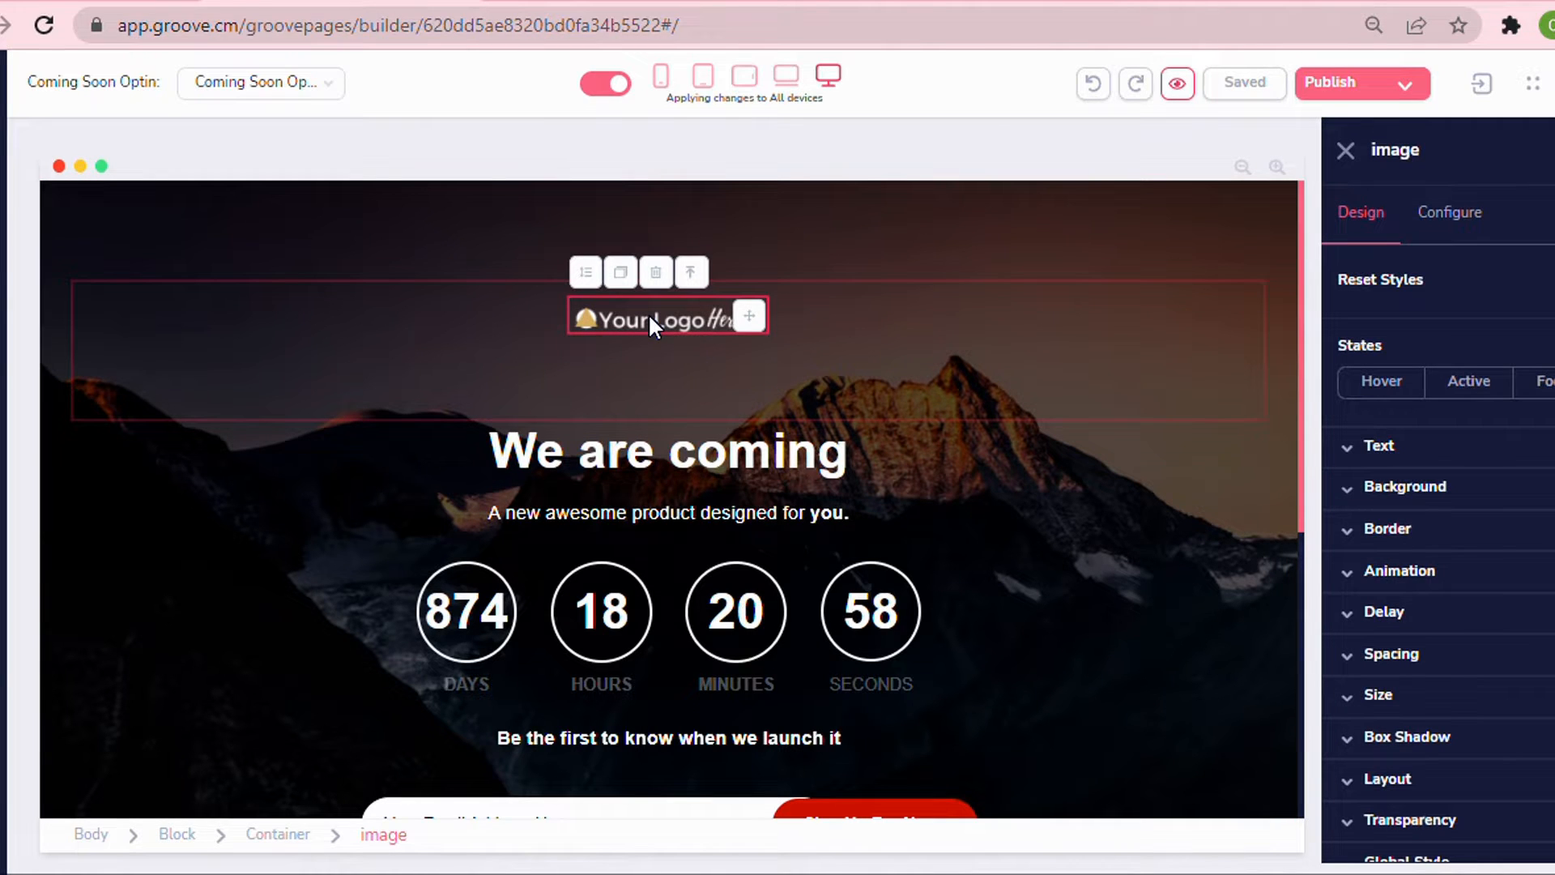
left_click(1473, 213)
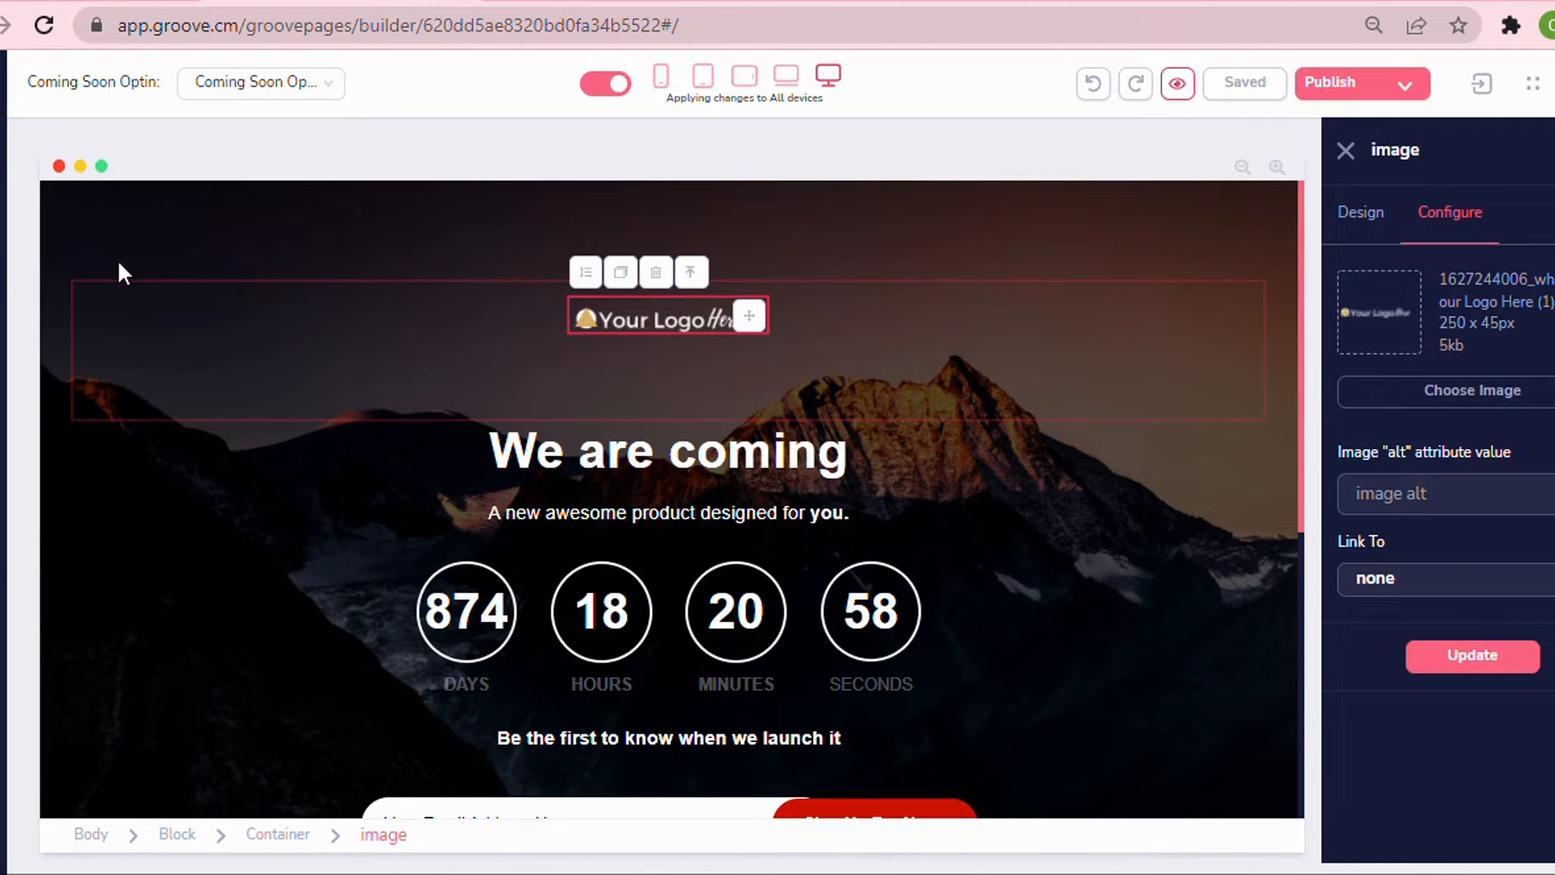
left_click(134, 309)
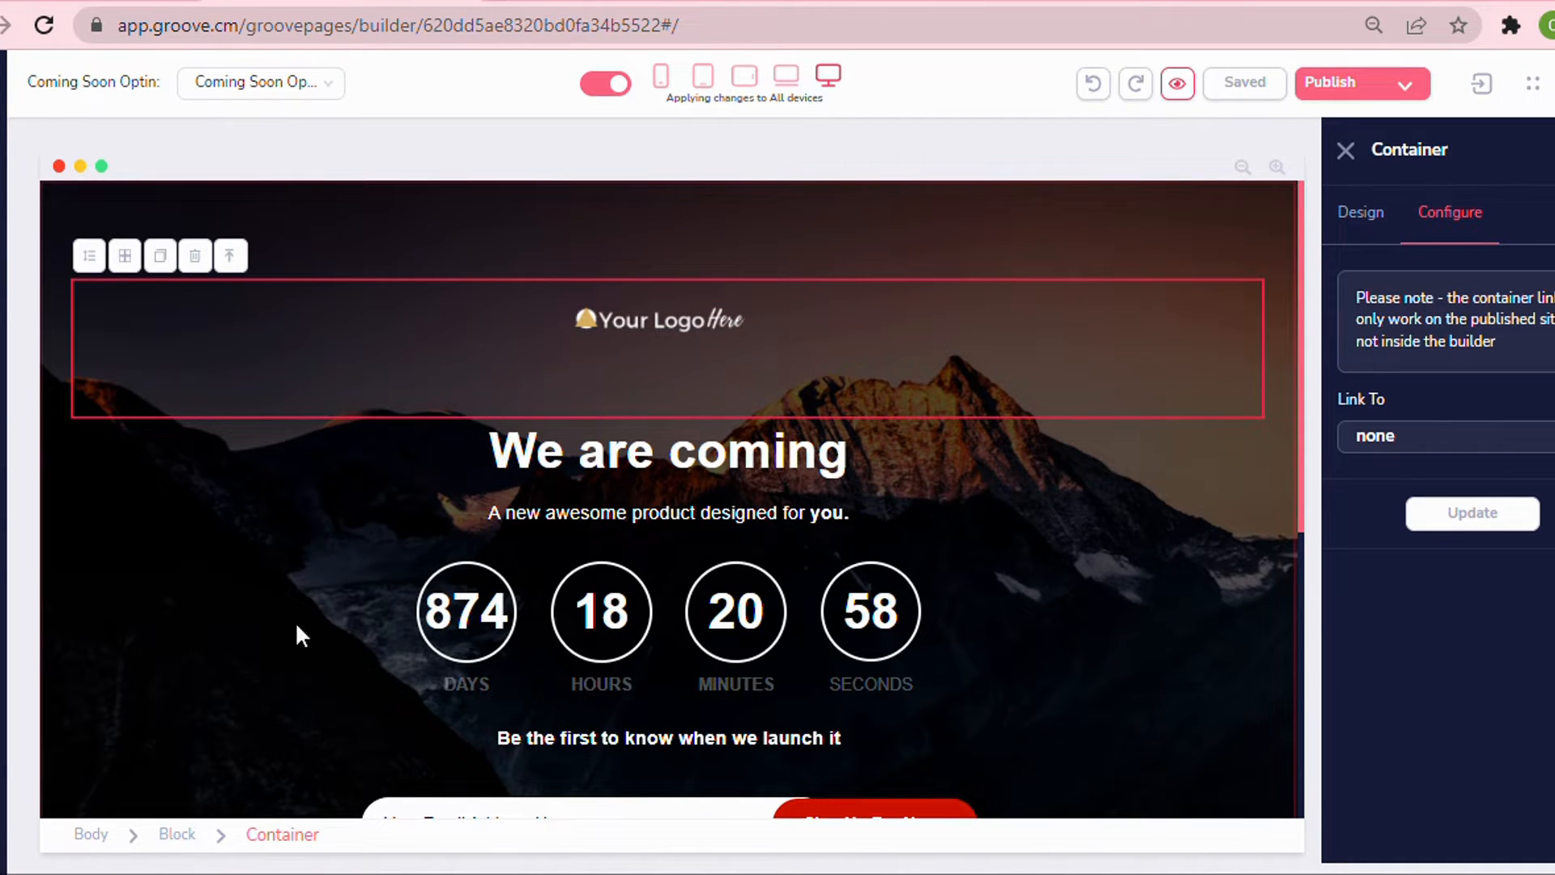
left_click(302, 839)
left_click(646, 322)
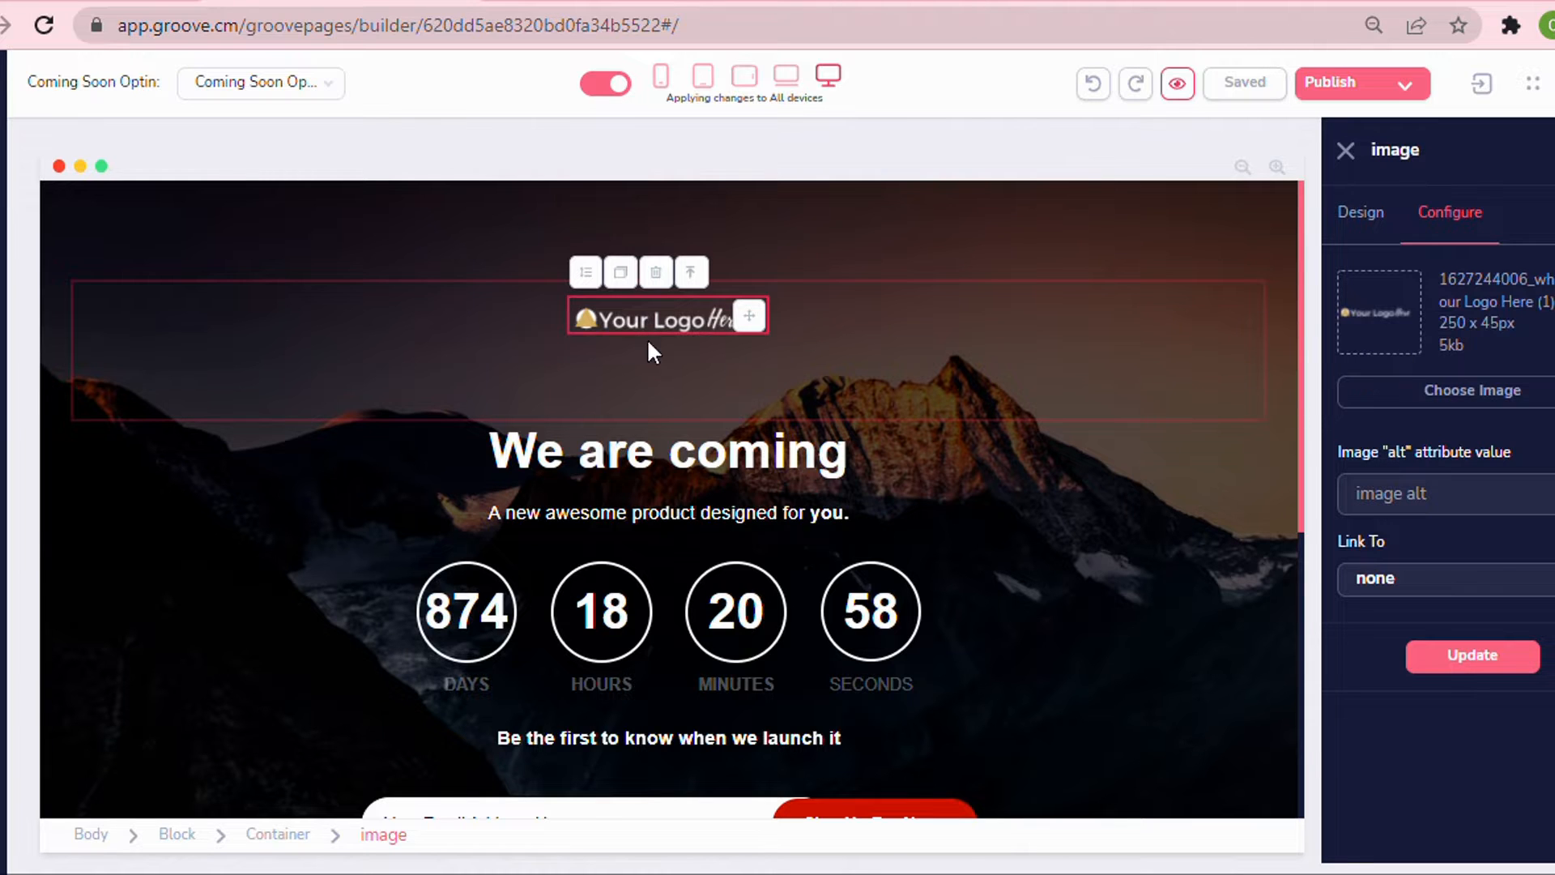
scroll(746, 315, "down", 2)
Replace the main heading text with "Our New Site Will Be Live Soon!".
left_click(842, 323)
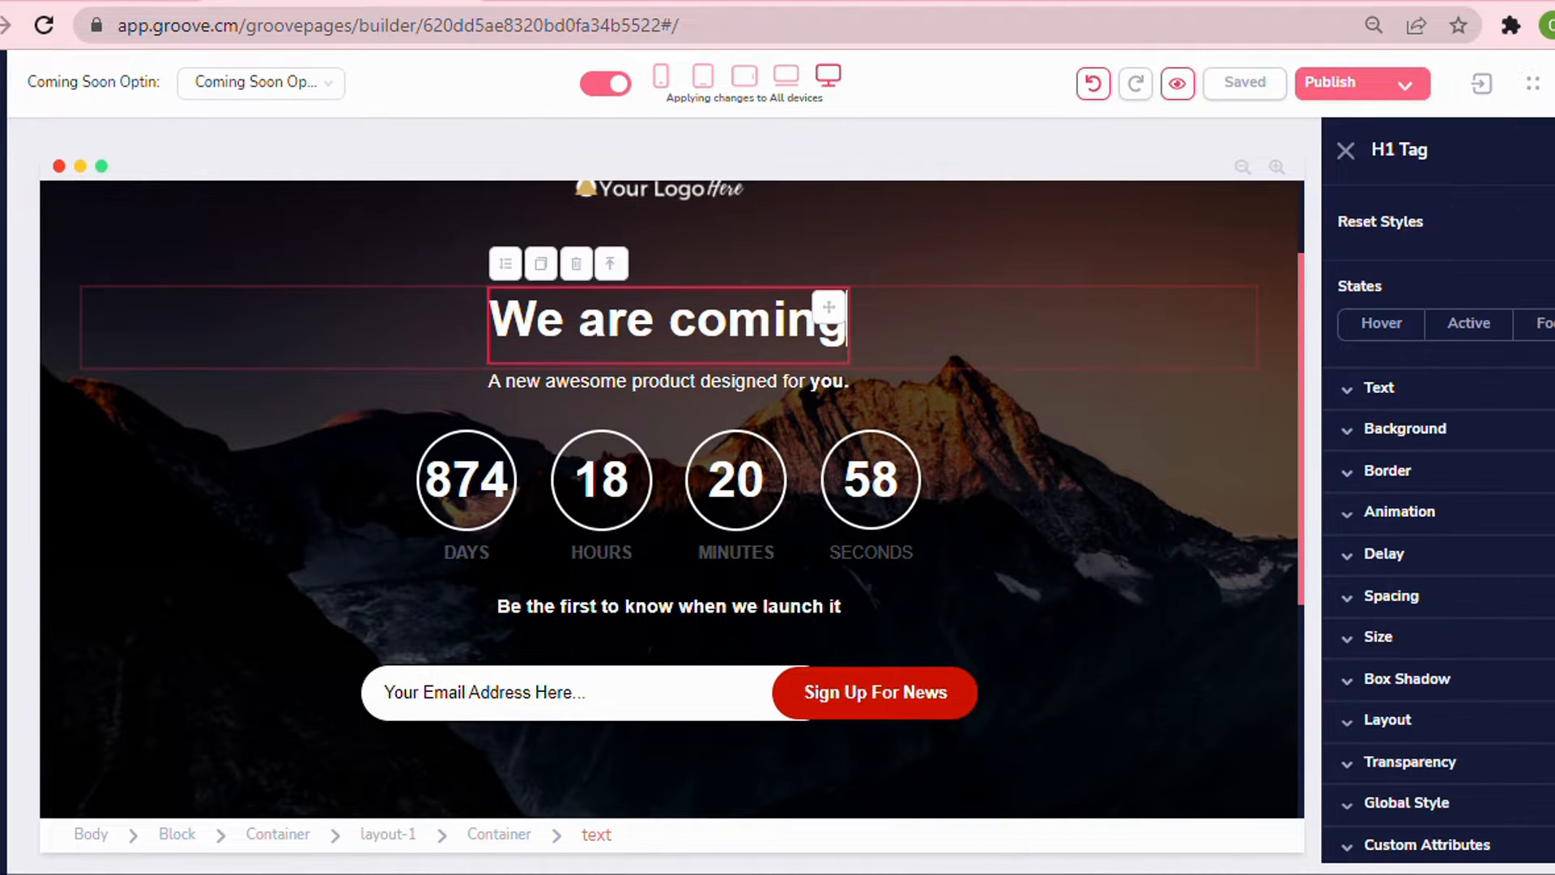
double_click(676, 331)
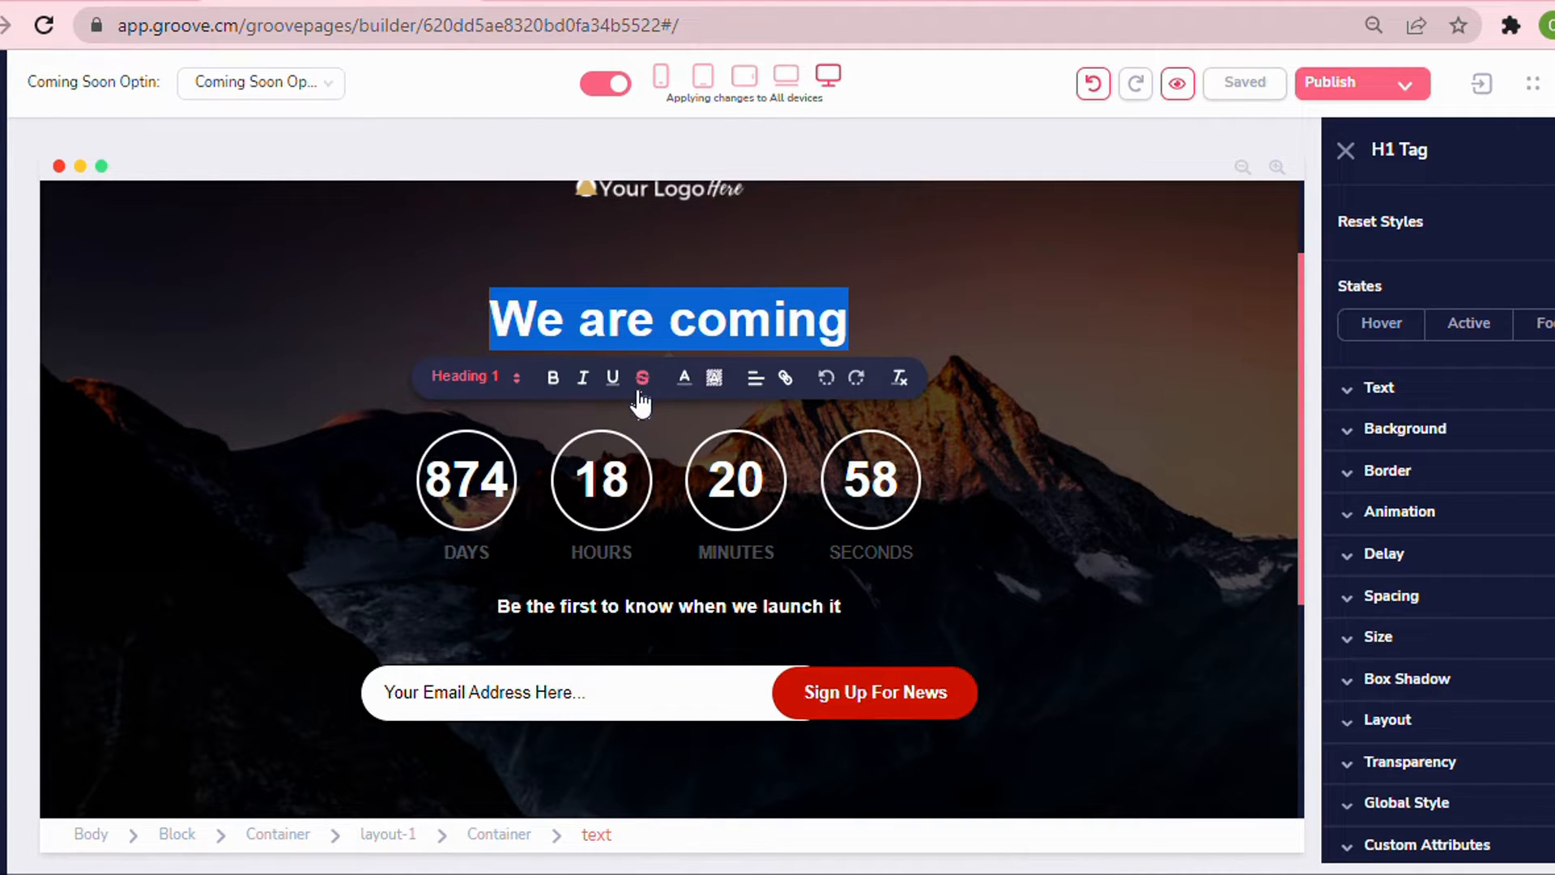
type("Our New Si")
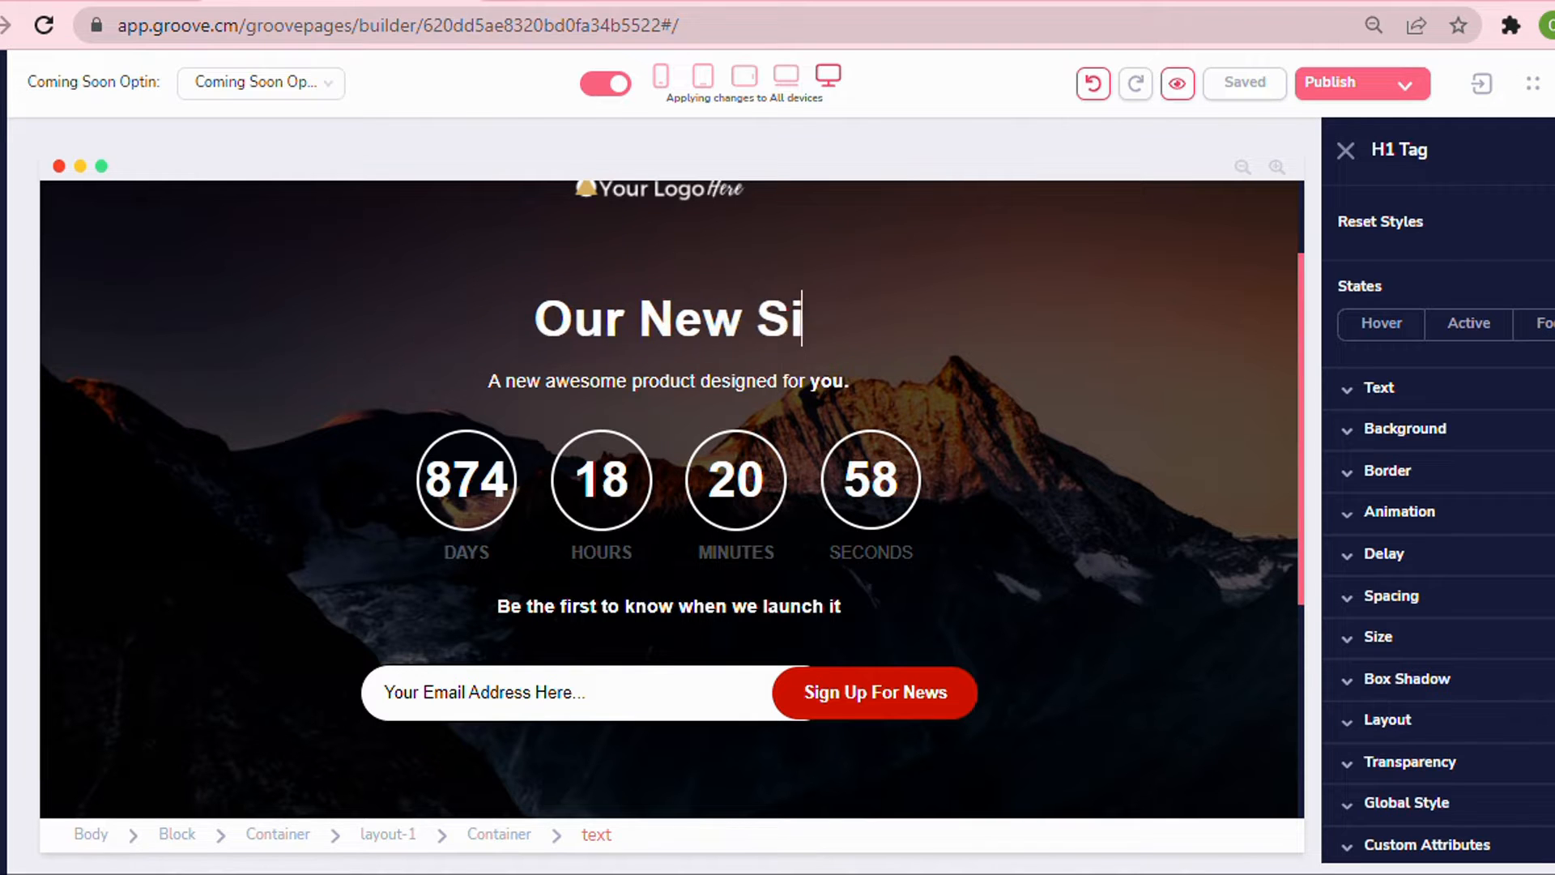
type("te Will Be Live Soon!")
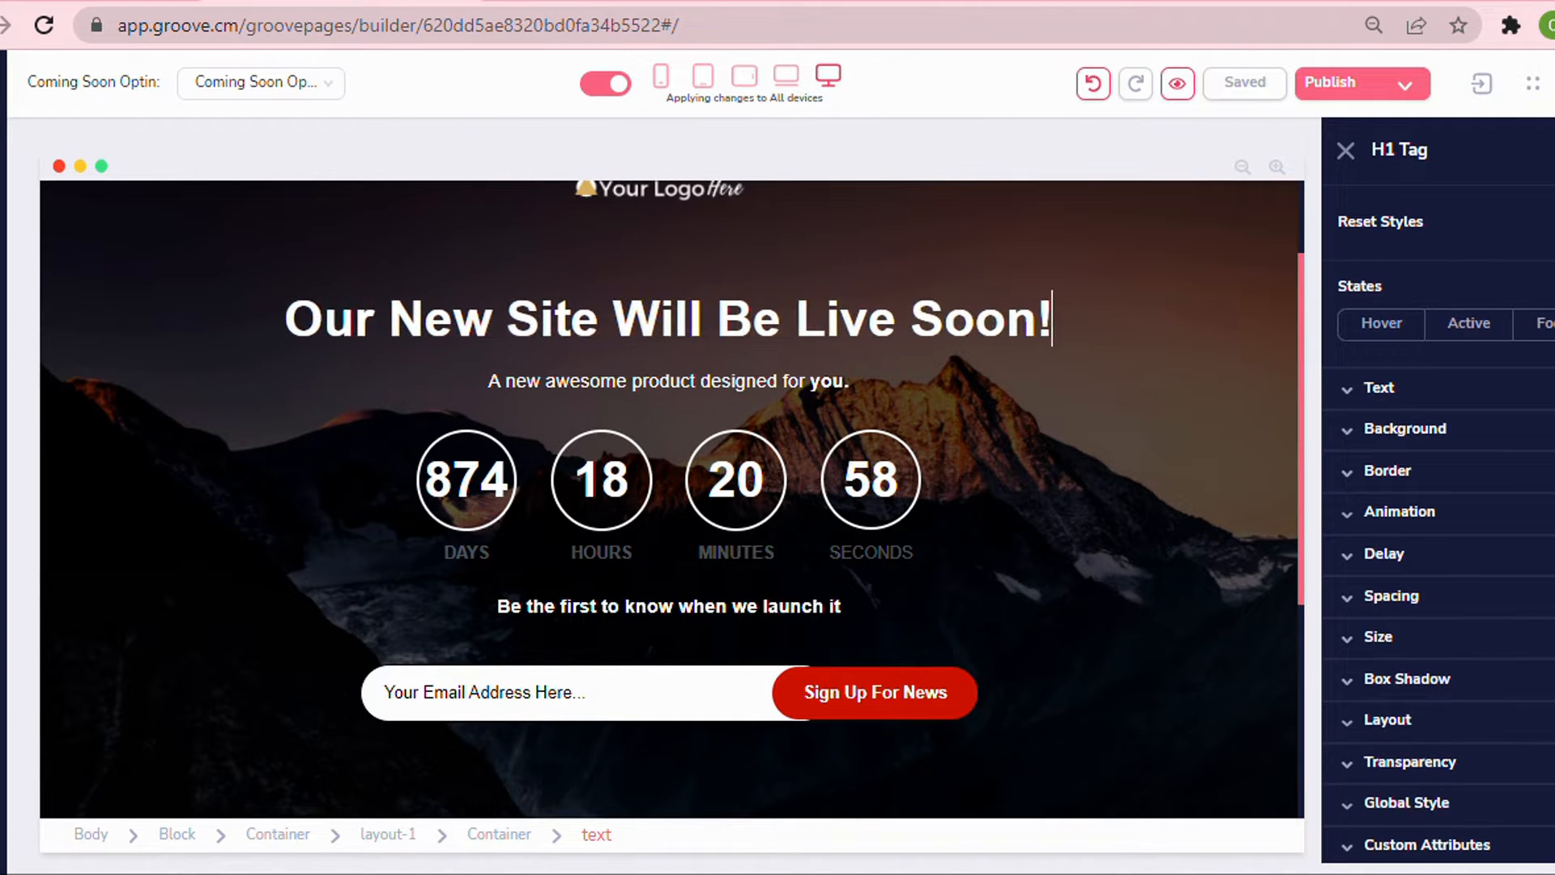
Replace the subtitle with "In the meantime, don't miss our latest exclusive offers.".
double_click(668, 381)
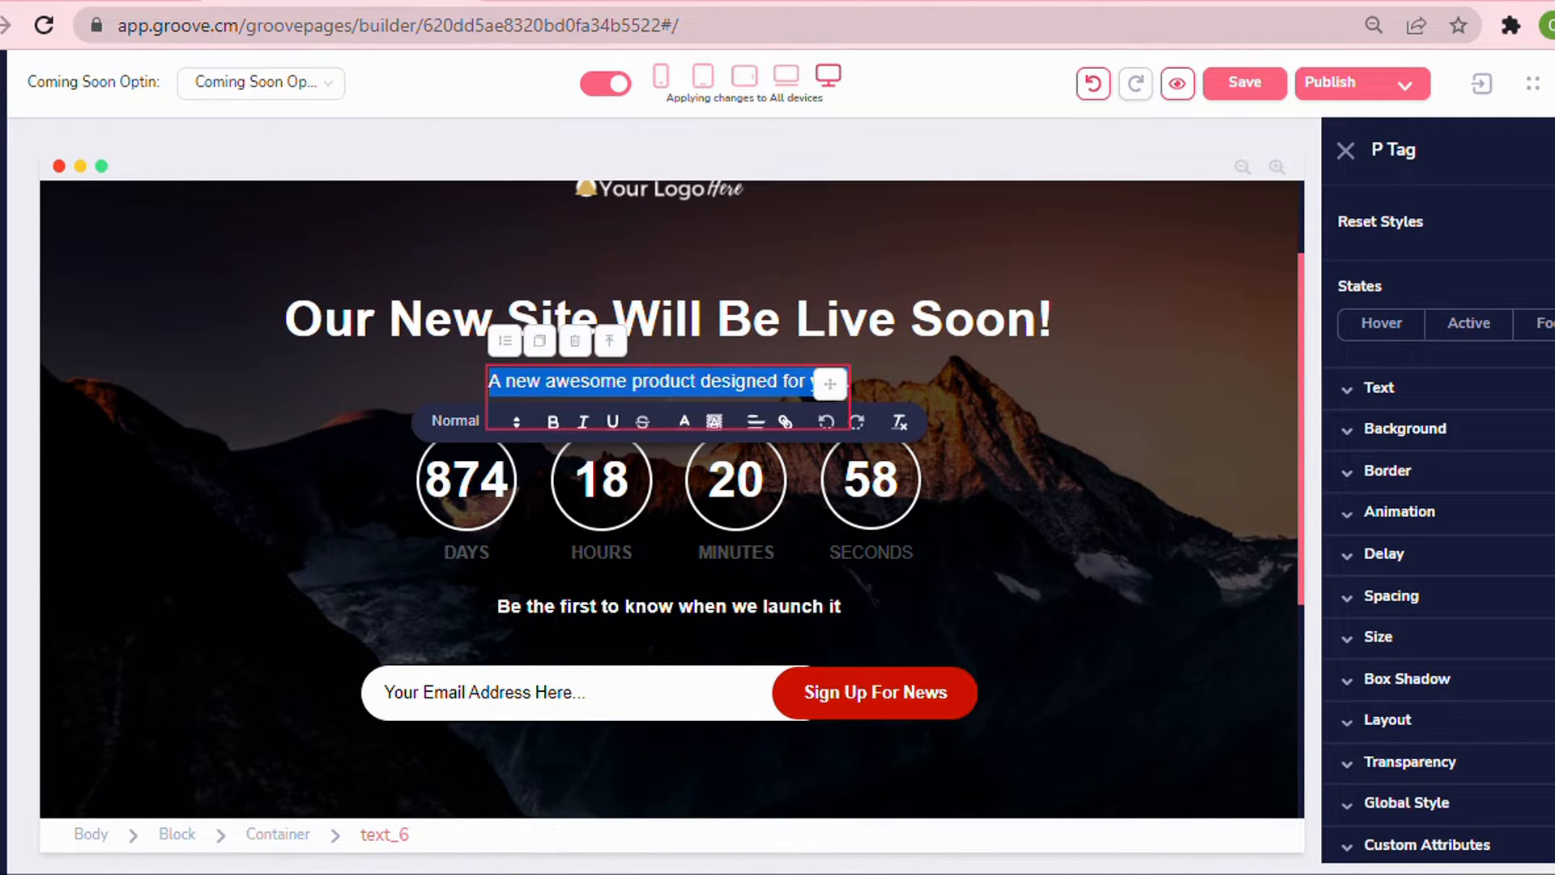
type("In the meantime, don't miss our latest exclusive offers.")
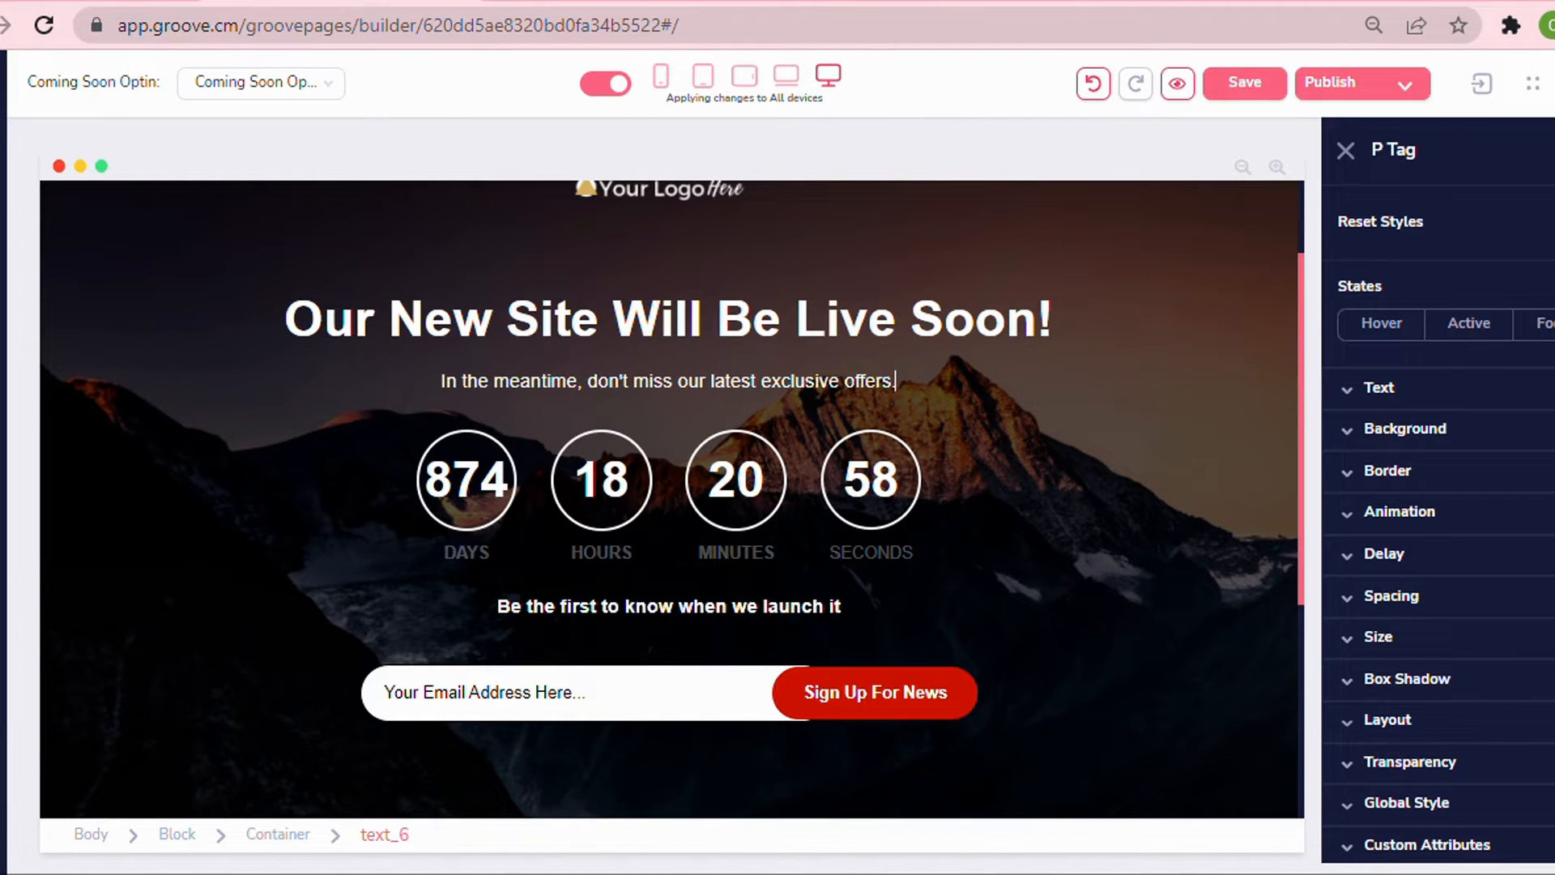
Change the line above the email field to "Enter your best email to be the first to know!" and save the page.
triple_click(530, 609)
type("Enter your best email to be")
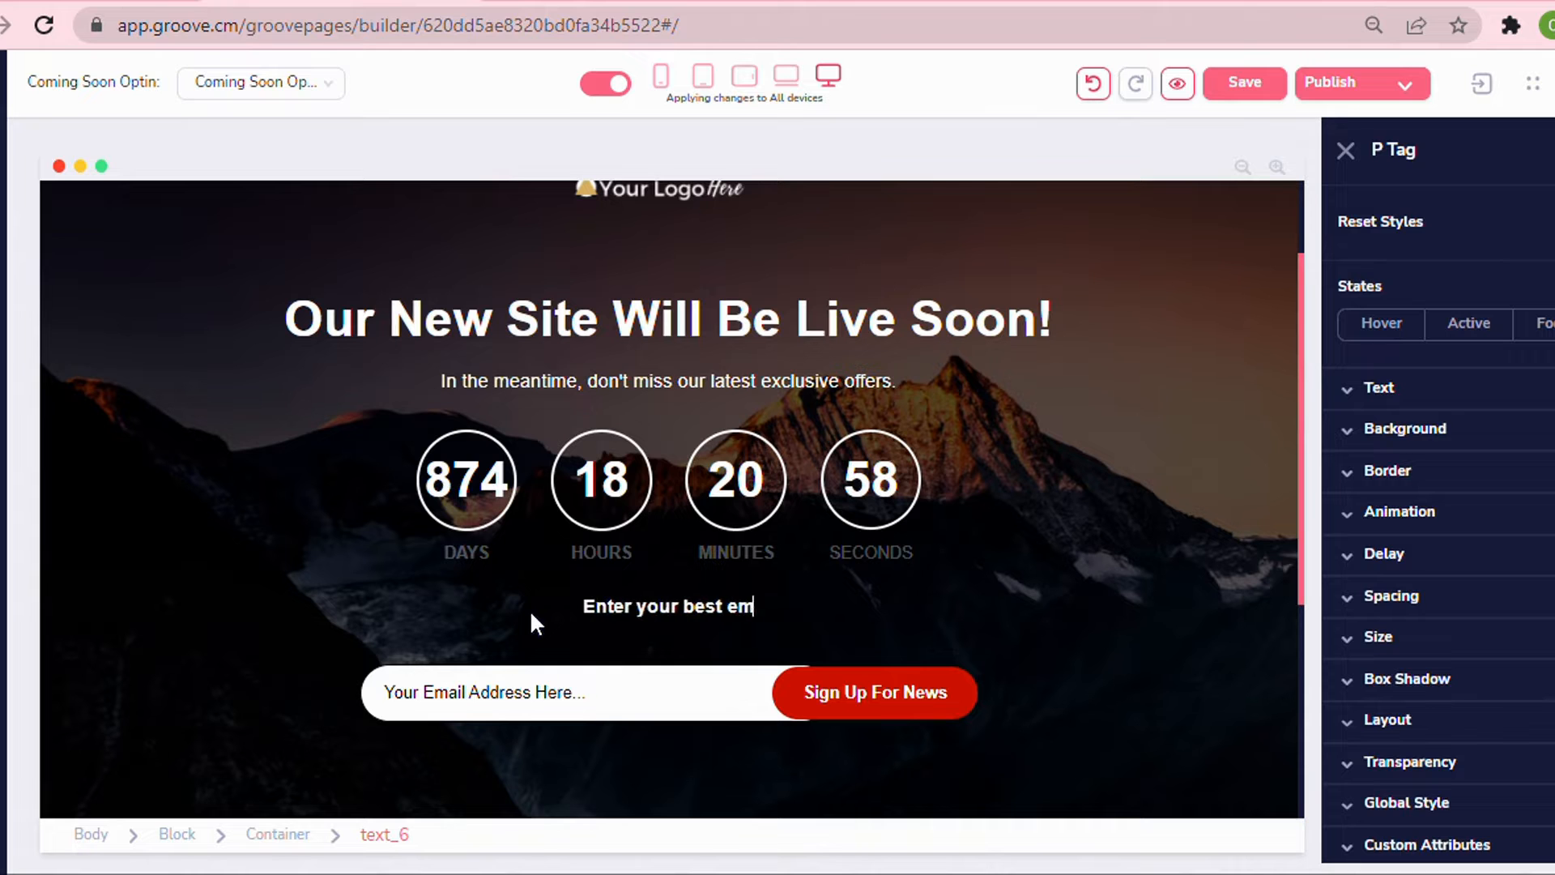
type(" the first to know!")
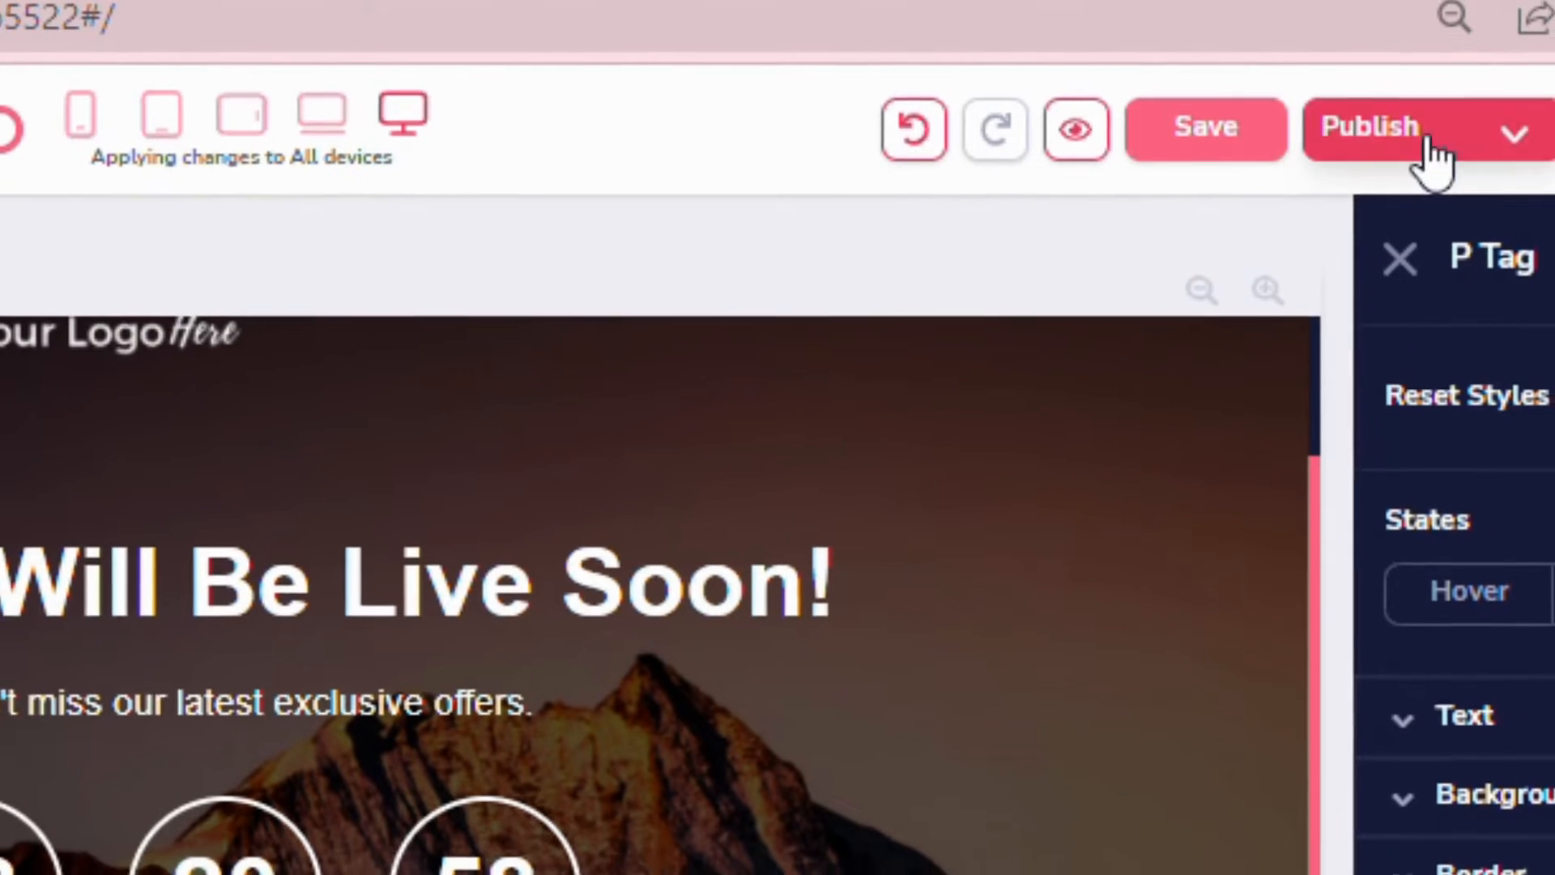
left_click(1244, 82)
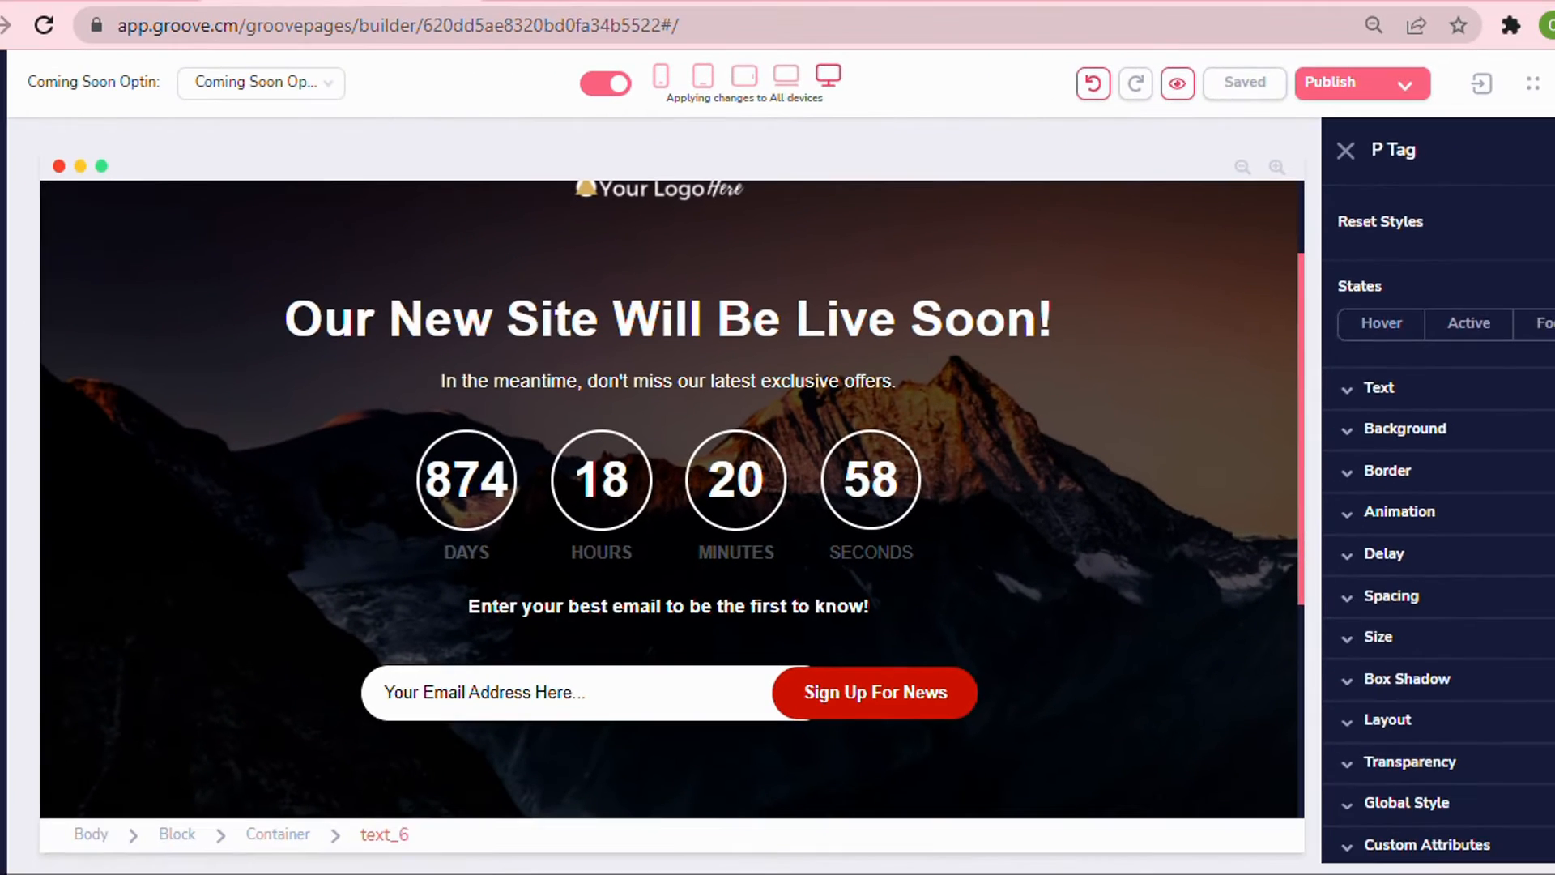
Select the countdown element and set its type to Fixed in its configuration.
left_click(307, 565)
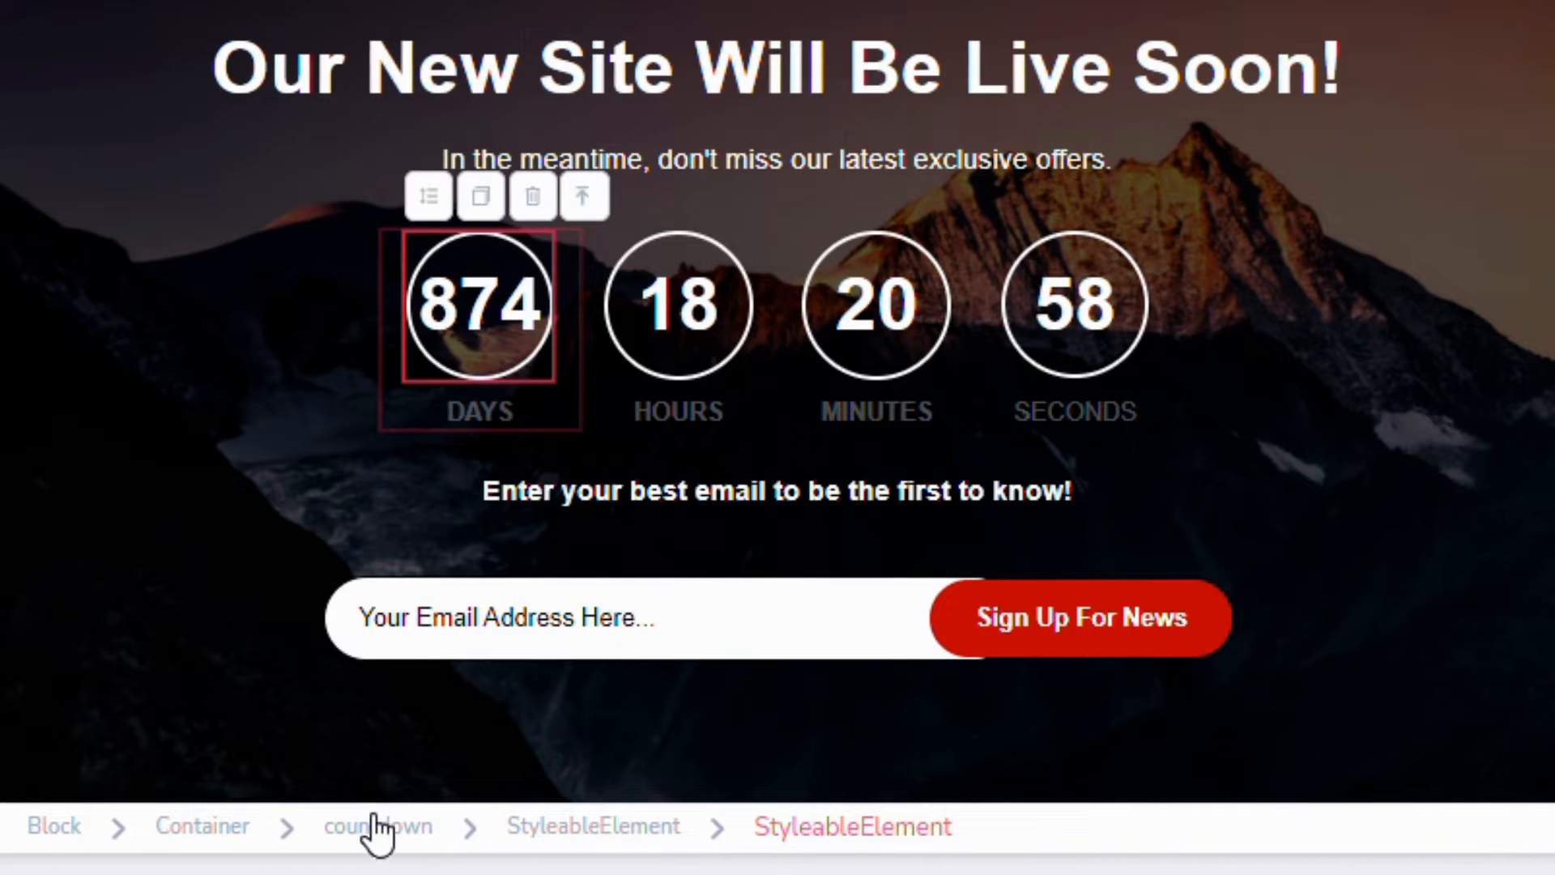
left_click(375, 828)
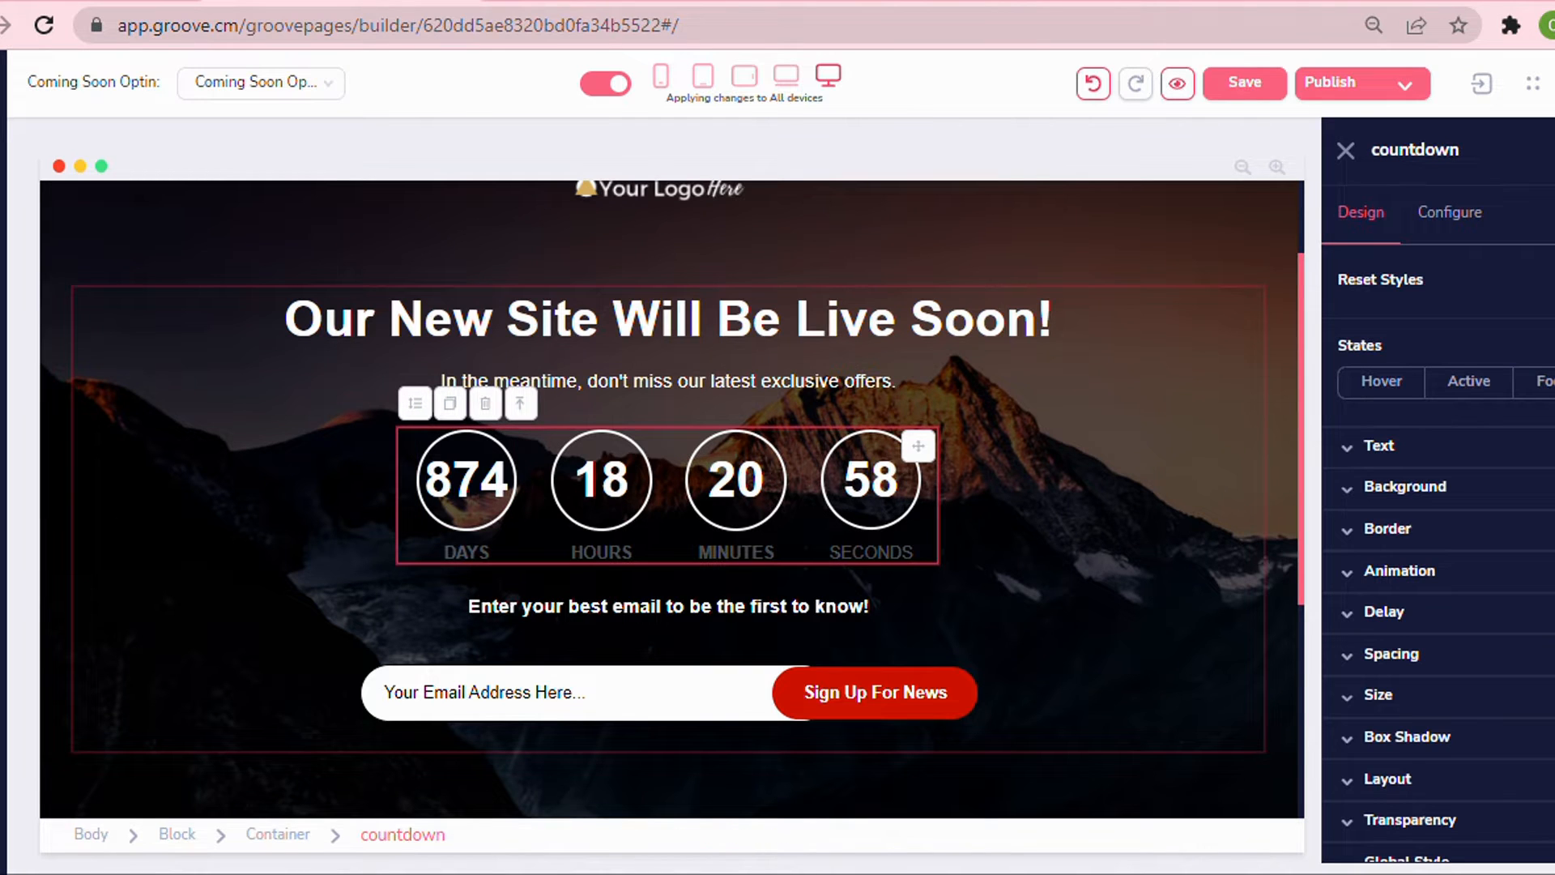
left_click(1434, 217)
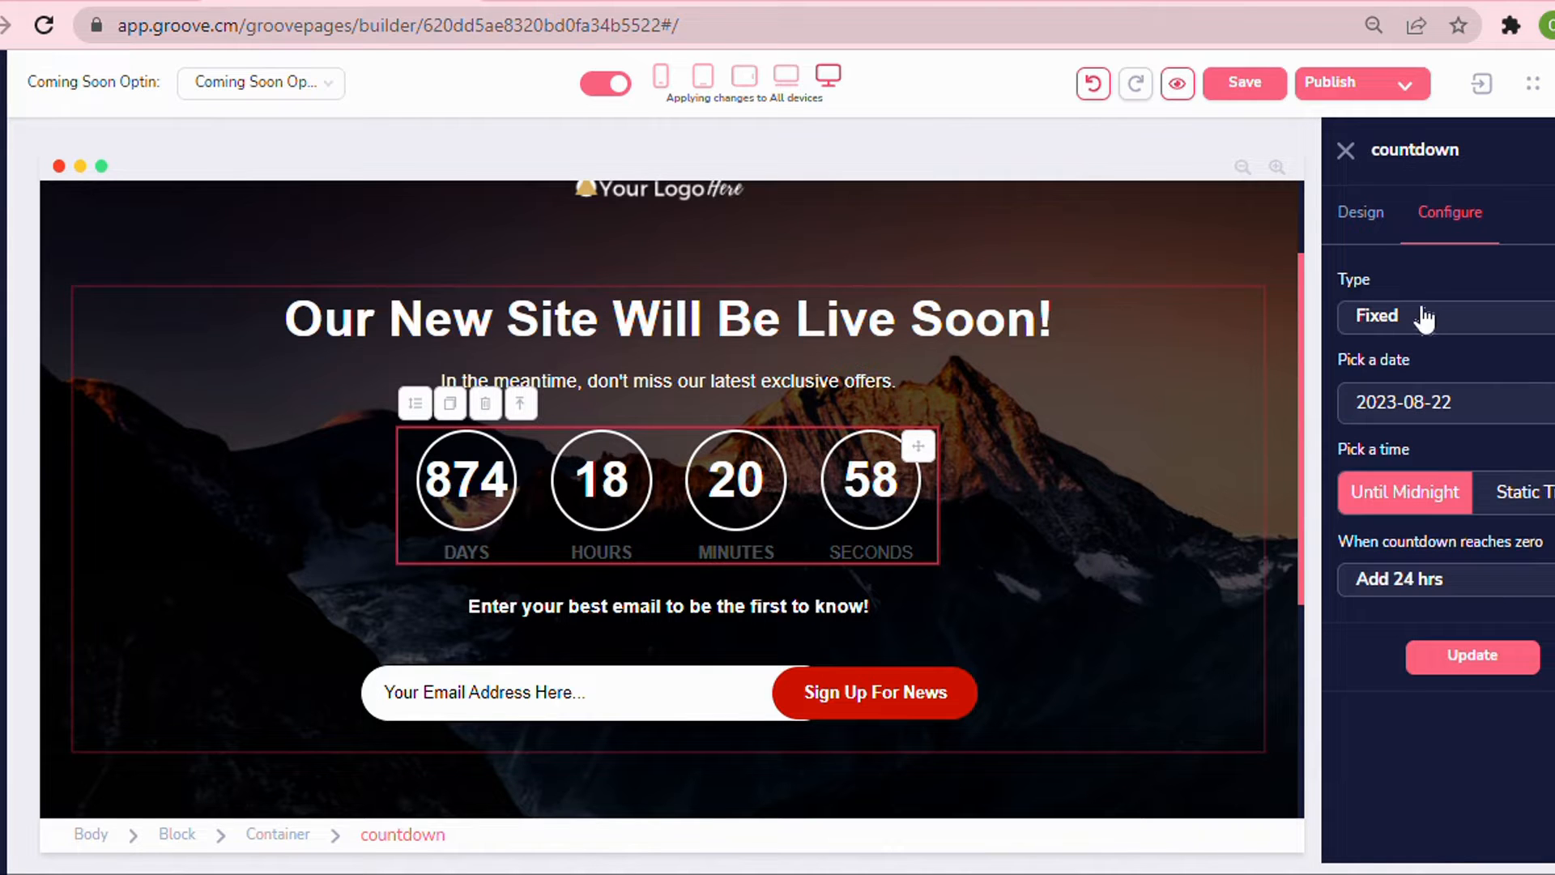
left_click(1430, 318)
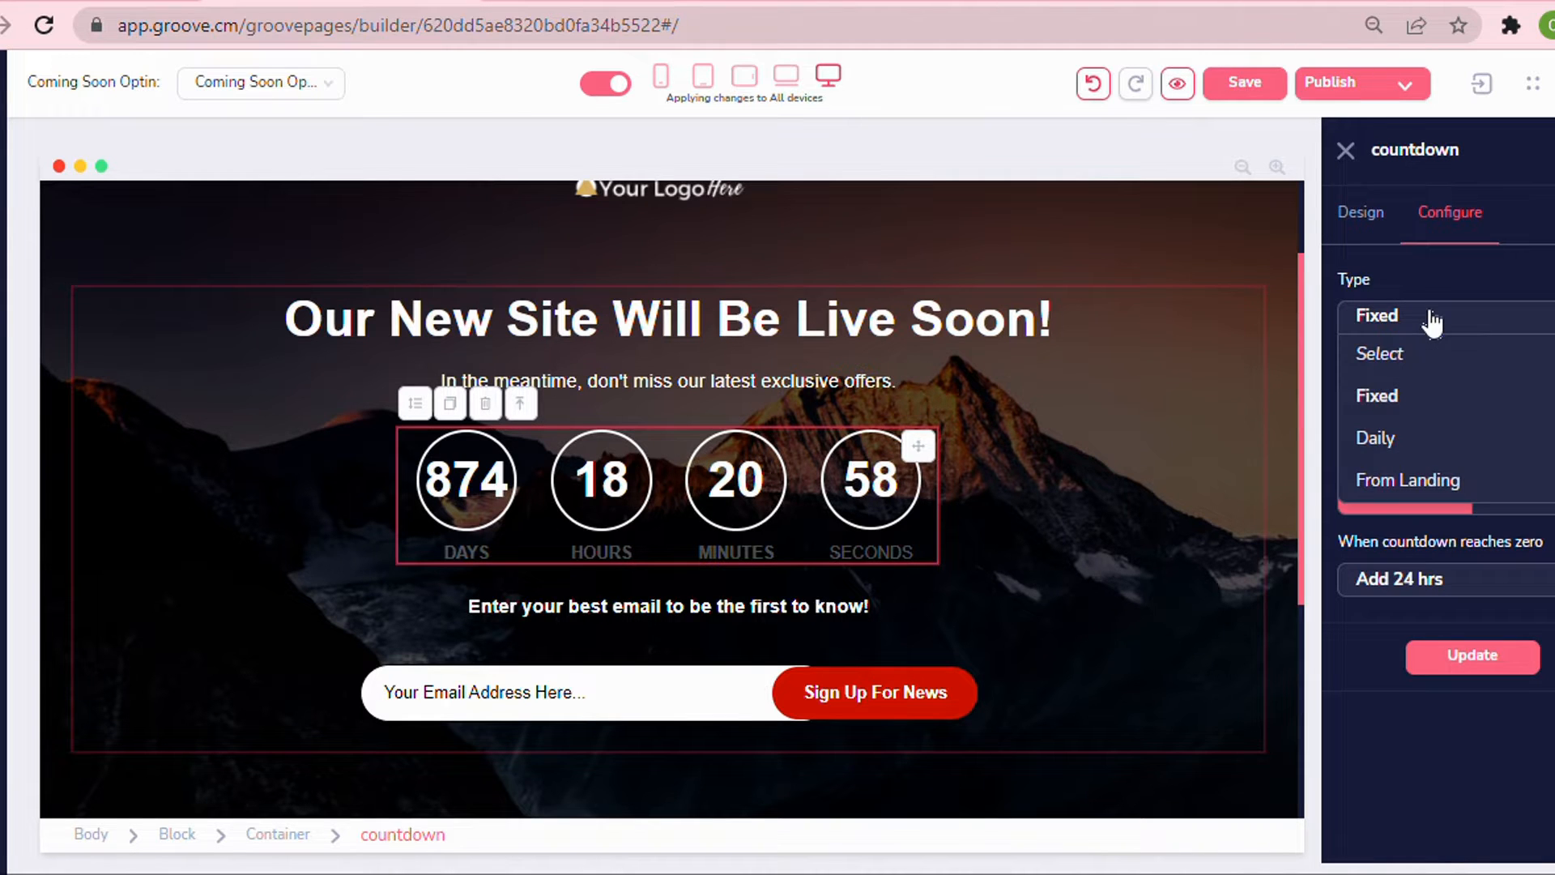
left_click(1389, 396)
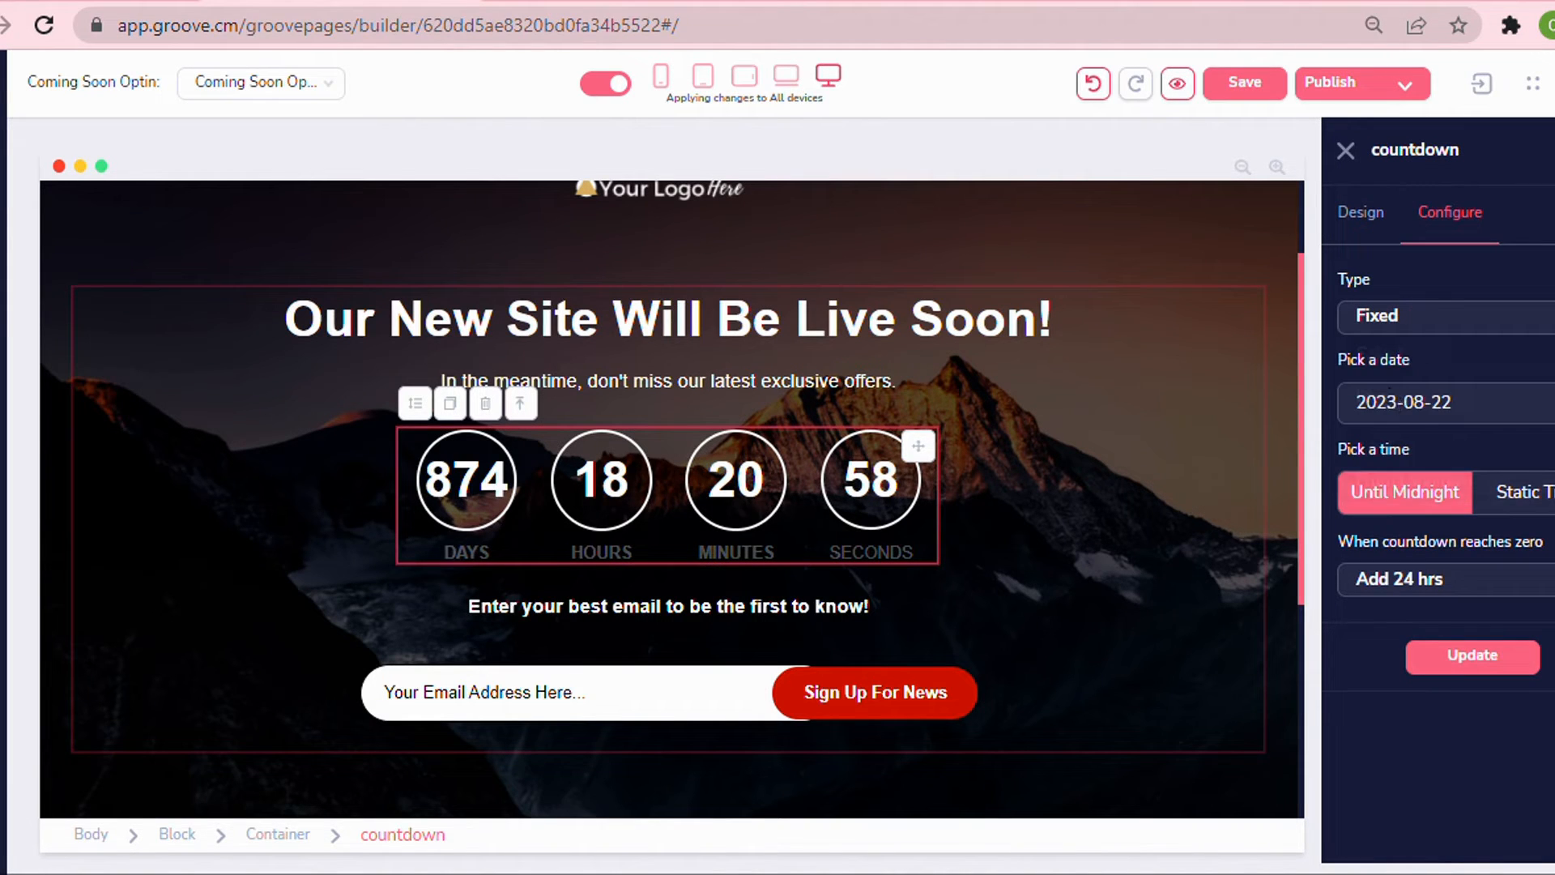
Try the countdown's date picker, time options and zero-reached actions, leaving Until Midnight and Add 24 hrs selected.
left_click(1355, 405)
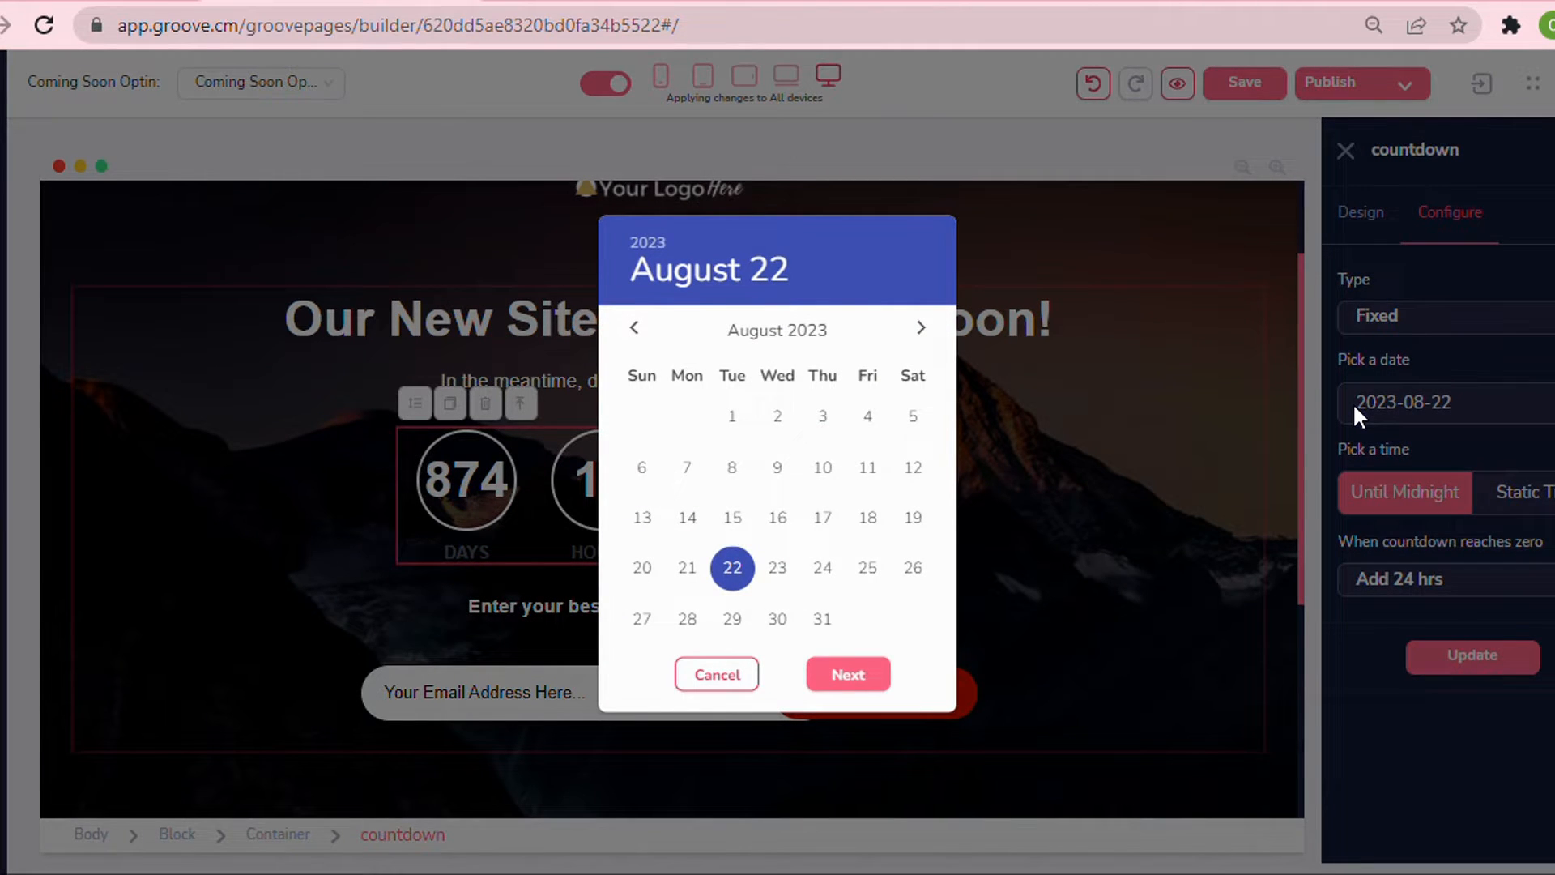
left_click(1354, 407)
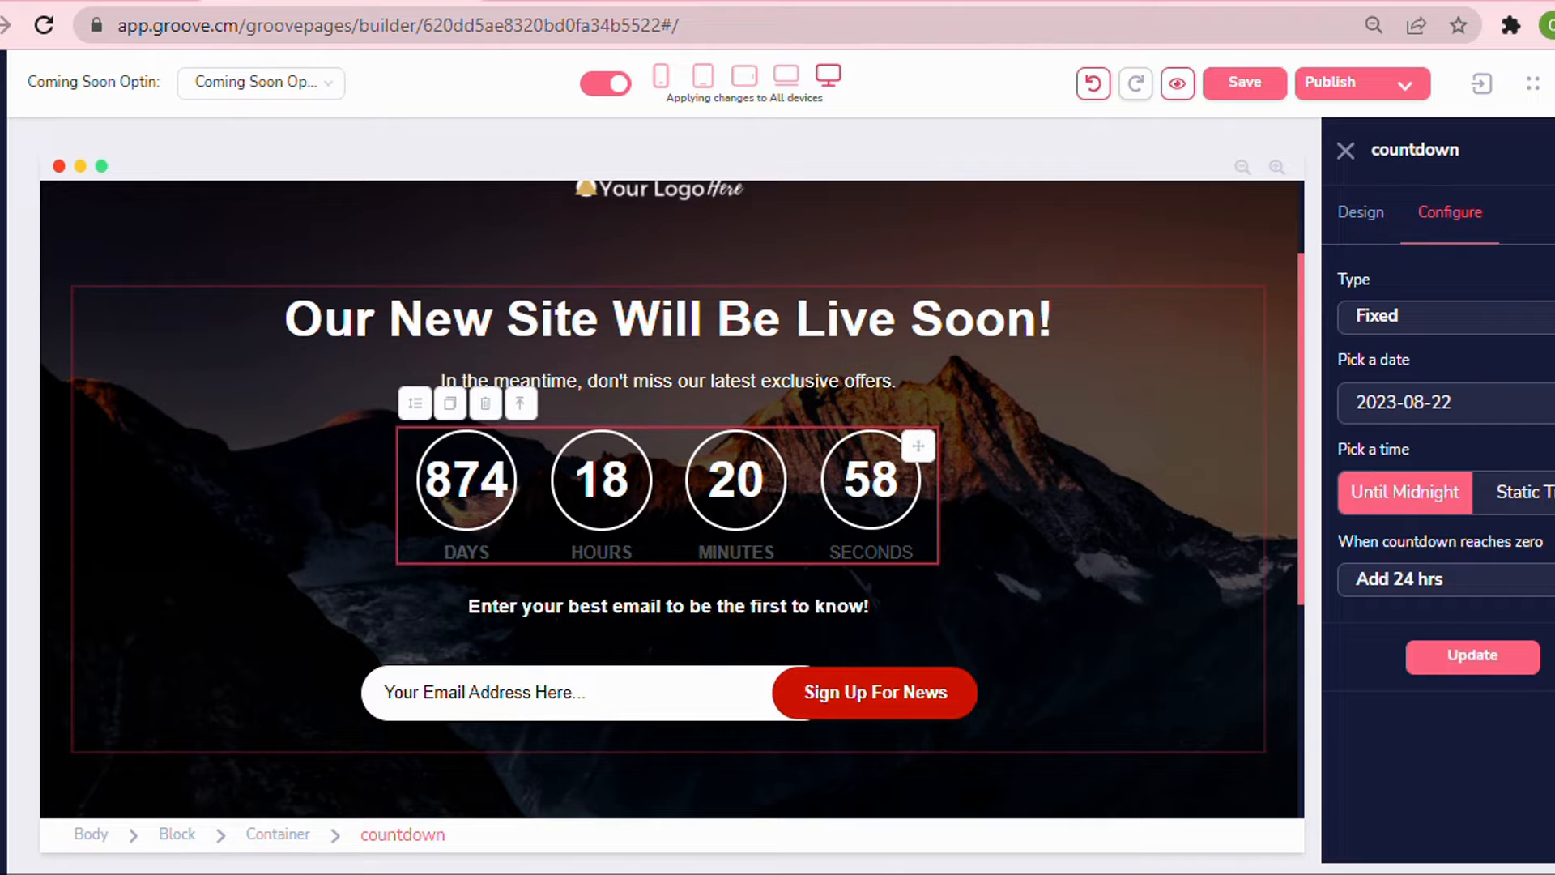
left_click(1543, 503)
left_click(1406, 492)
left_click(1369, 591)
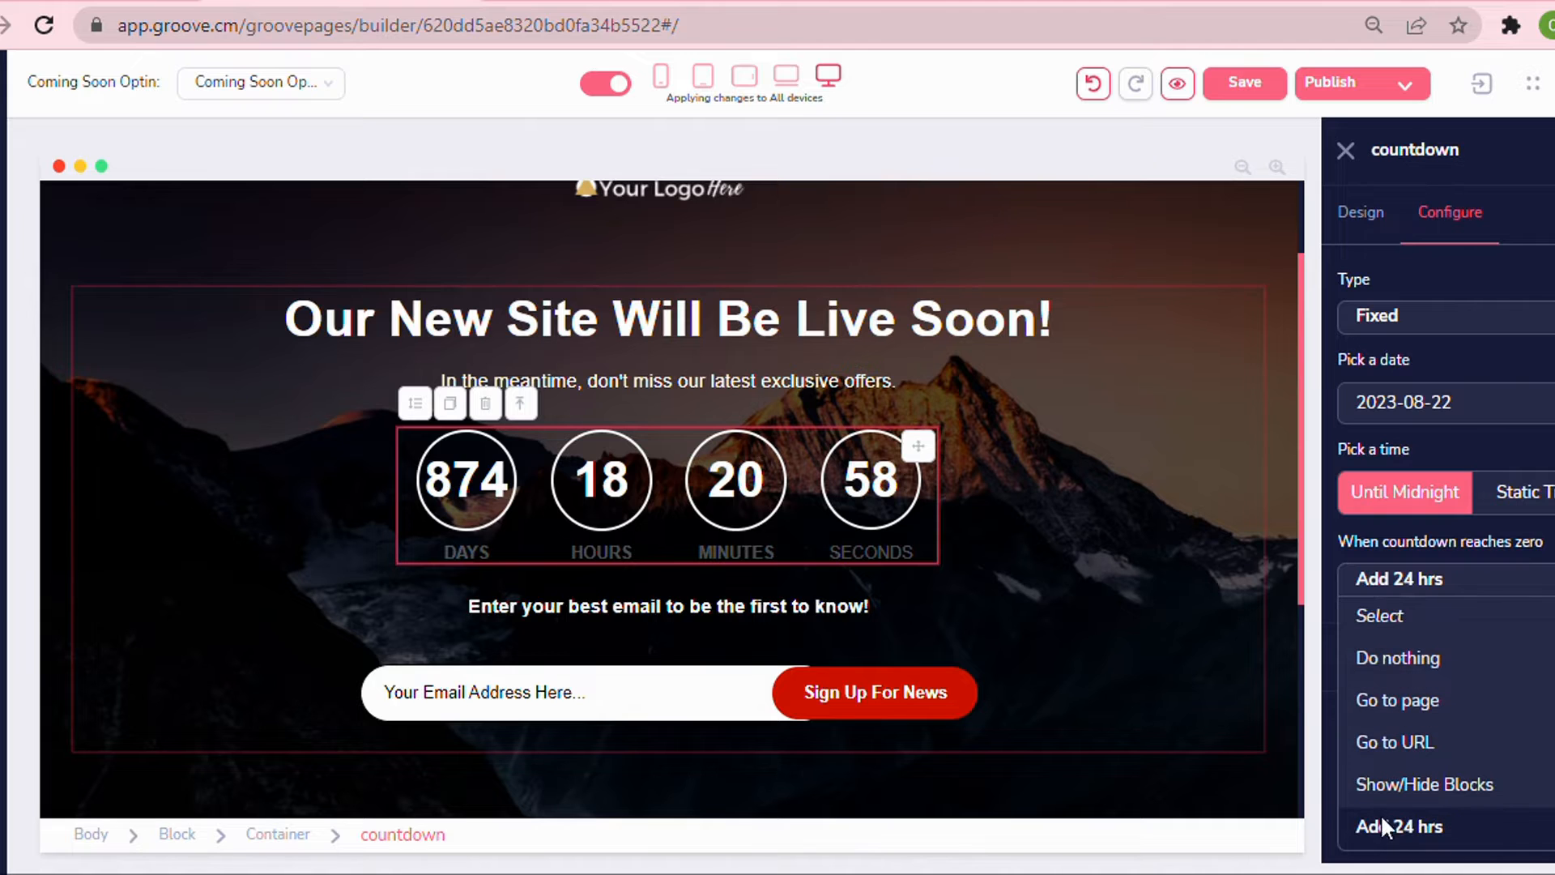
left_click(1381, 698)
left_click(1395, 589)
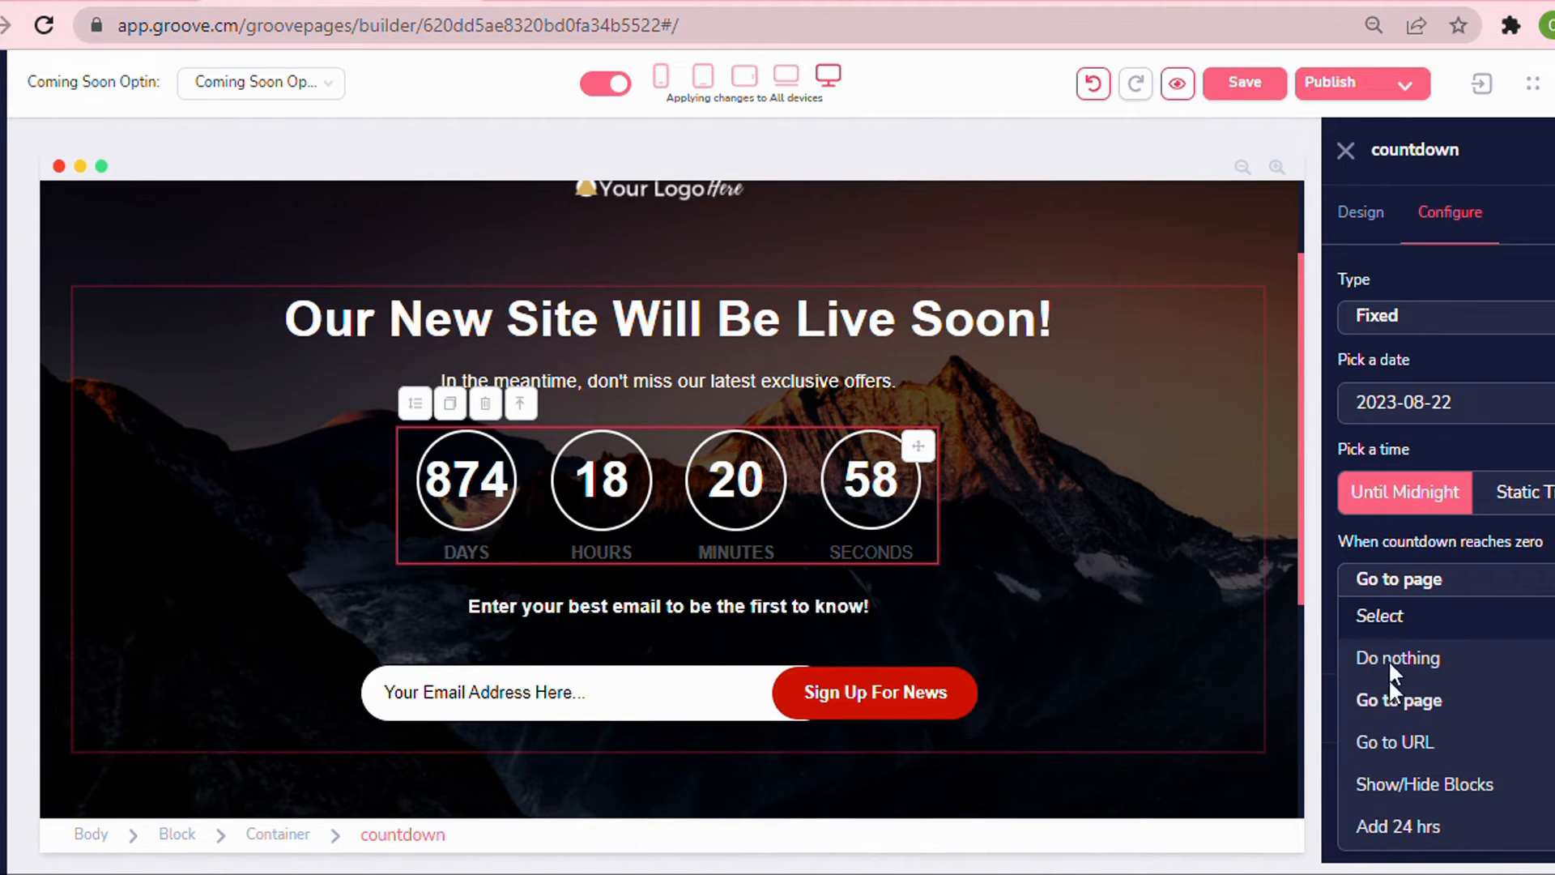
left_click(1394, 826)
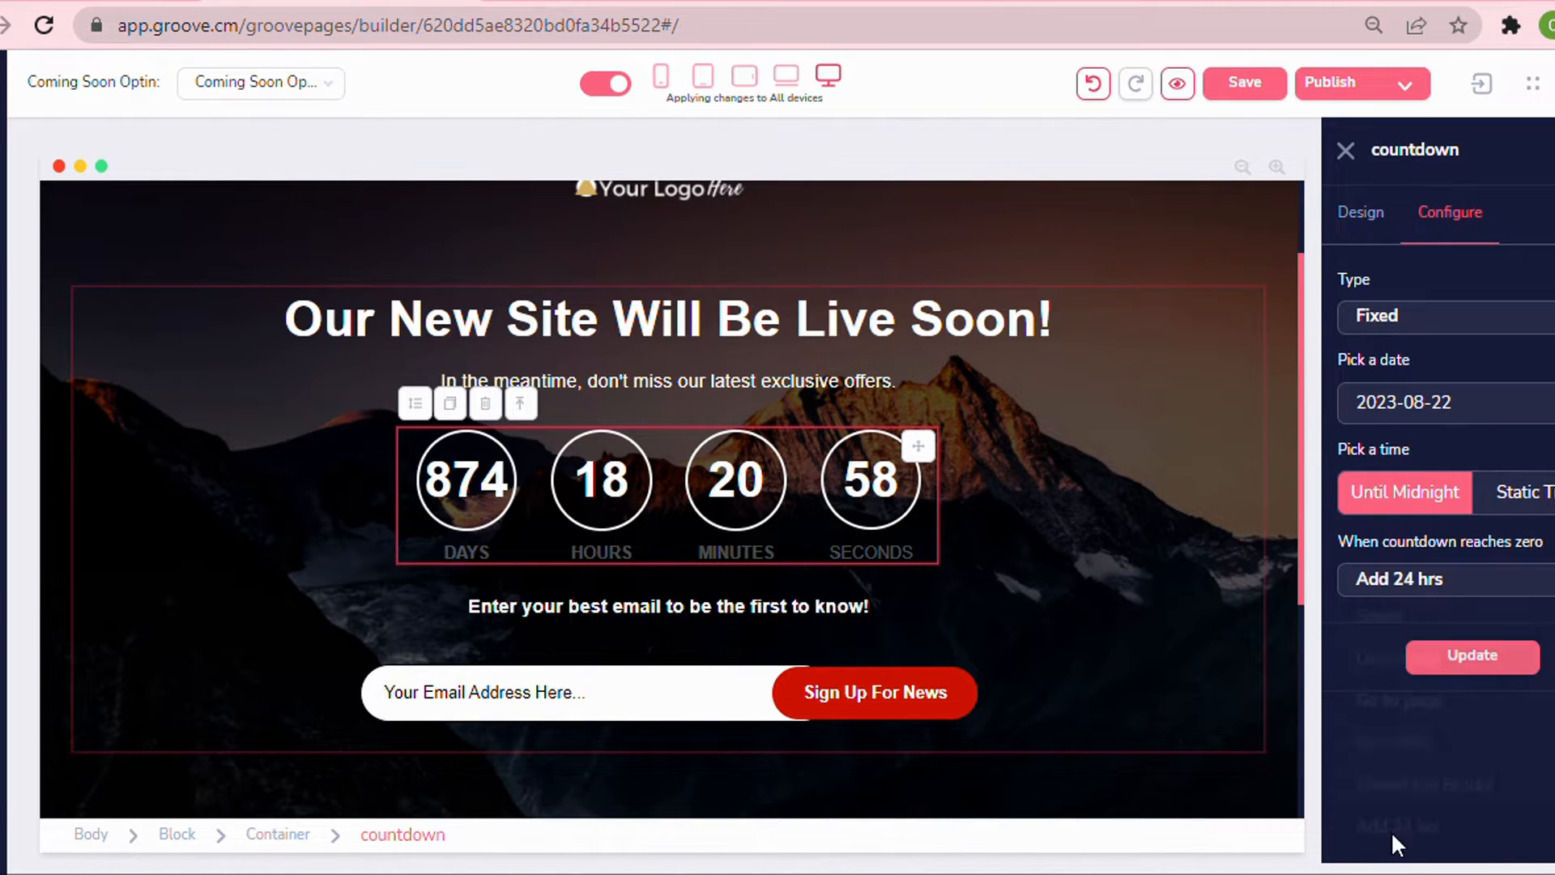
Set the countdown's fixed date to 2022-04-11 in the date picker and update the countdown.
left_click(1446, 403)
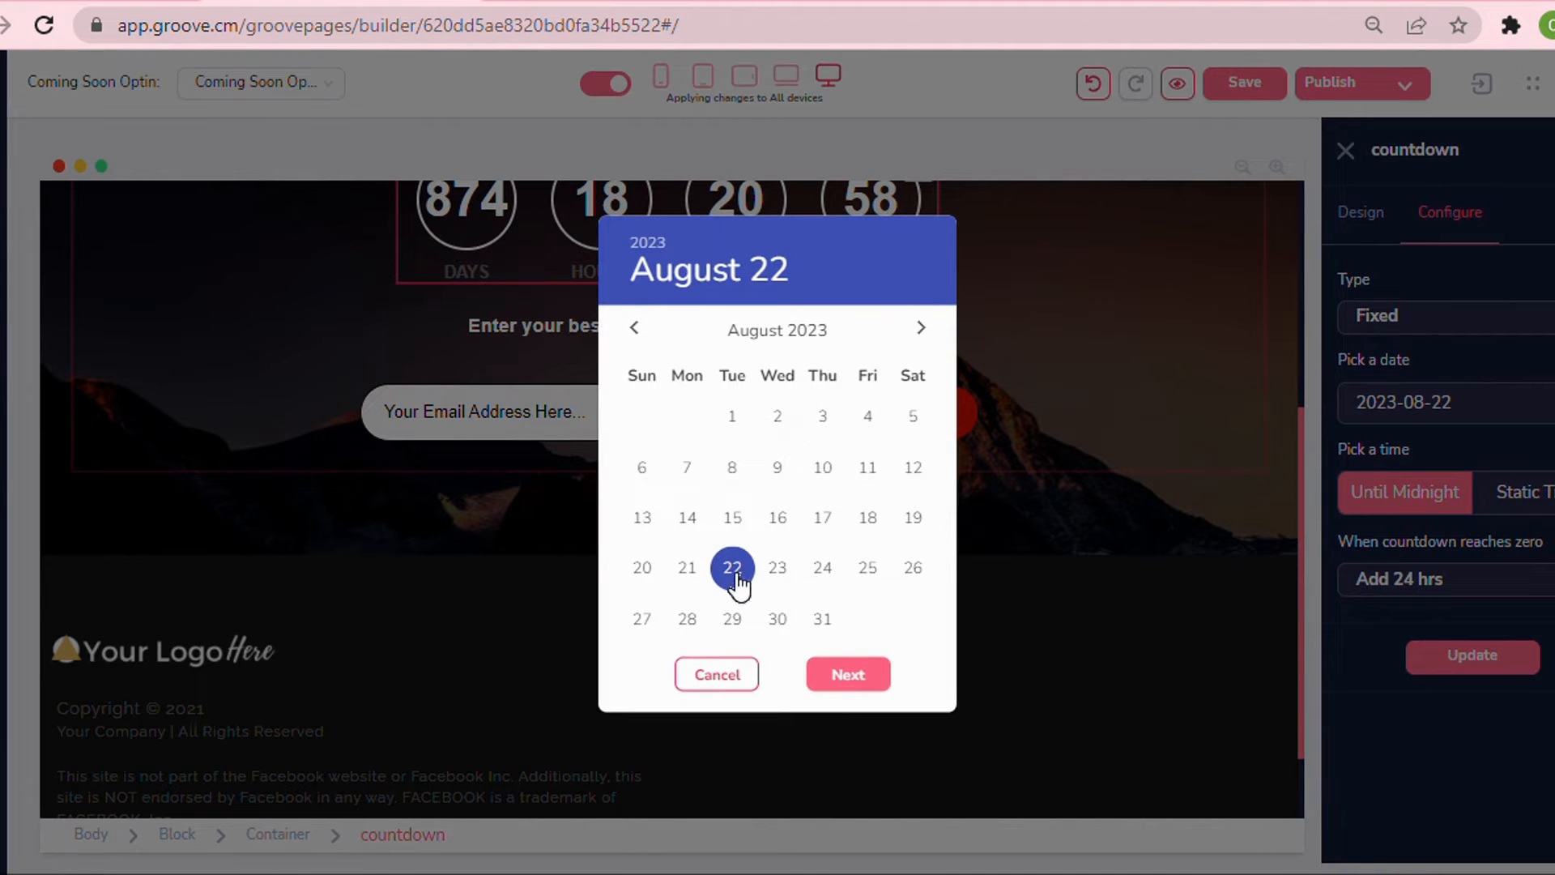
left_click(647, 243)
left_click(778, 477)
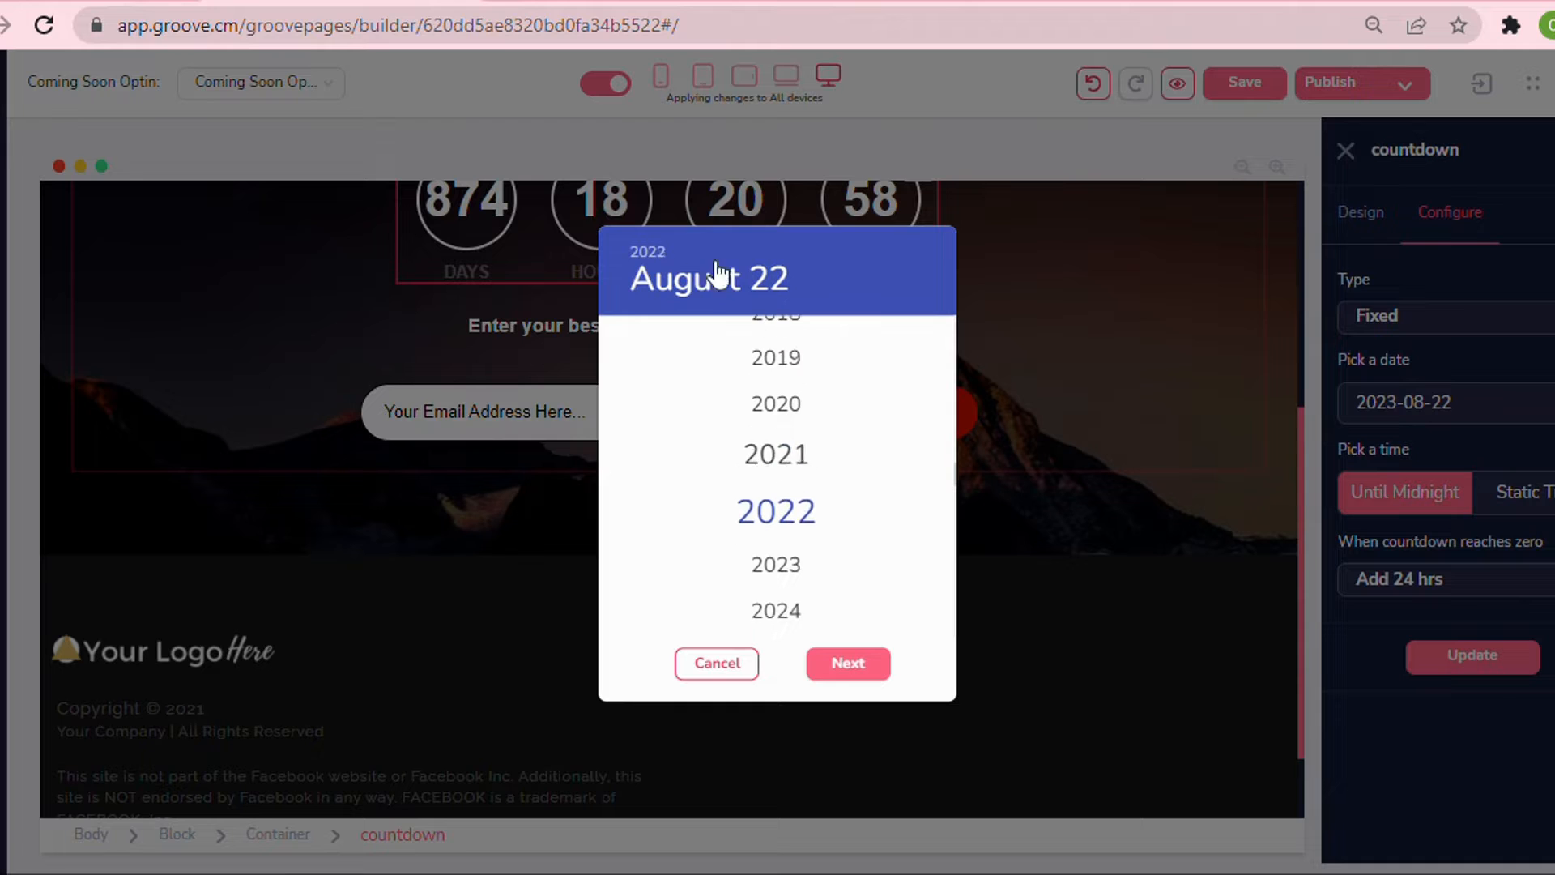
left_click(665, 294)
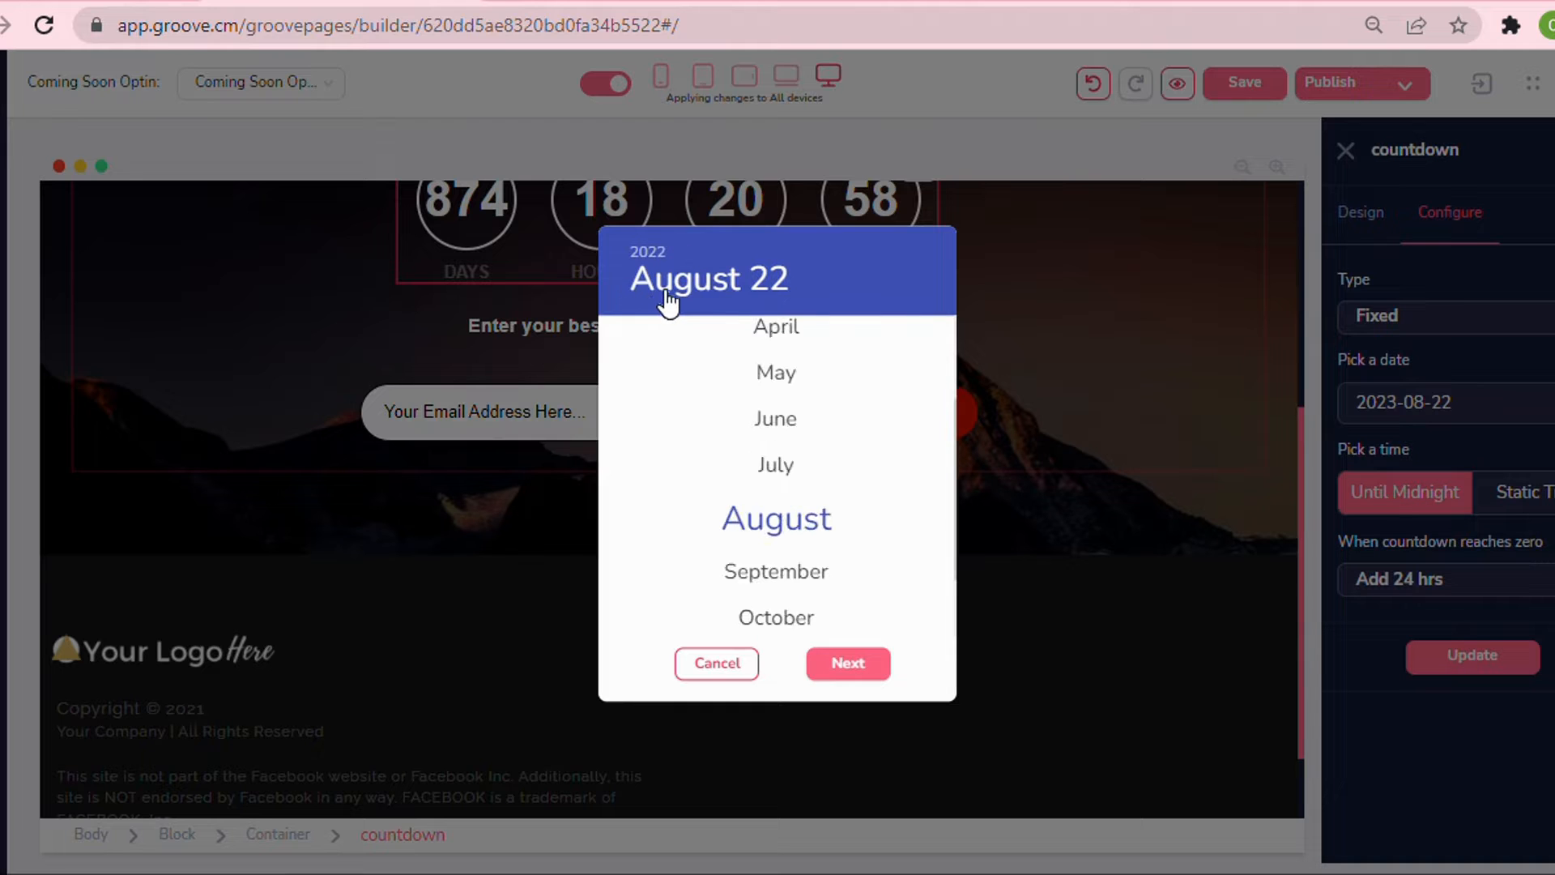
left_click(784, 338)
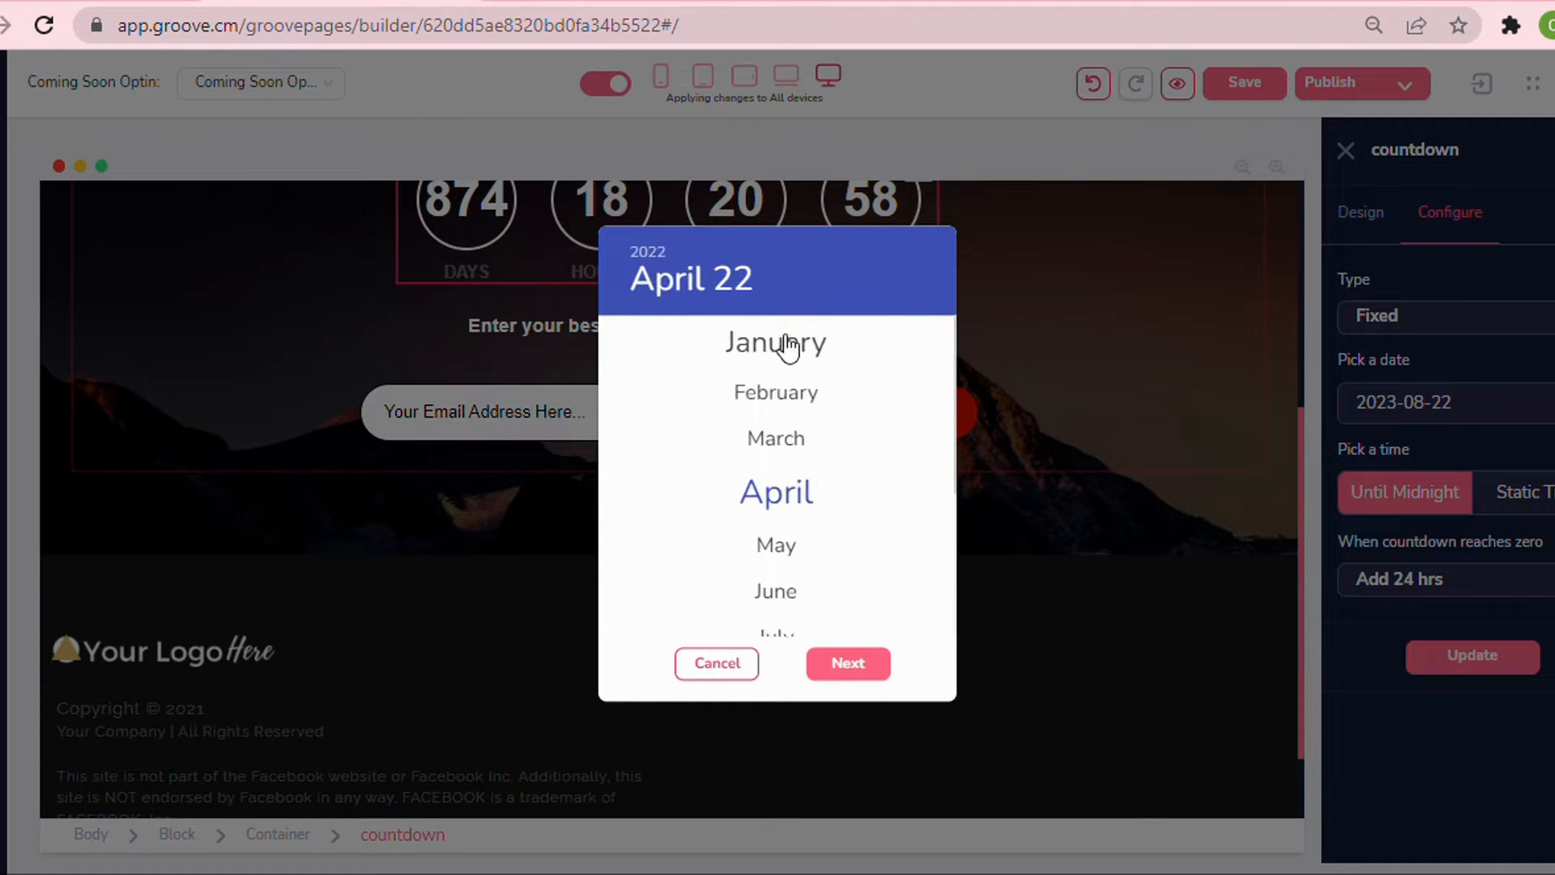
left_click(868, 666)
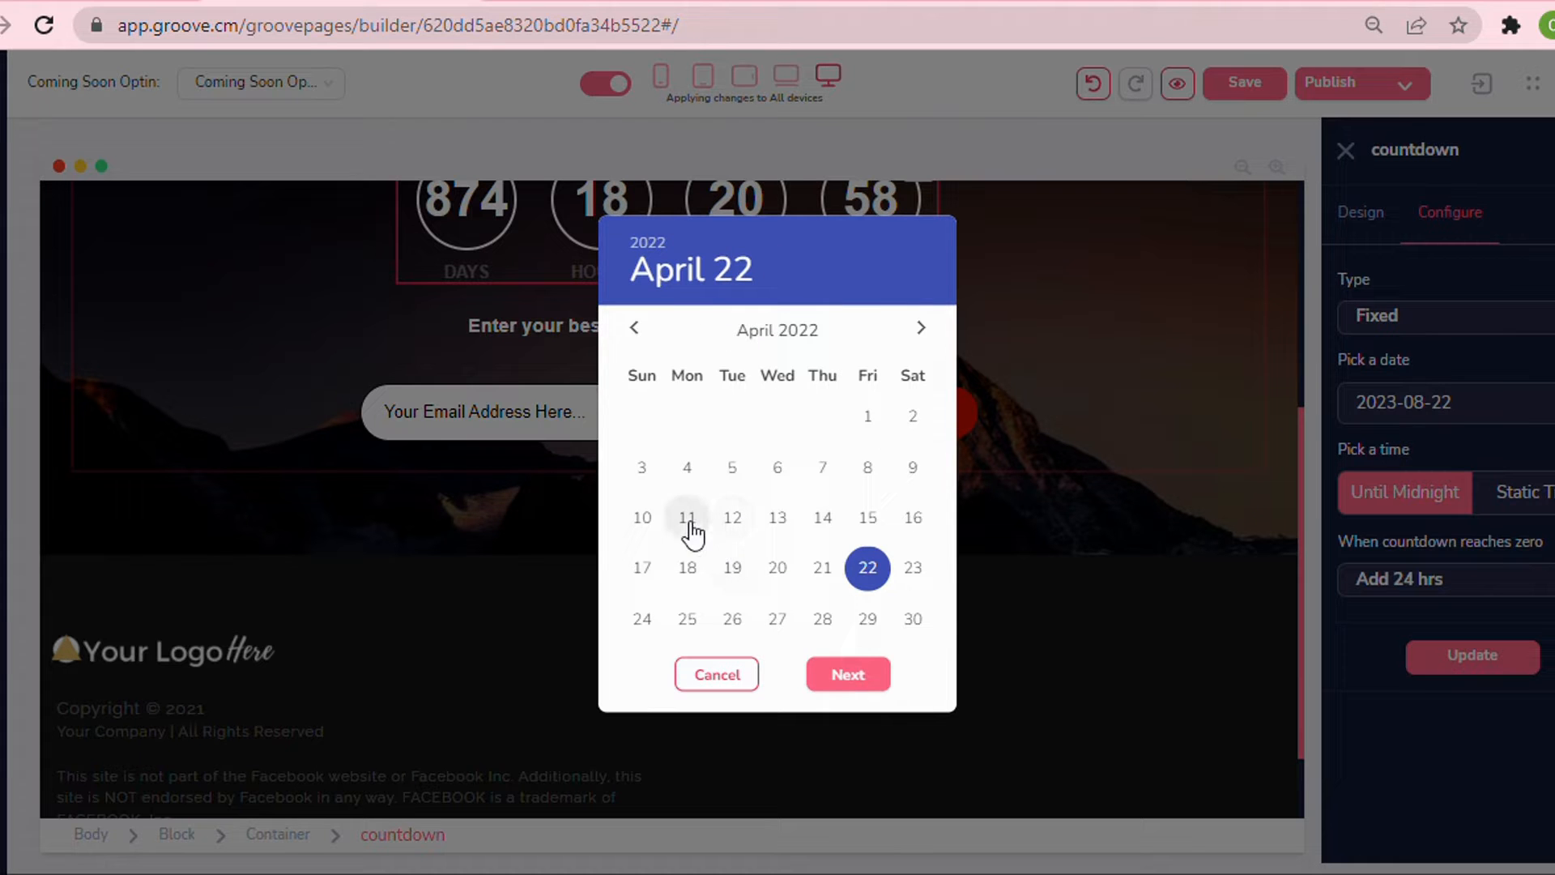
left_click(688, 519)
left_click(865, 677)
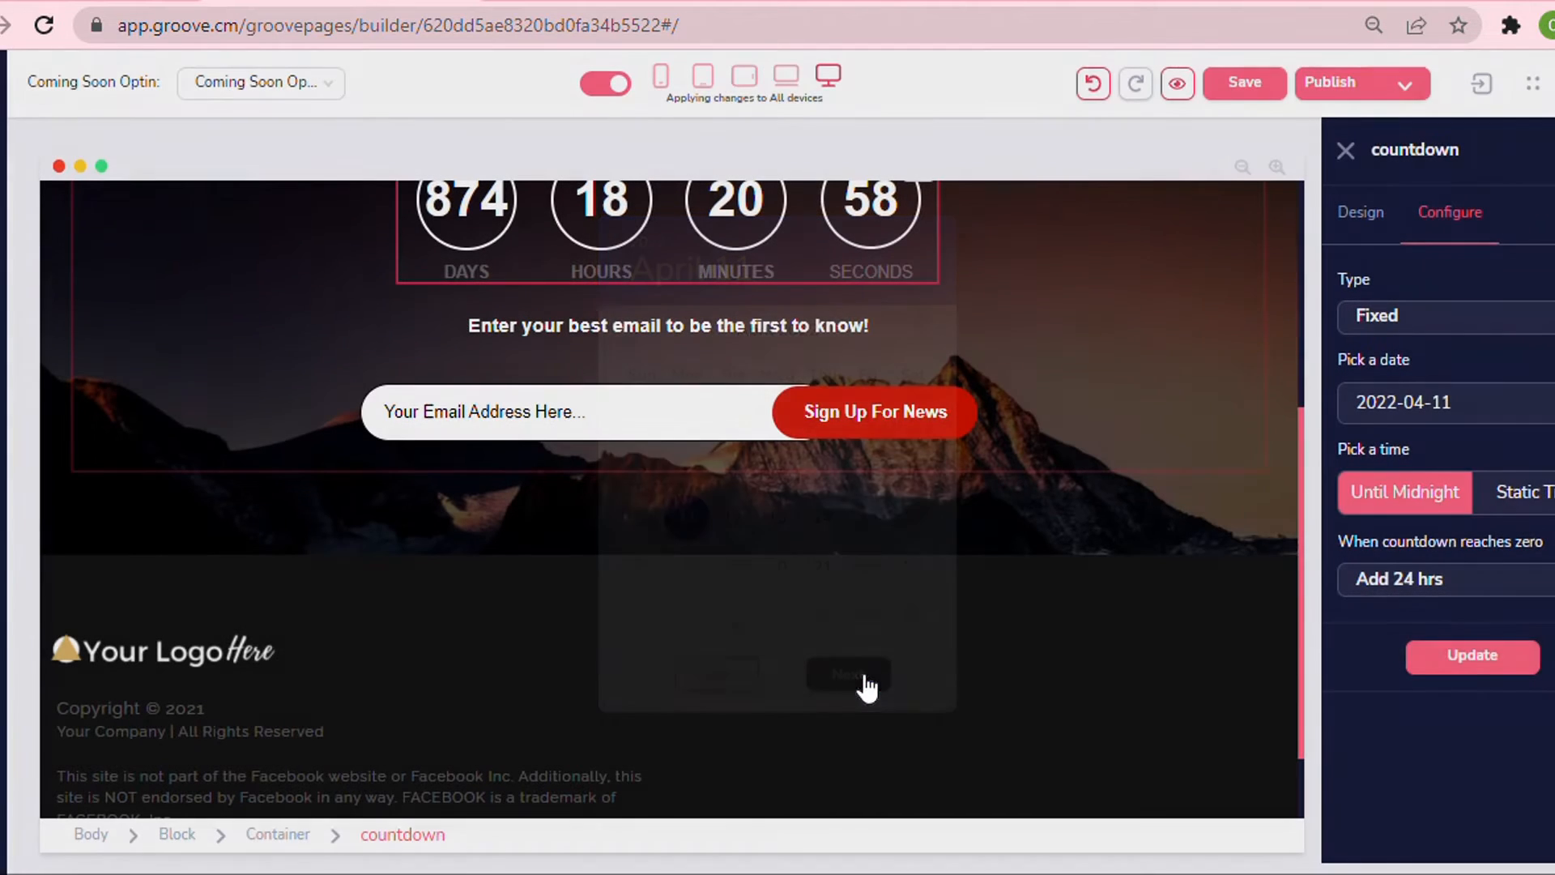
left_click(1440, 680)
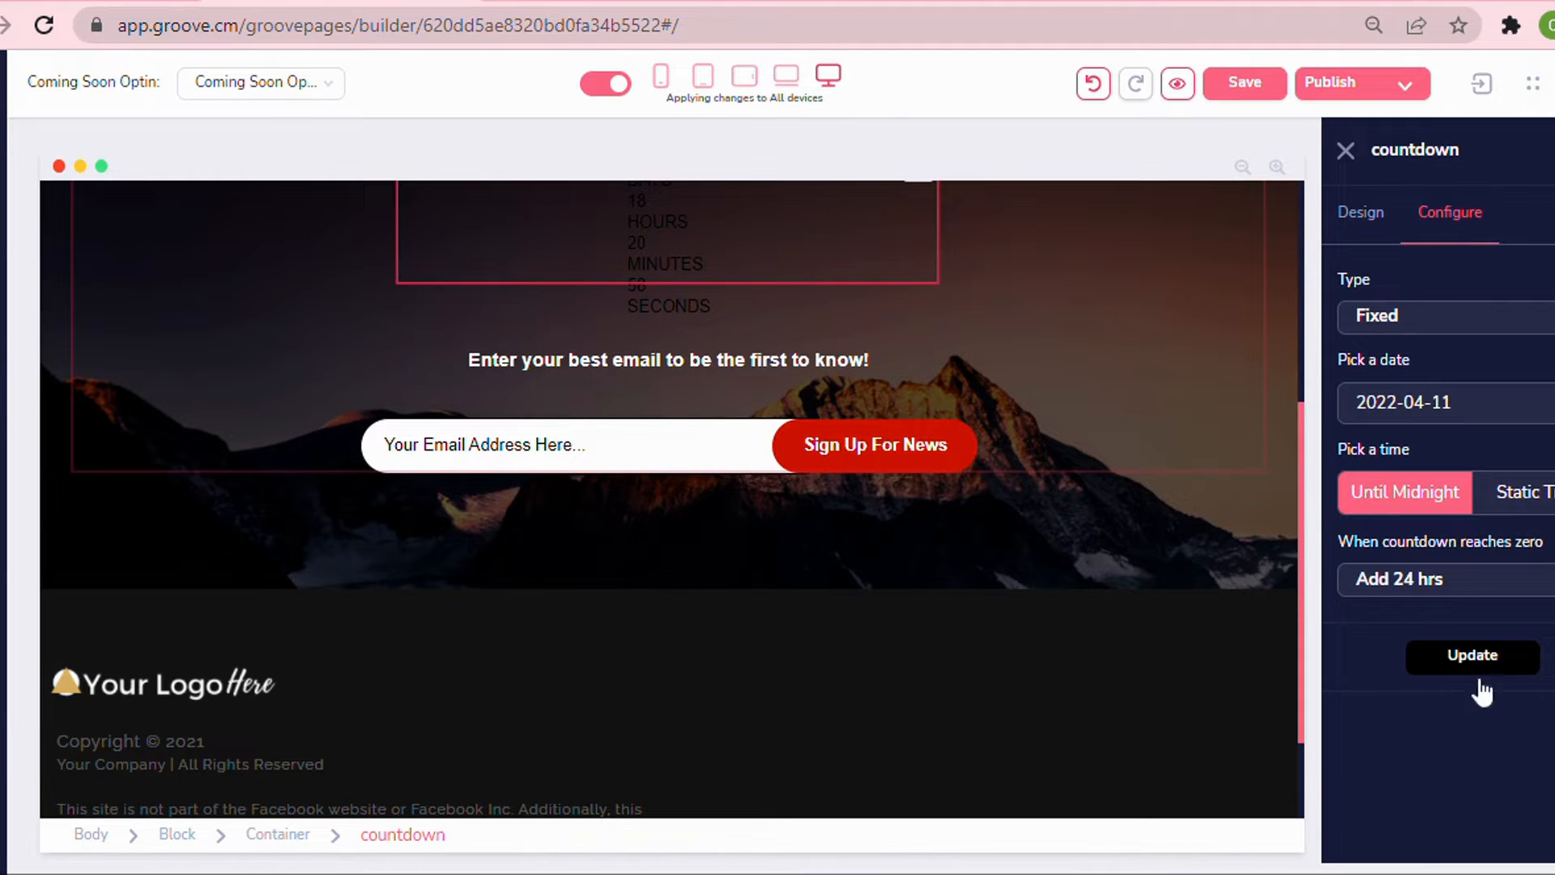
scroll(1191, 539, "up", 3)
left_click(1507, 658)
Inspect the footer's logo image, its container and the copyright text block.
scroll(515, 324, "up", 2)
scroll(517, 310, "down", 5)
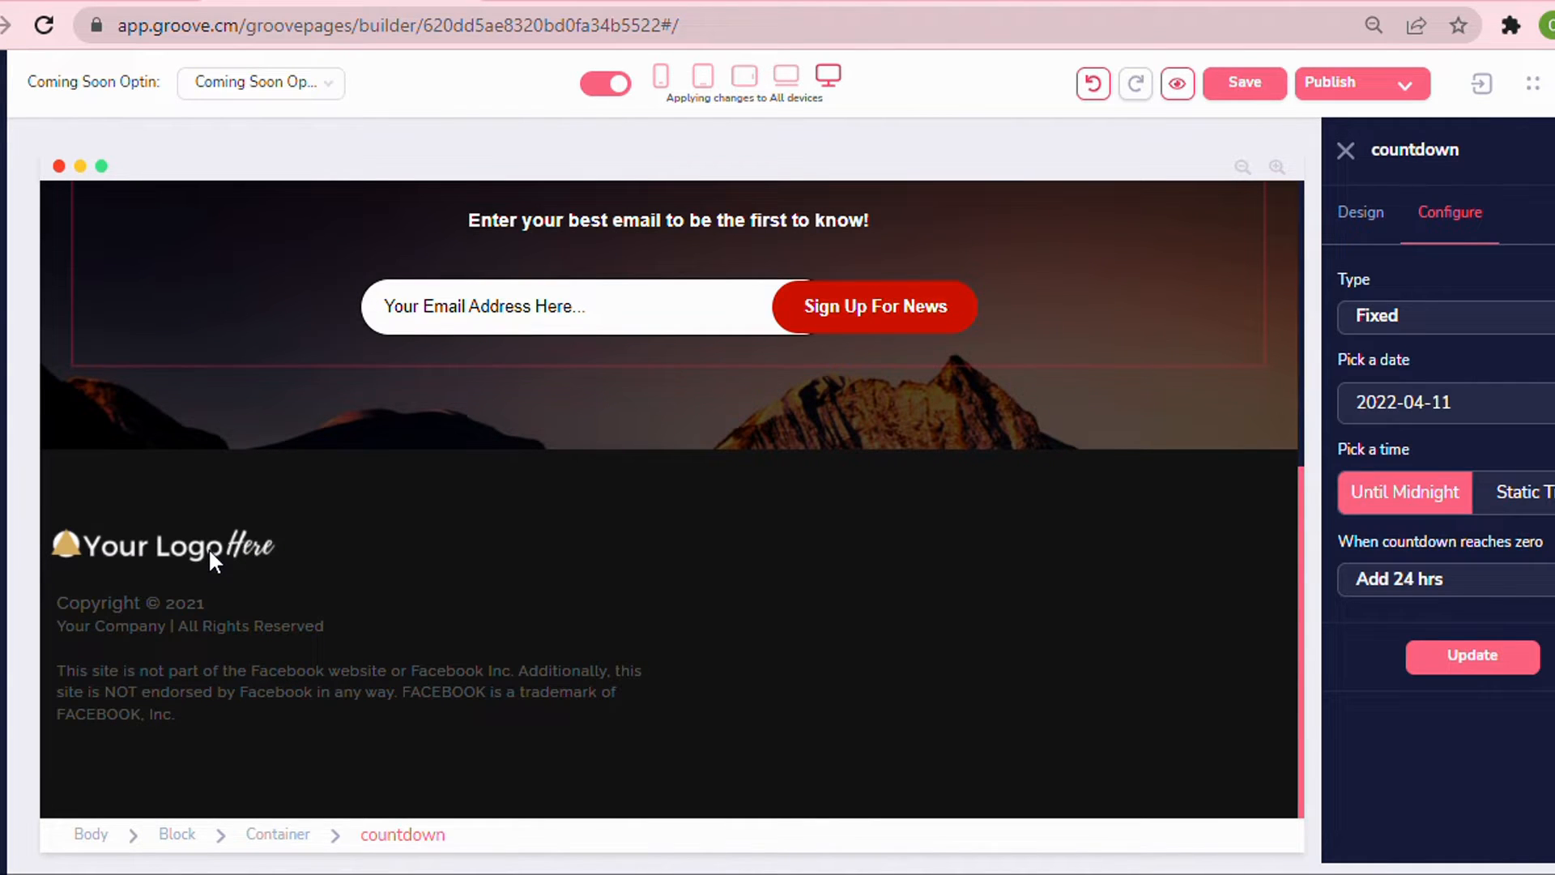
left_click(175, 546)
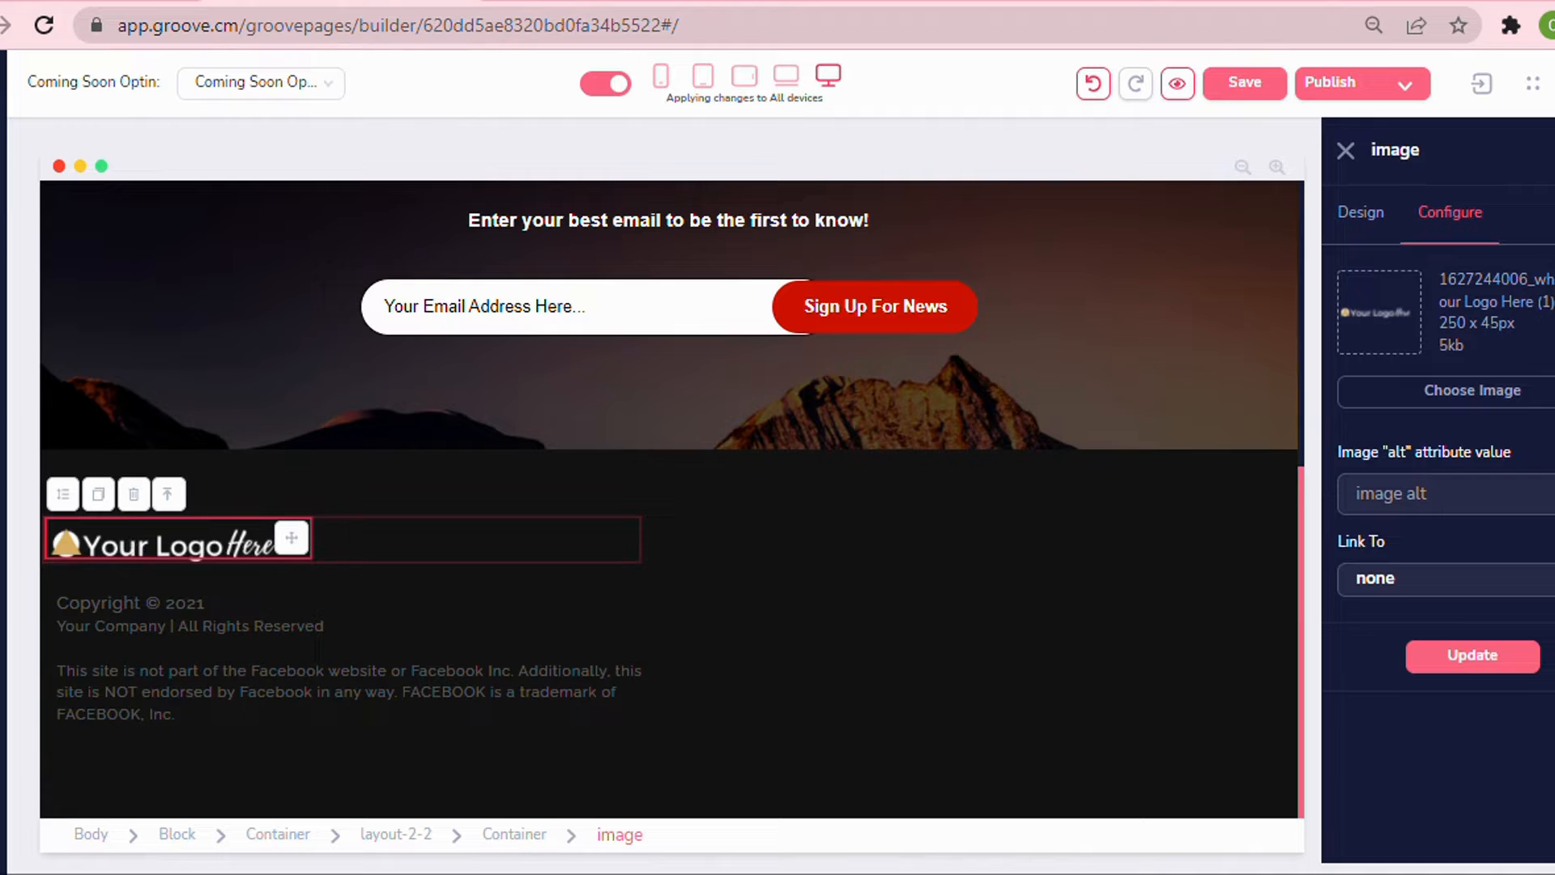
left_click(515, 835)
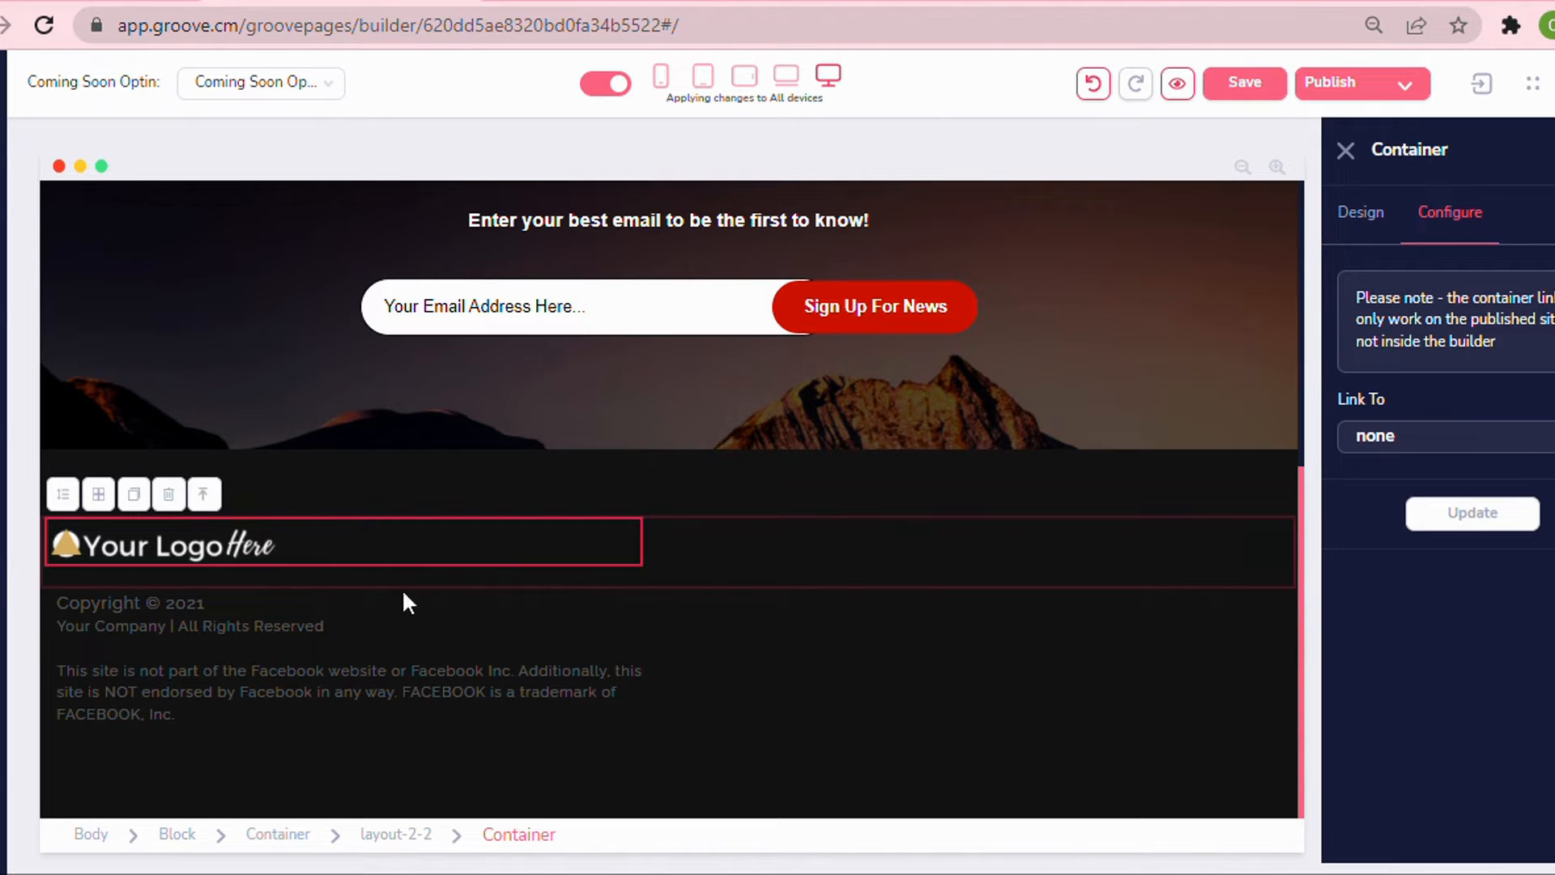
left_click(30, 624)
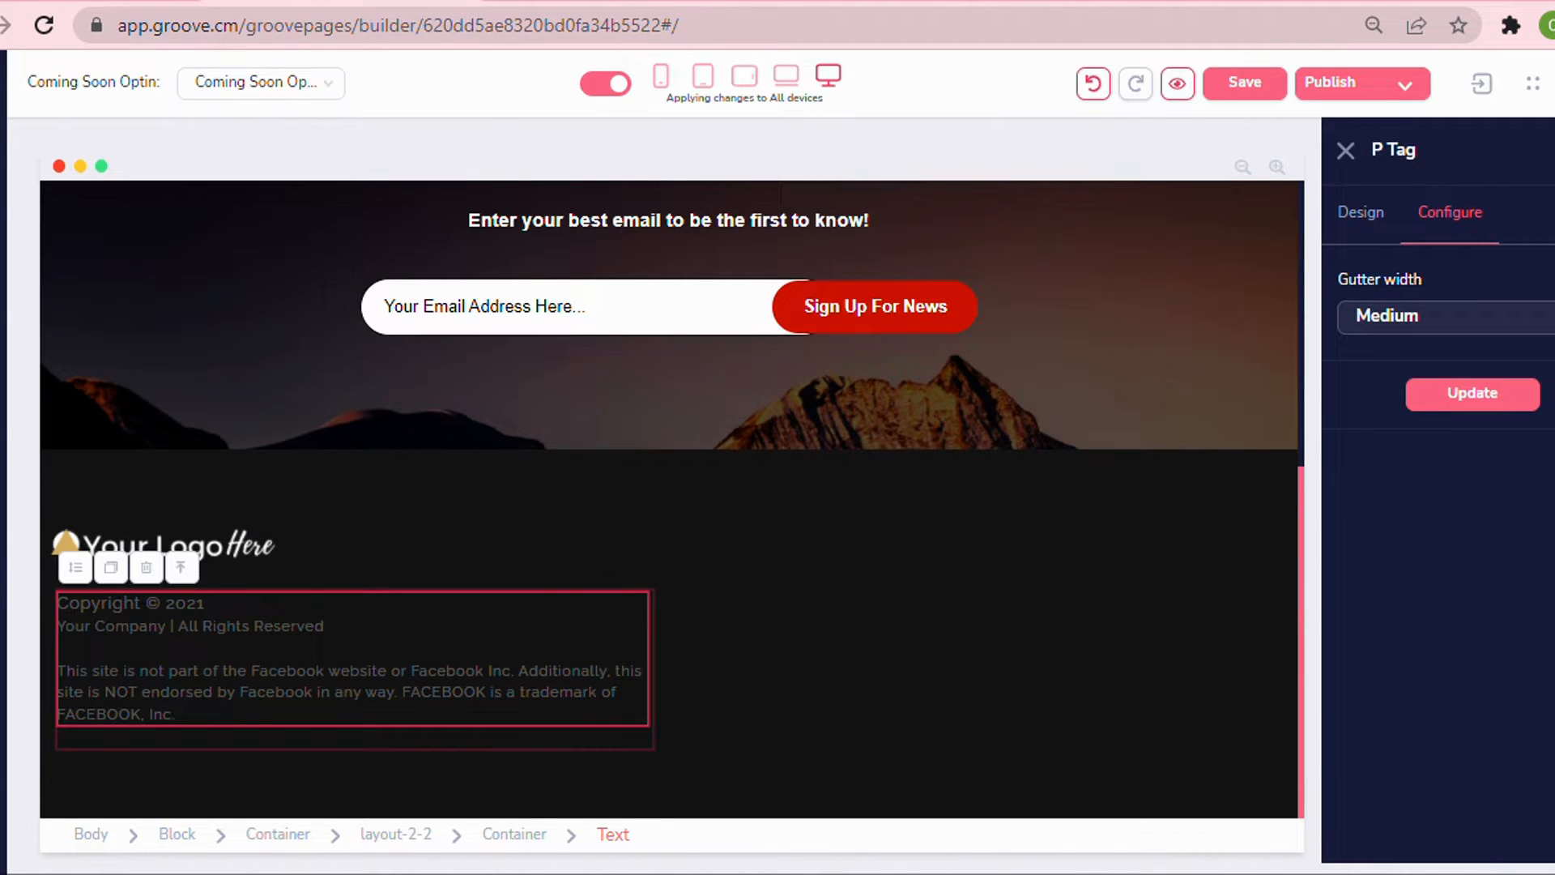
scroll(746, 653, "up", 5)
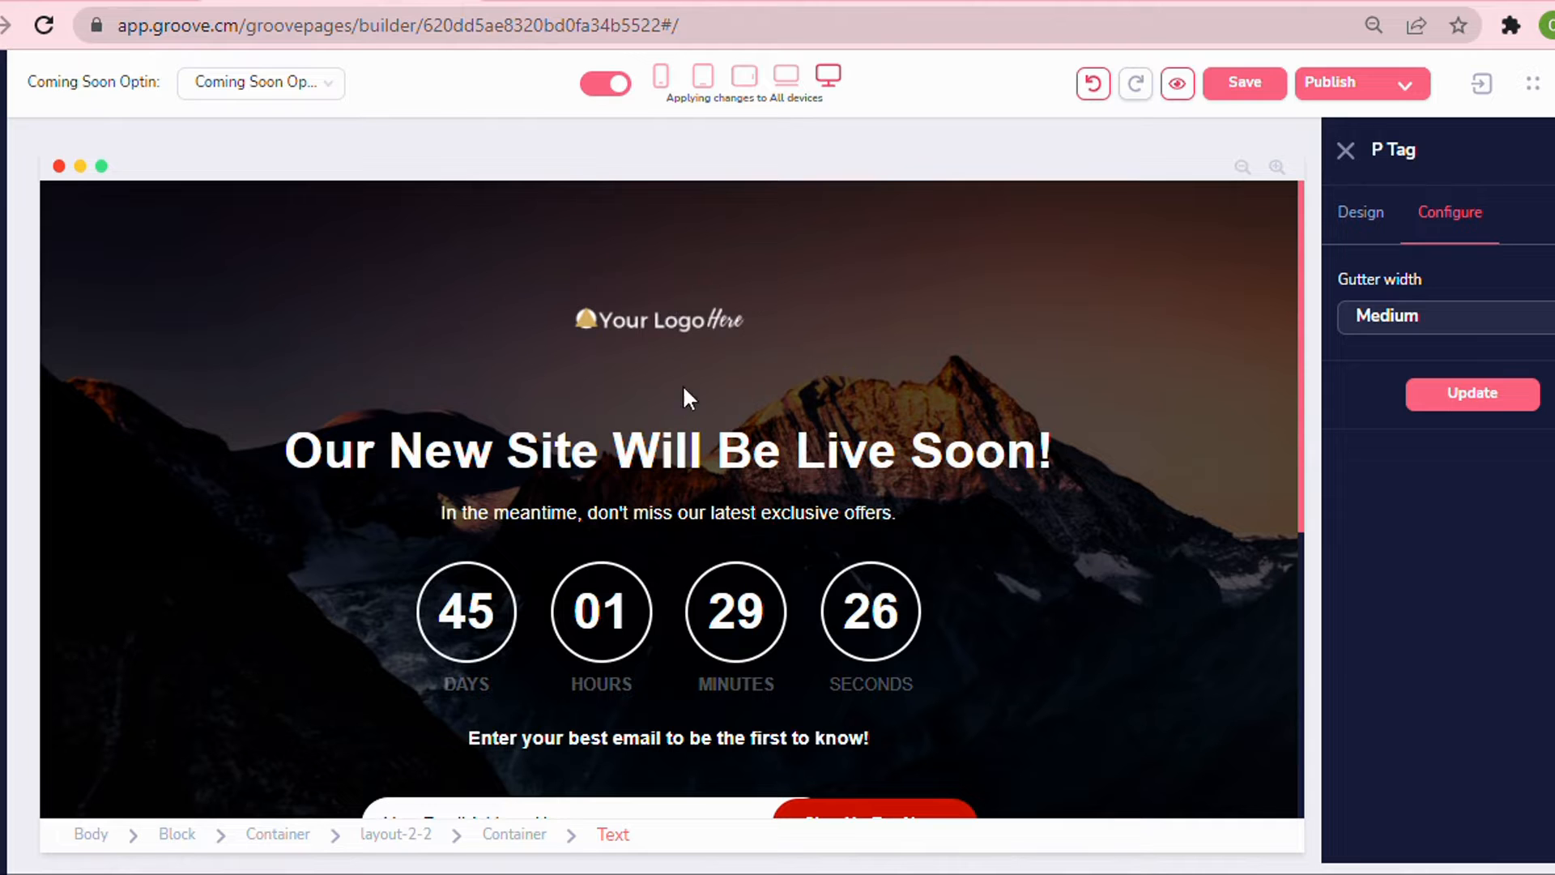
scroll(711, 409, "down", 3)
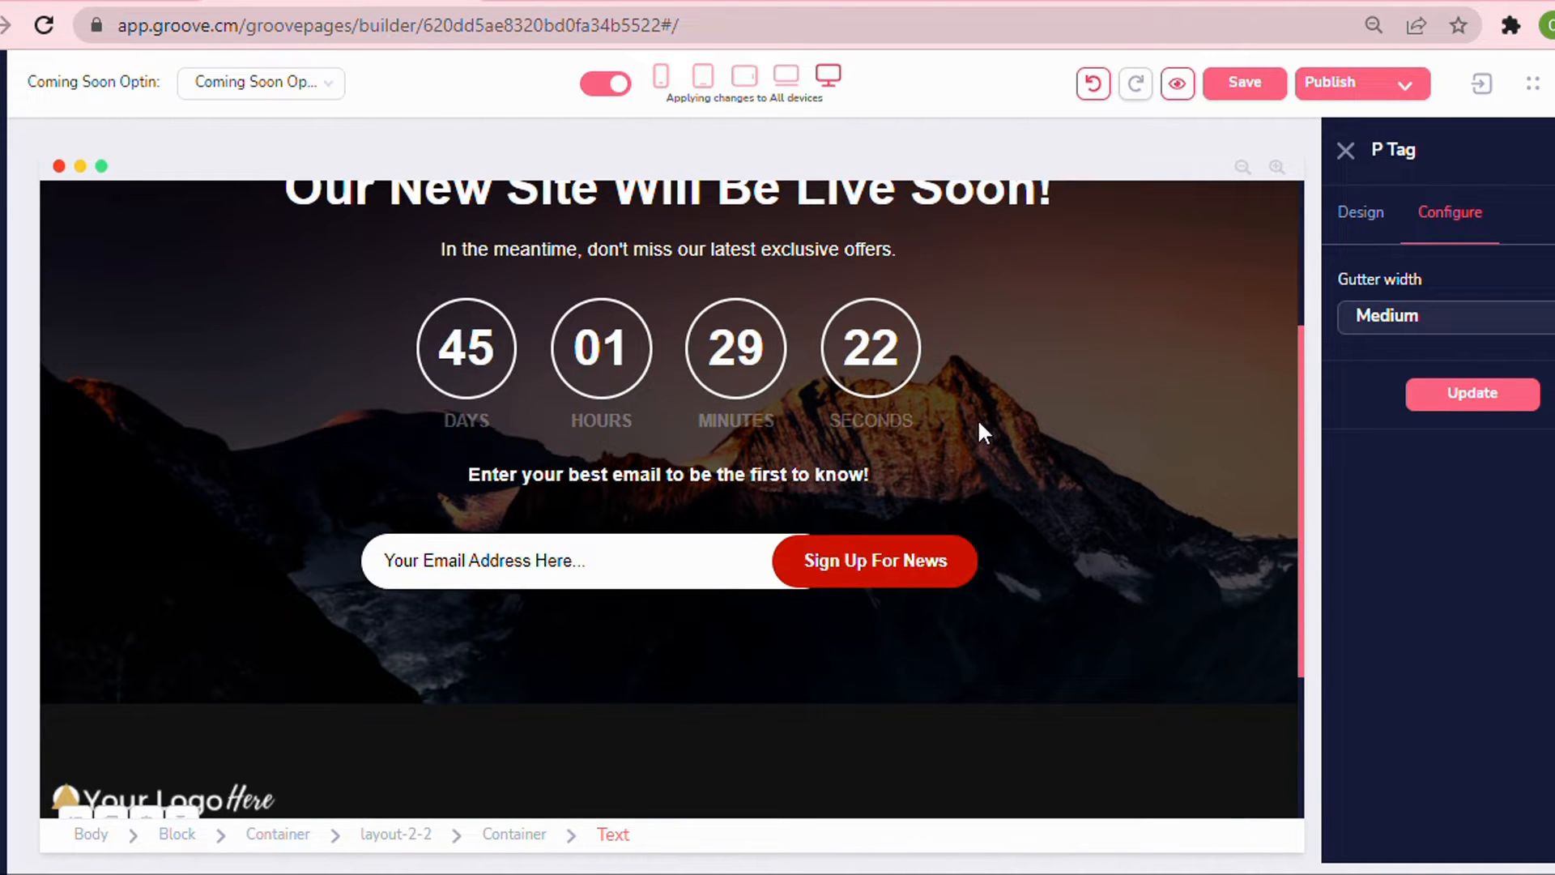
scroll(488, 448, "up", 2)
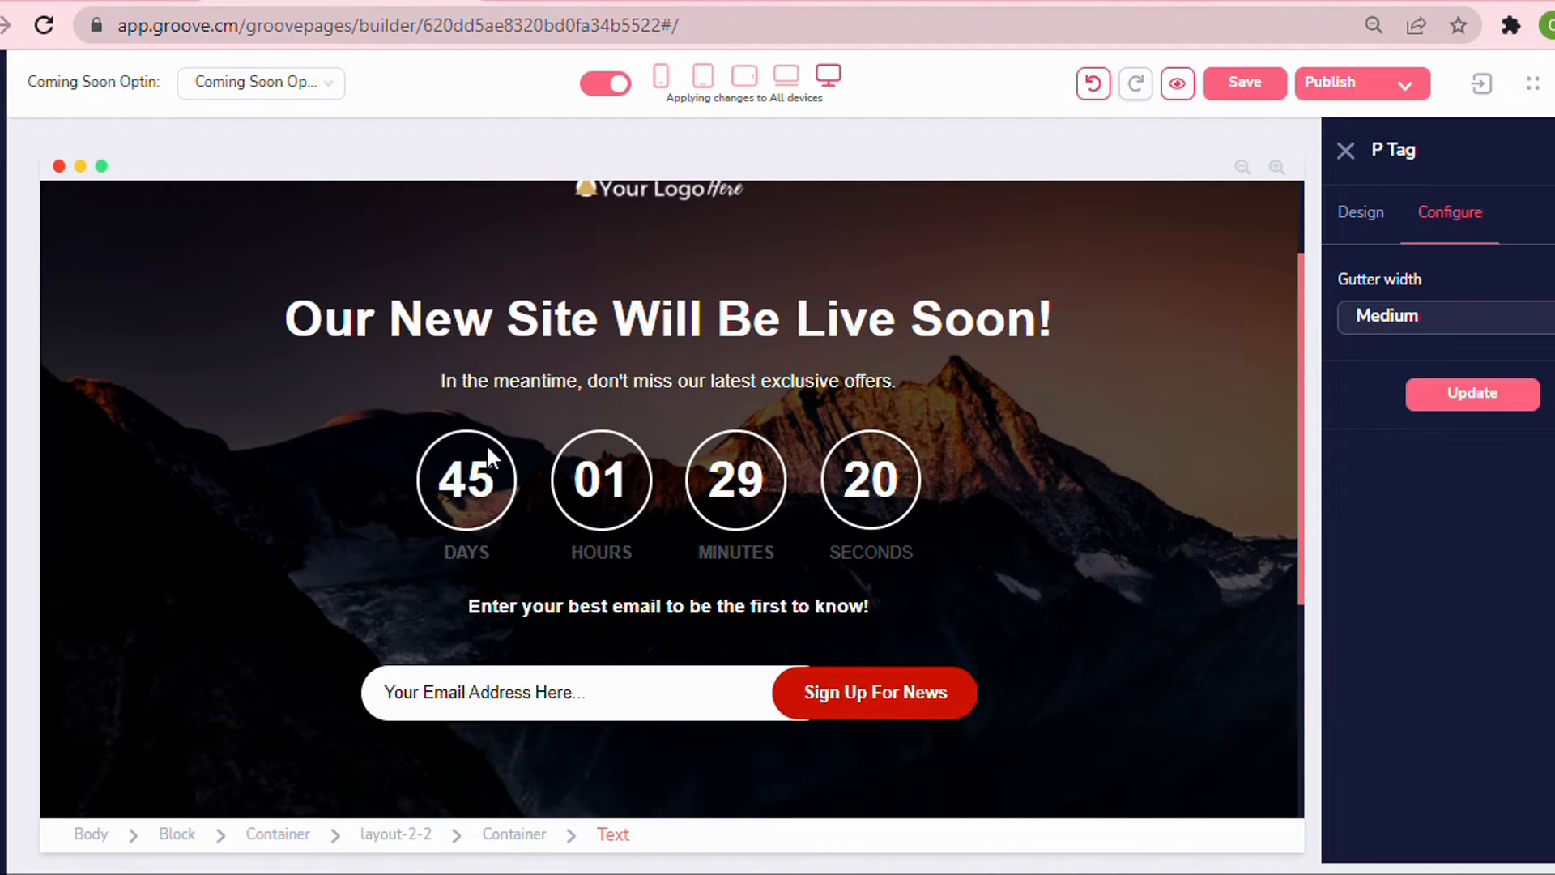
Reselect the countdown, switch its type to Daily and view its zero-reached actions.
left_click(427, 453)
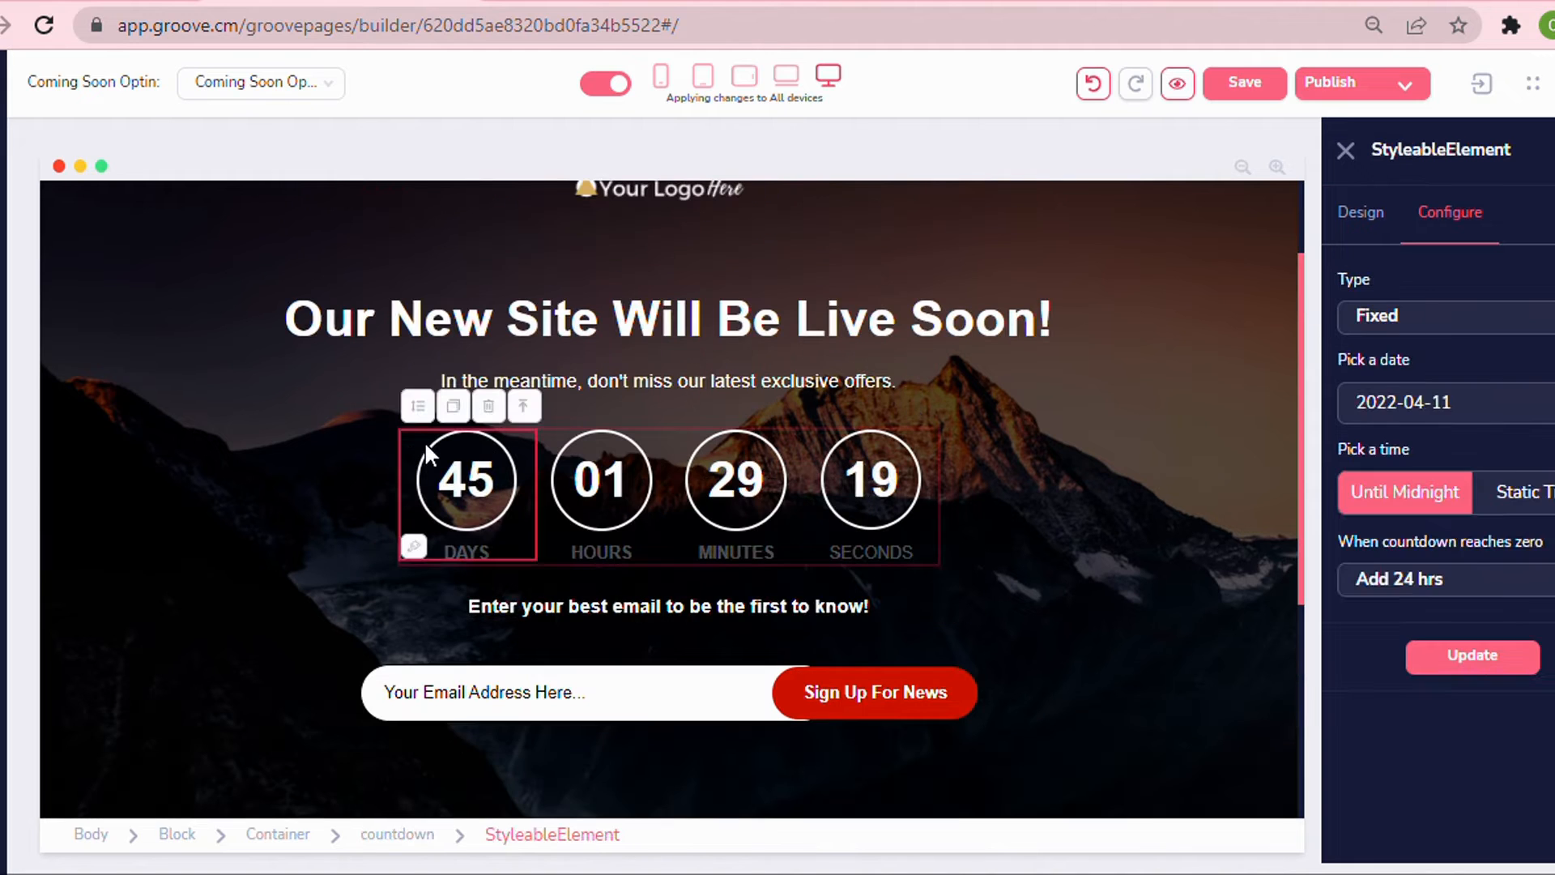
left_click(397, 834)
left_click(1473, 319)
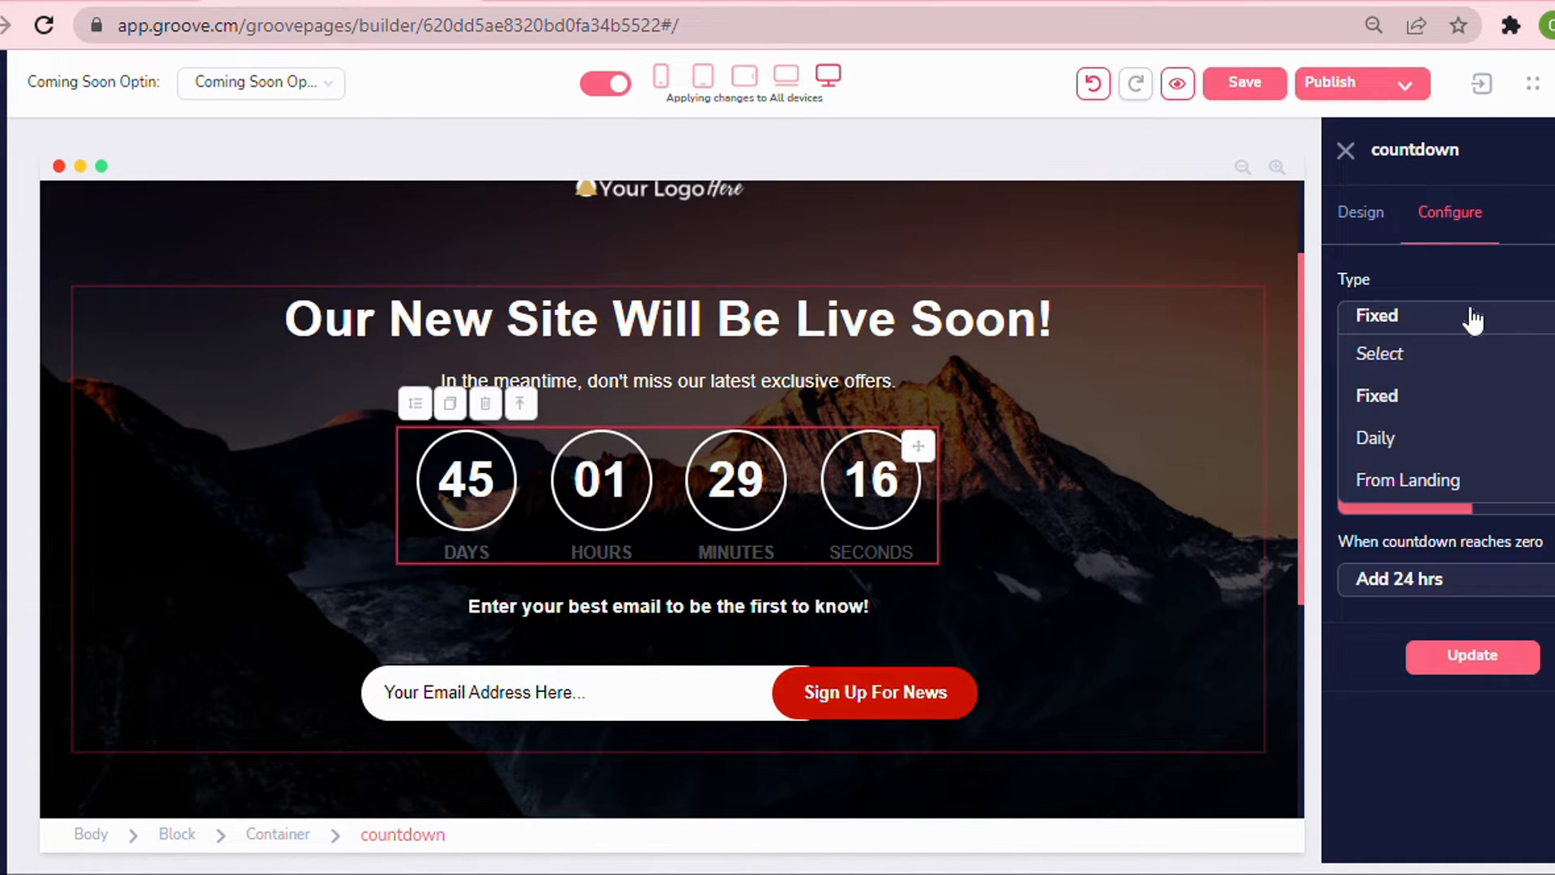
left_click(1405, 442)
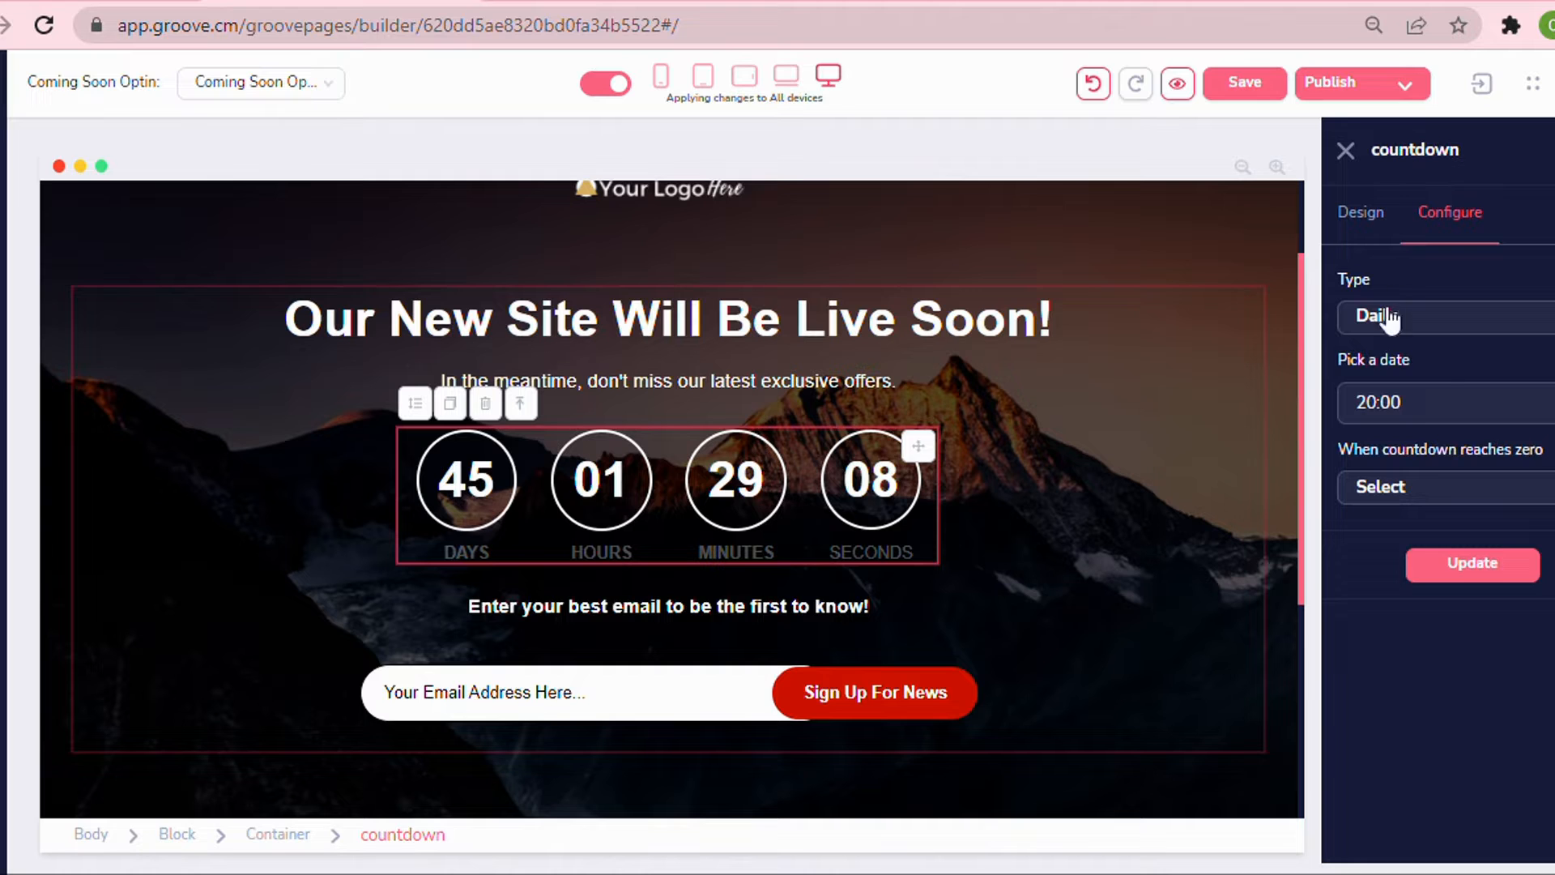
left_click(1439, 494)
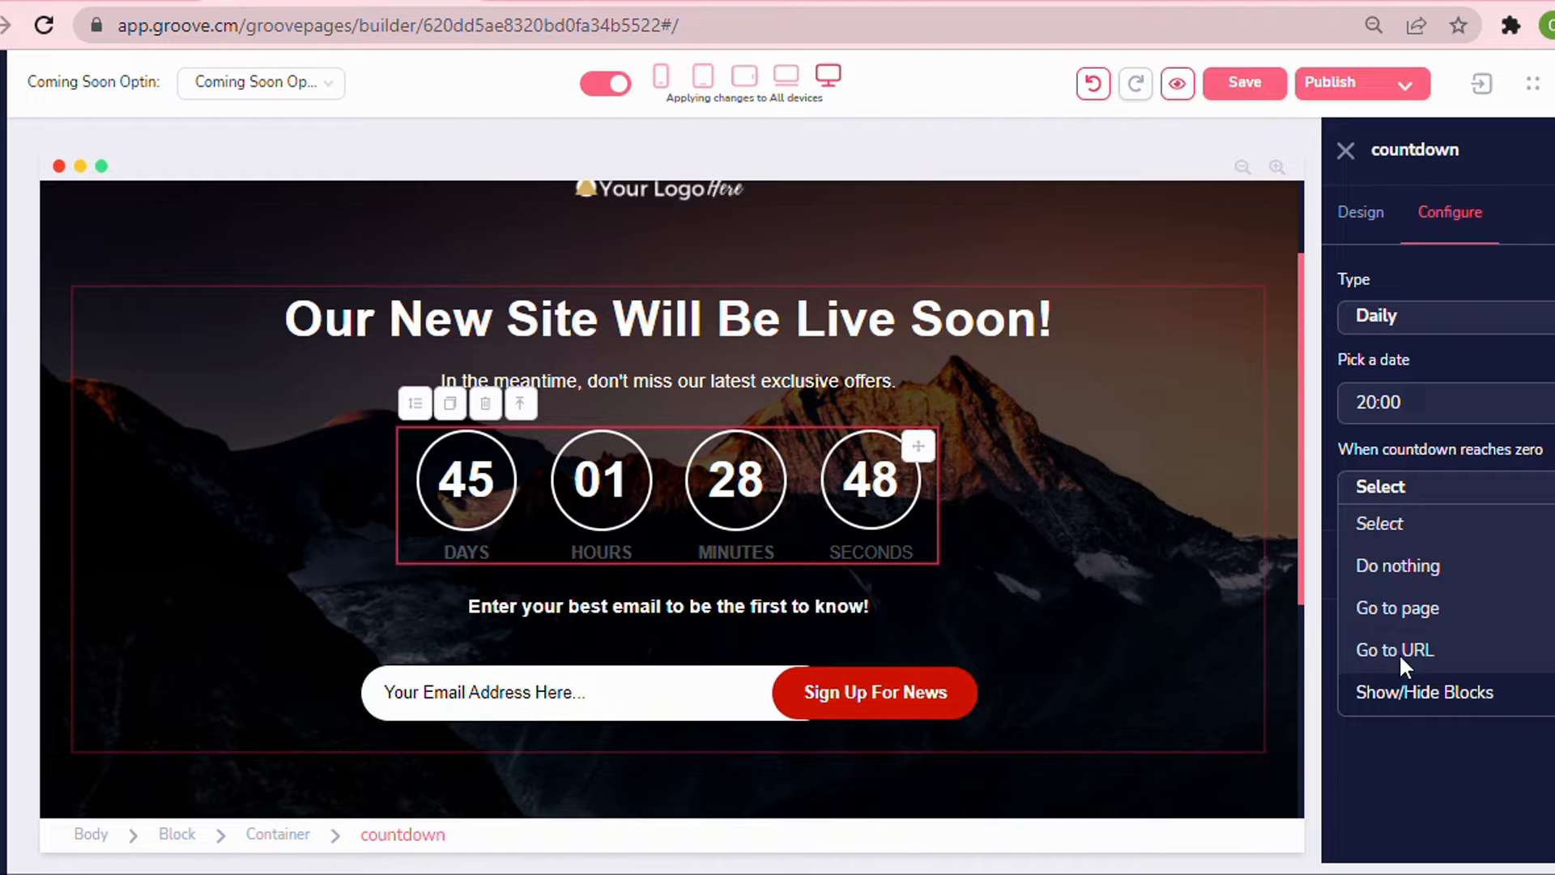
Try the From Landing type with its revisit and zero-reached options, and set the type back to Fixed.
left_click(1427, 317)
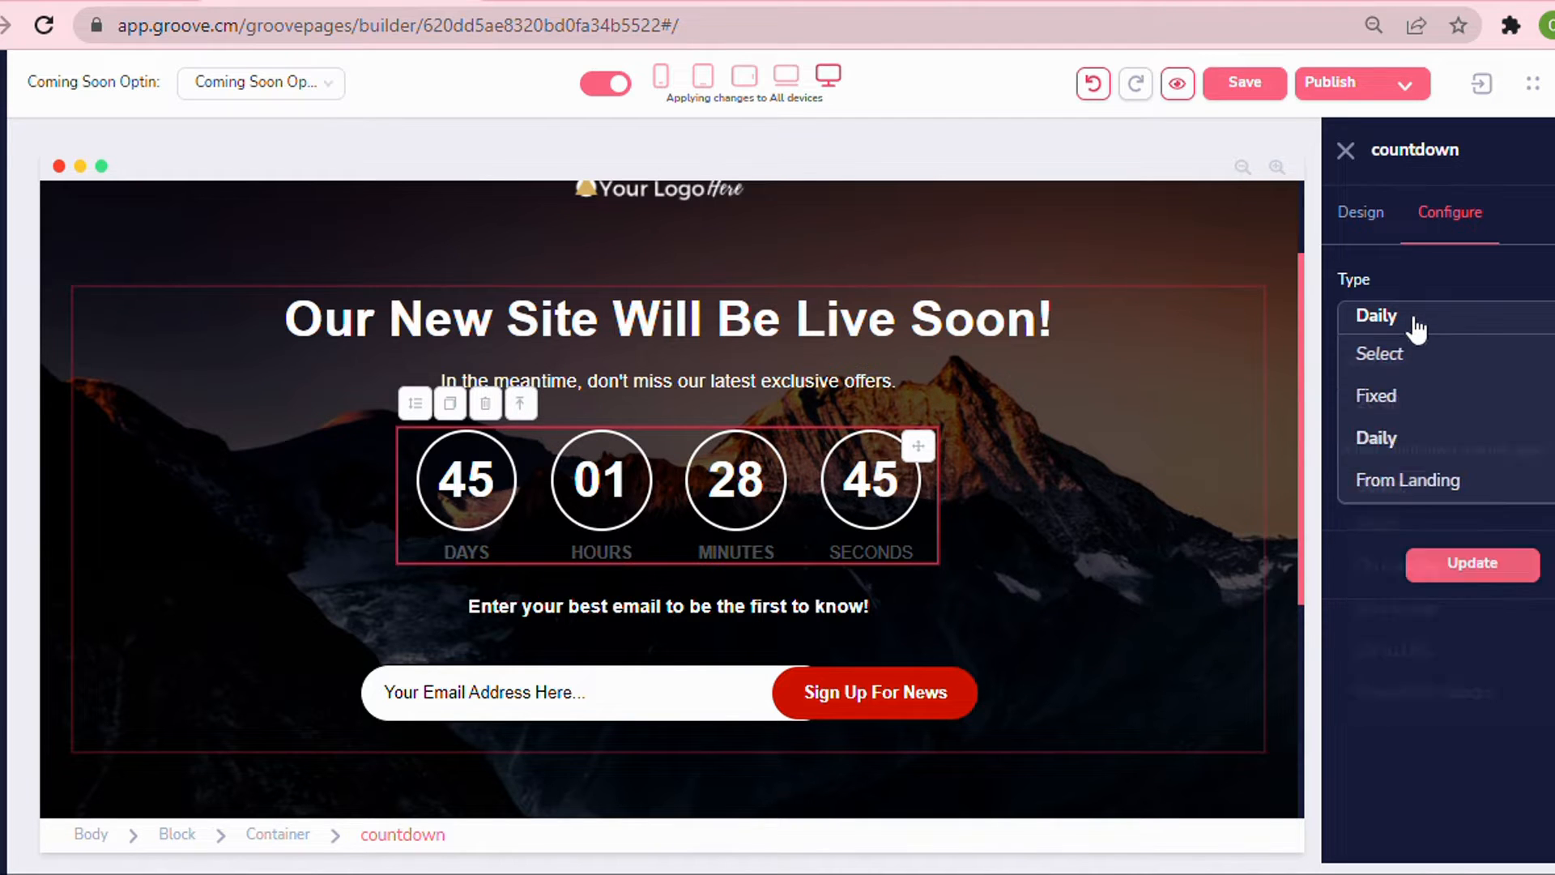
left_click(1408, 480)
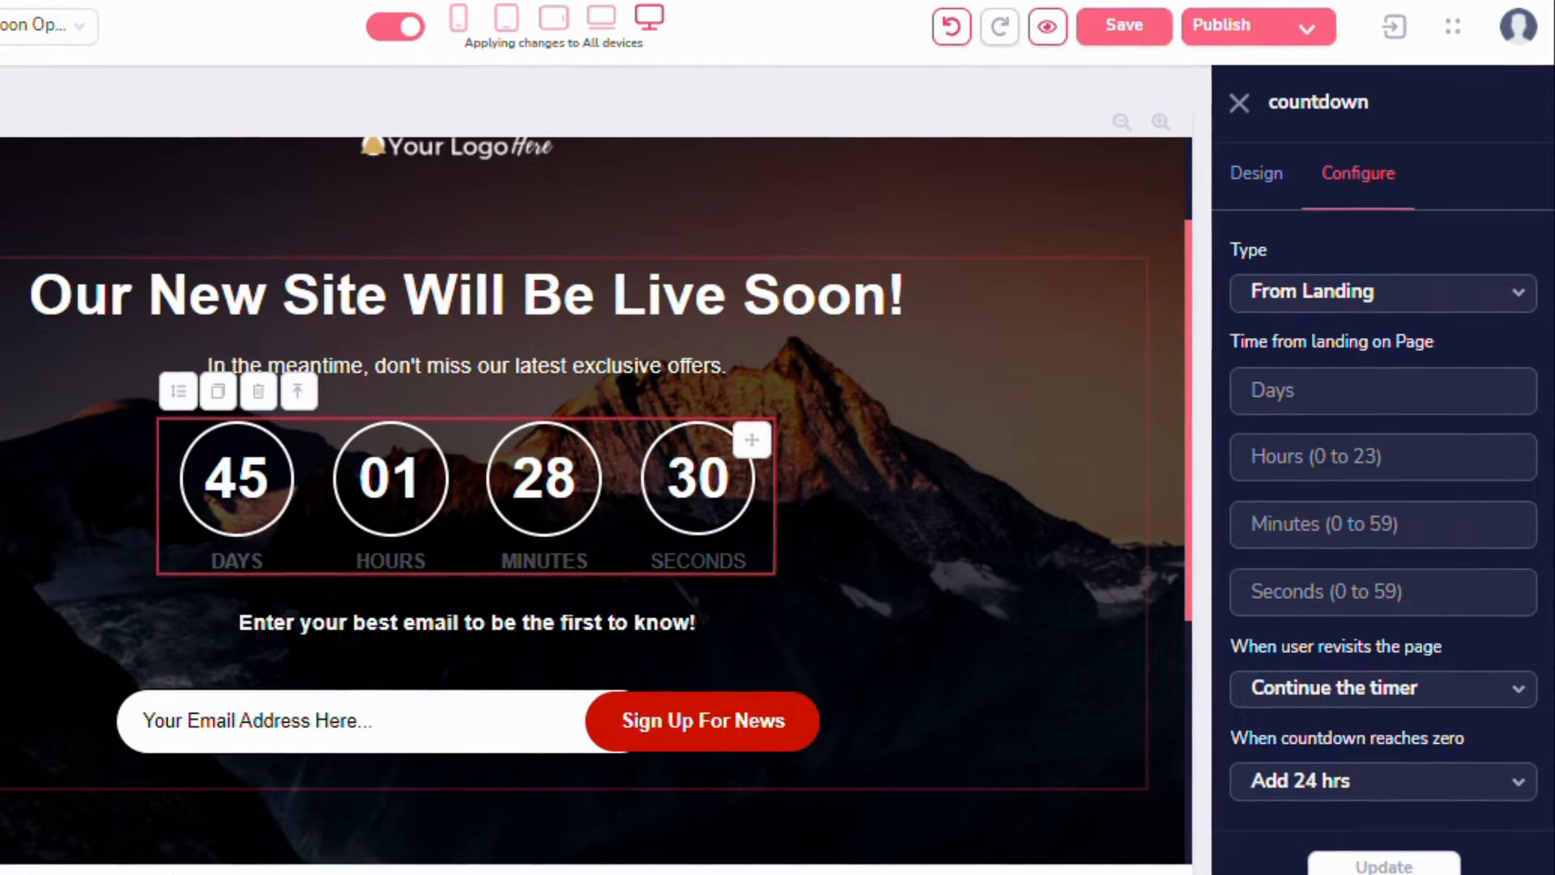
left_click(1271, 390)
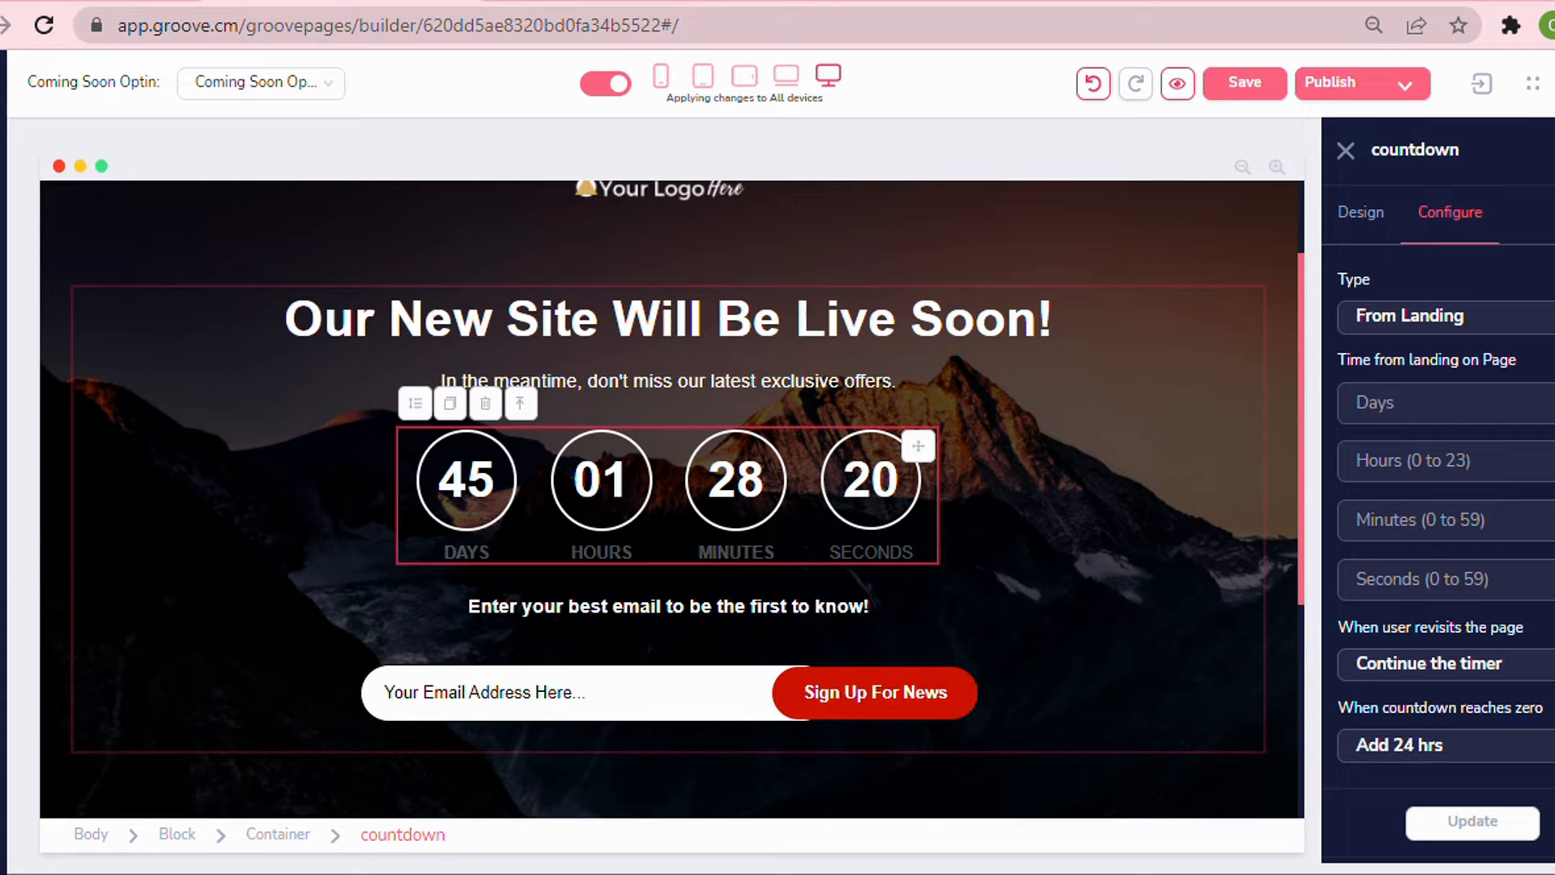
left_click(1377, 672)
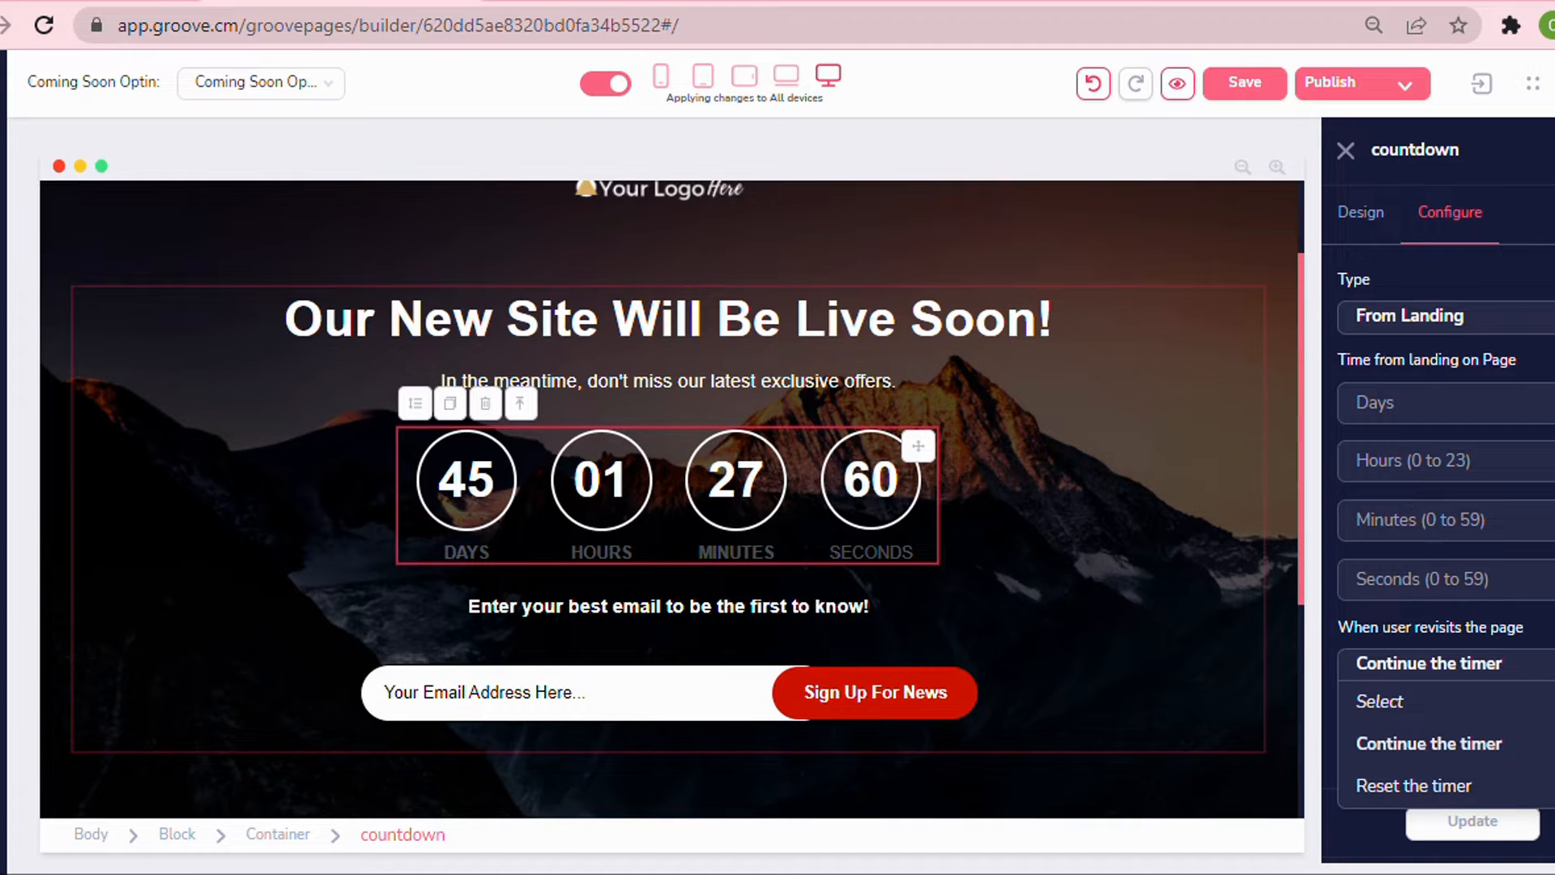
left_click(1436, 638)
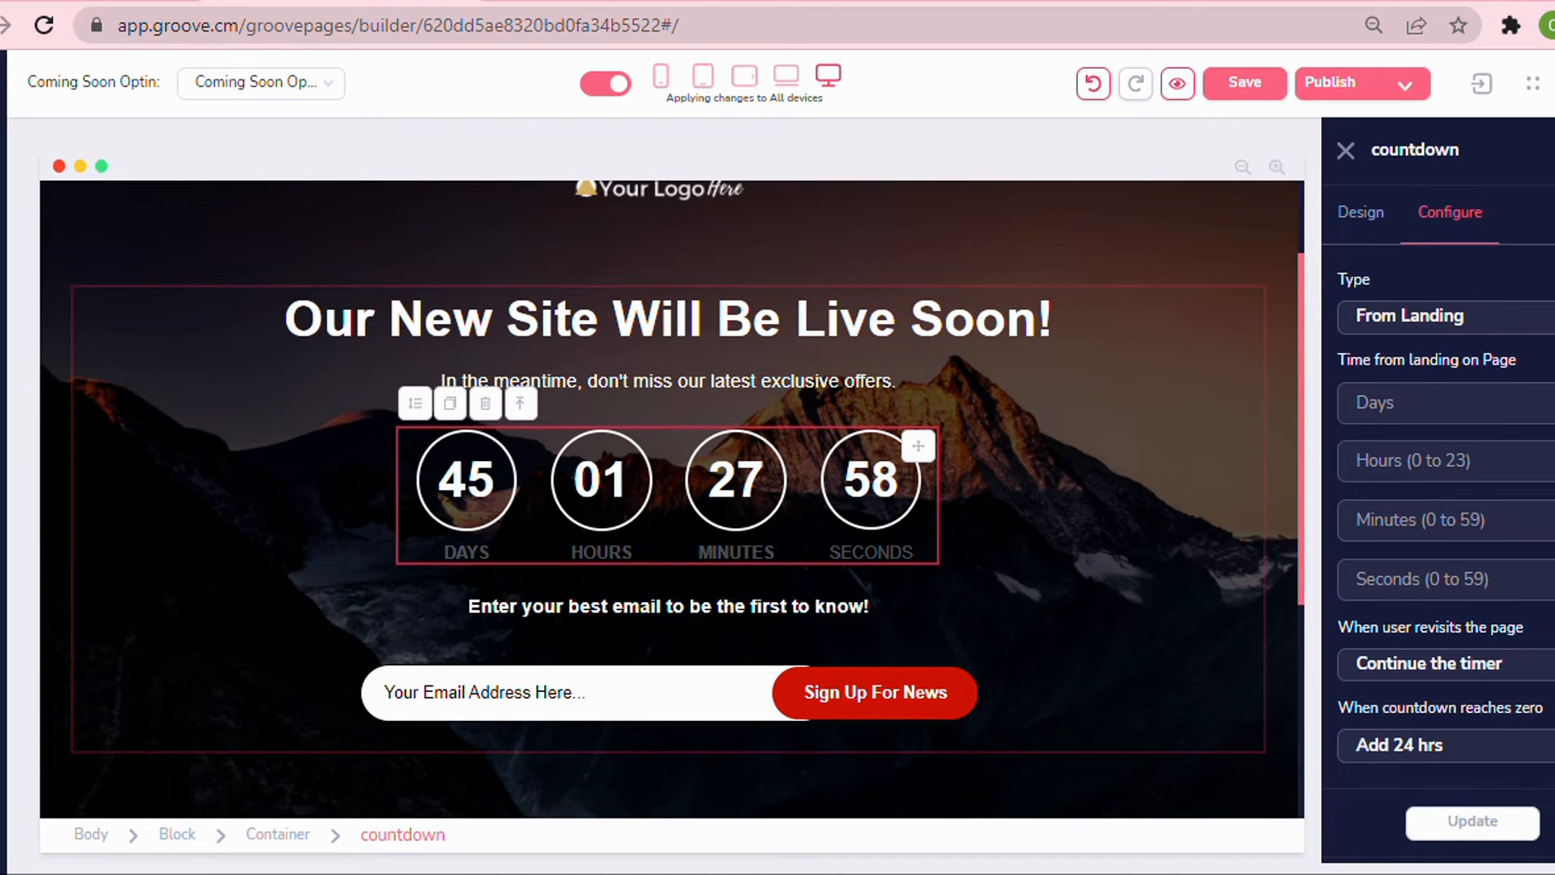
left_click(1436, 752)
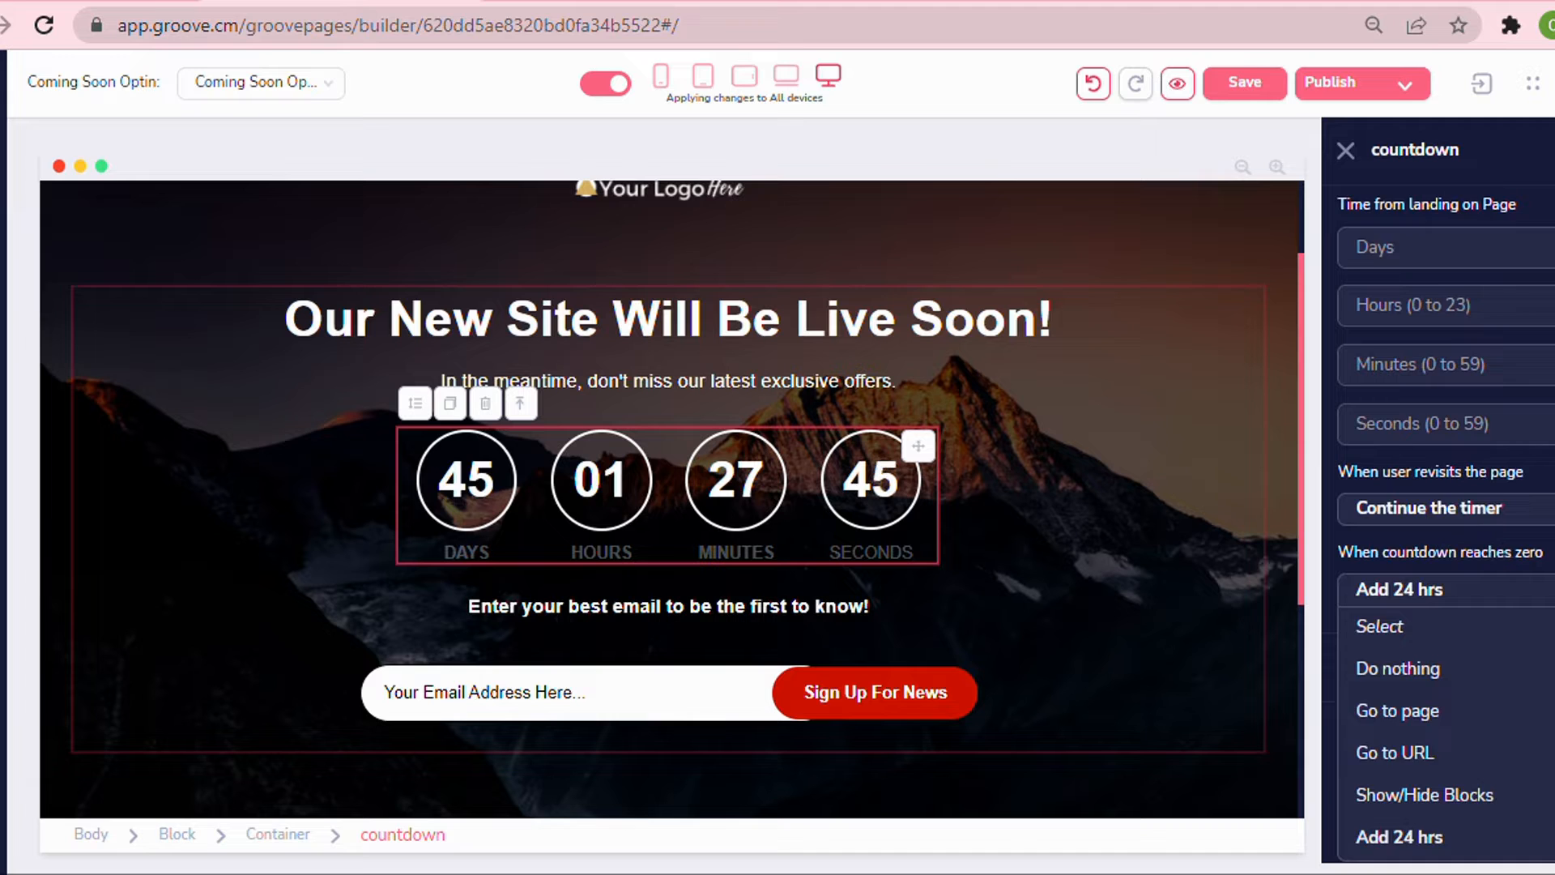
left_click(1530, 552)
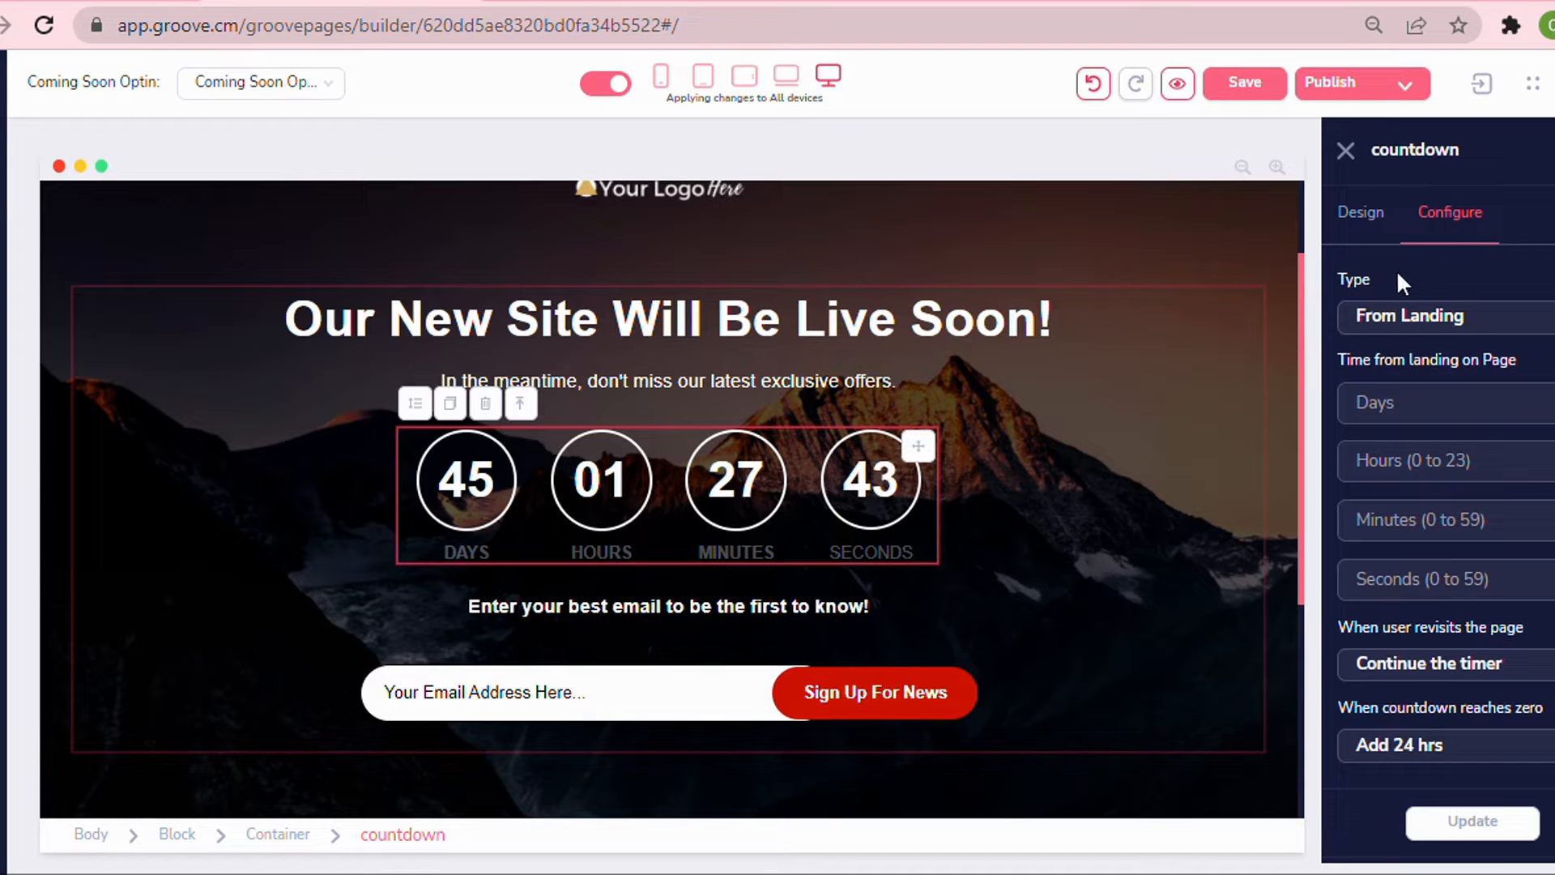
left_click(1398, 319)
left_click(1378, 392)
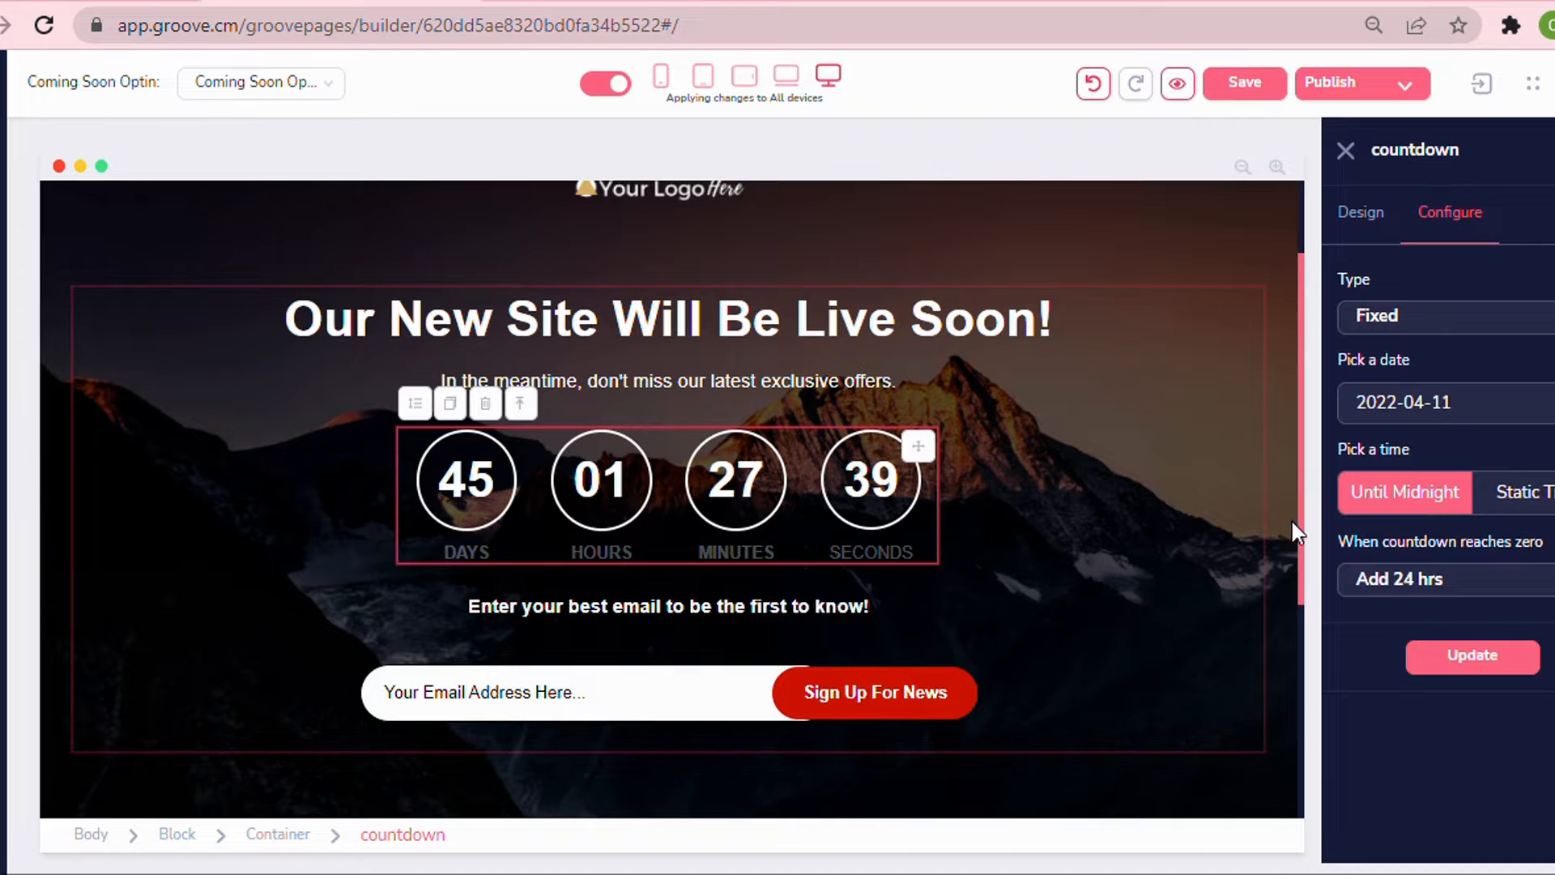
Select the page block and save the page.
left_click(1285, 483)
left_click(1256, 81)
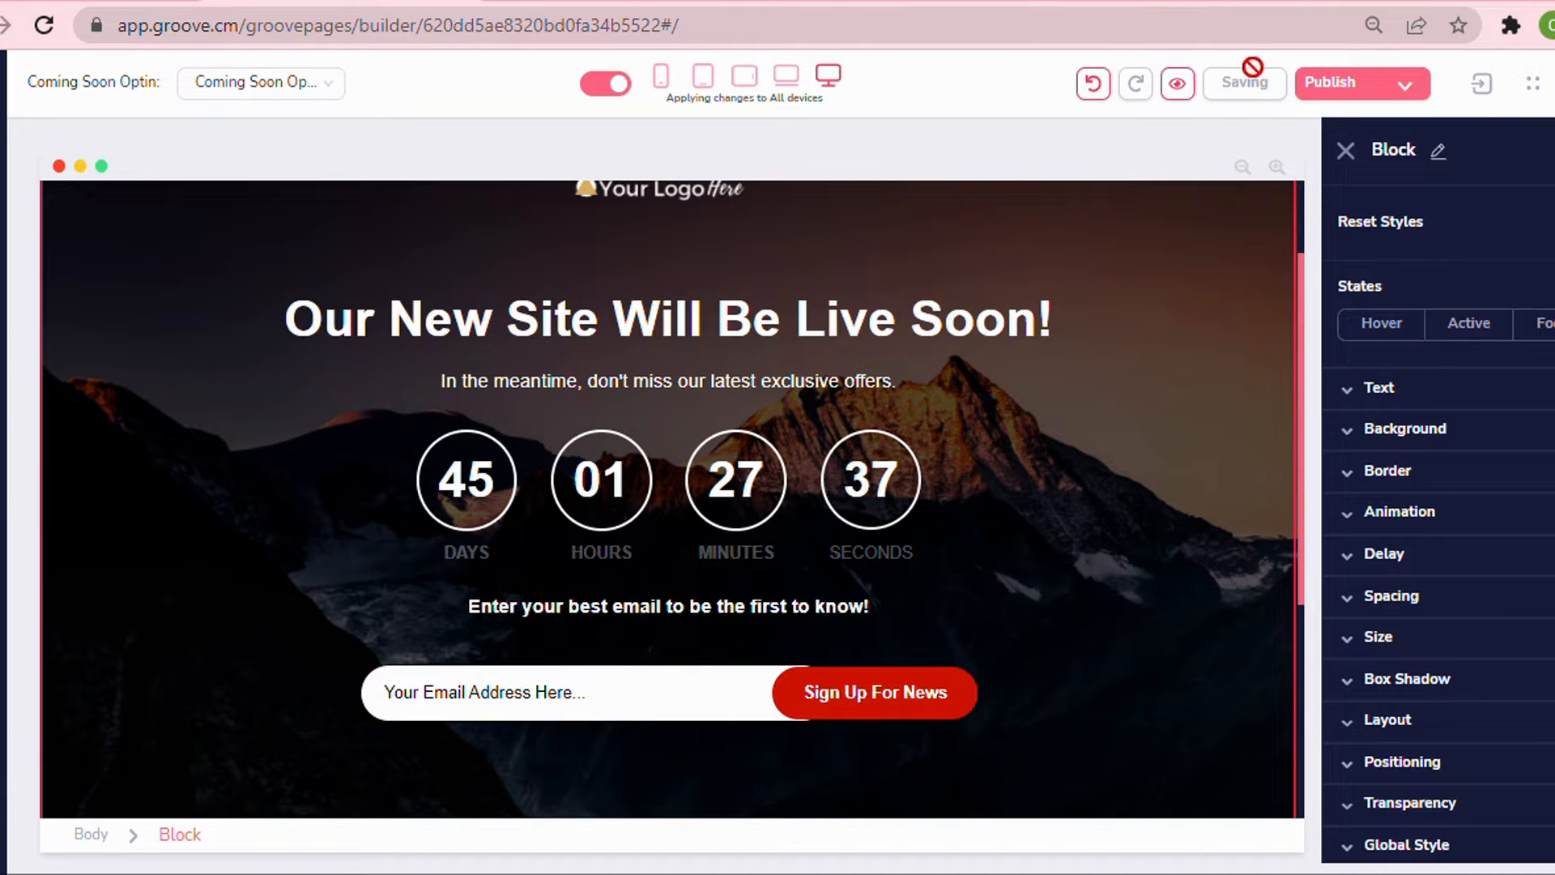
scroll(802, 300, "down", 5)
scroll(793, 314, "up", 8)
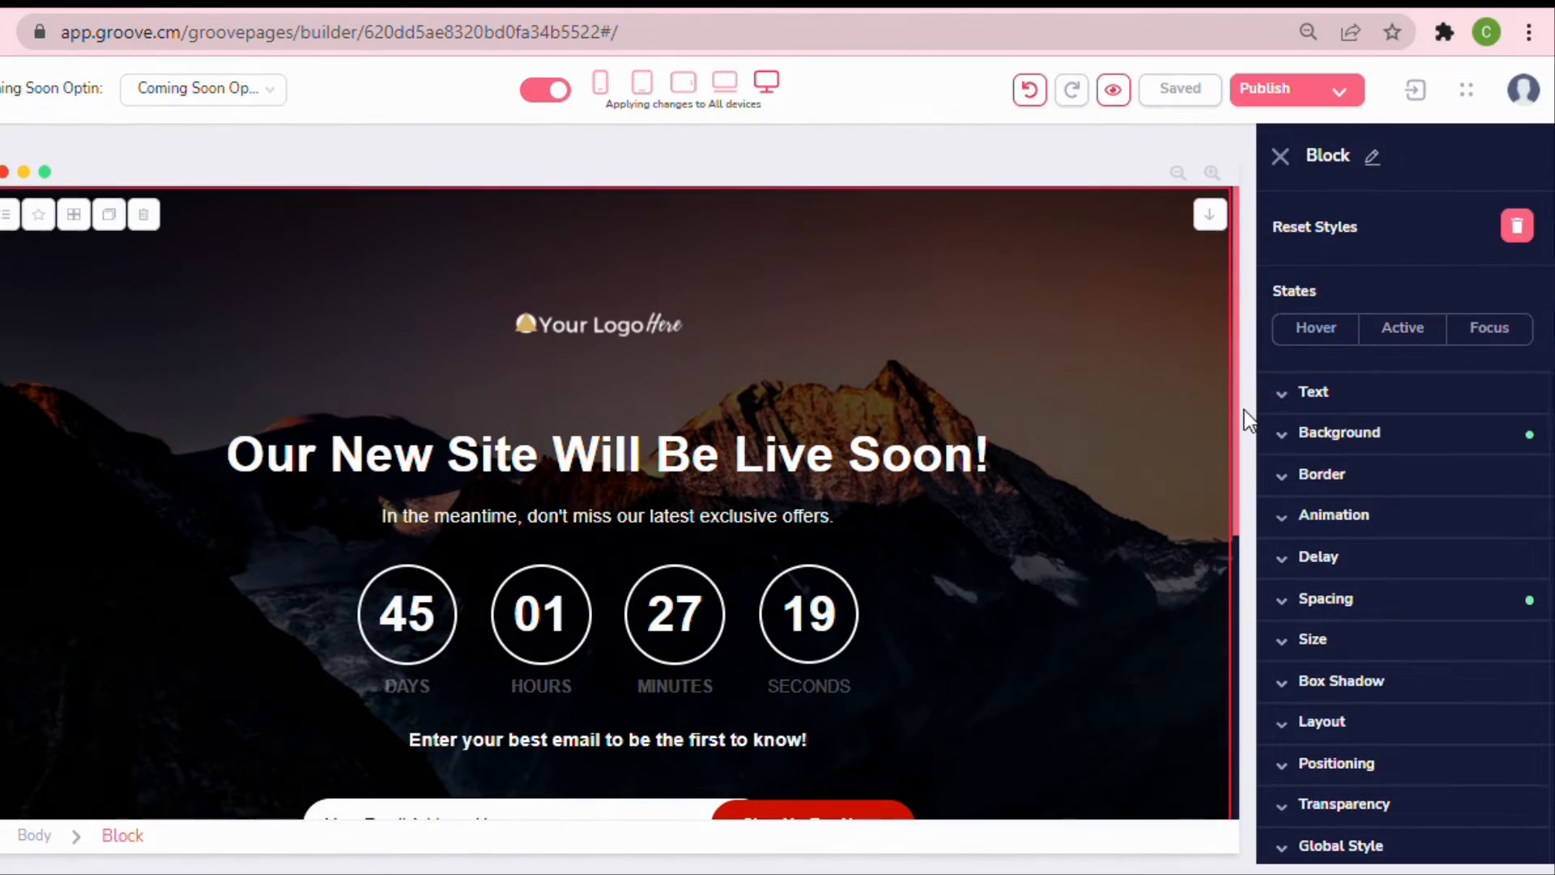
Turn on a video background in the block's background settings and review the available video types.
left_click(1339, 433)
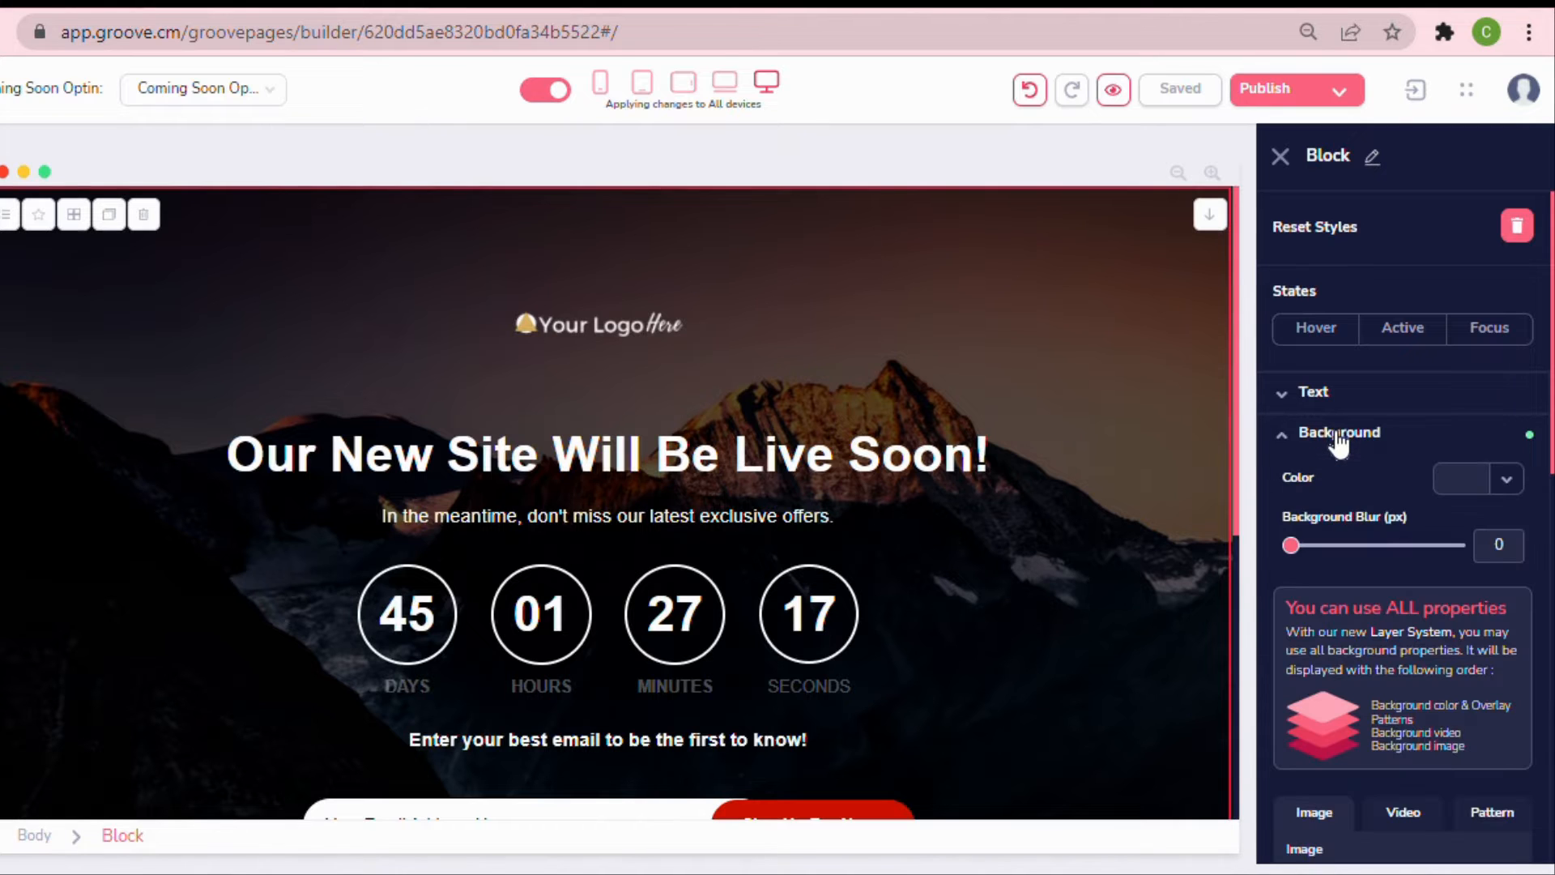
scroll(1347, 450, "down", 5)
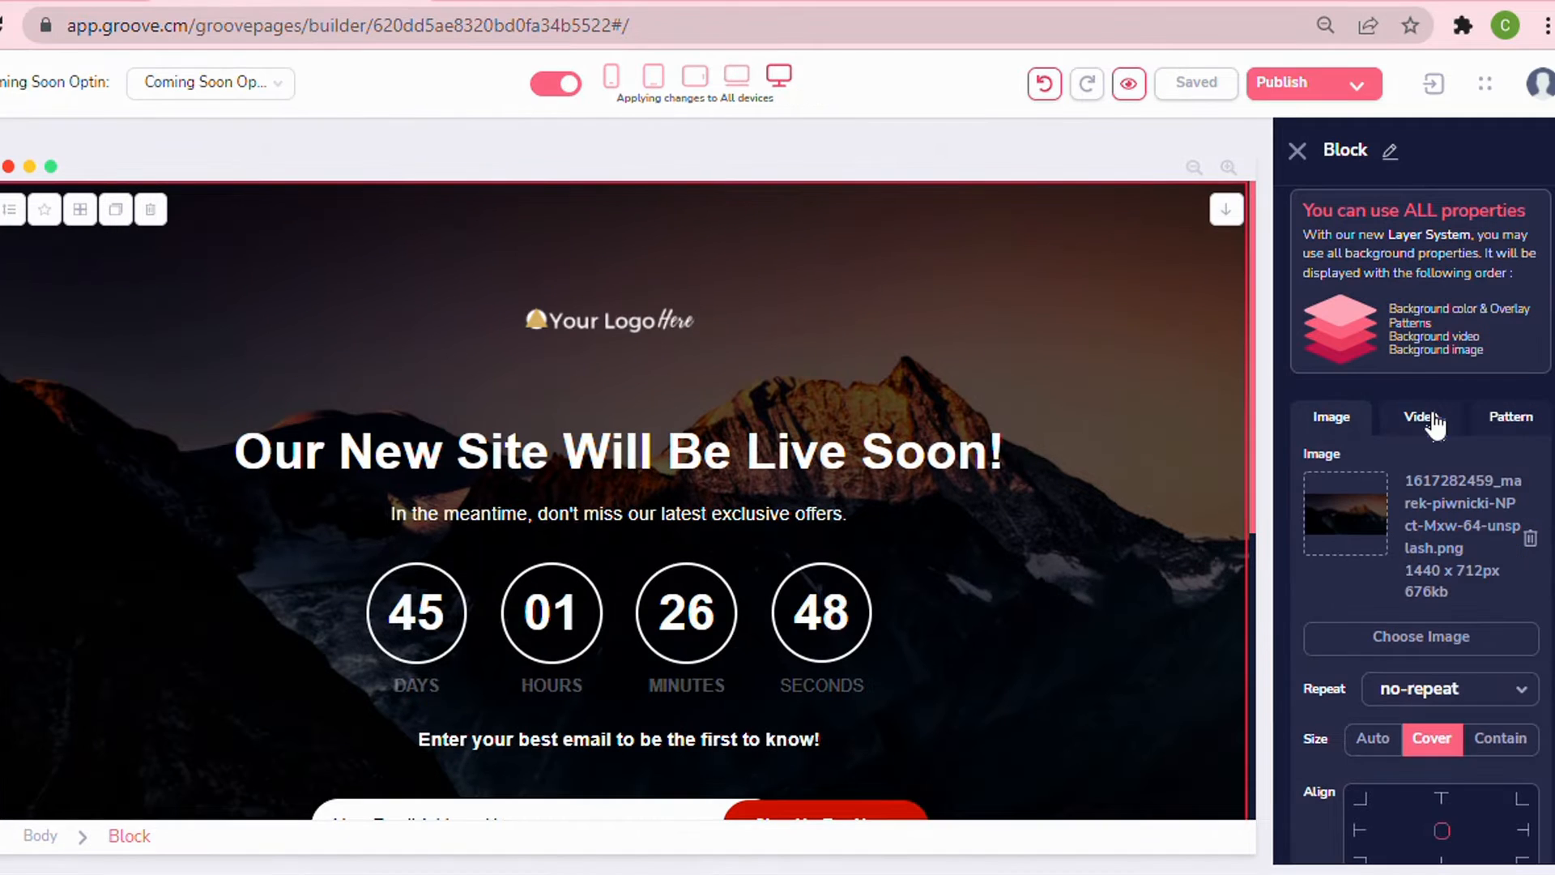
left_click(1526, 417)
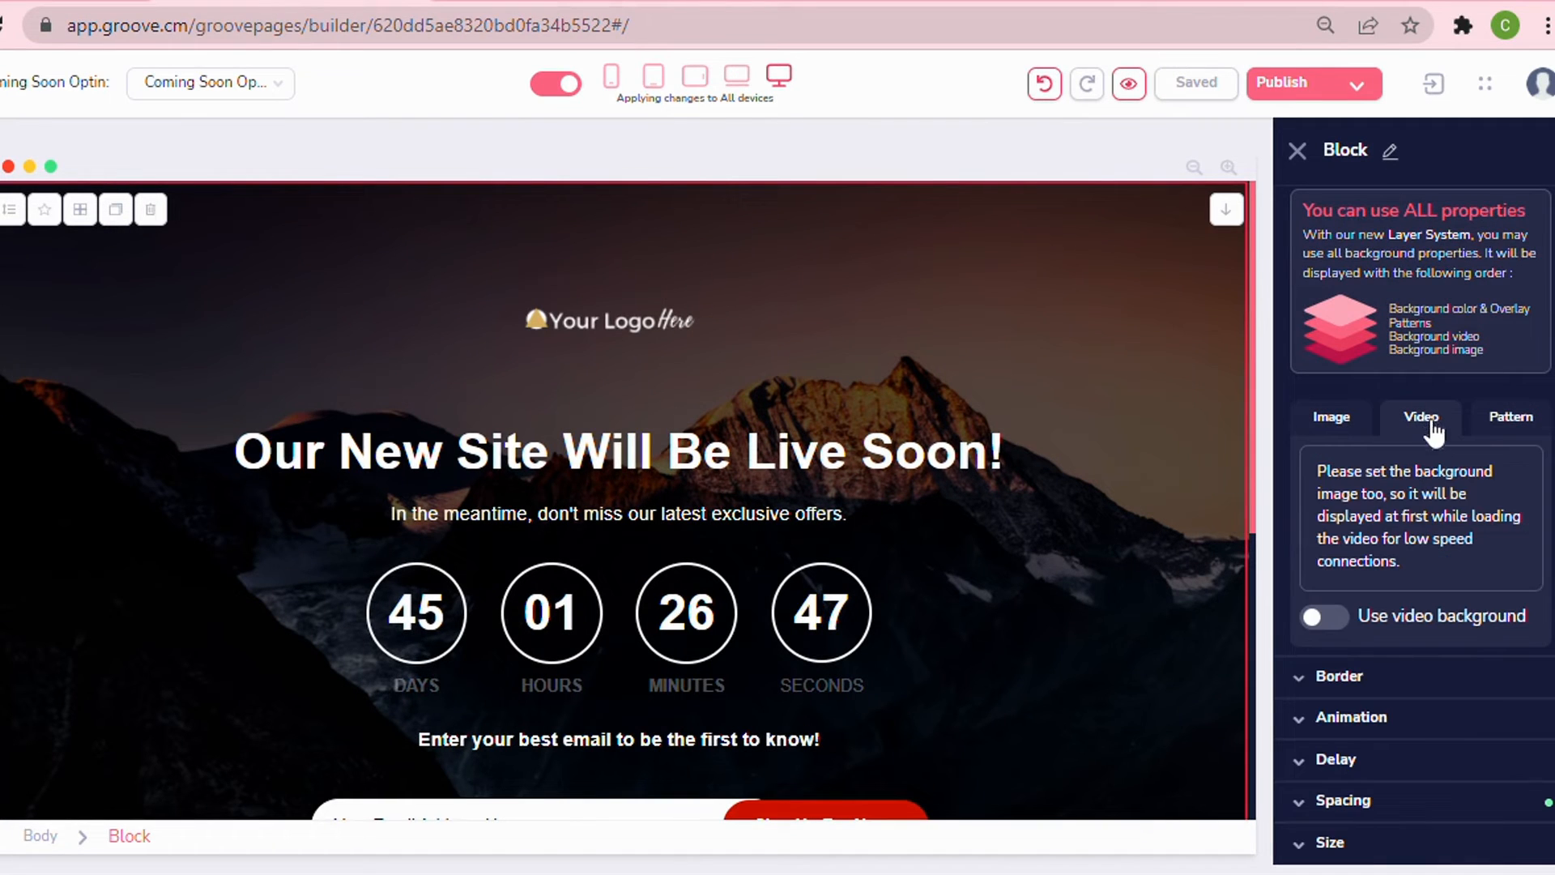
scroll(1531, 550, "down", 2)
left_click(1313, 486)
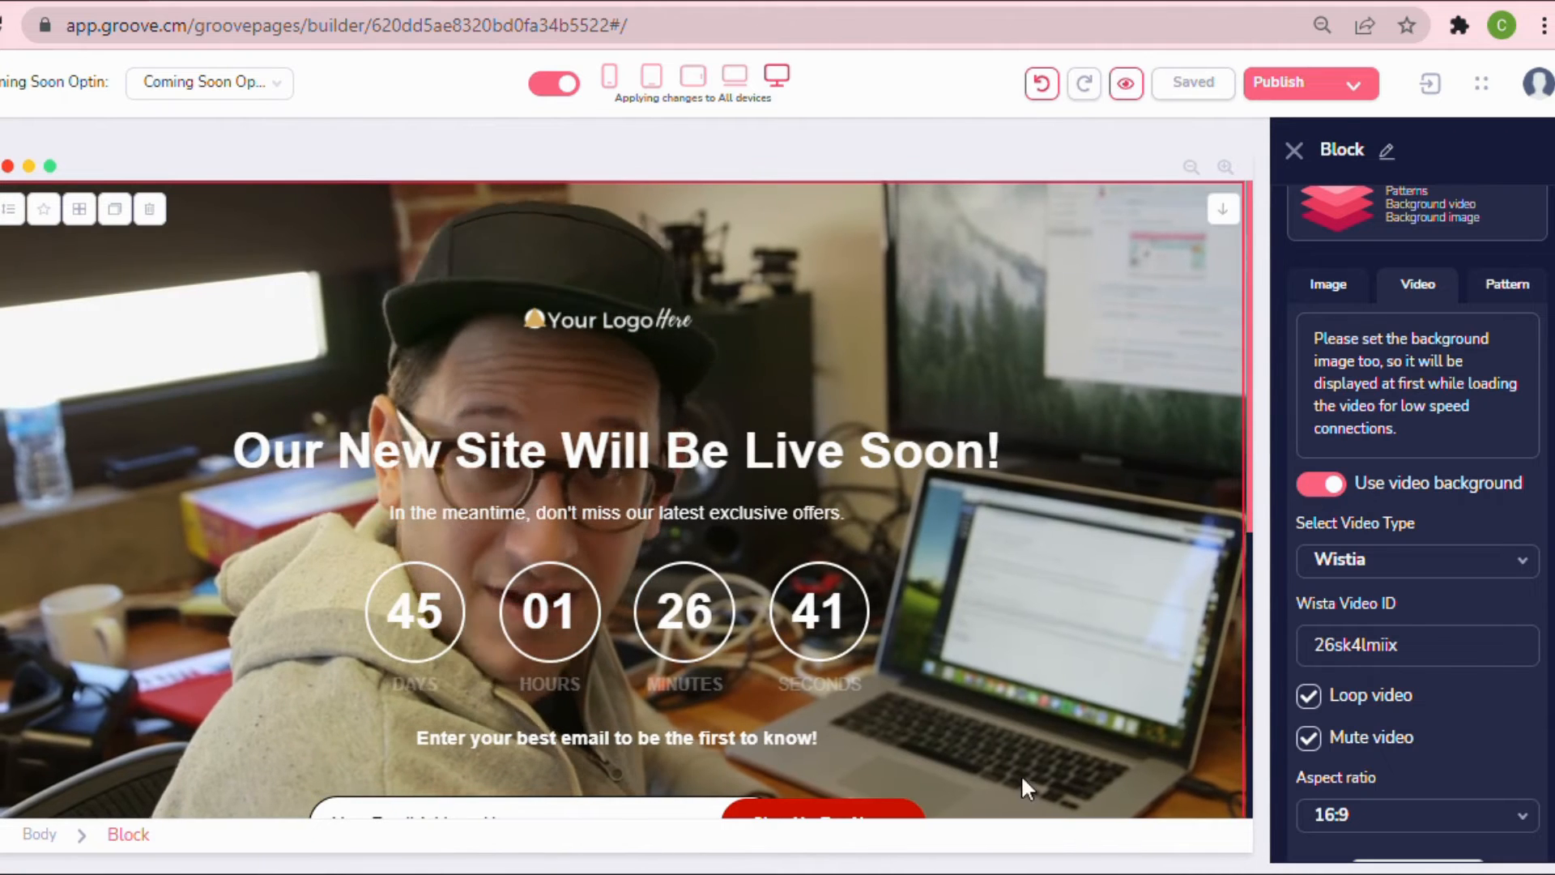
scroll(1539, 562, "down", 3)
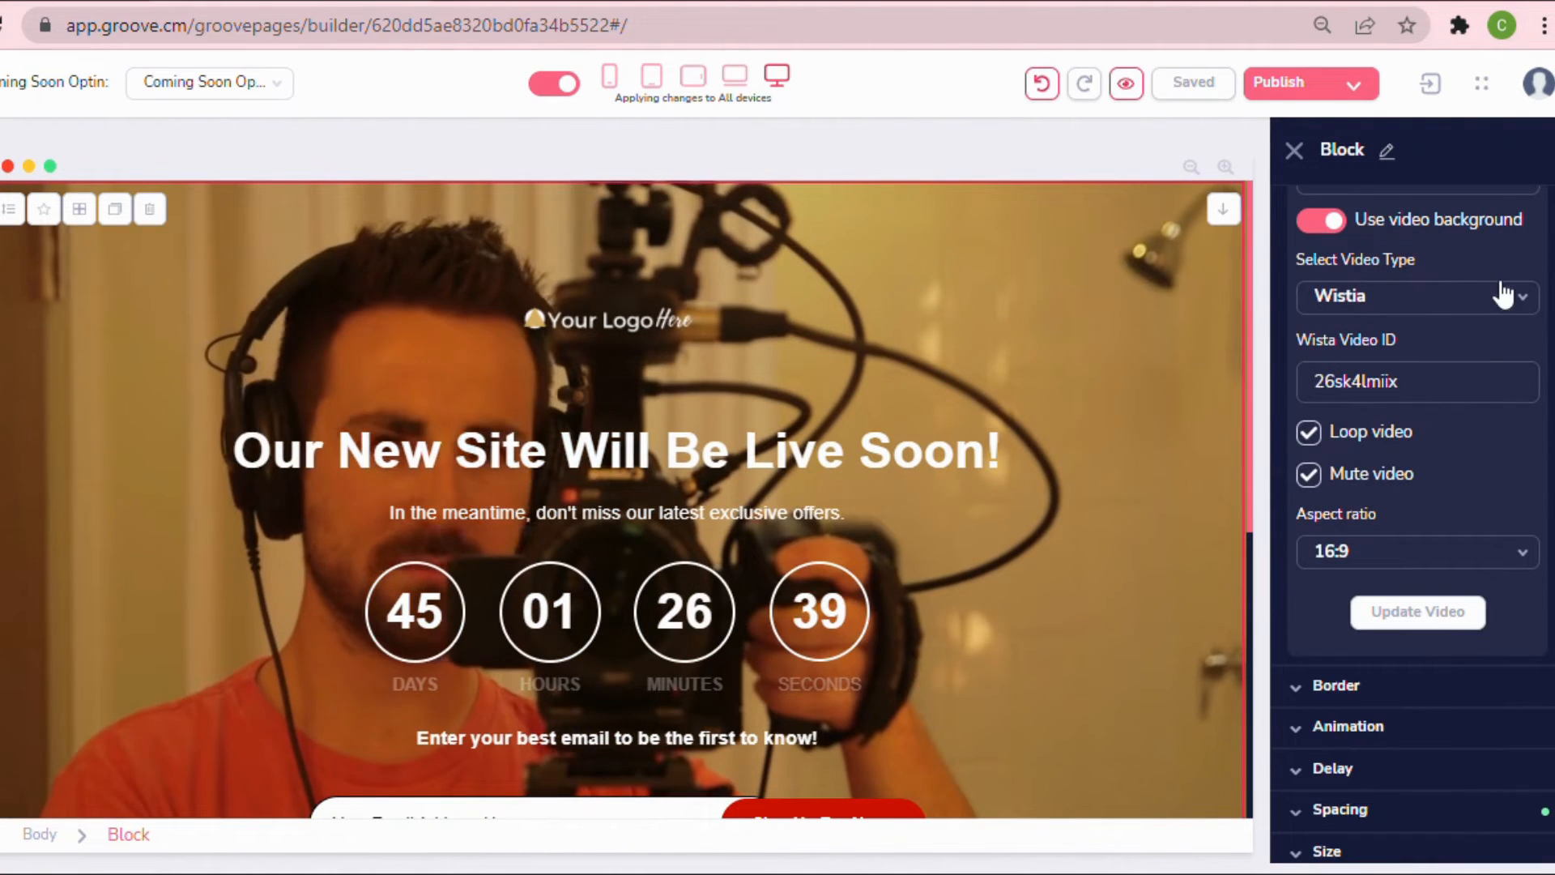
left_click(1501, 298)
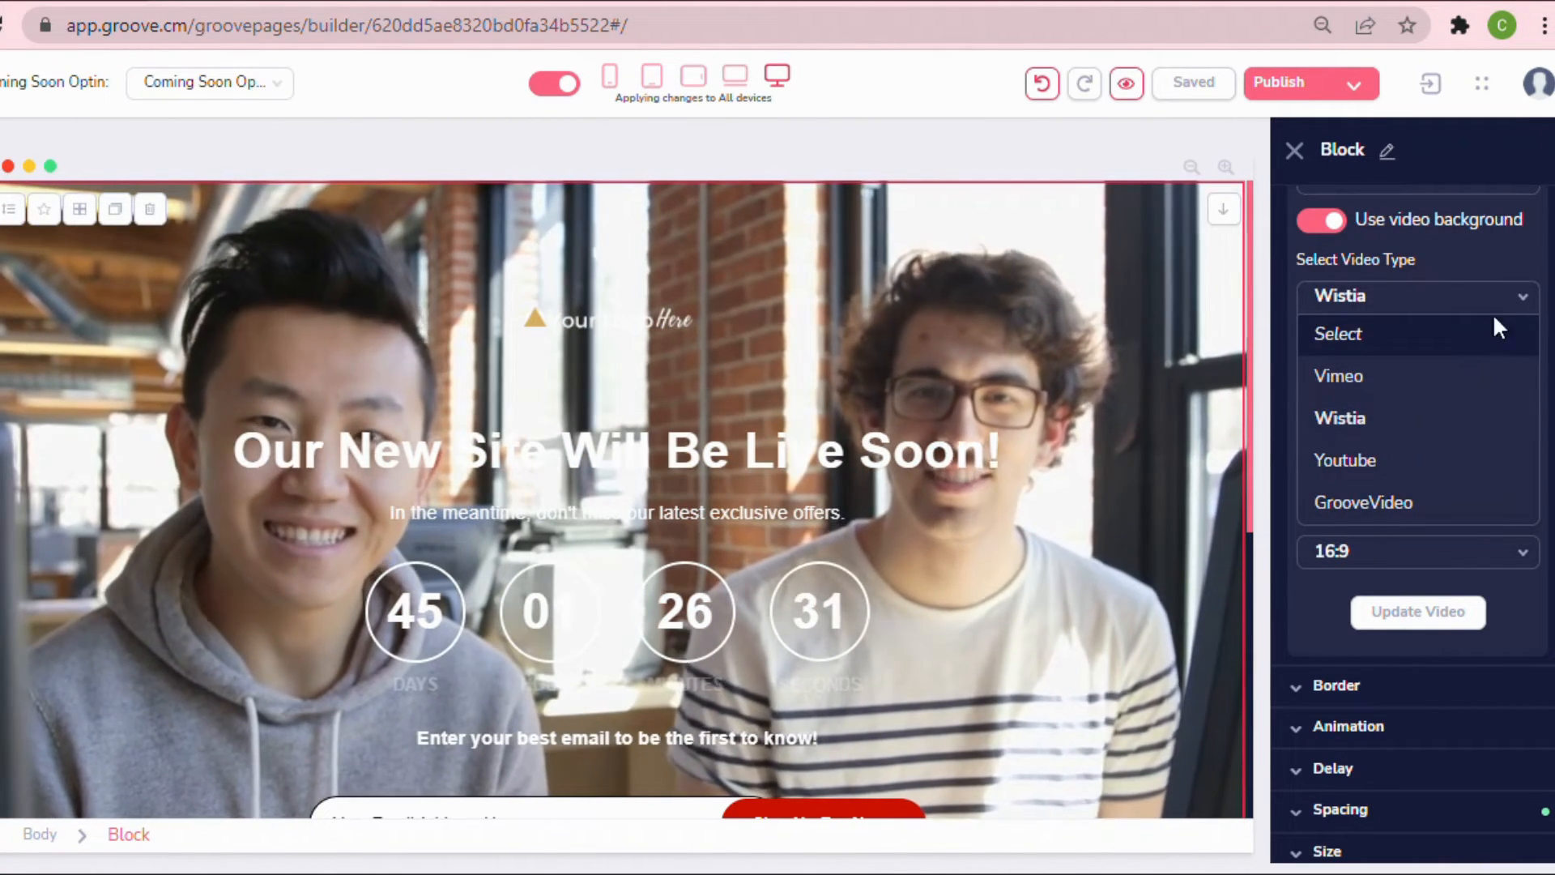
left_click(1505, 311)
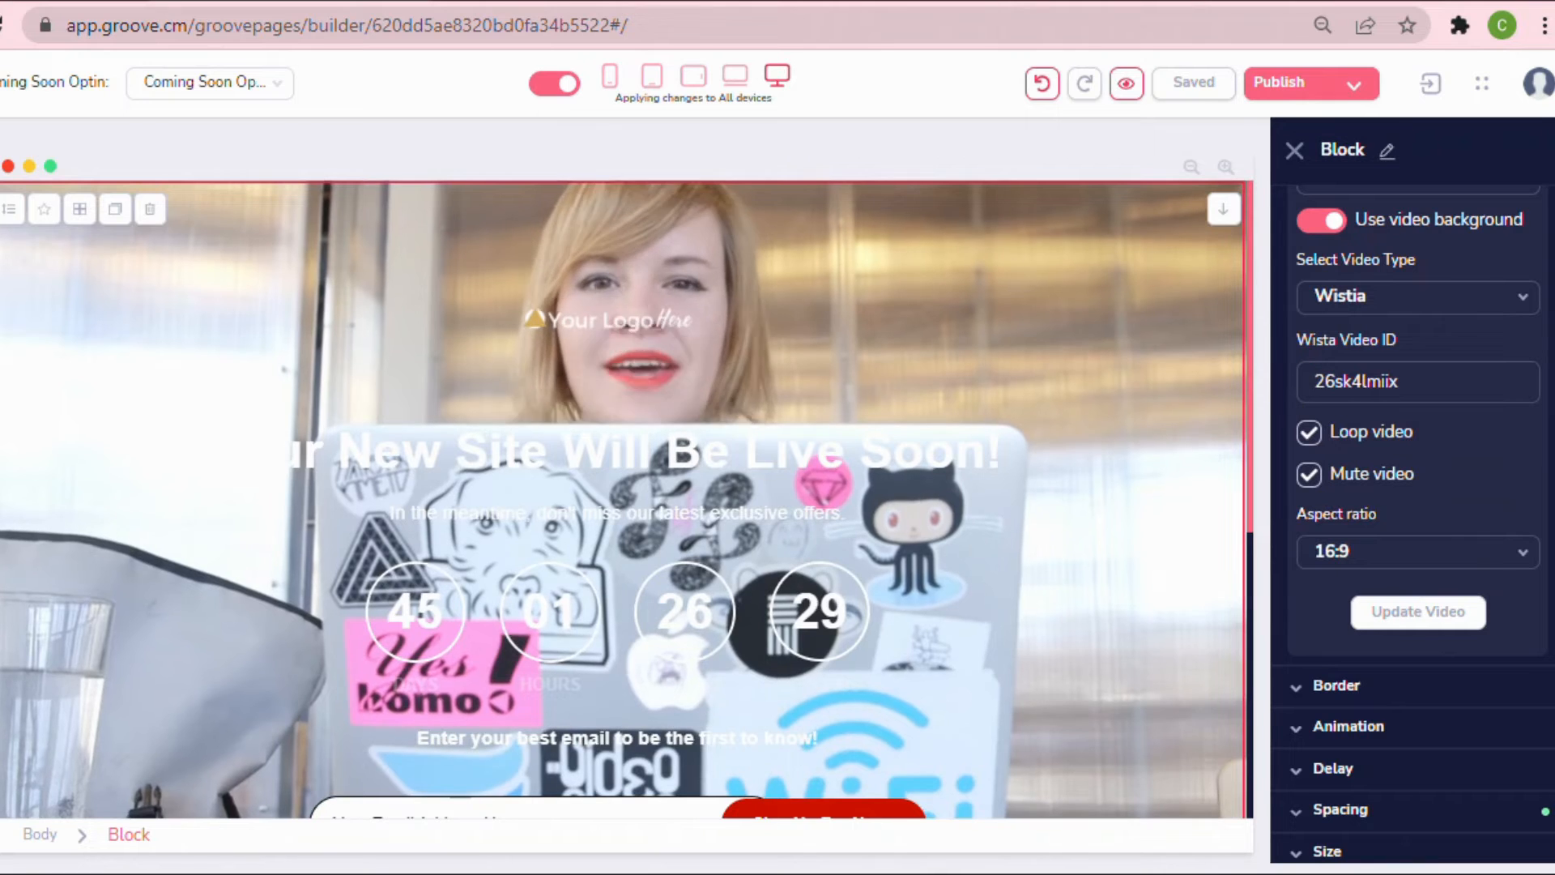
Turn off the block's video background and open its background image settings.
scroll(1328, 567, "up", 6)
left_click(1324, 746)
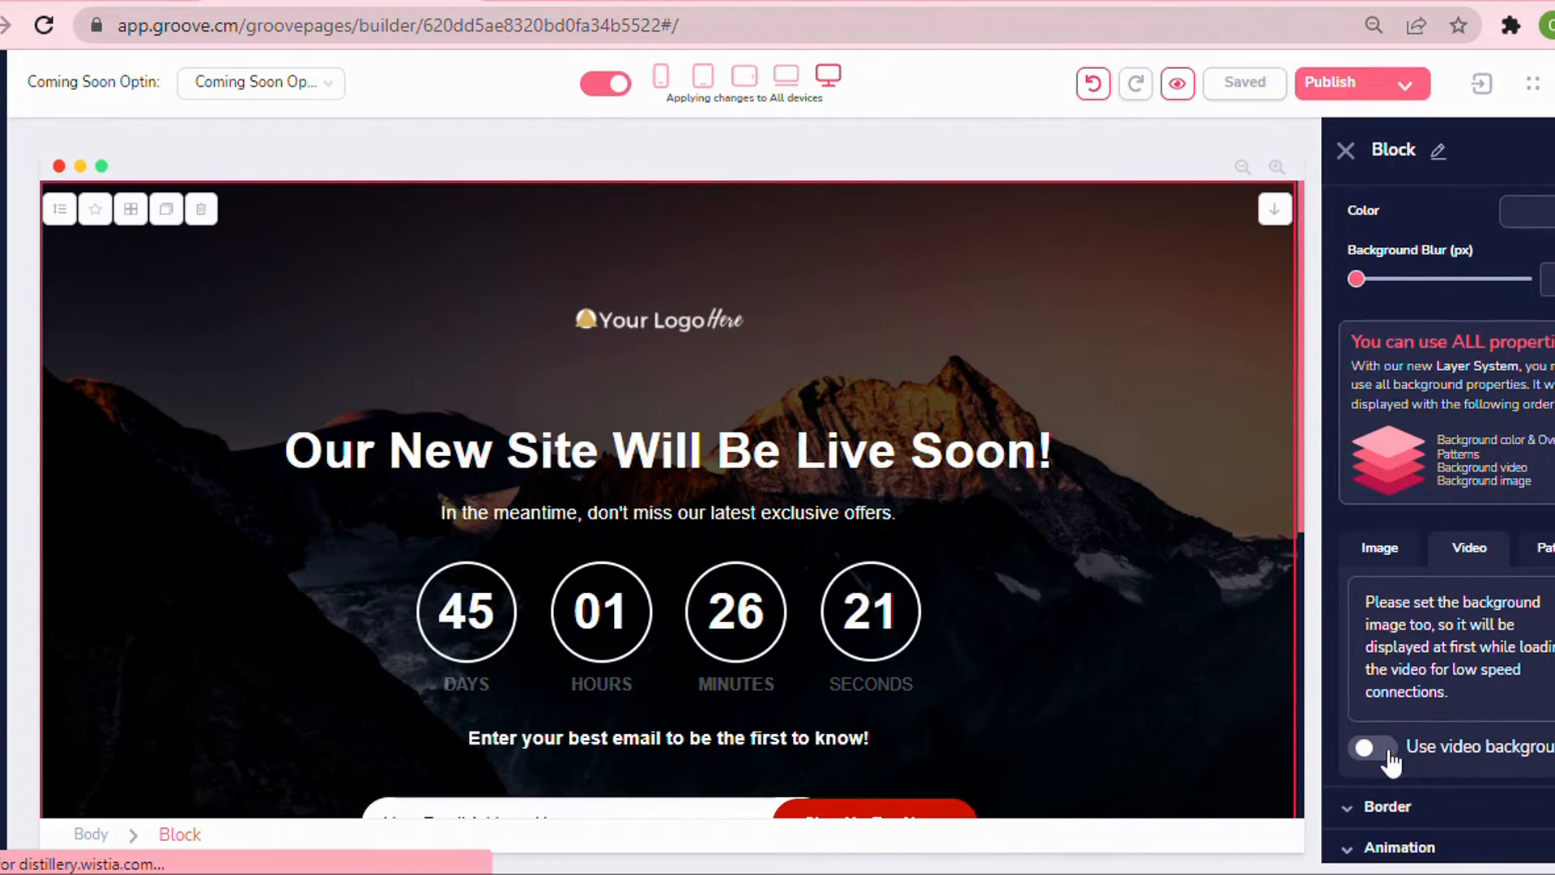
left_click(1398, 555)
scroll(1016, 512, "down", 6)
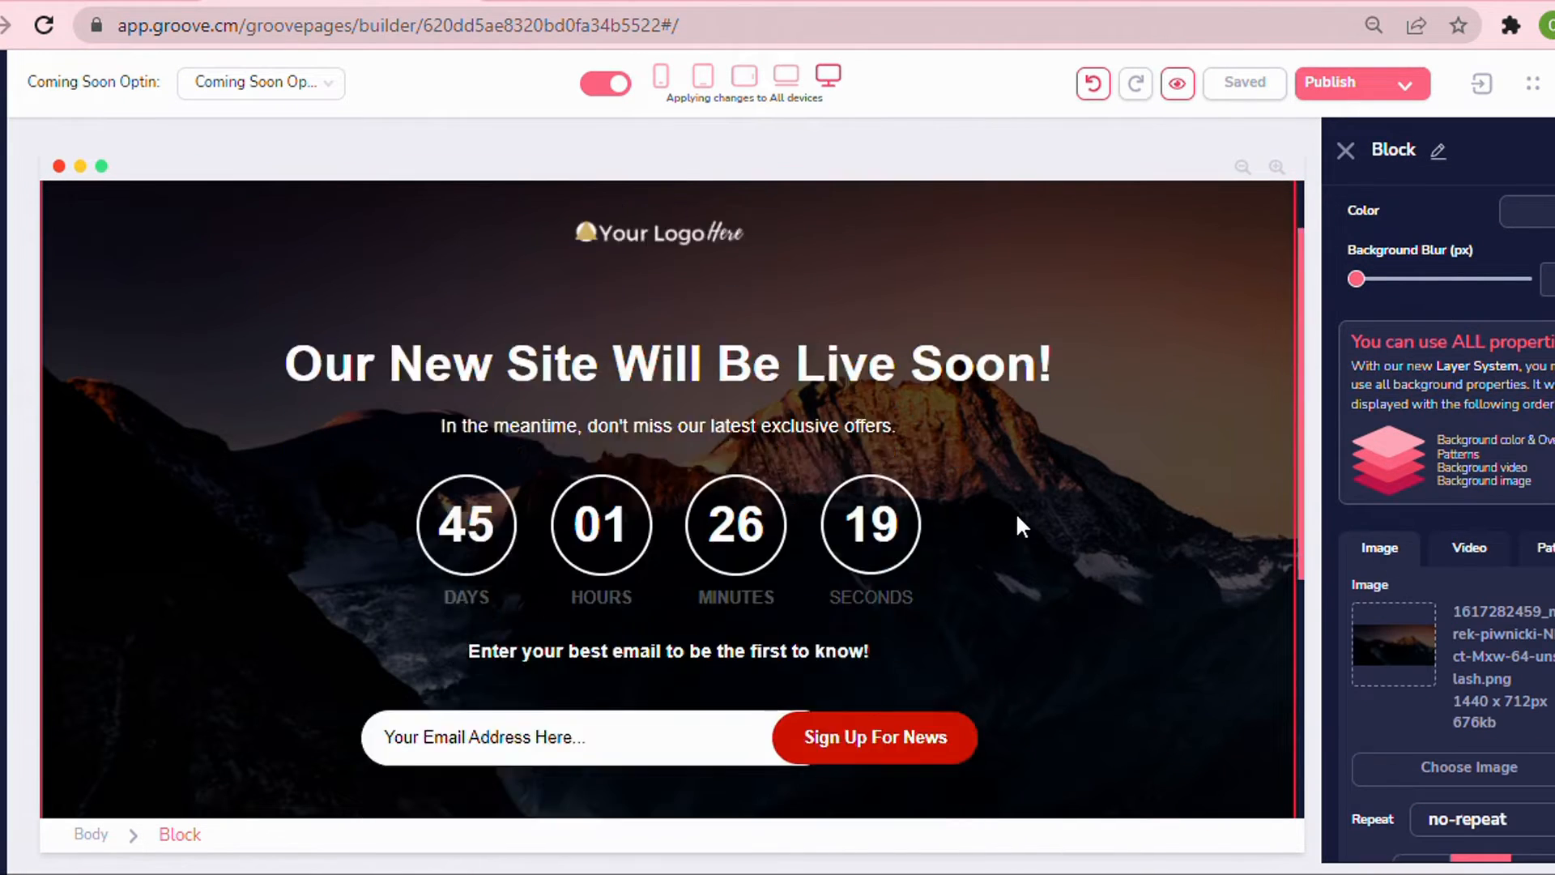
Try turning off the background image's Parallax option while scrolling the page, then turn it back on.
scroll(1016, 508, "up", 6)
scroll(1018, 518, "down", 6)
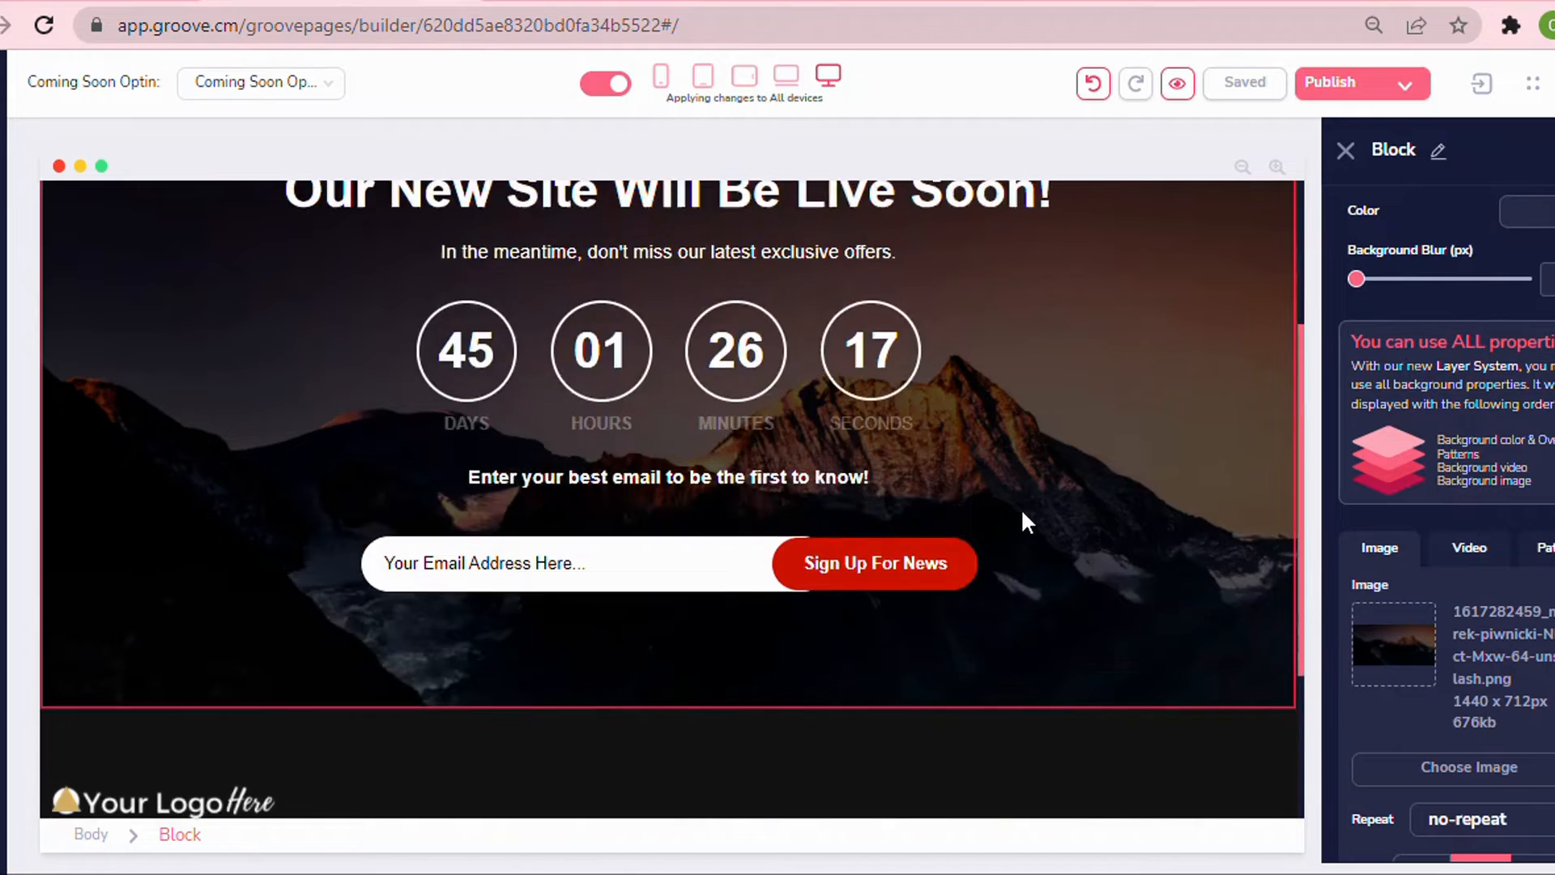
scroll(1410, 554, "down", 5)
scroll(1459, 583, "up", 3)
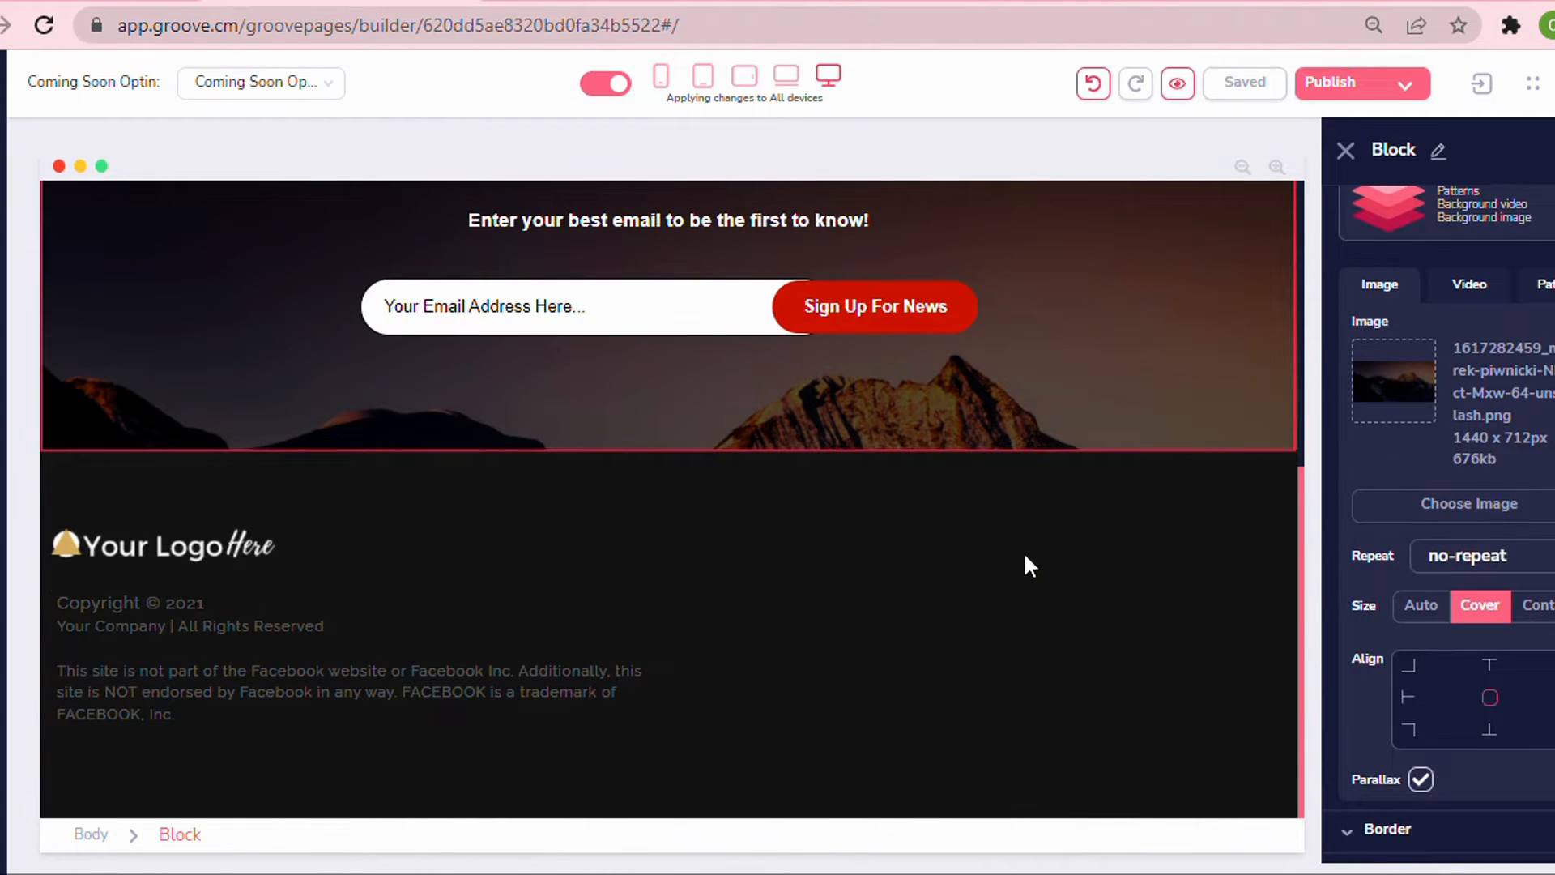
scroll(1024, 552, "up", 6)
scroll(1437, 381, "down", 5)
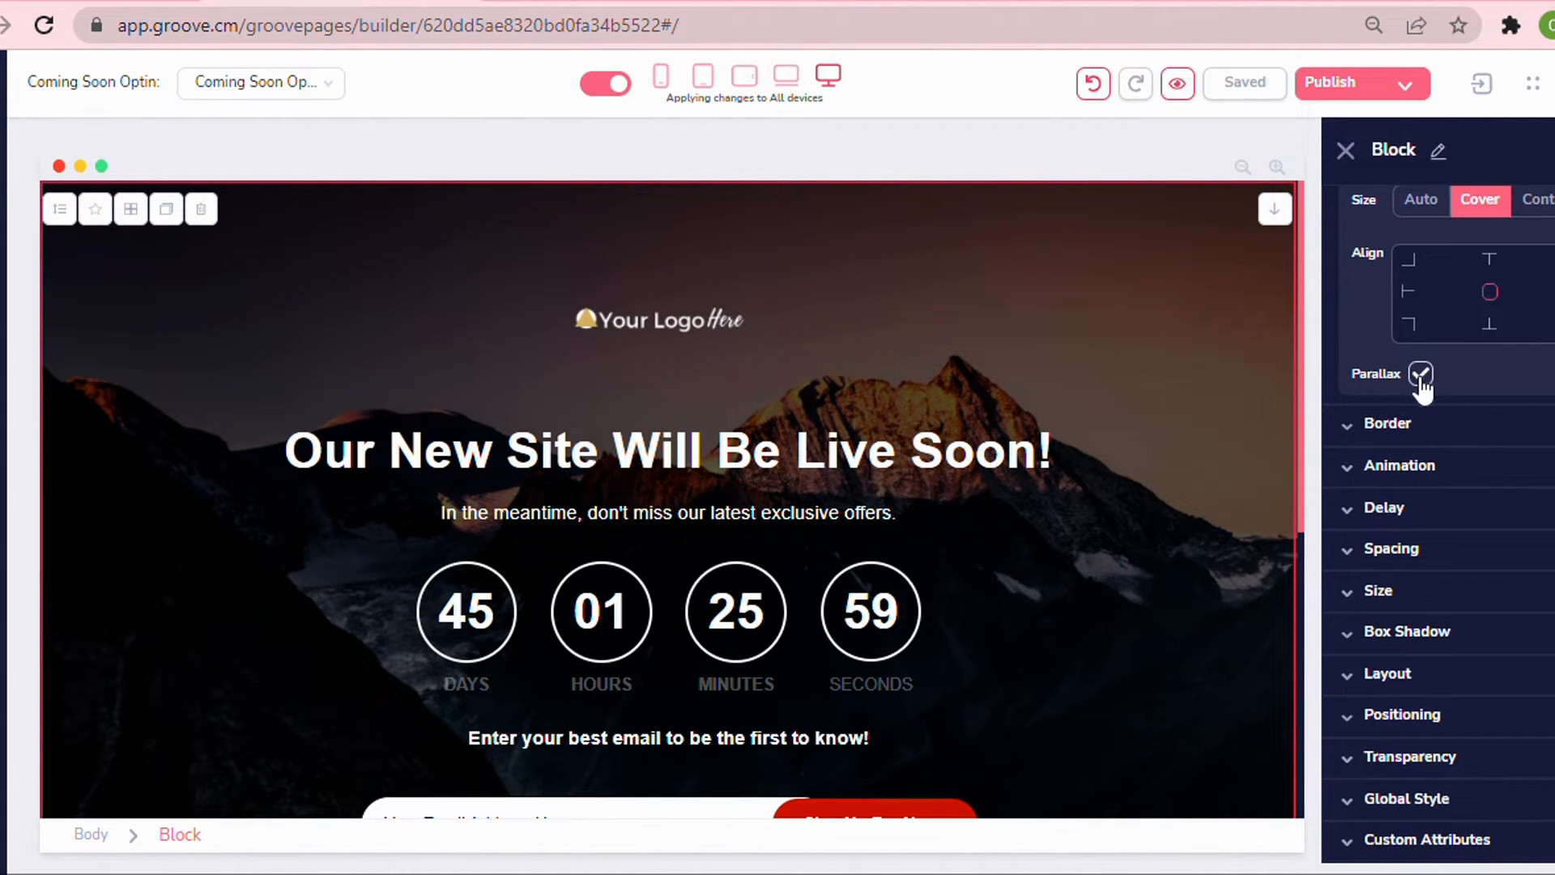
left_click(1421, 375)
scroll(1062, 343, "down", 5)
scroll(1062, 345, "up", 5)
scroll(1063, 344, "down", 5)
scroll(1062, 344, "up", 5)
scroll(1062, 346, "down", 5)
scroll(1062, 349, "up", 5)
scroll(1062, 348, "down", 4)
scroll(1063, 356, "down", 1)
scroll(1062, 358, "up", 5)
scroll(1063, 358, "down", 5)
scroll(1063, 361, "up", 5)
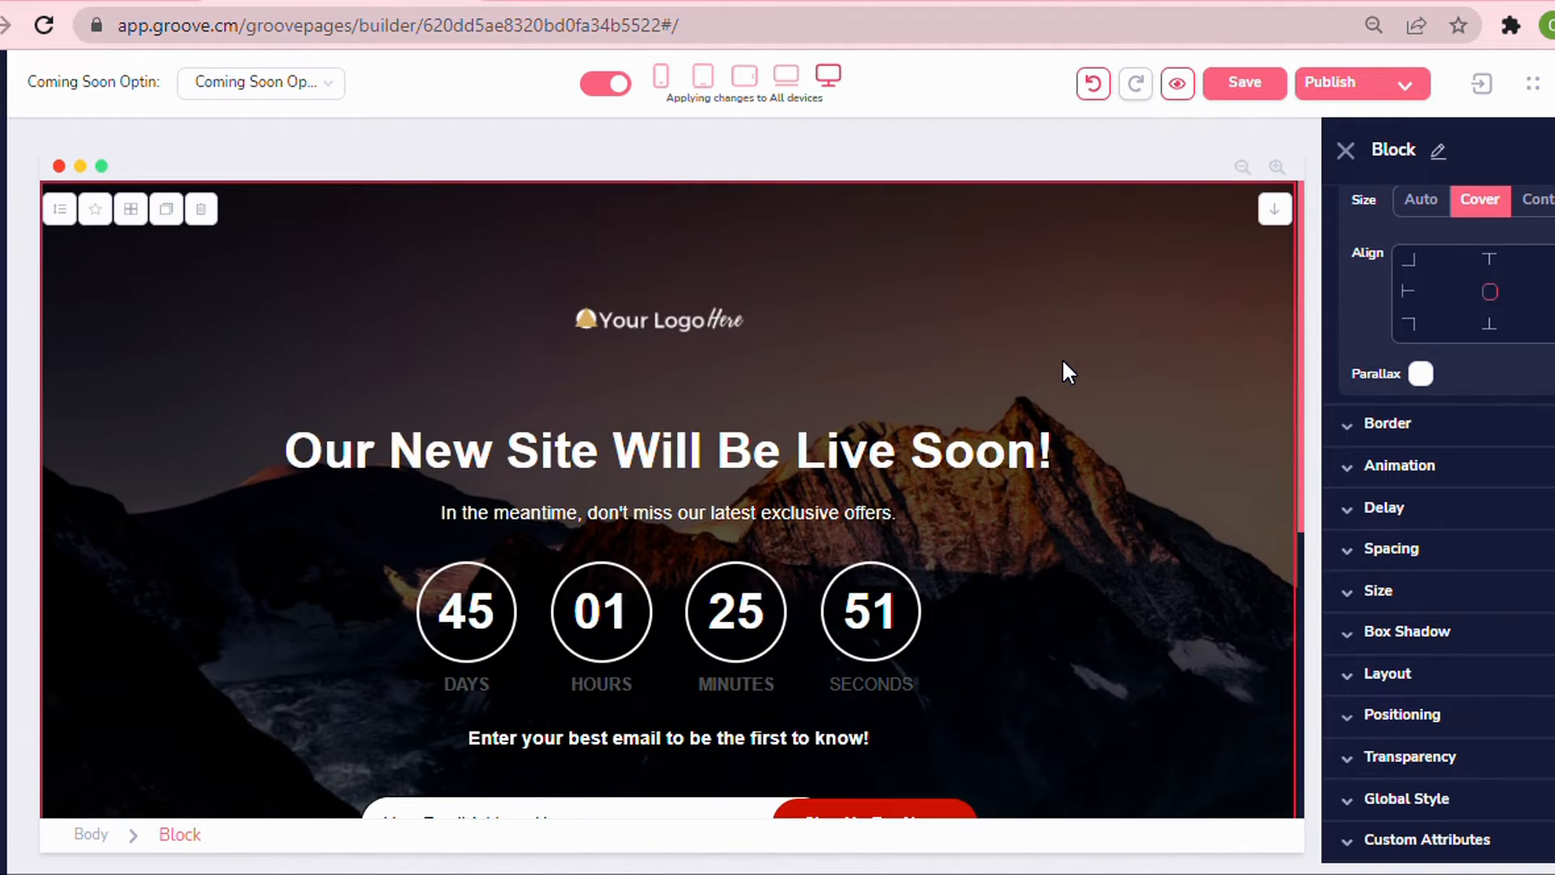
left_click(1421, 373)
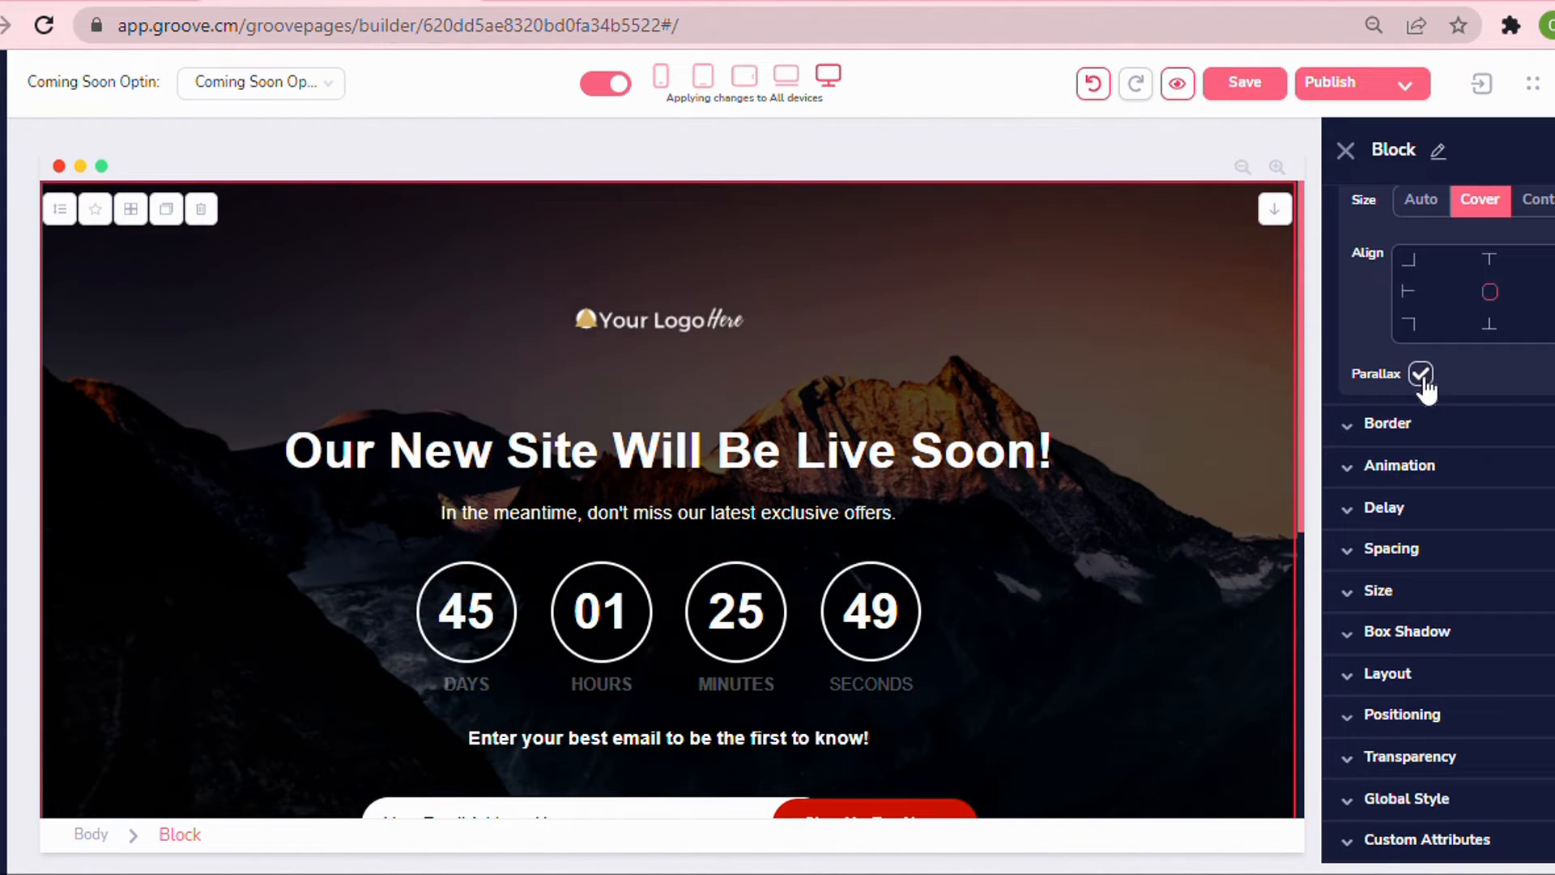
Save the page.
scroll(1012, 387, "down", 5)
scroll(1010, 402, "down", 5)
scroll(1010, 402, "up", 5)
left_click(1247, 84)
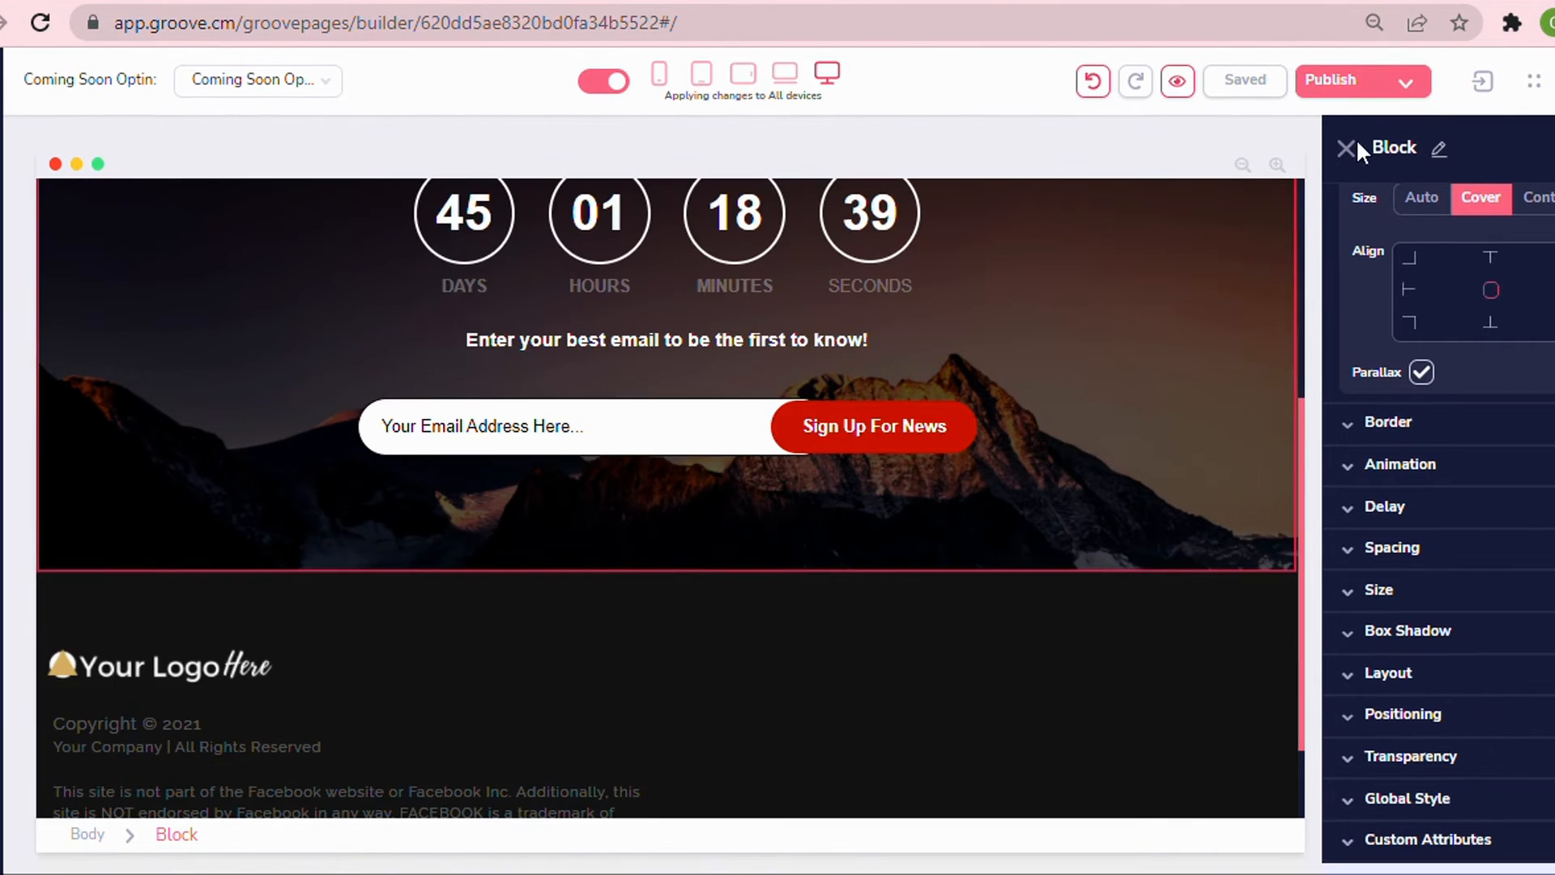
Close the block settings and inspect the existing email opt-in field and Sign Up For News button.
left_click(1352, 147)
scroll(998, 631, "up", 4)
scroll(995, 625, "up", 1)
scroll(986, 632, "down", 6)
scroll(990, 598, "up", 5)
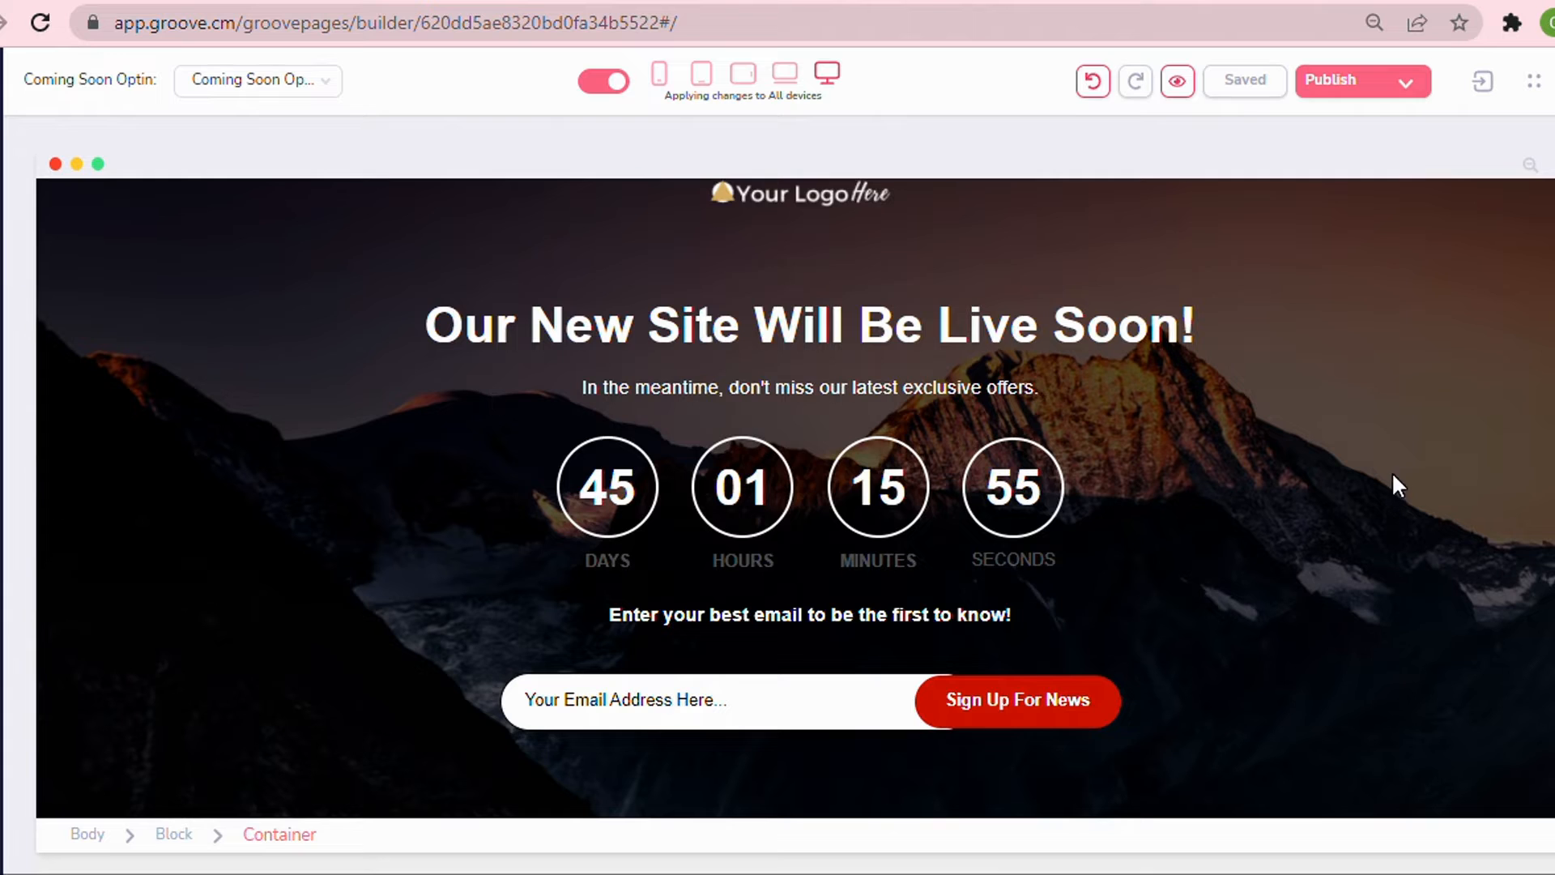
scroll(1377, 466, "down", 5)
scroll(1373, 421, "up", 6)
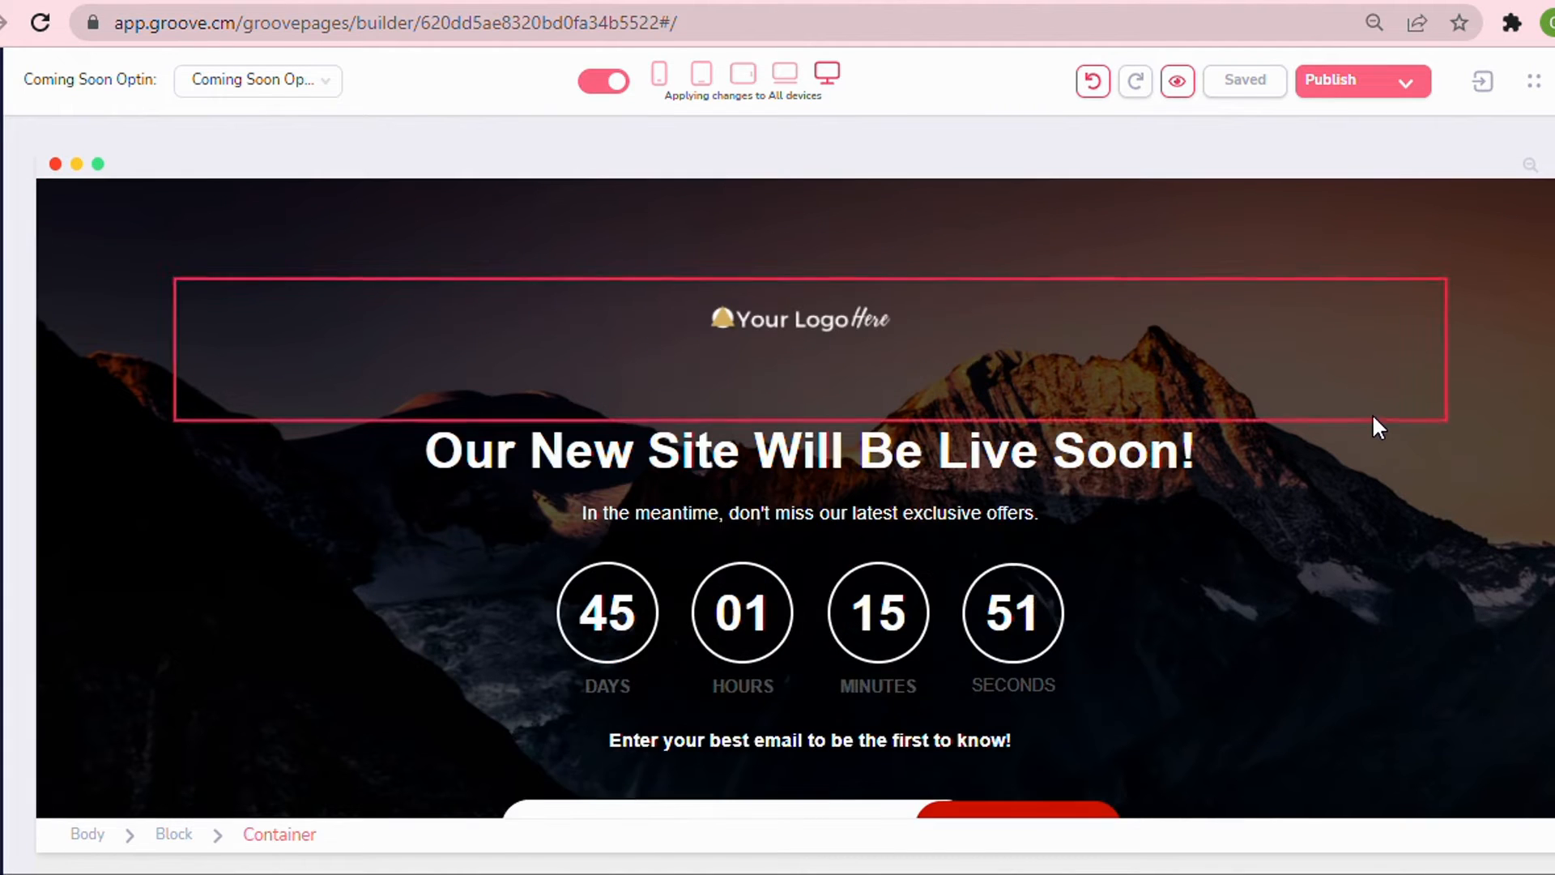
scroll(1372, 413, "down", 5)
left_click(528, 417)
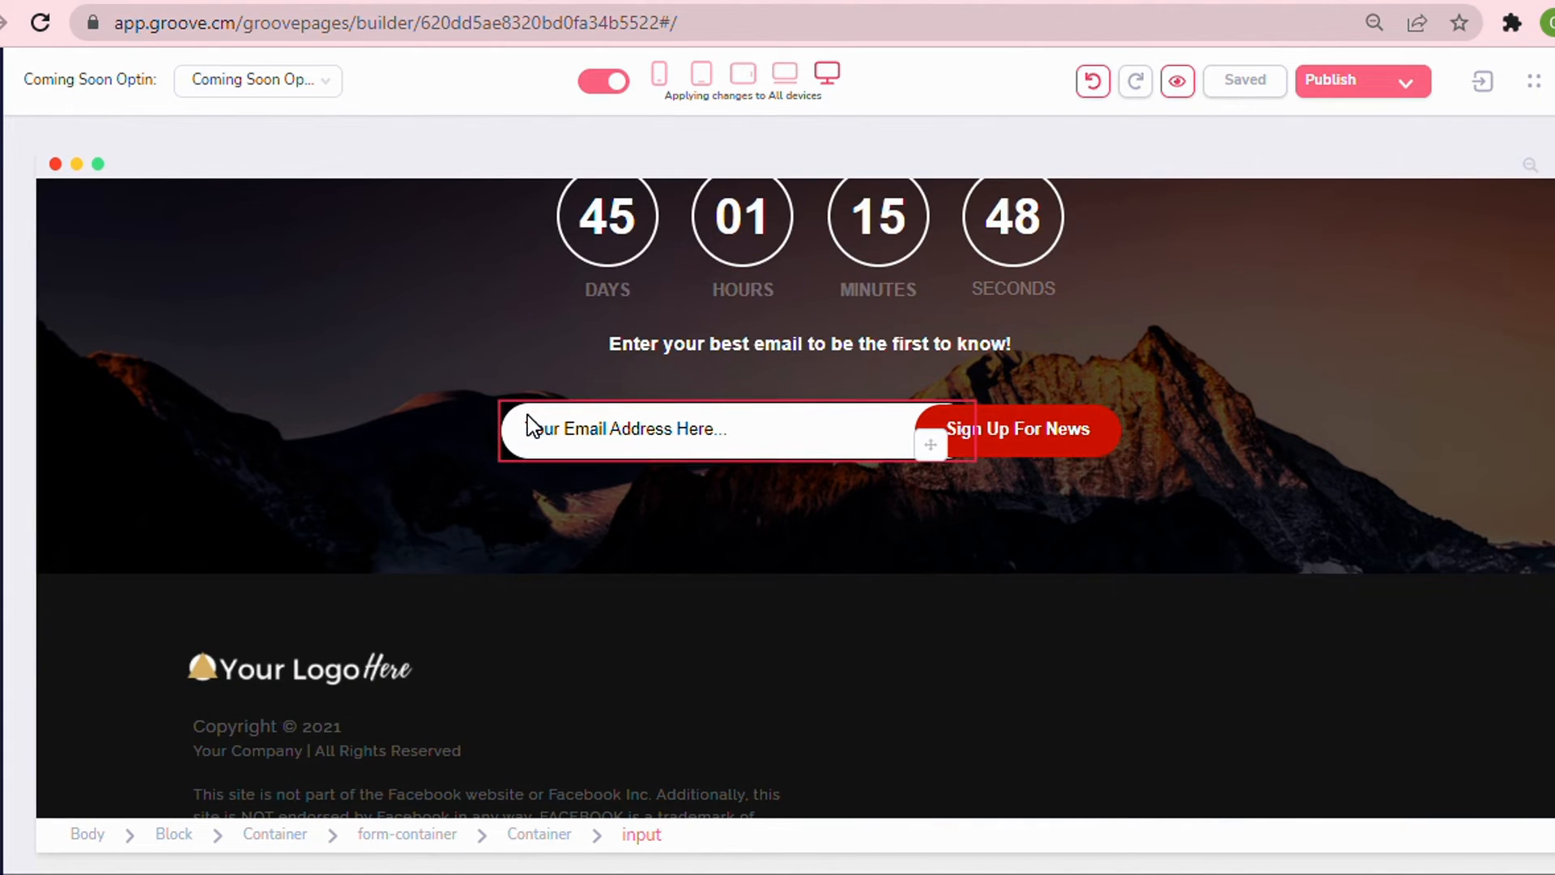
left_click(1014, 430)
left_click(526, 417)
left_click(1094, 450)
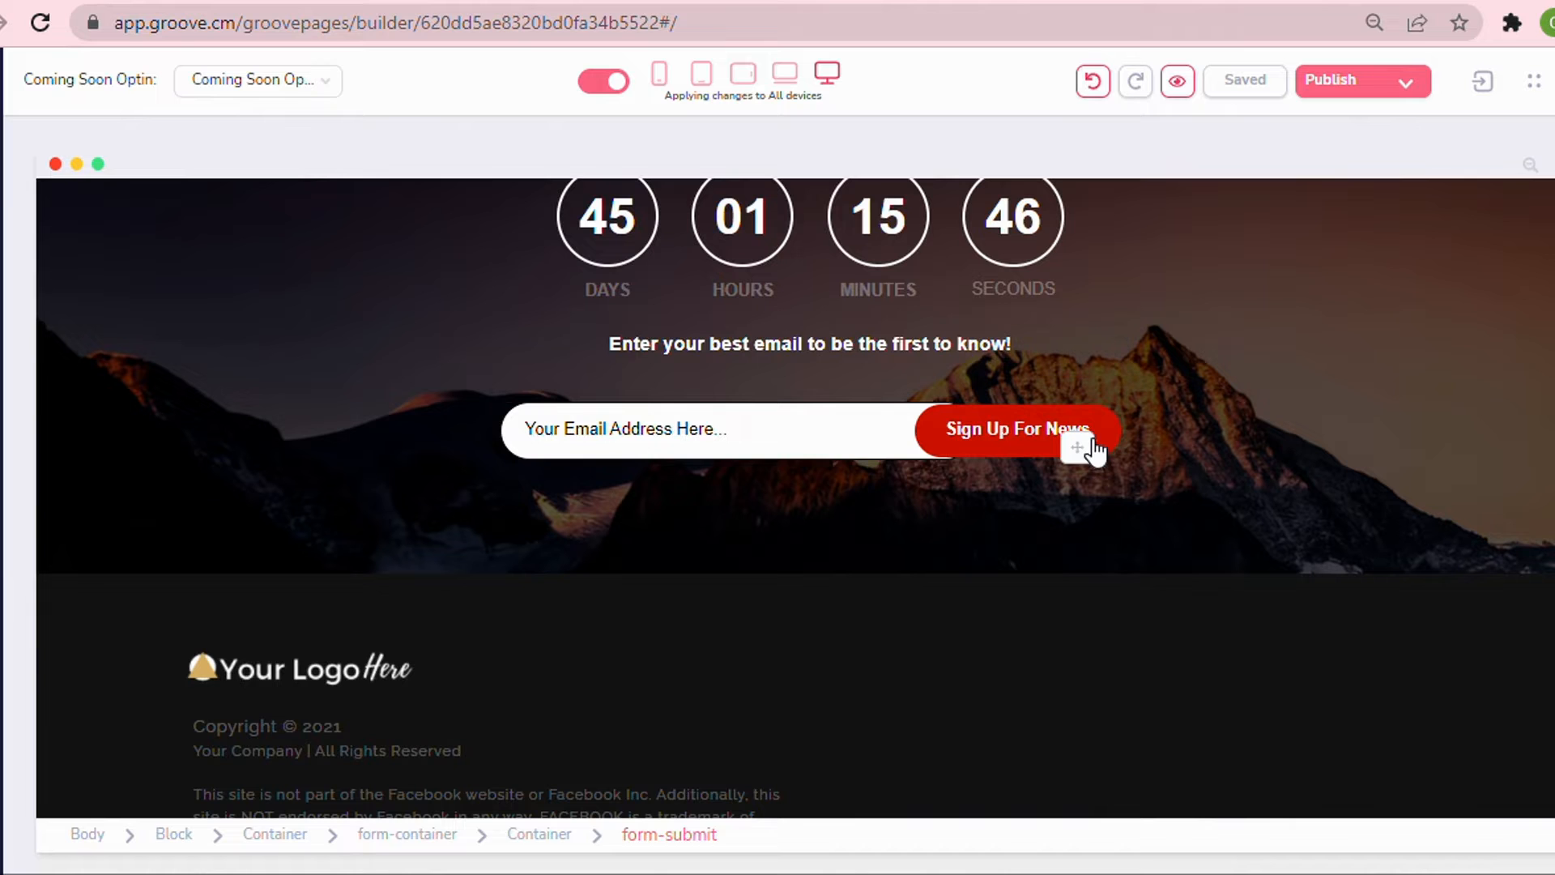
left_click(755, 430)
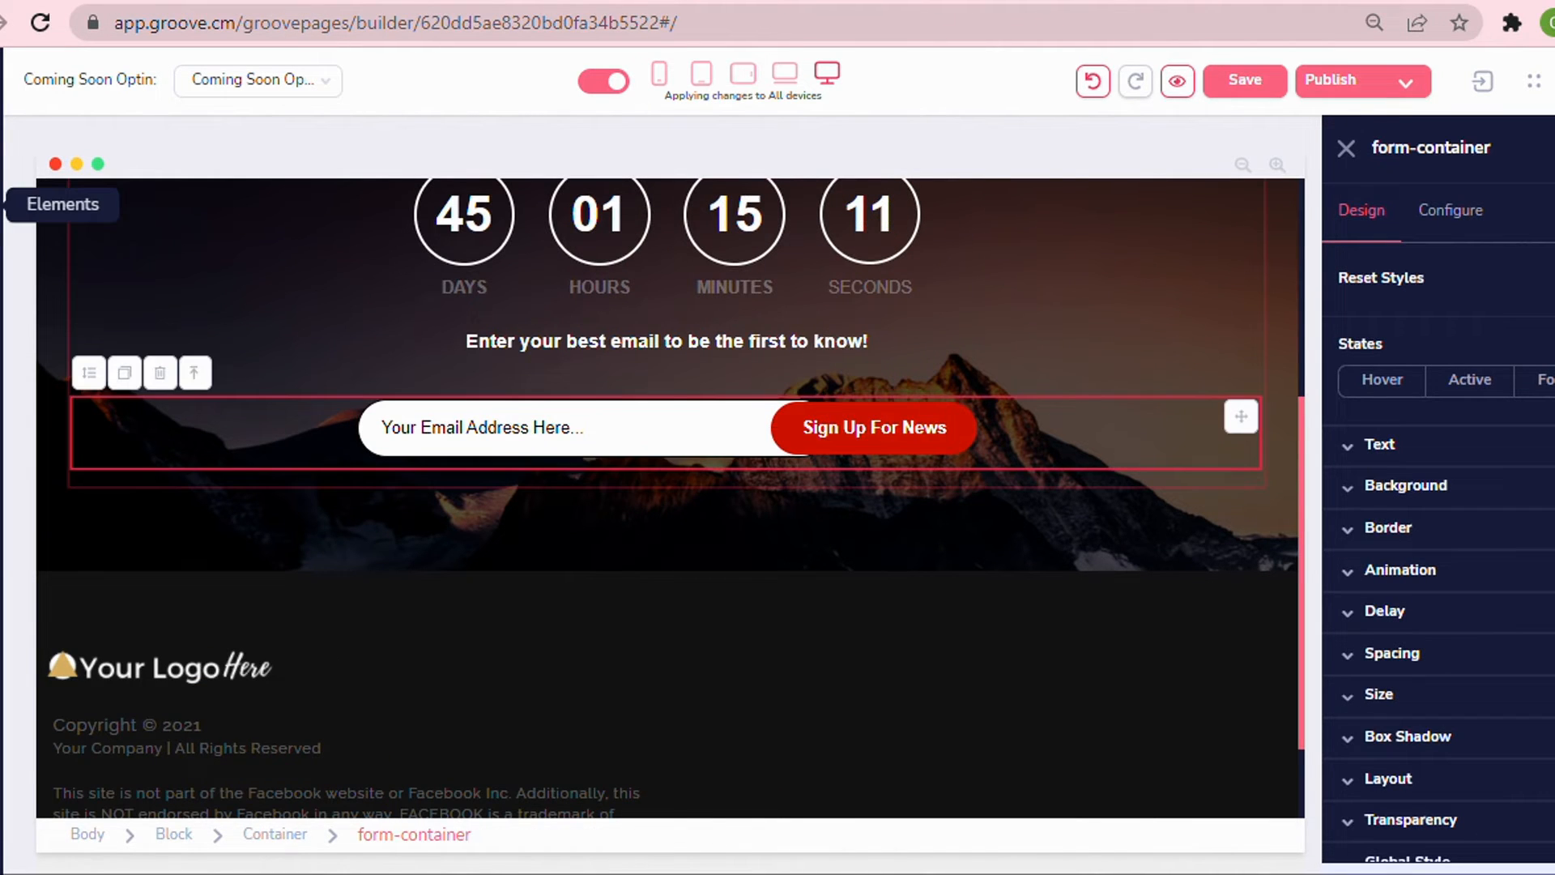
Add a Groovemail Form element into the opt-in container above the existing email field.
left_click(63, 204)
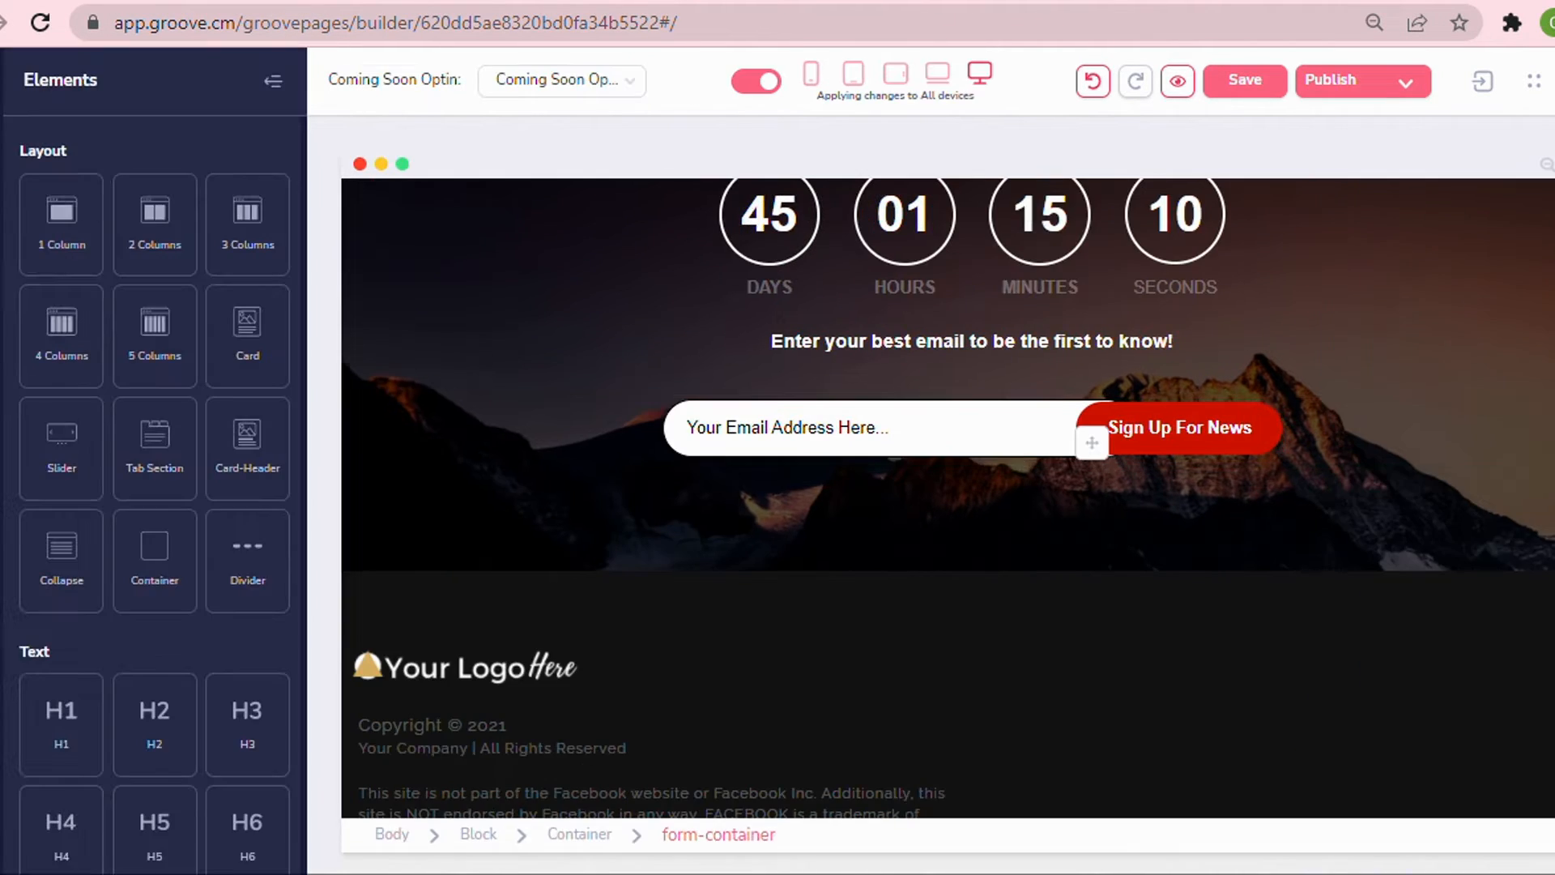
left_click(578, 307)
left_click(663, 363)
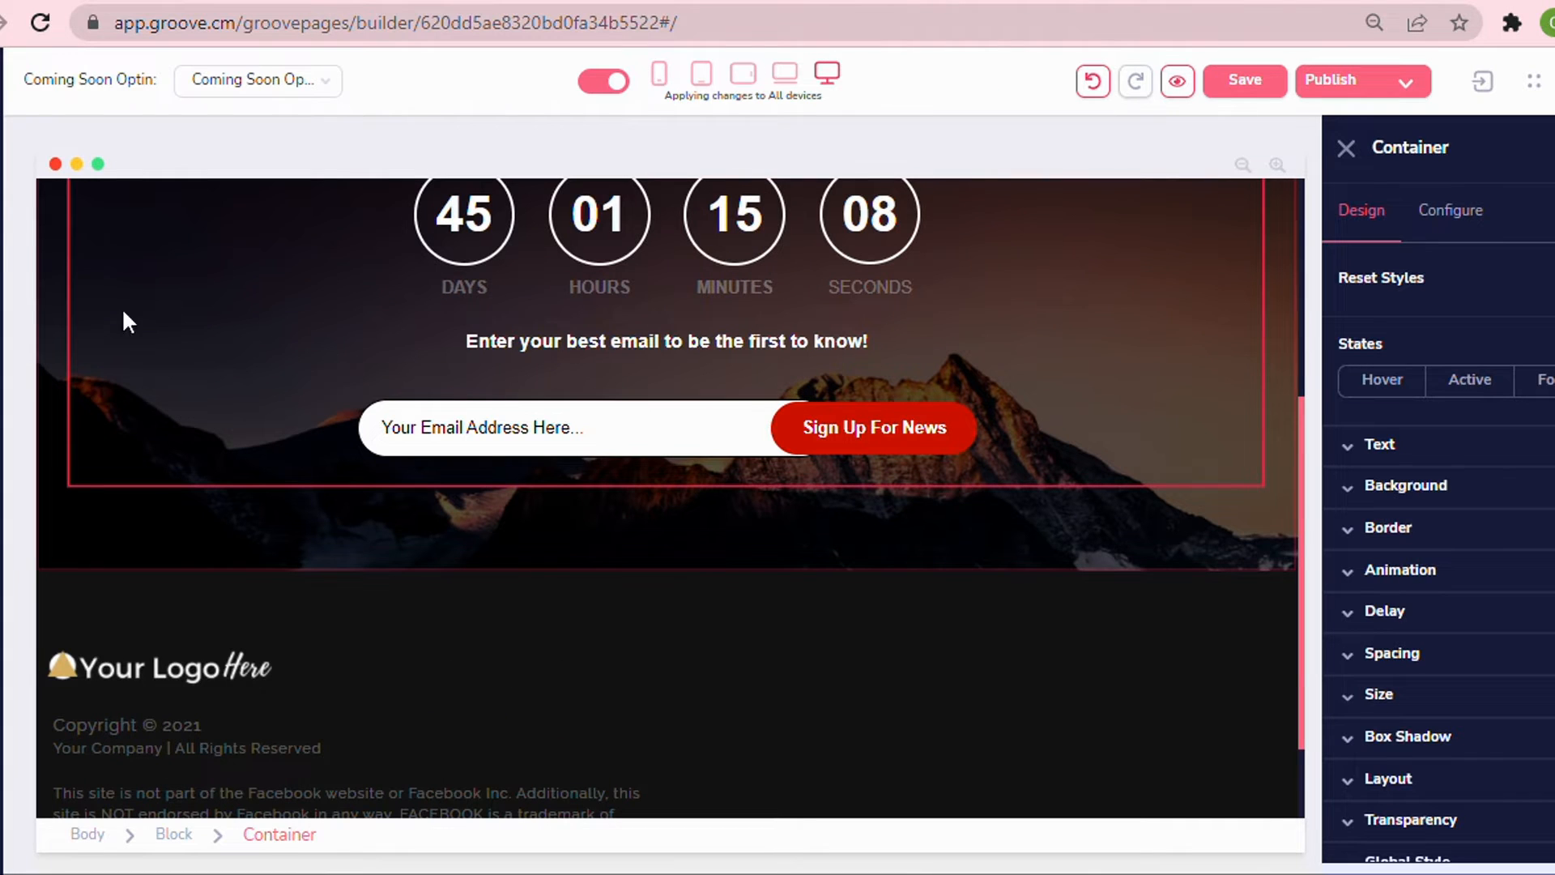
left_click(57, 204)
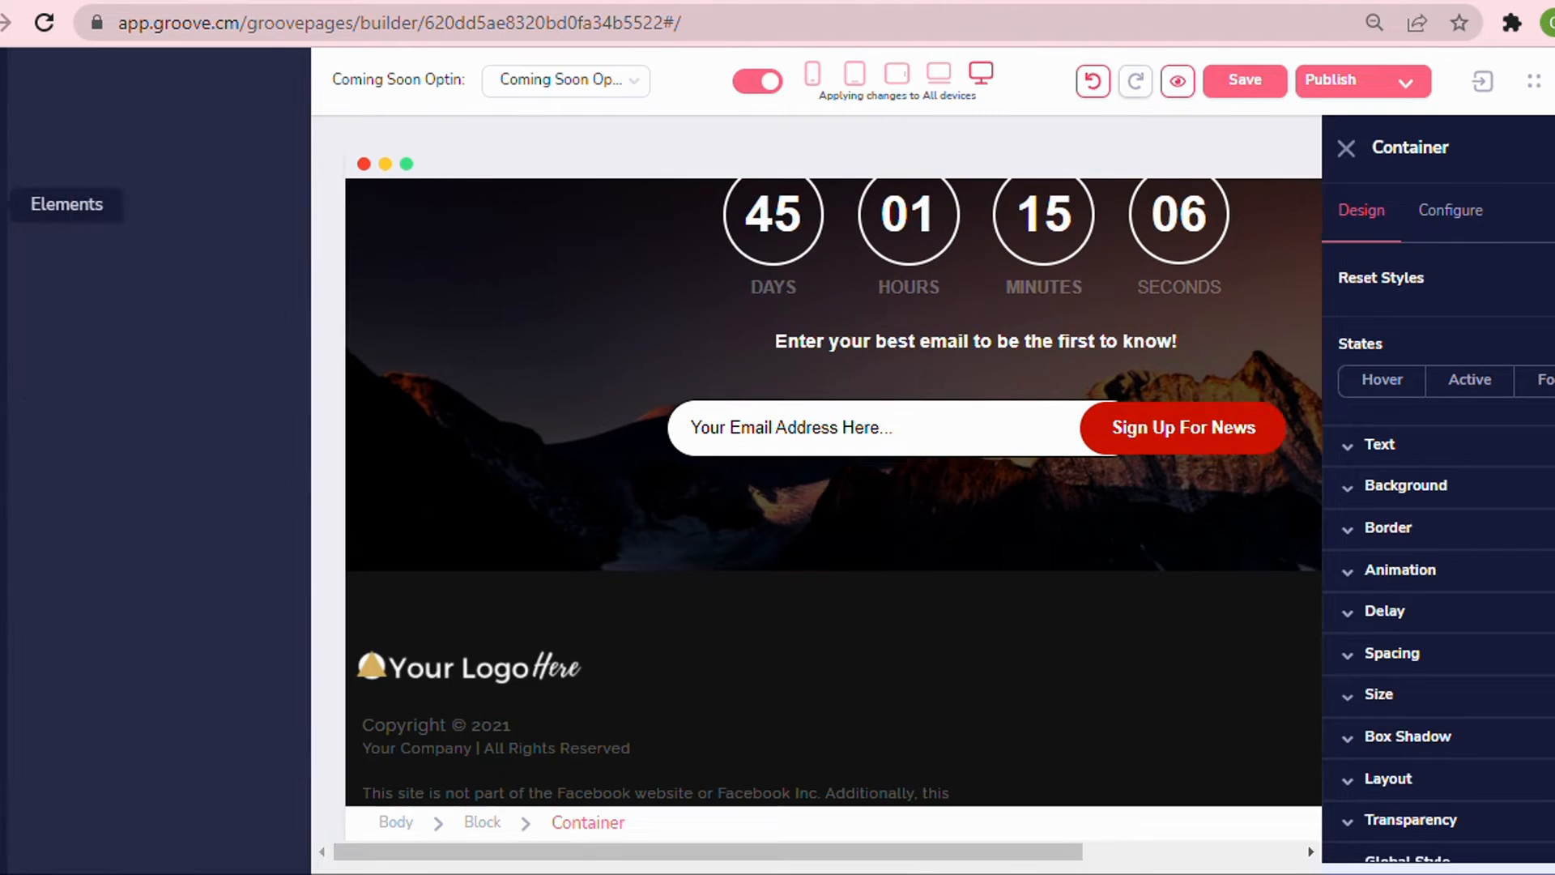
scroll(88, 243, "down", 15)
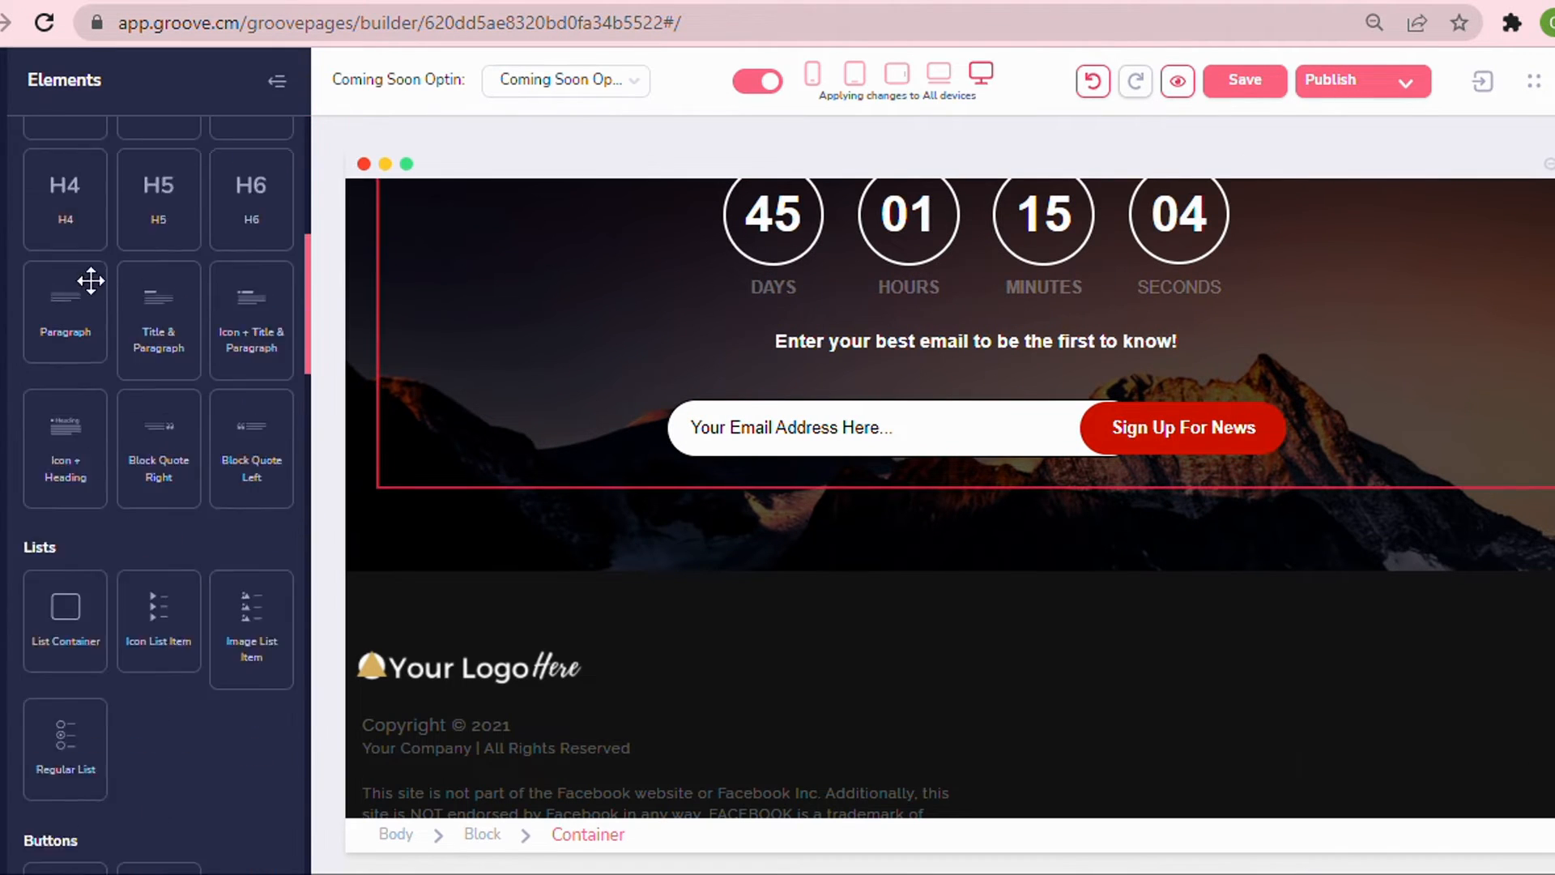
scroll(90, 281, "down", 15)
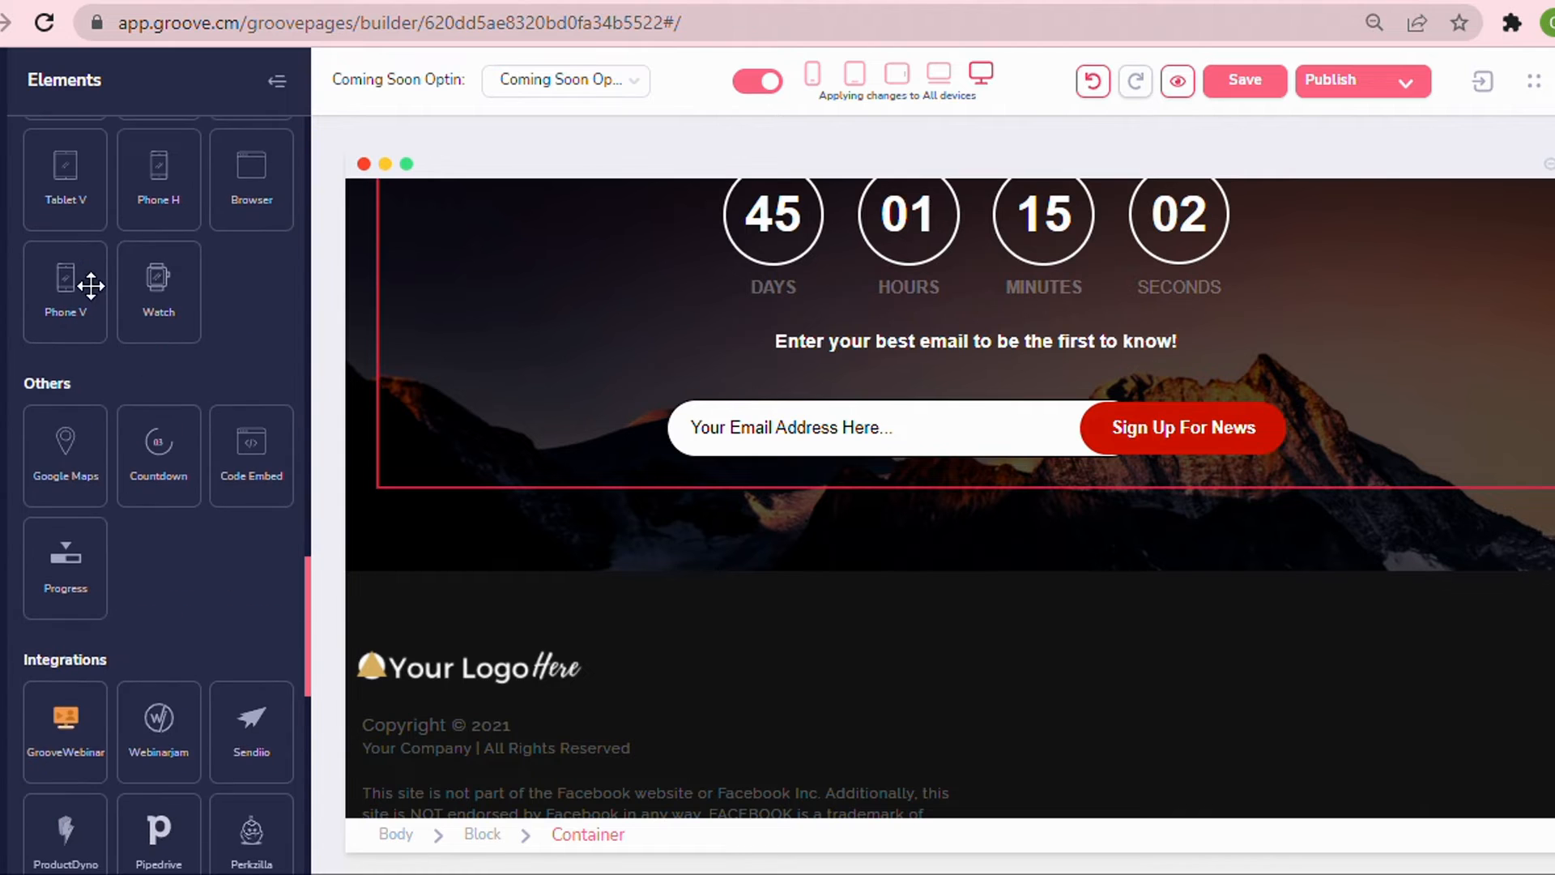
scroll(81, 300, "down", 7)
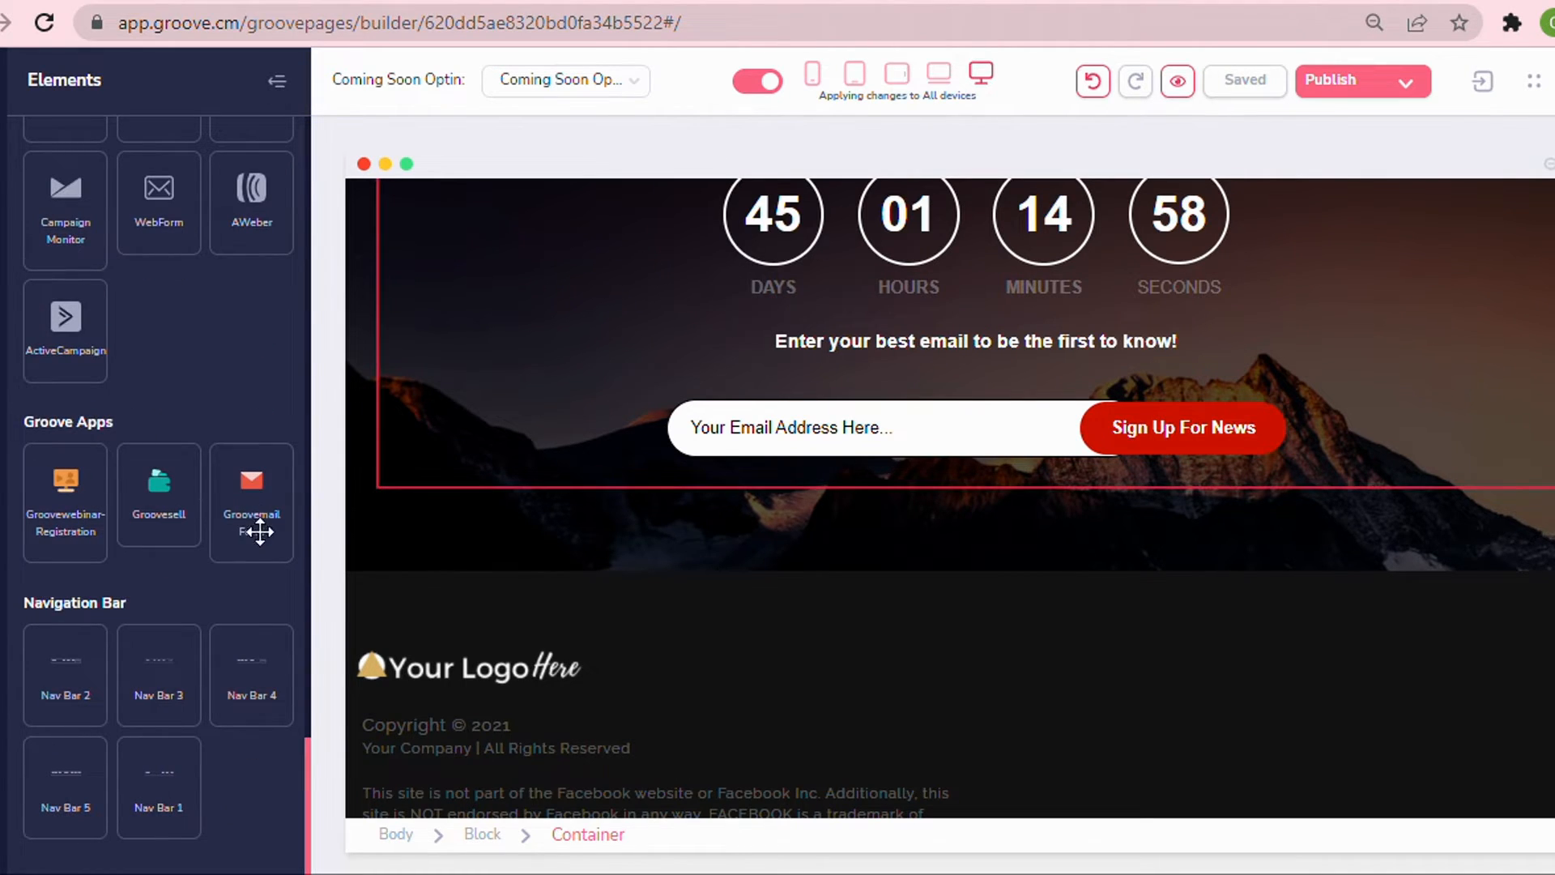
left_click_drag(252, 513, 872, 428)
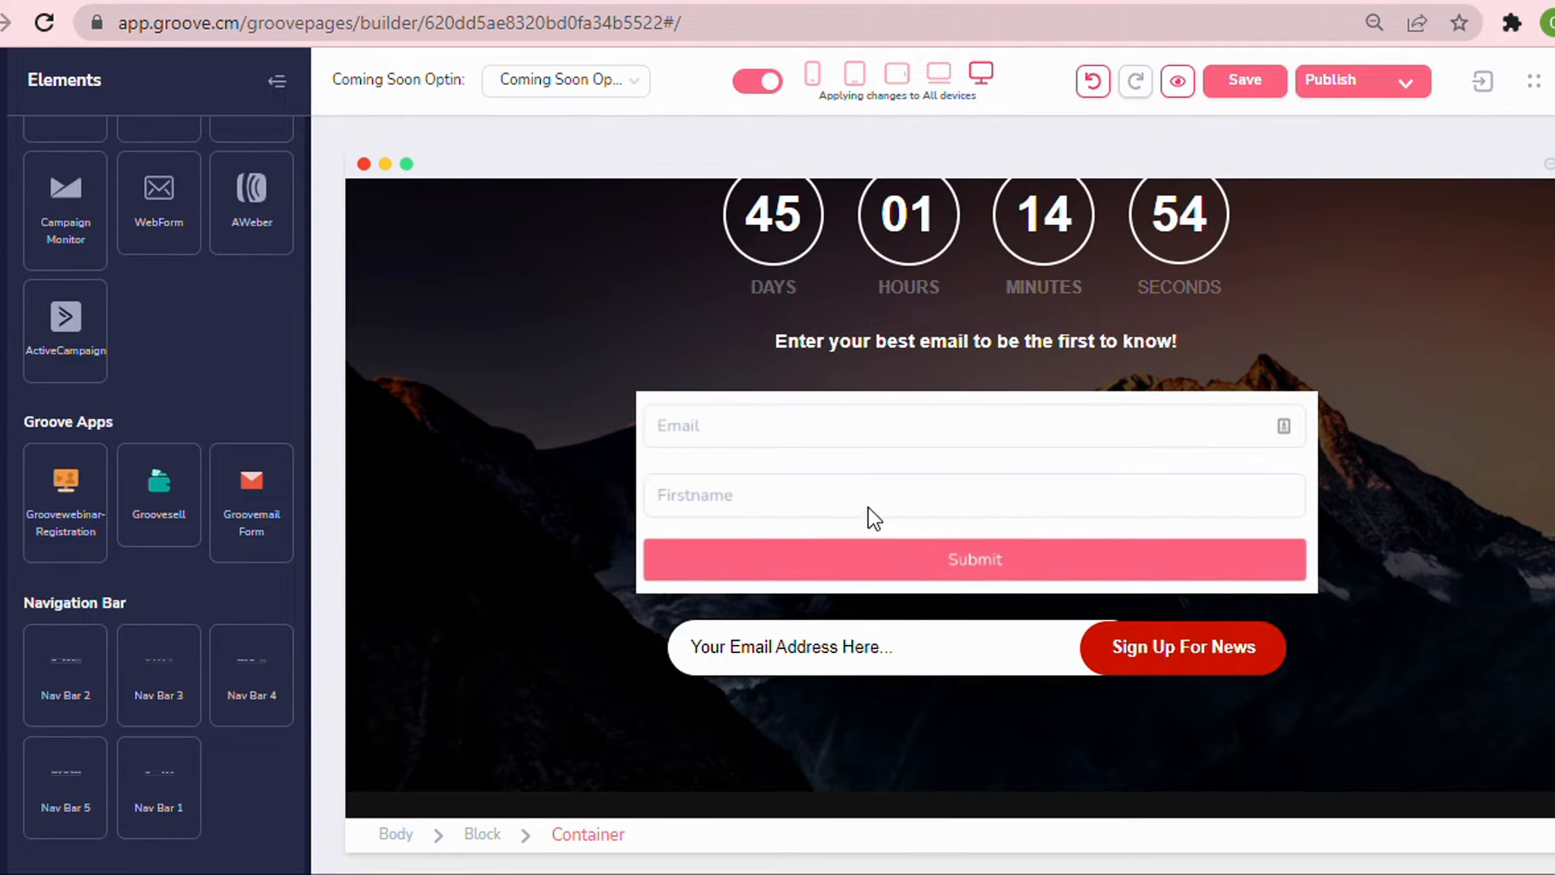
Configure the Groovemail form to use Coming Soon Opt In and redirect to the Thank you page, then update it.
left_click(685, 658)
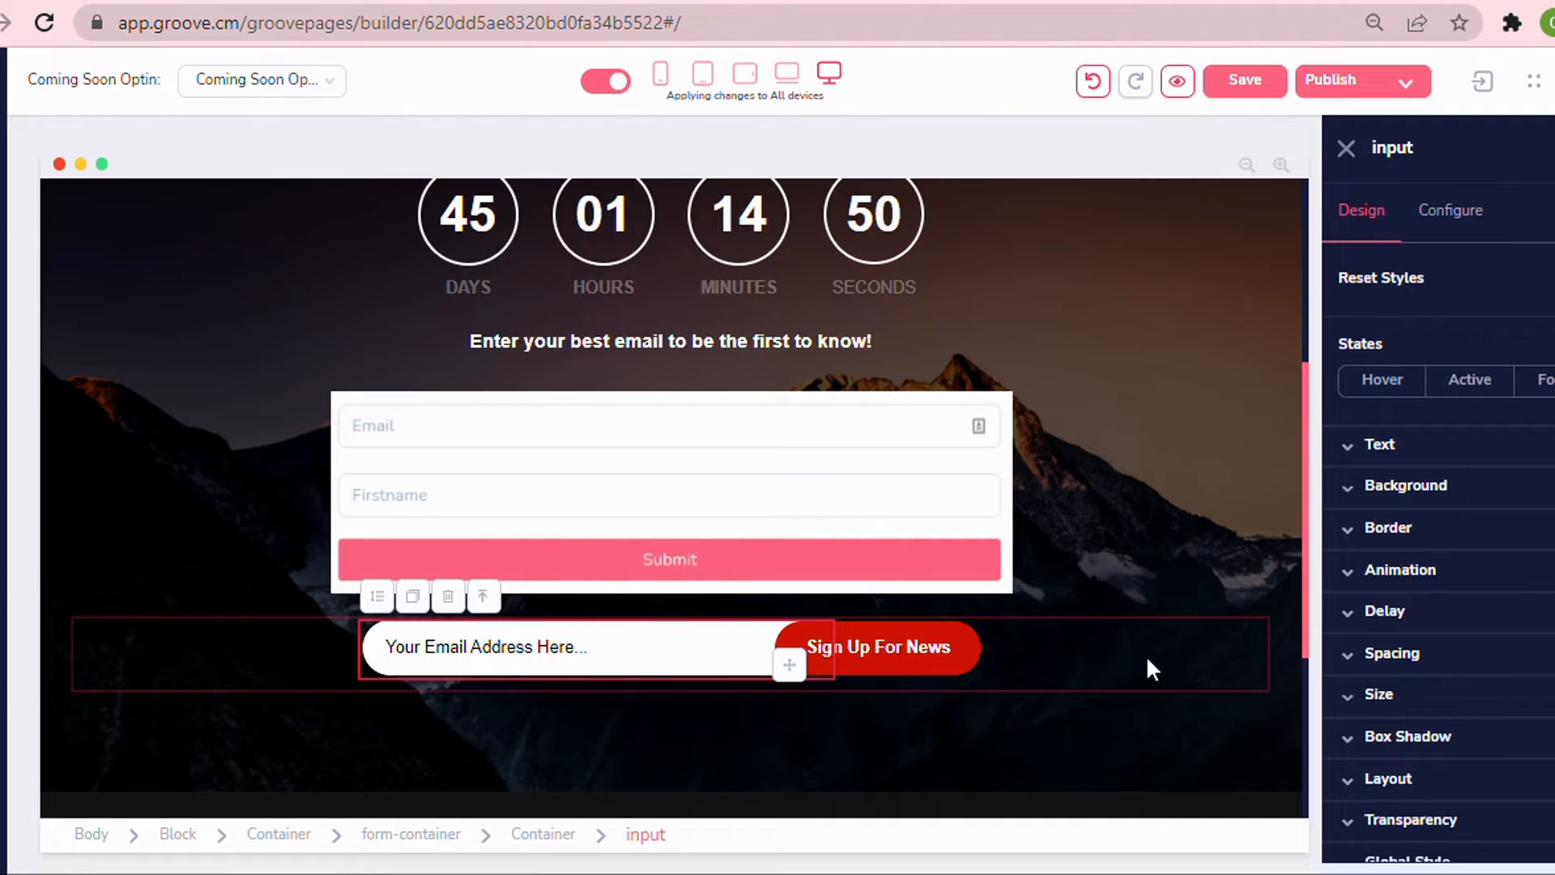
left_click(1149, 663)
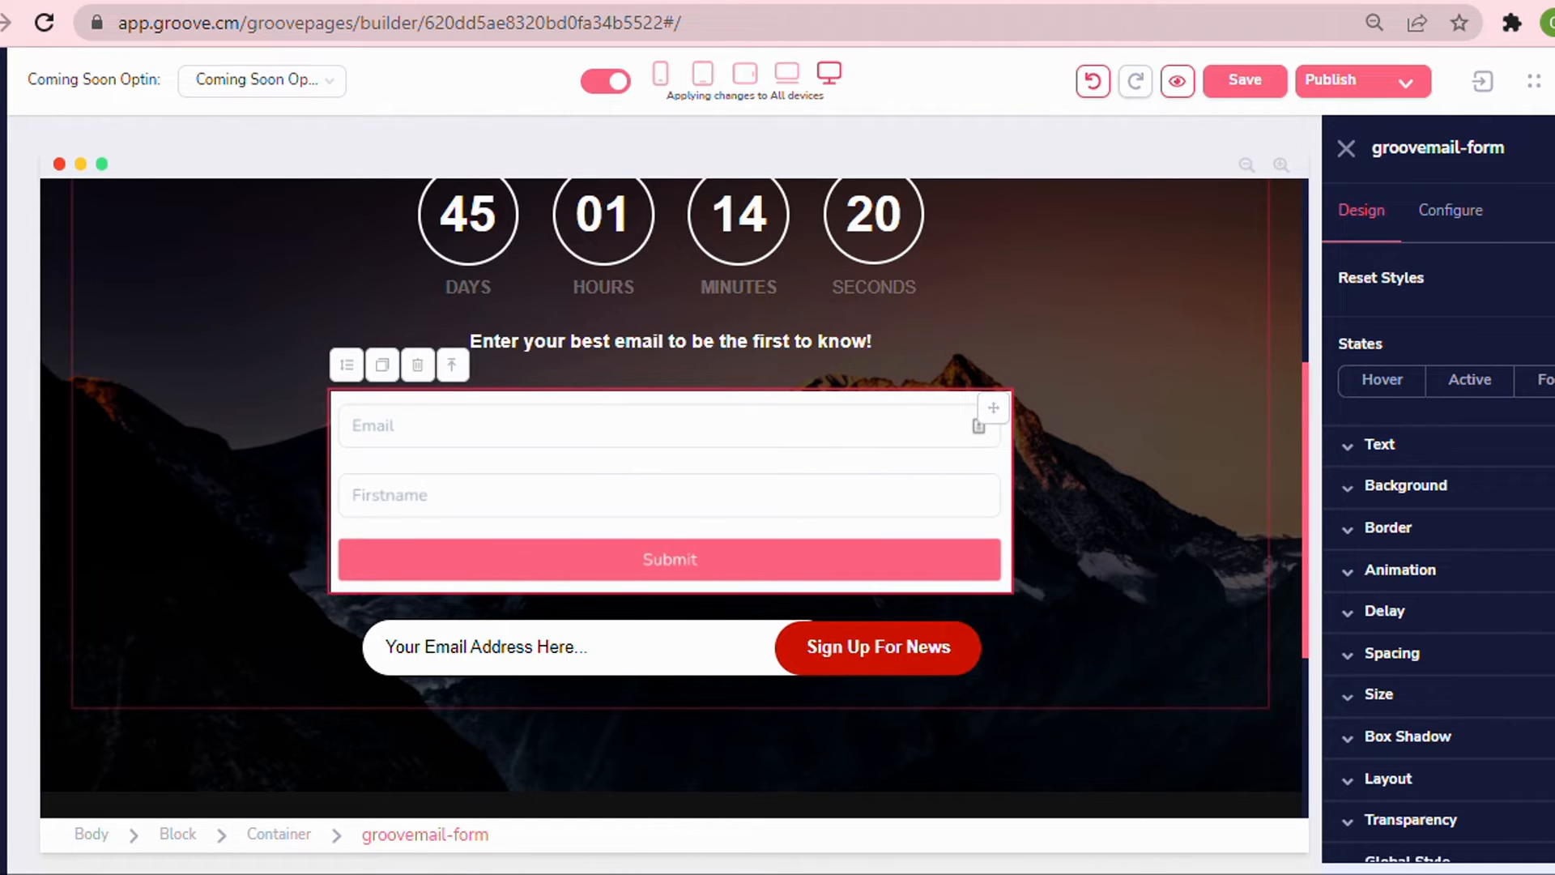
left_click(1458, 229)
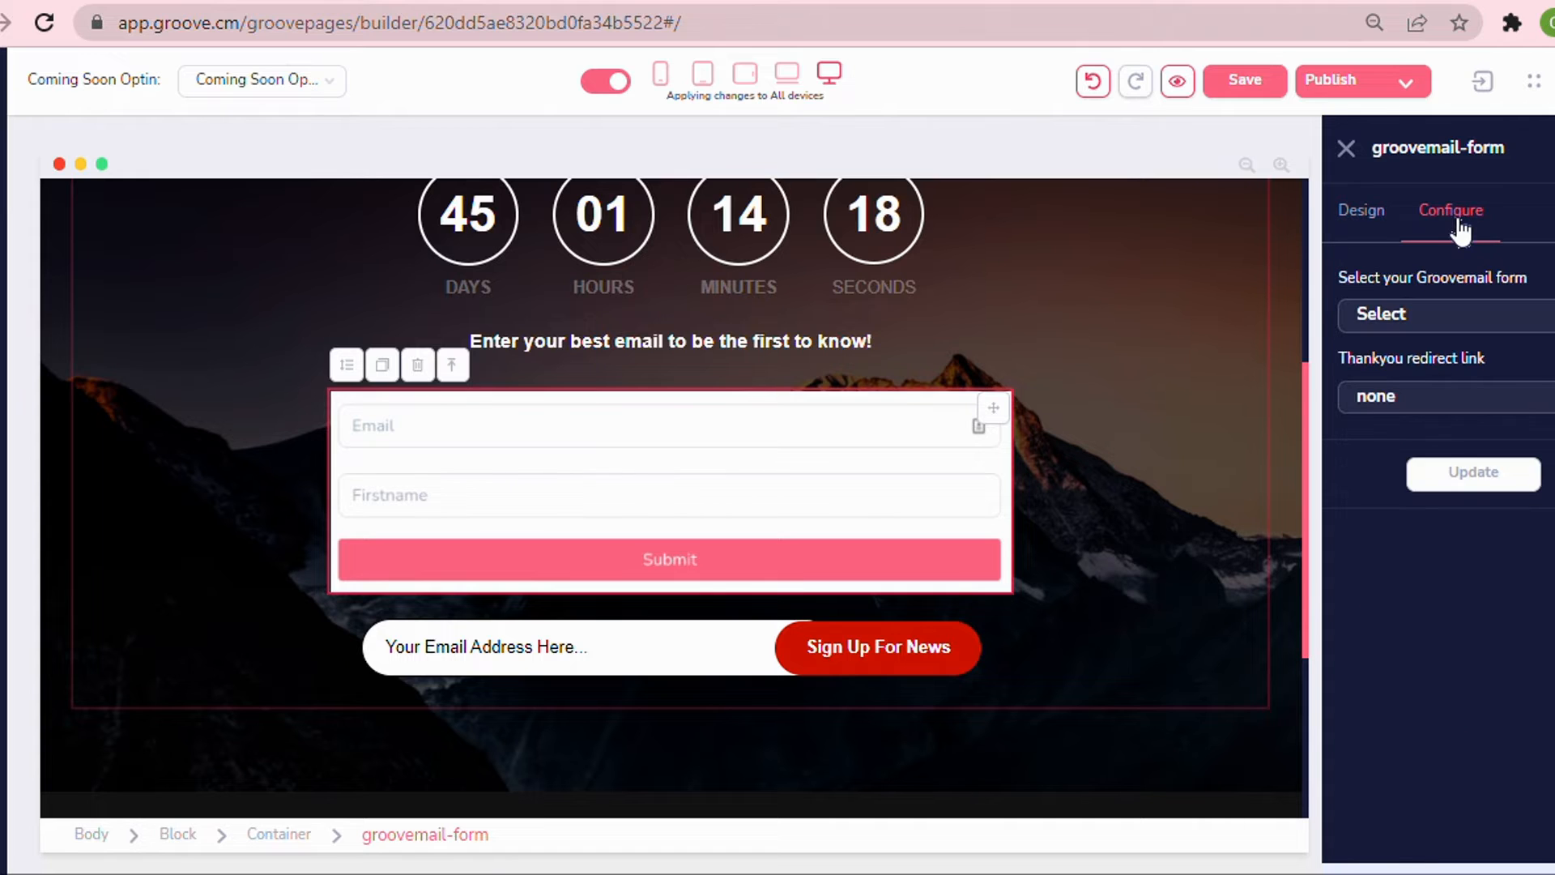
left_click(1415, 333)
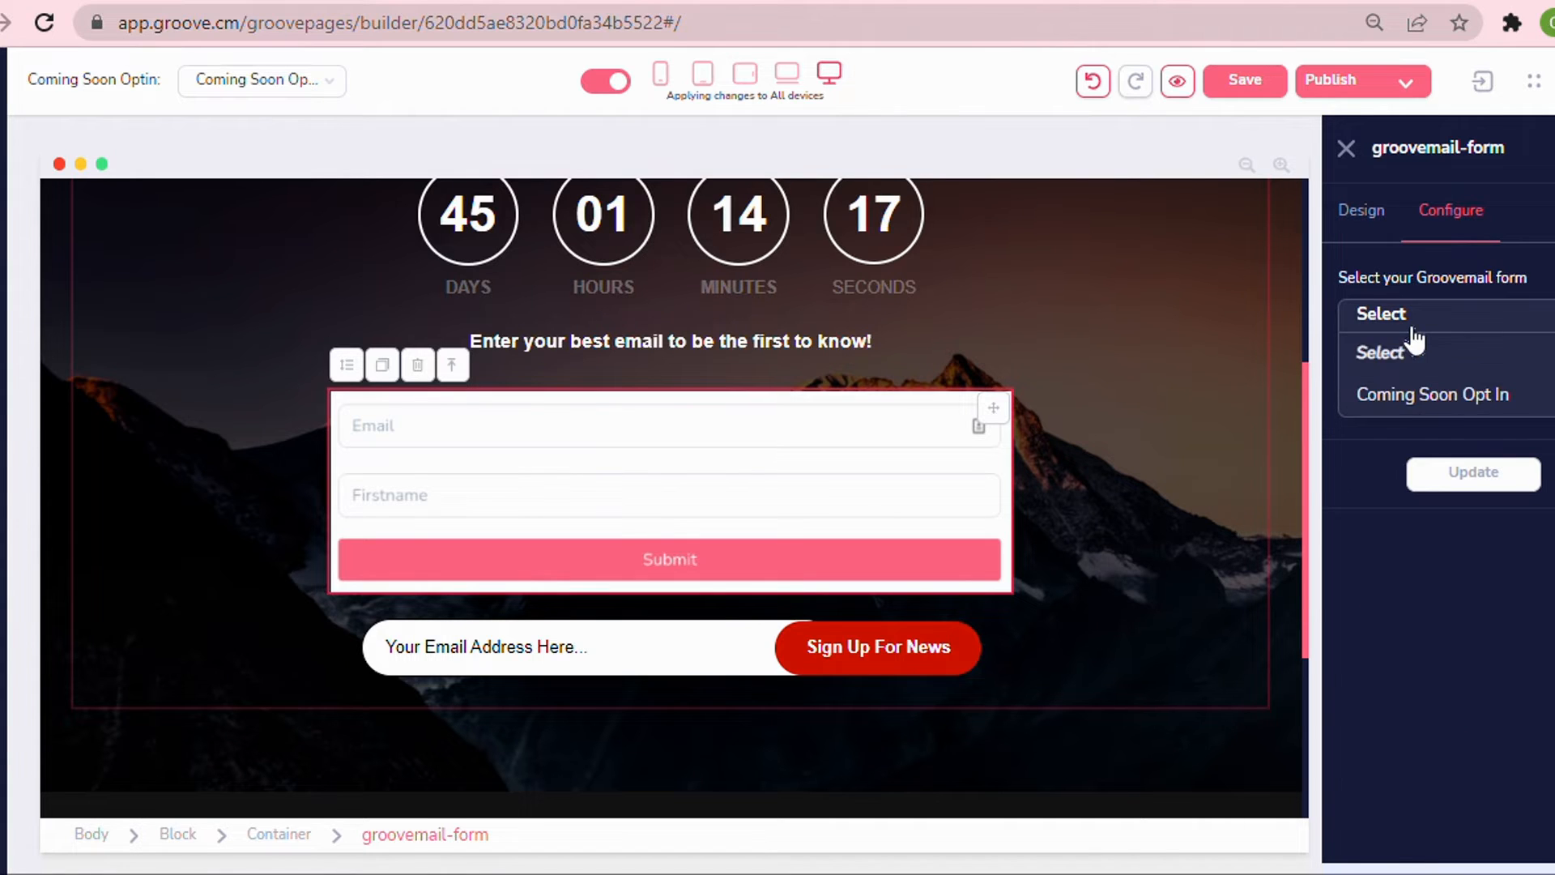
left_click(1411, 397)
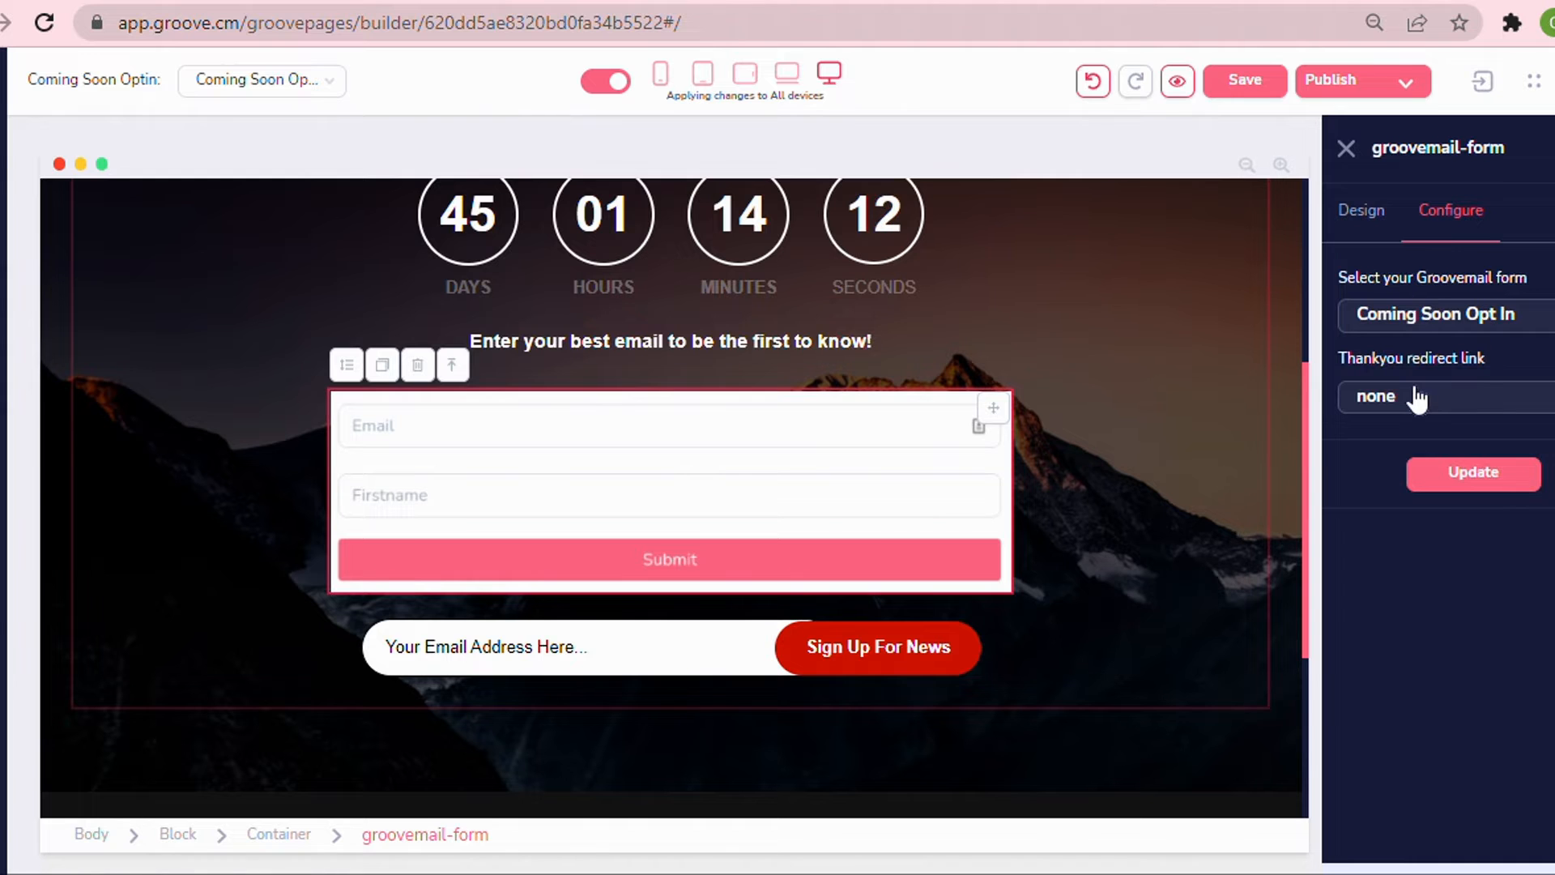
left_click(1417, 398)
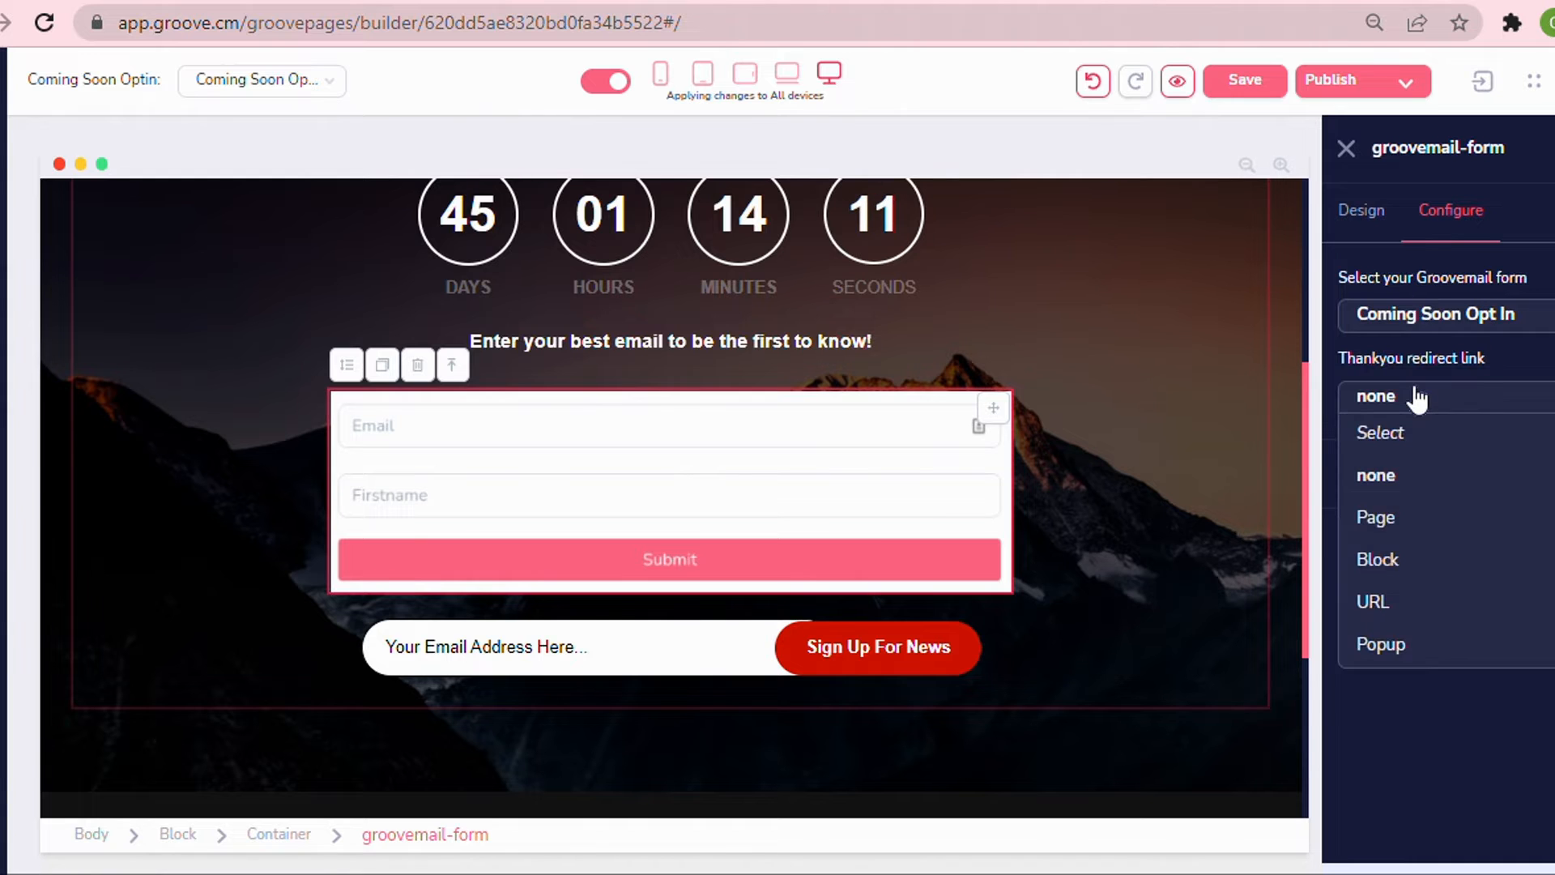
left_click(1400, 520)
left_click(1358, 476)
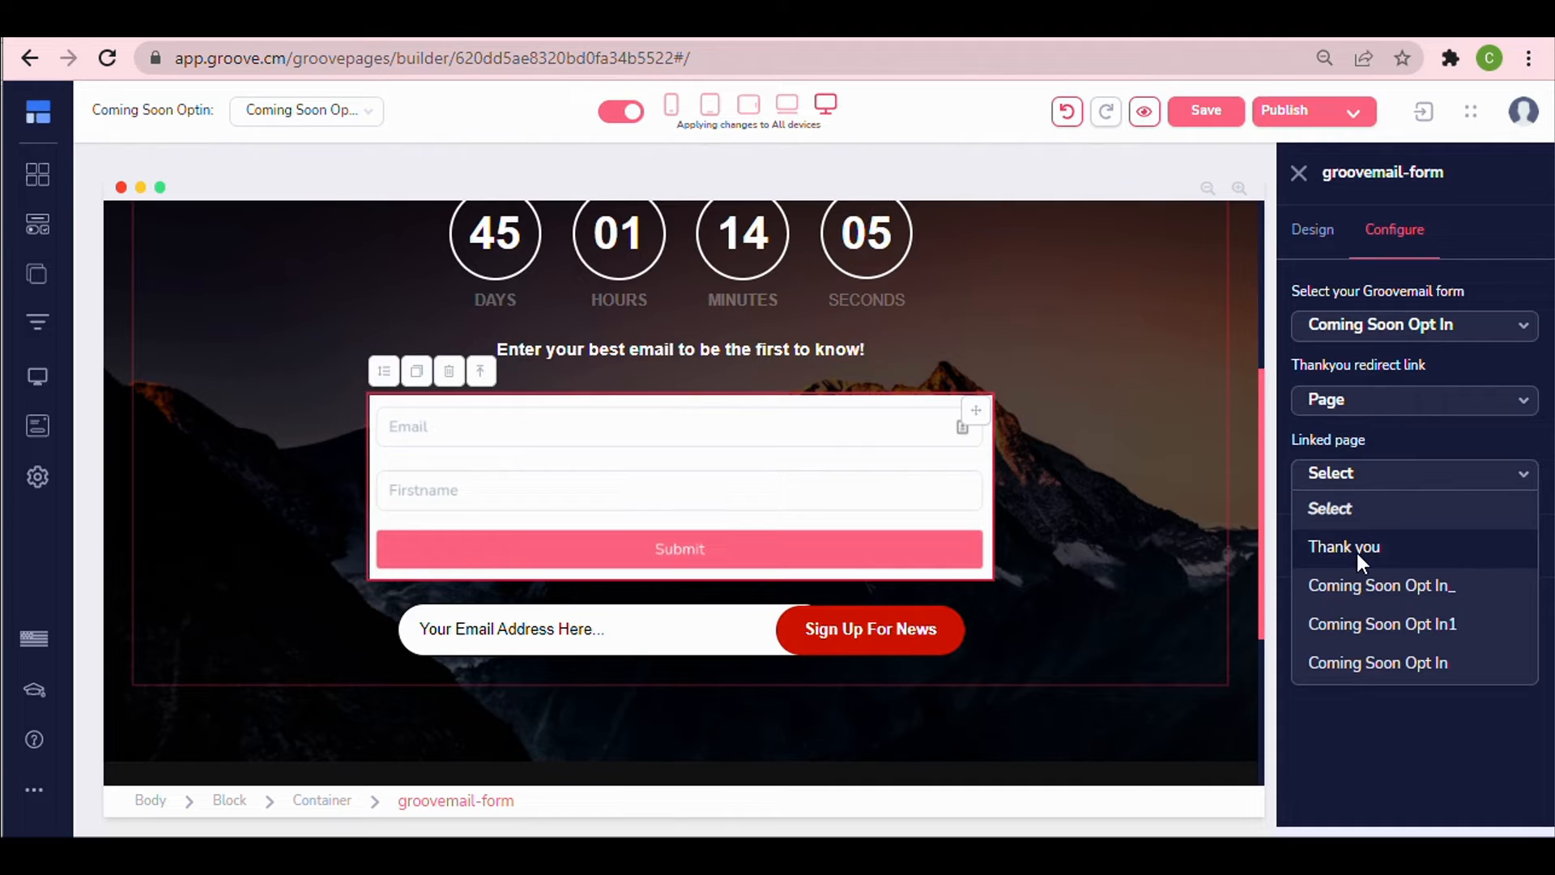
left_click(1358, 552)
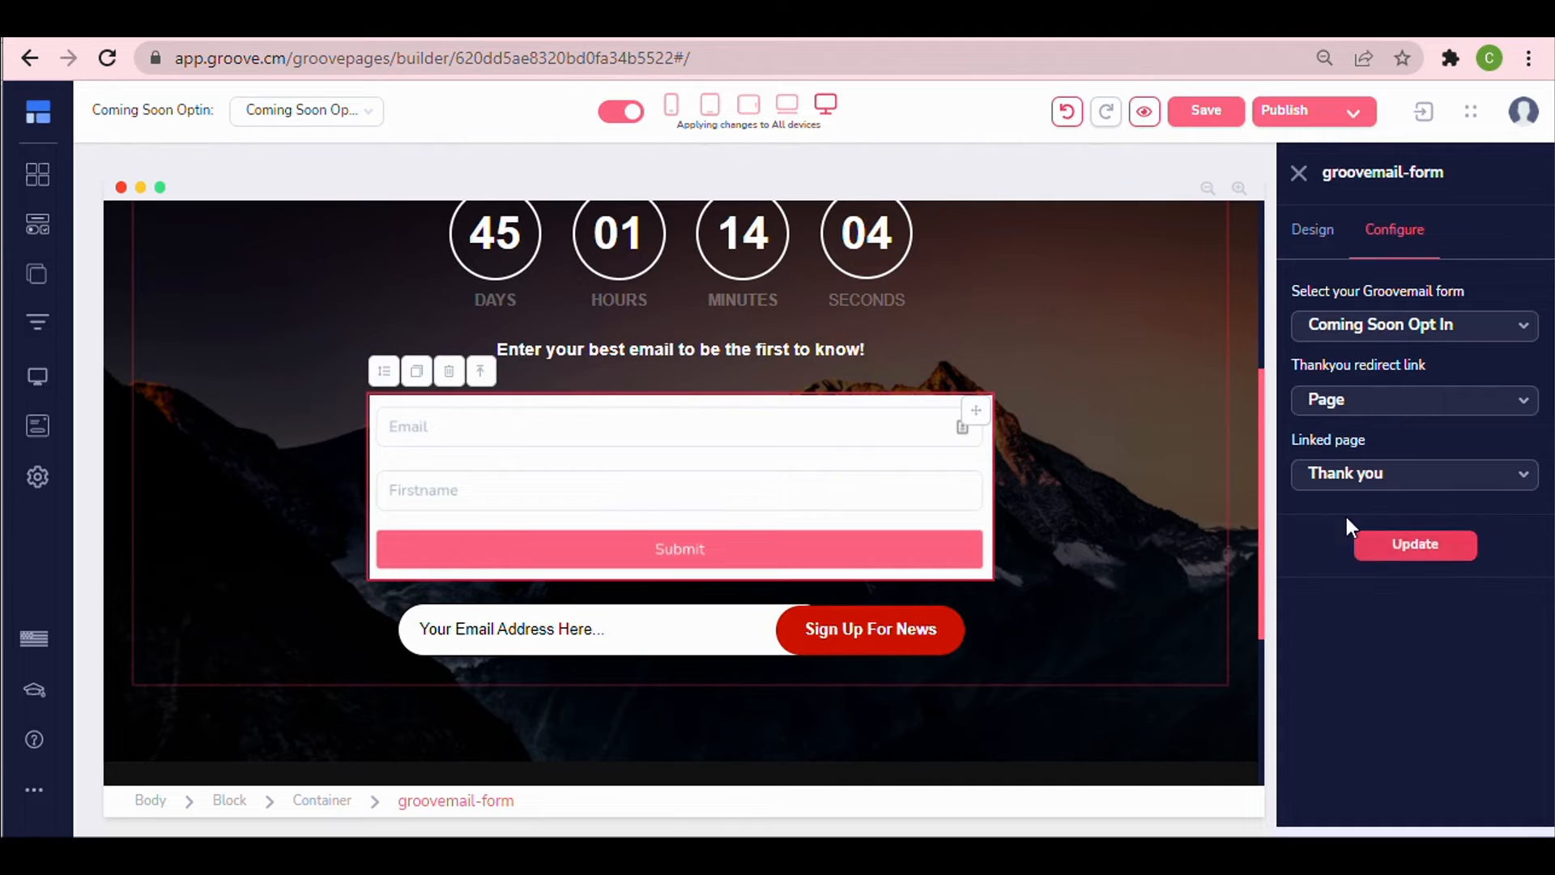
left_click(1416, 545)
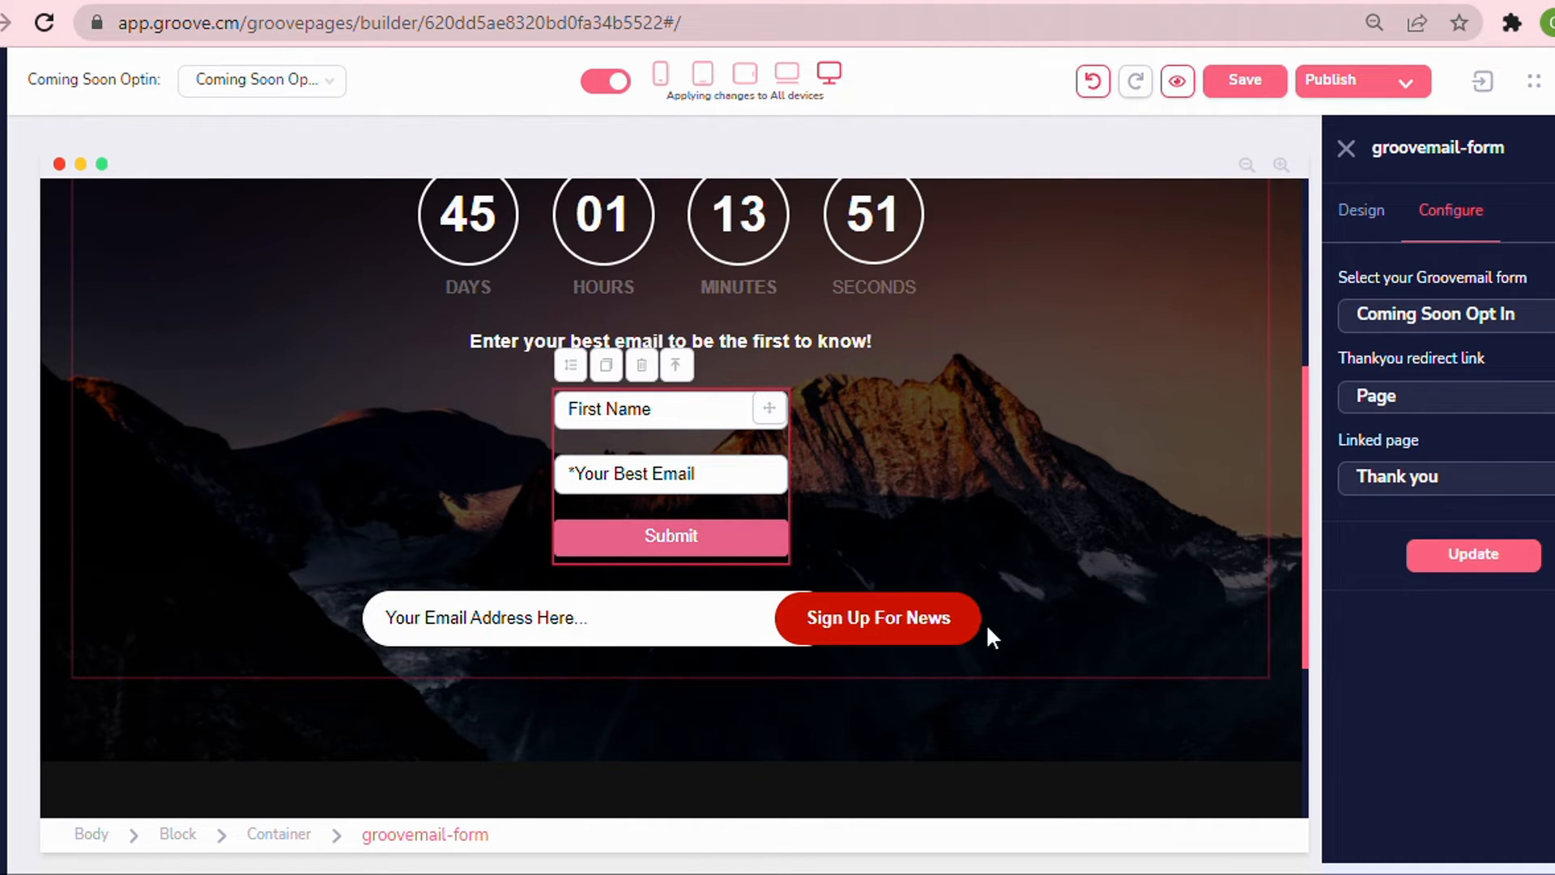
Copy the Sign Up For News button's background color hex value #CE1100.
scroll(1047, 509, "down", 2)
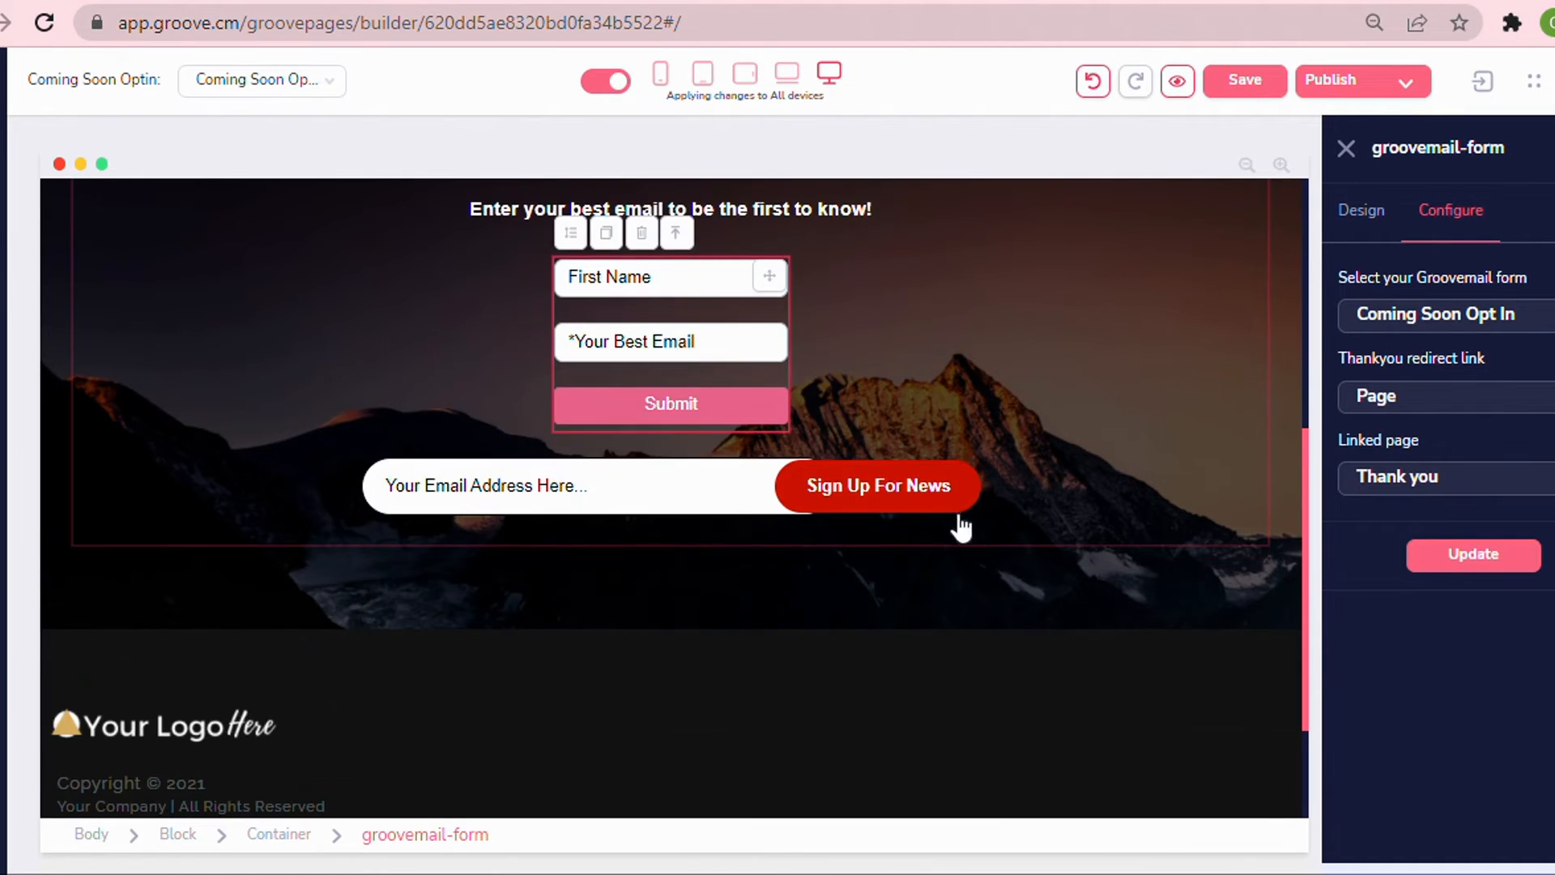
left_click(954, 522)
left_click(1362, 209)
left_click(1397, 489)
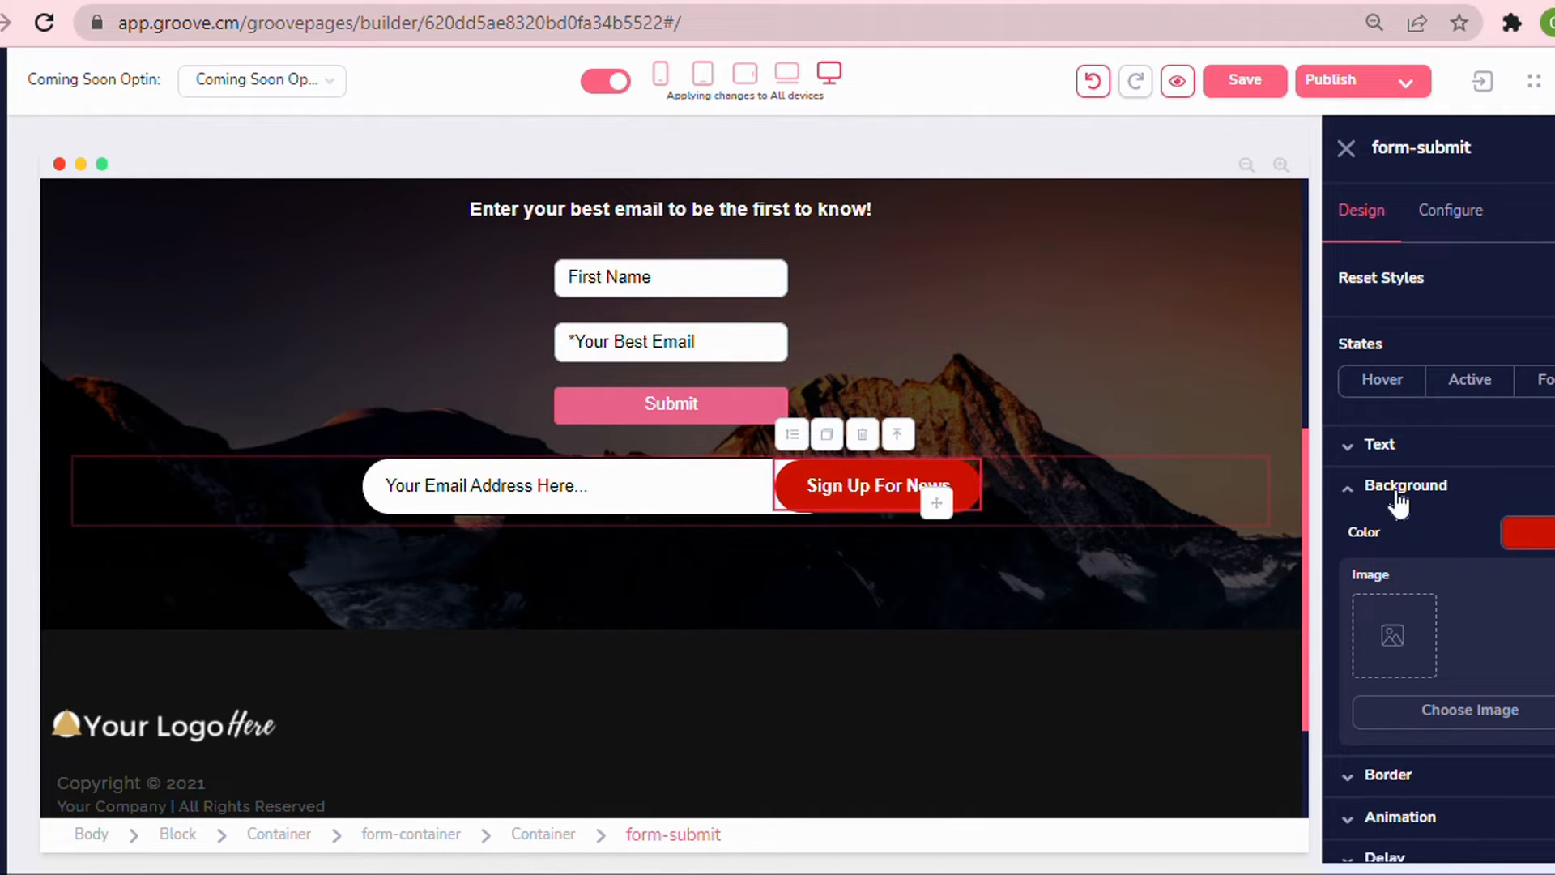
left_click(1536, 533)
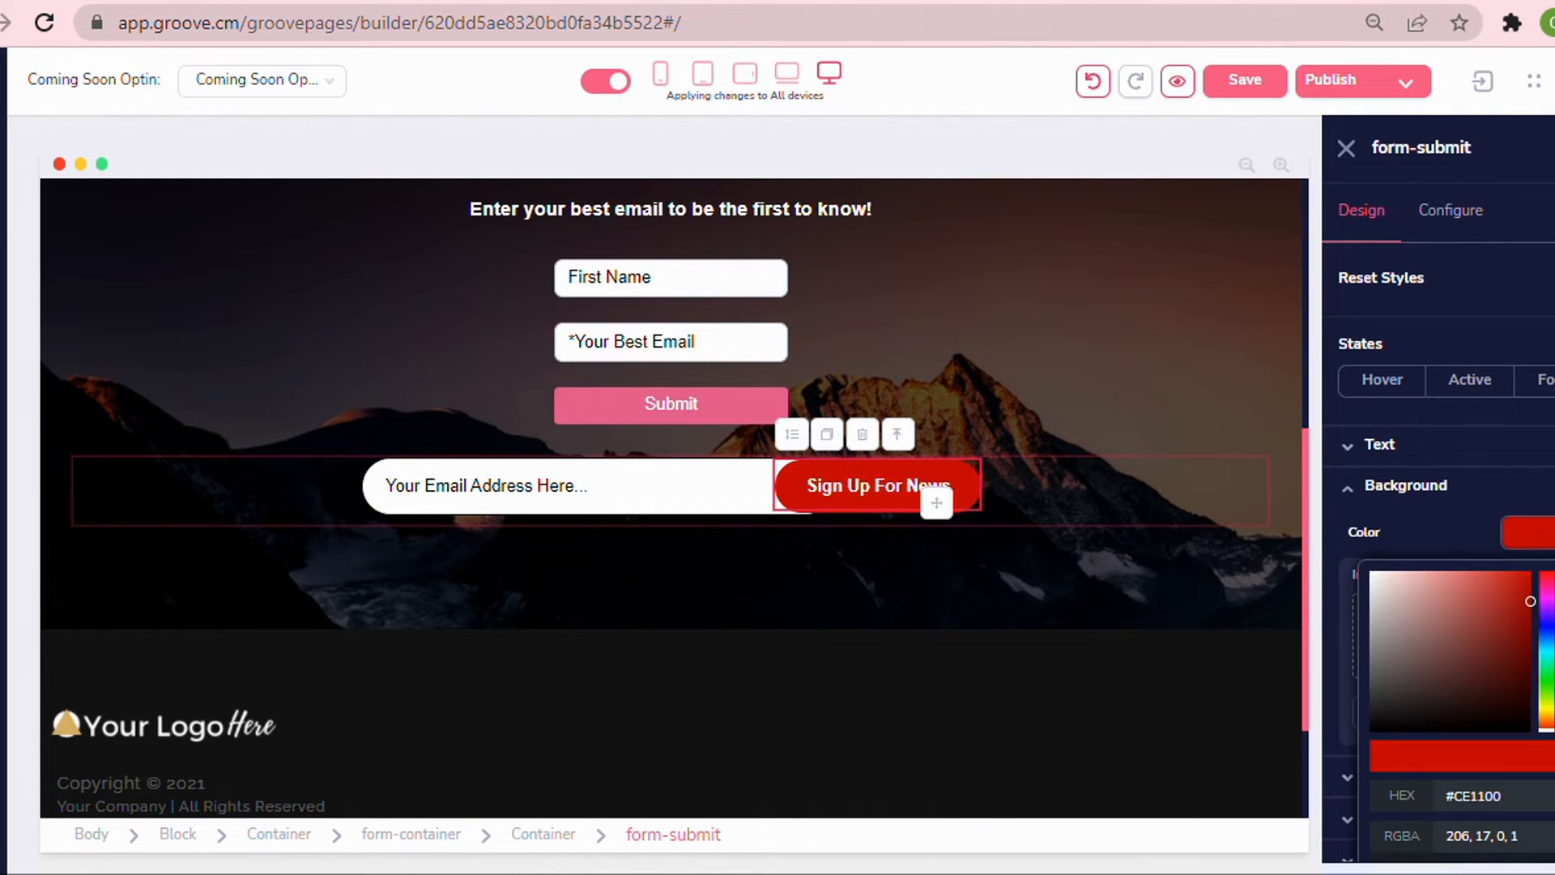
scroll(1442, 486, "down", 2)
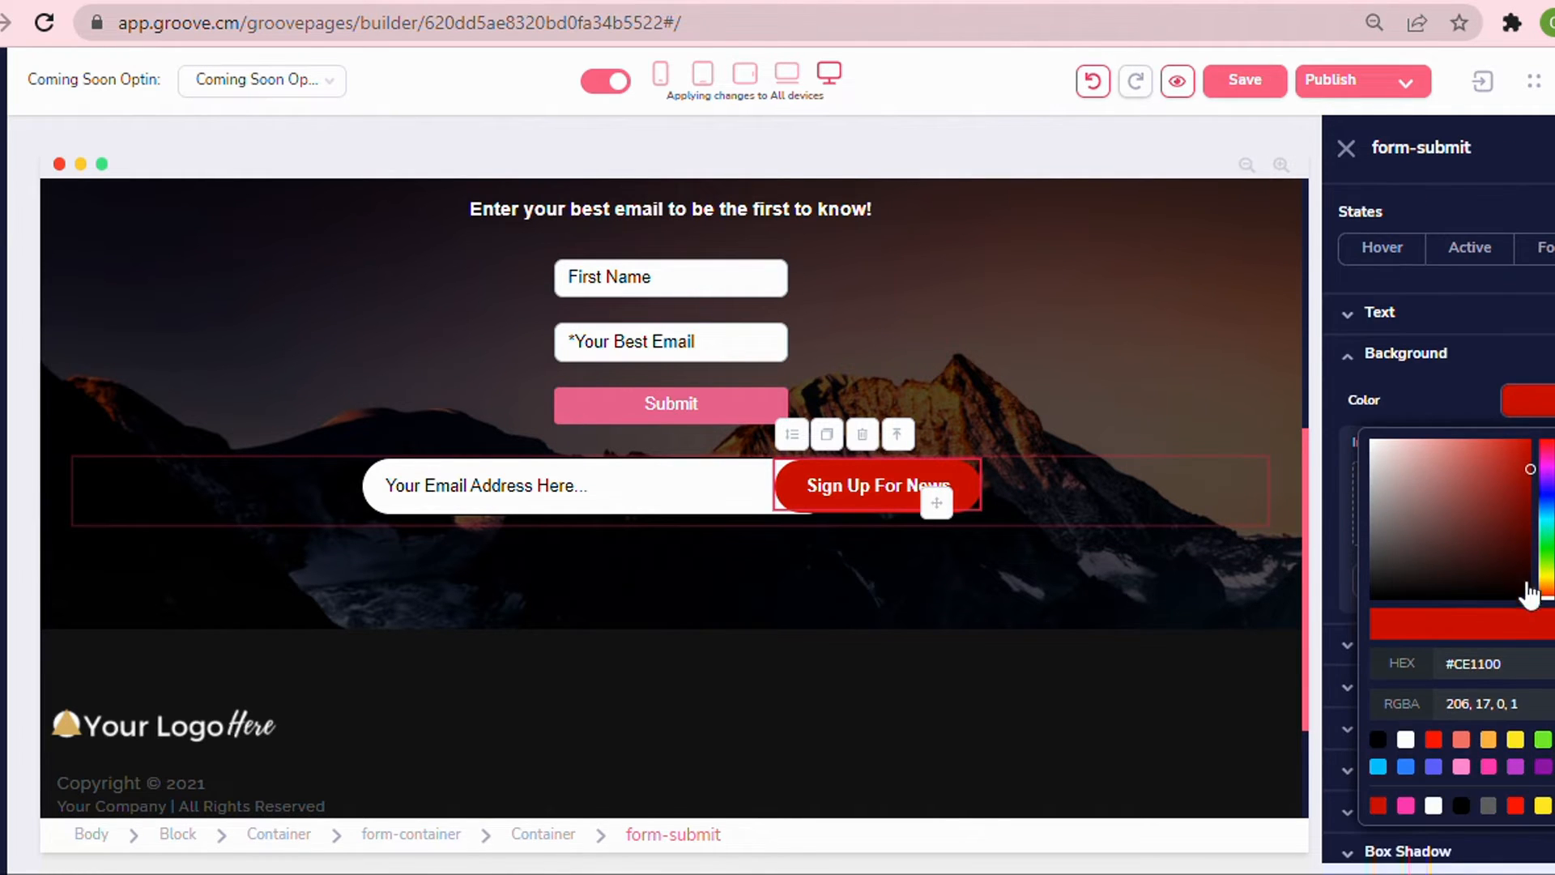
double_click(1487, 662)
right_click(1488, 663)
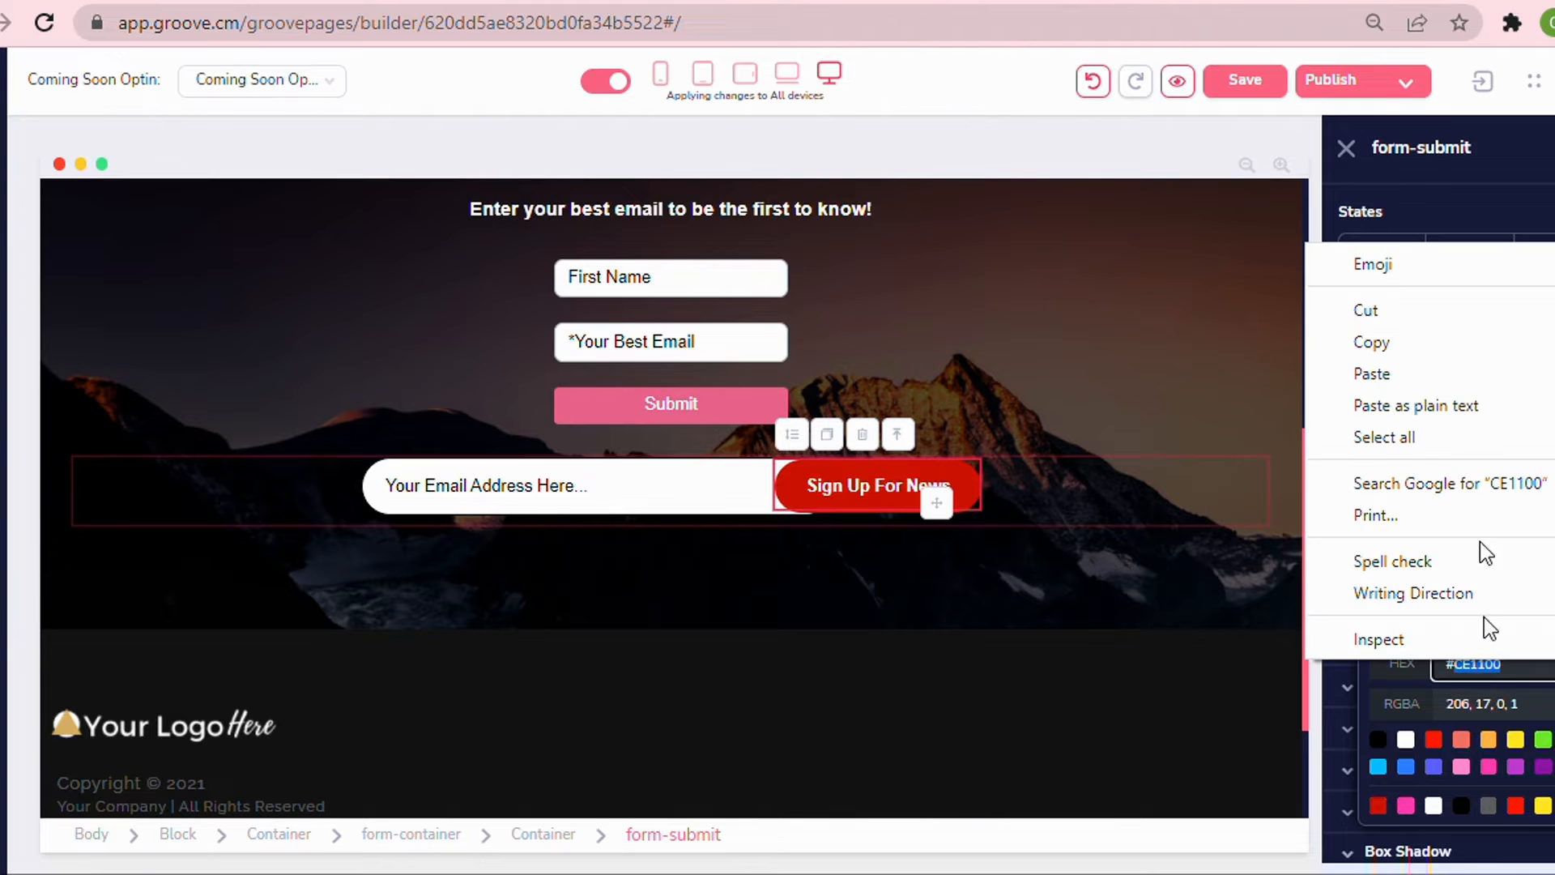
left_click(1399, 342)
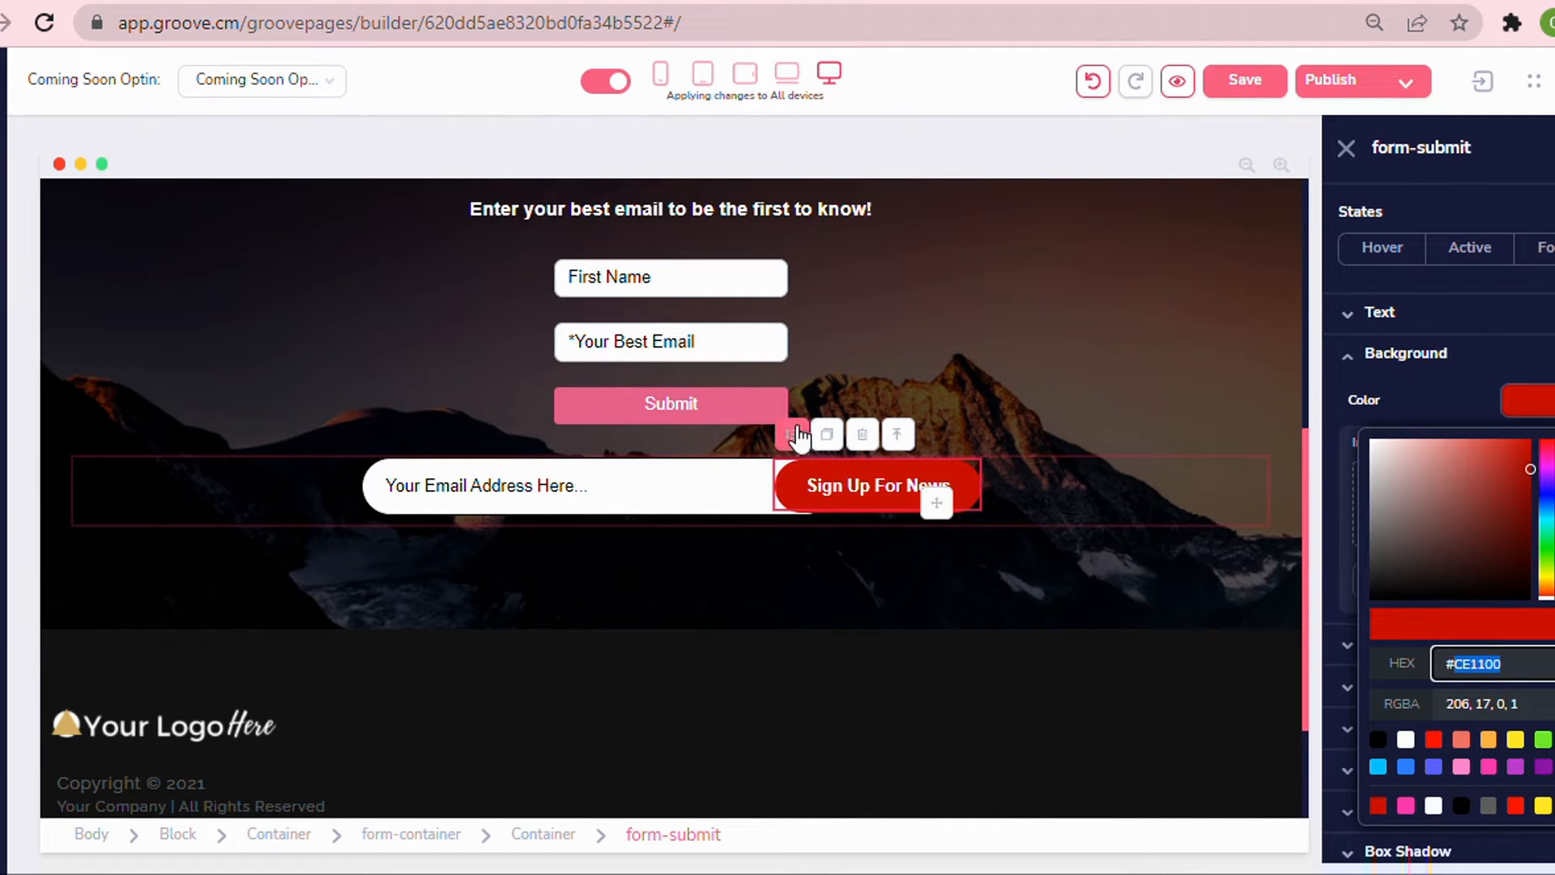
Paste #CE1100 as the Submit button's background color.
left_click(729, 422)
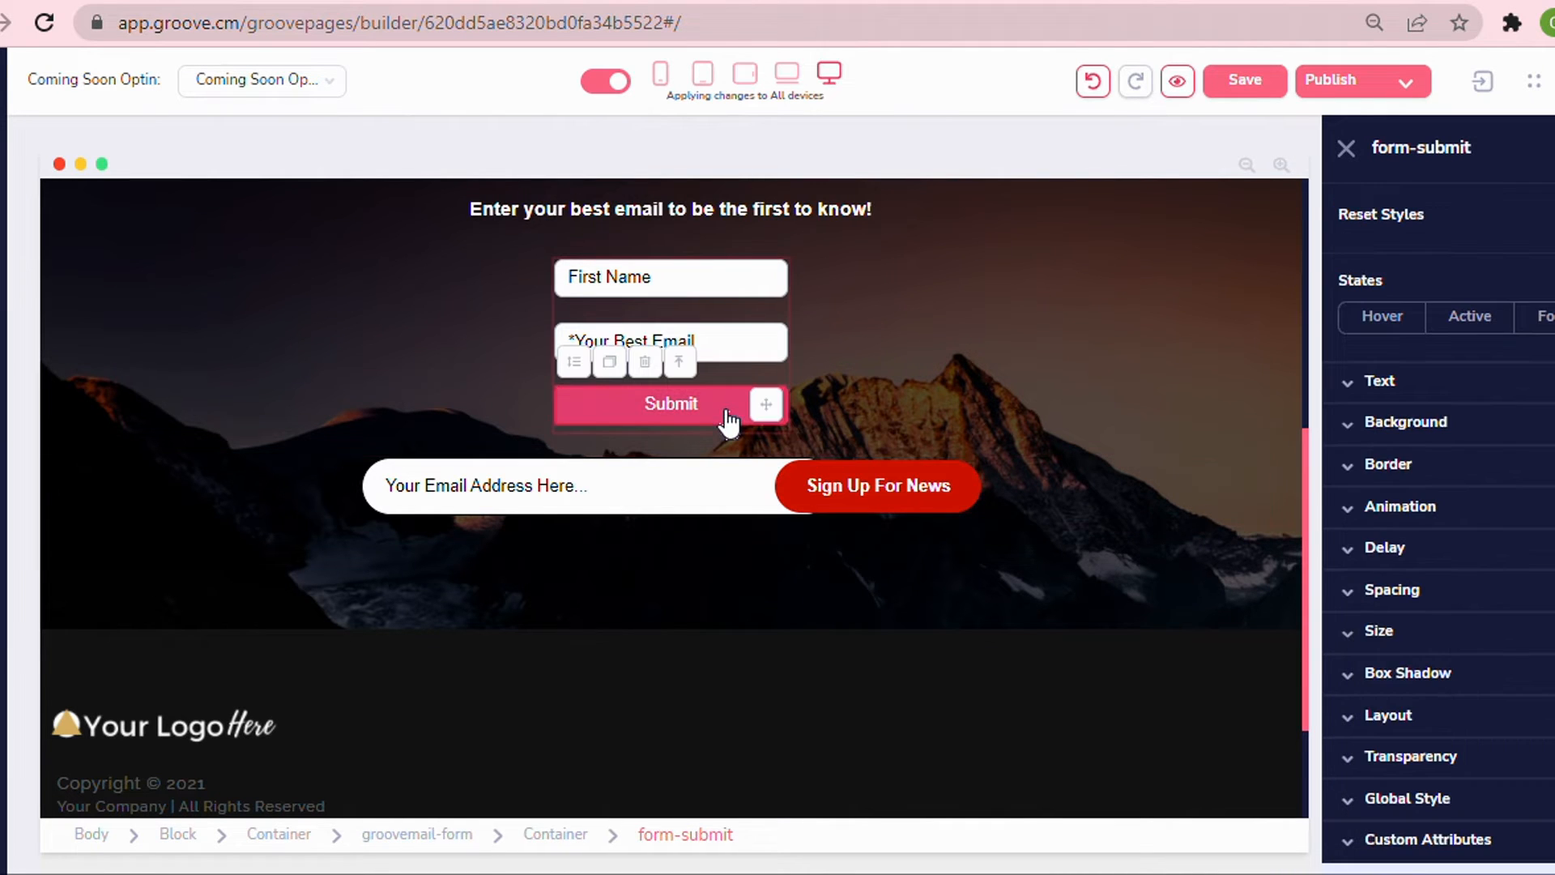
left_click(1408, 423)
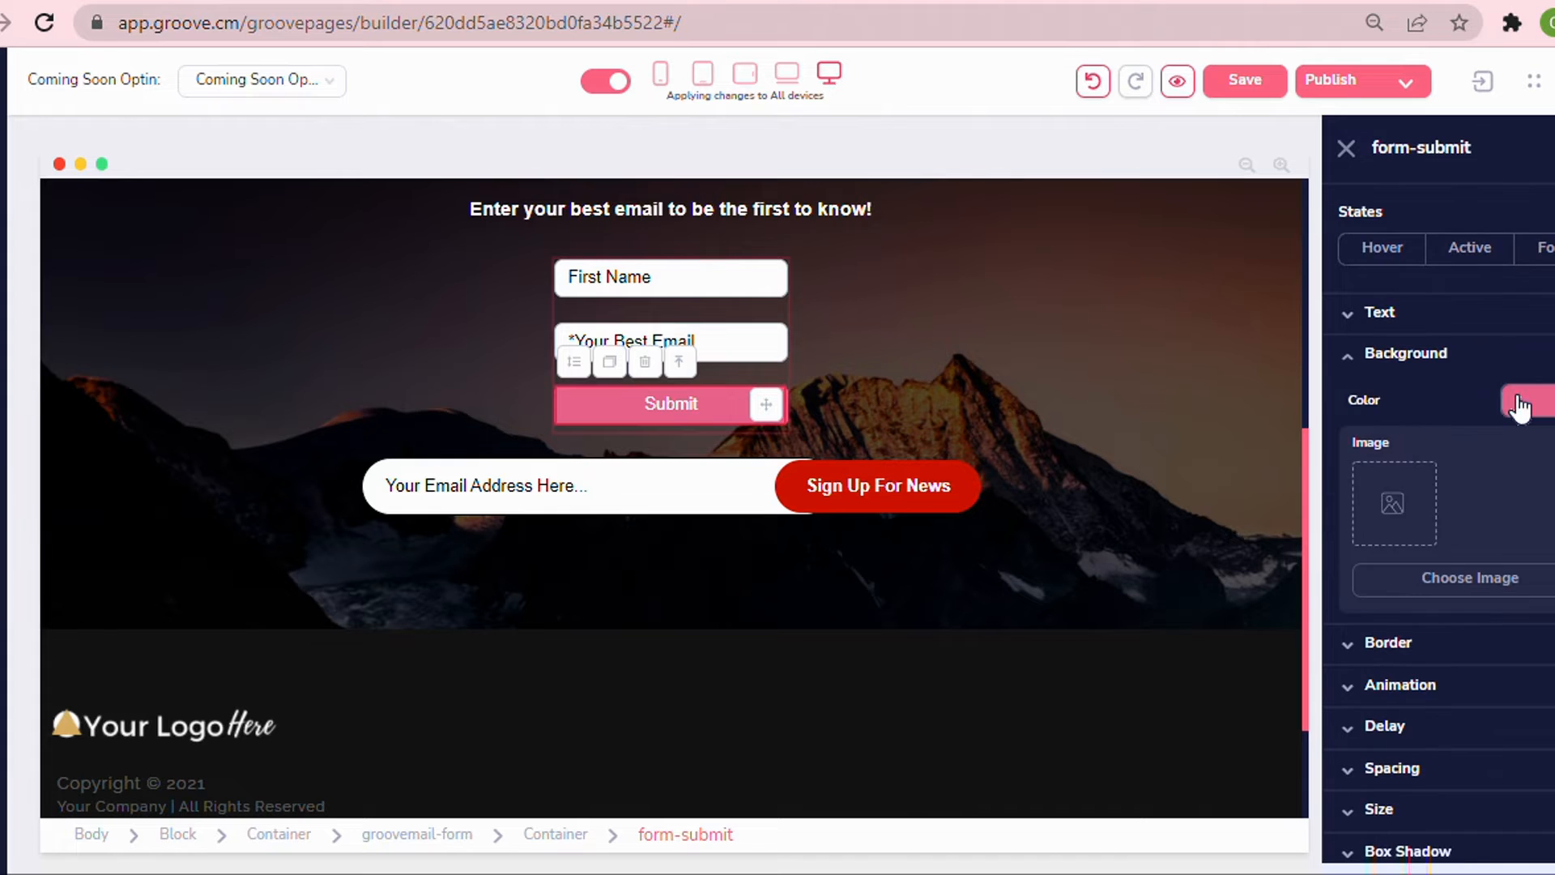
left_click(1521, 405)
double_click(1473, 663)
right_click(1473, 664)
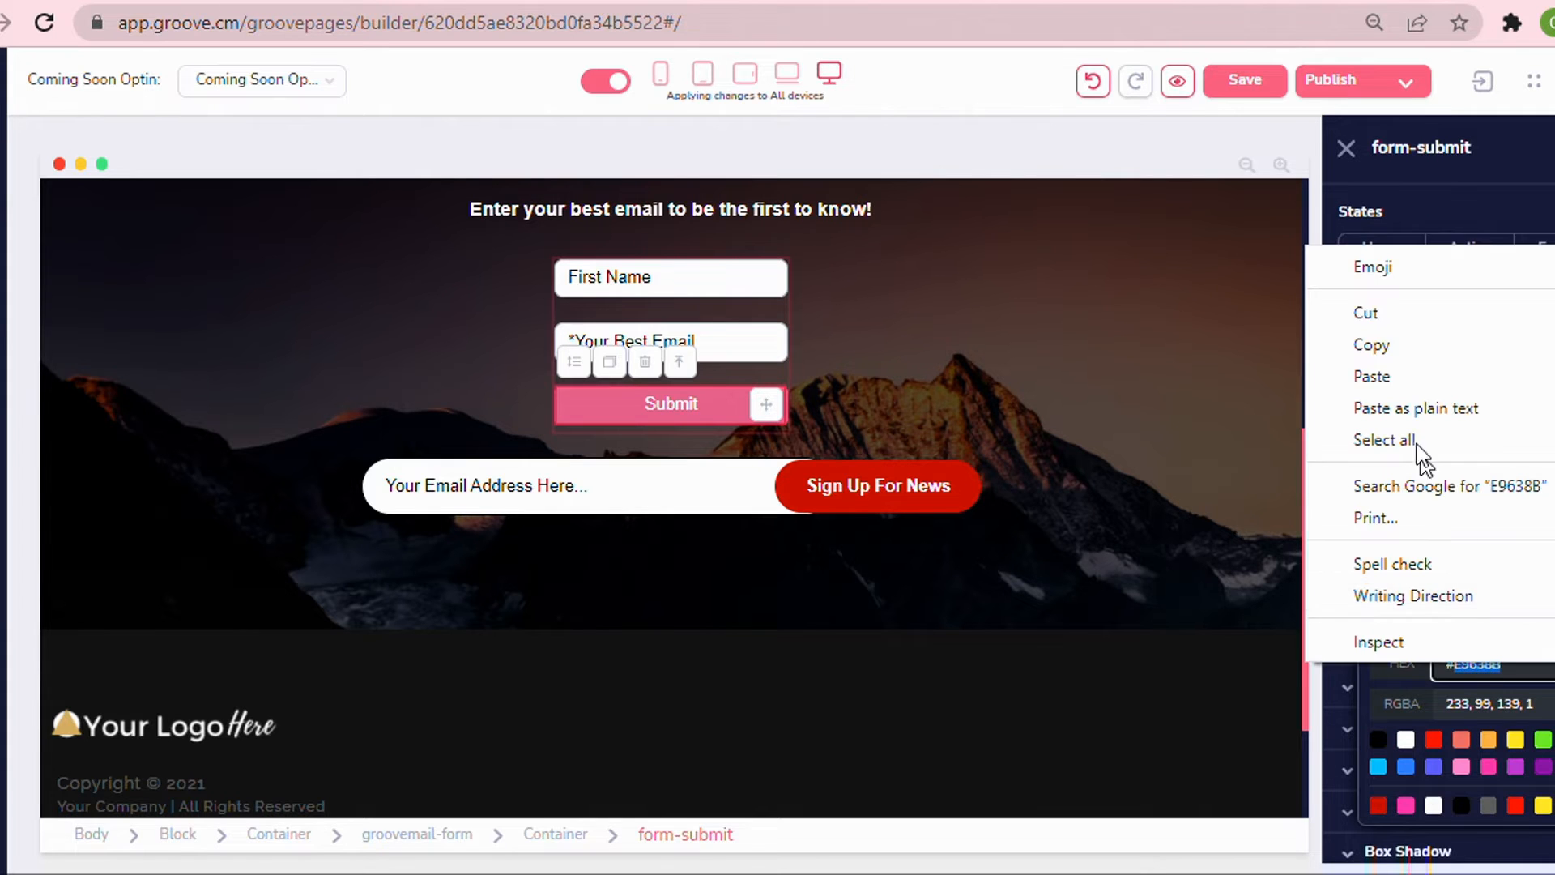
left_click(1405, 375)
left_click(896, 396)
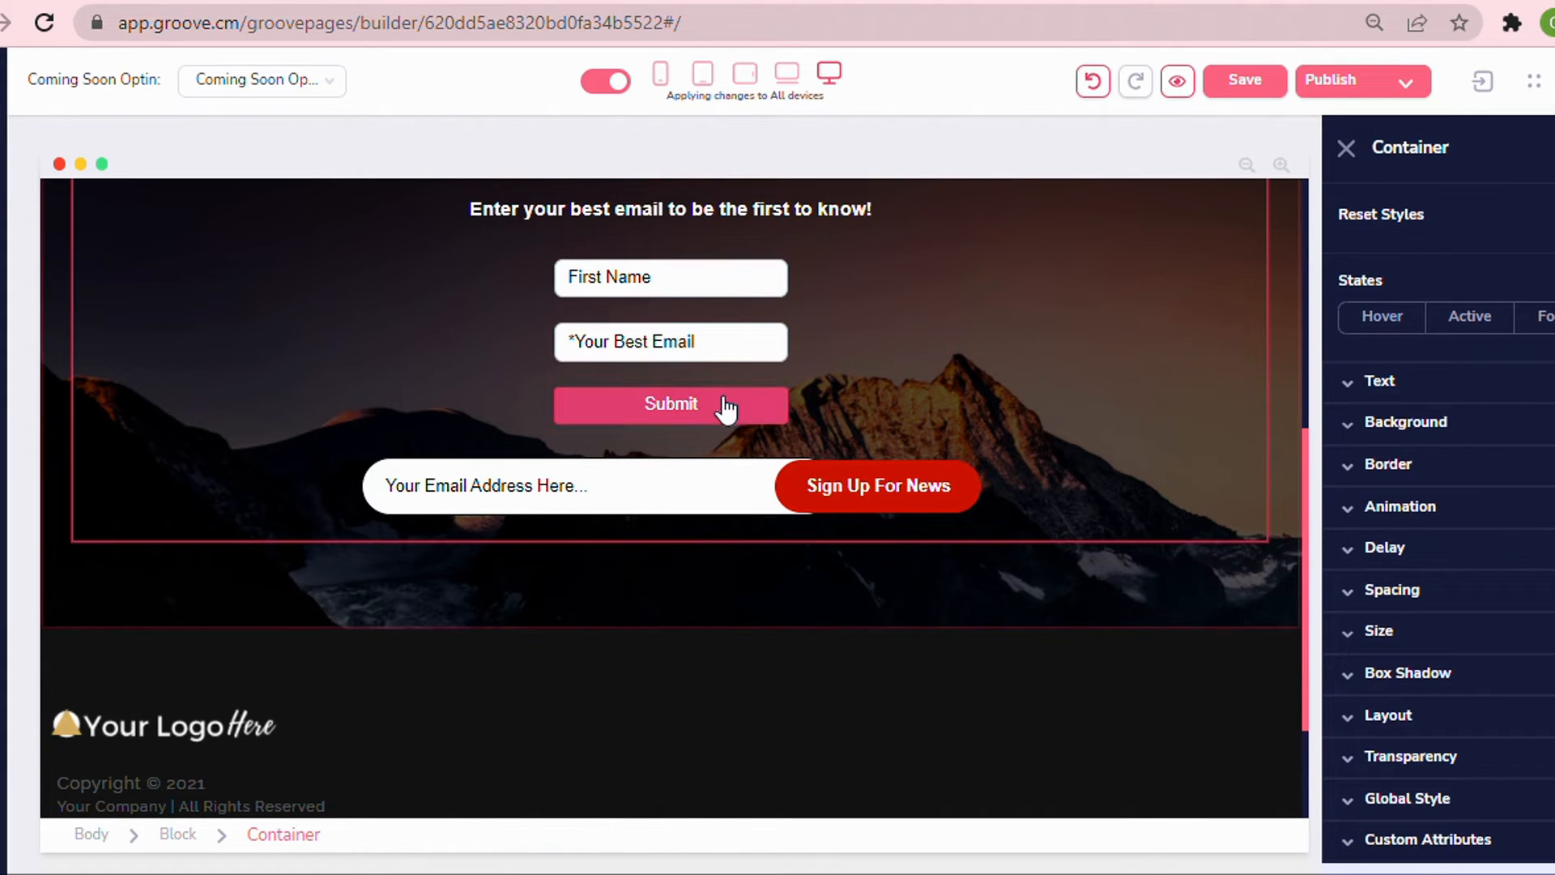
Set the Submit button's hover-state background color to #CE1100 as well.
left_click(727, 409)
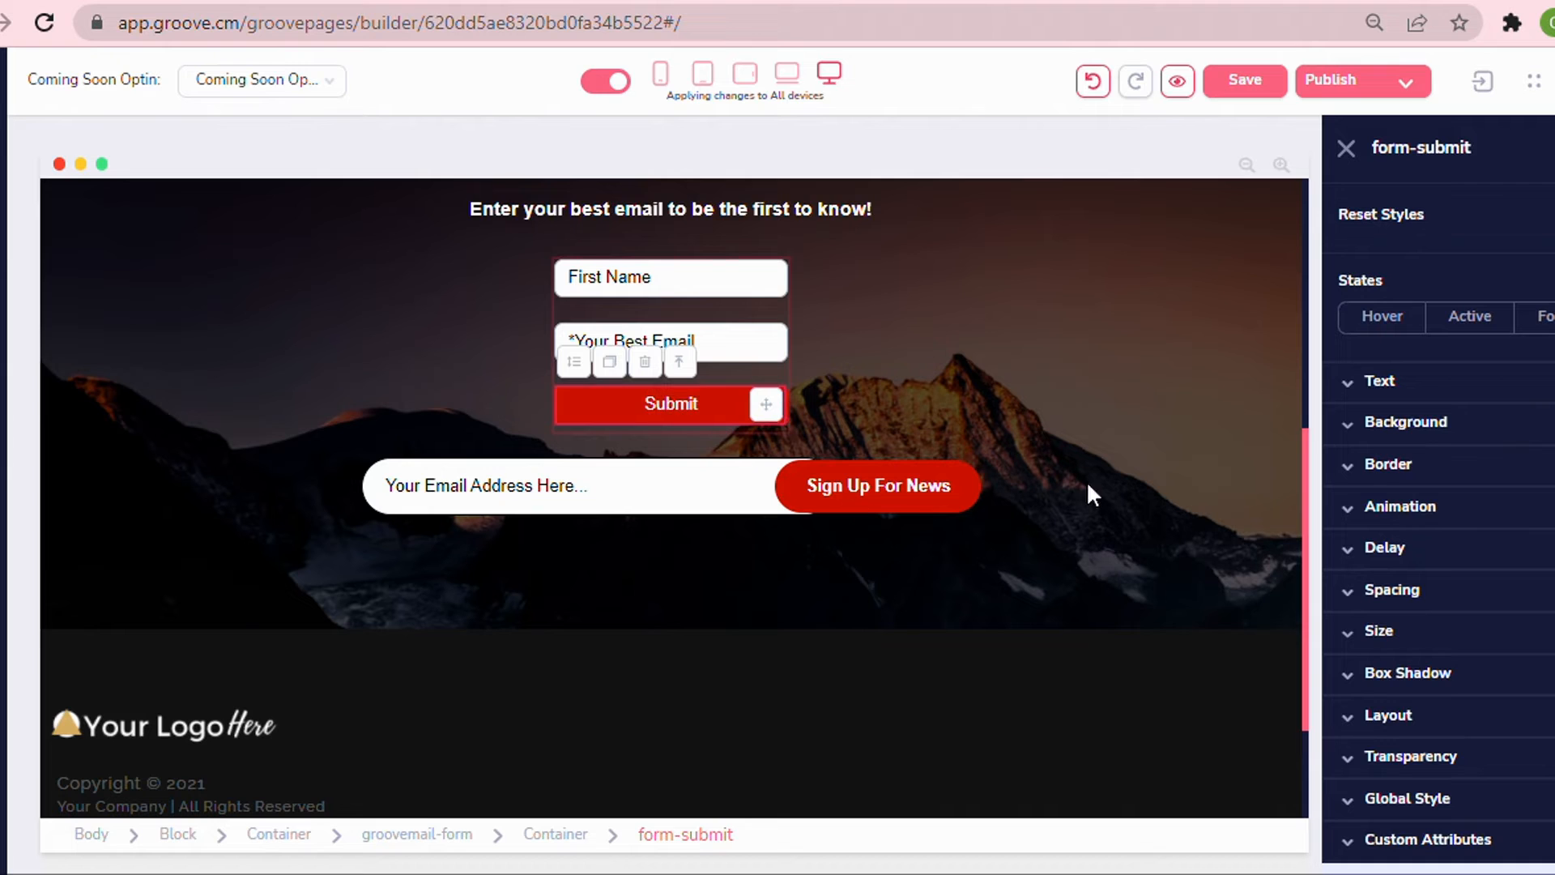
left_click(1415, 424)
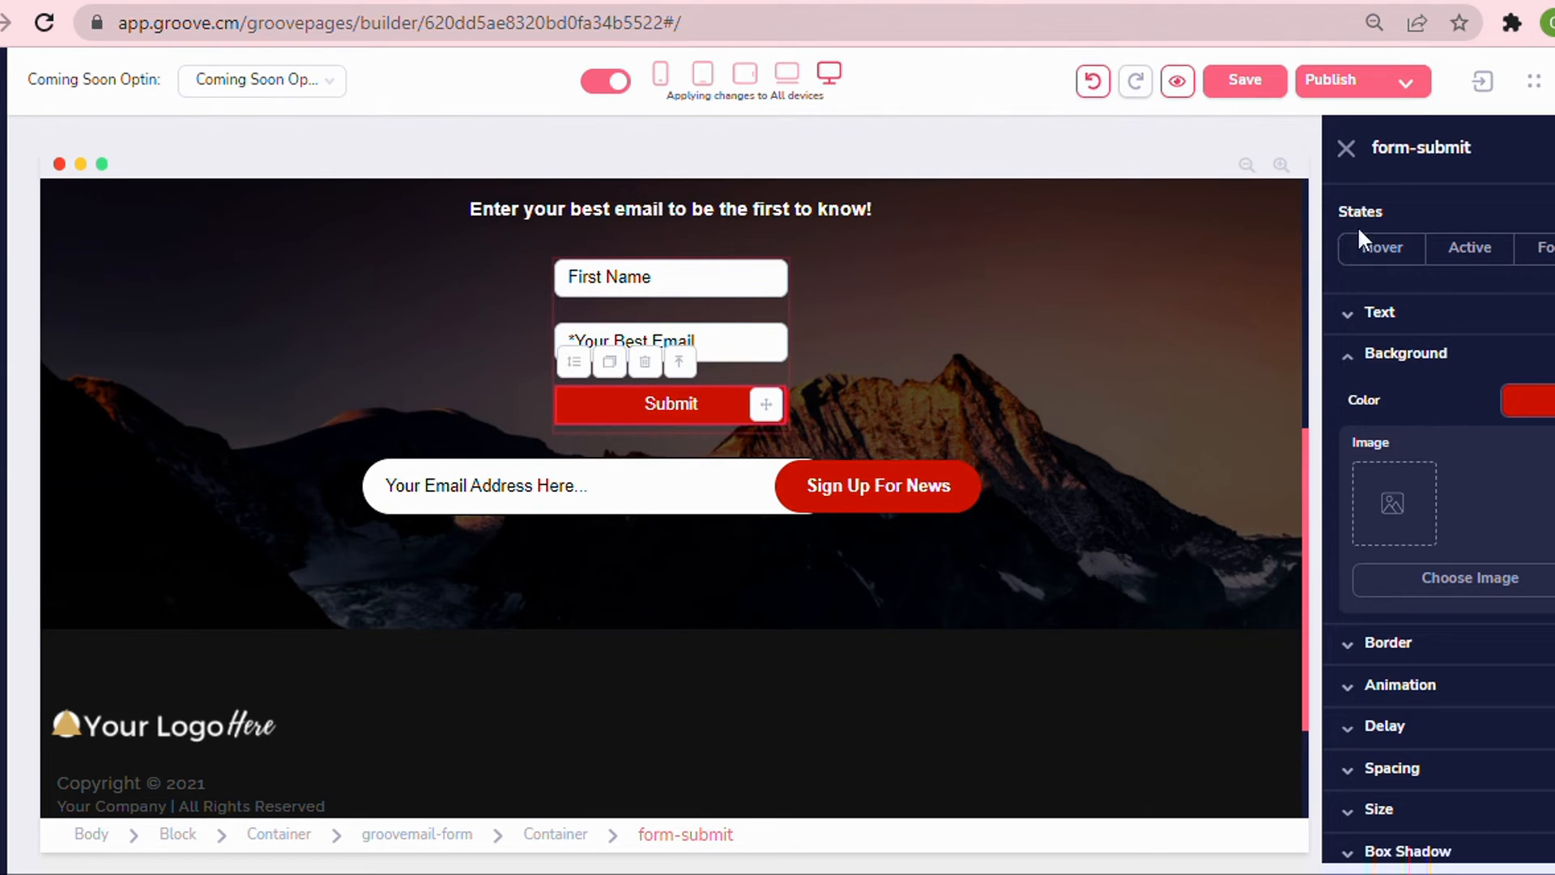
left_click(1364, 253)
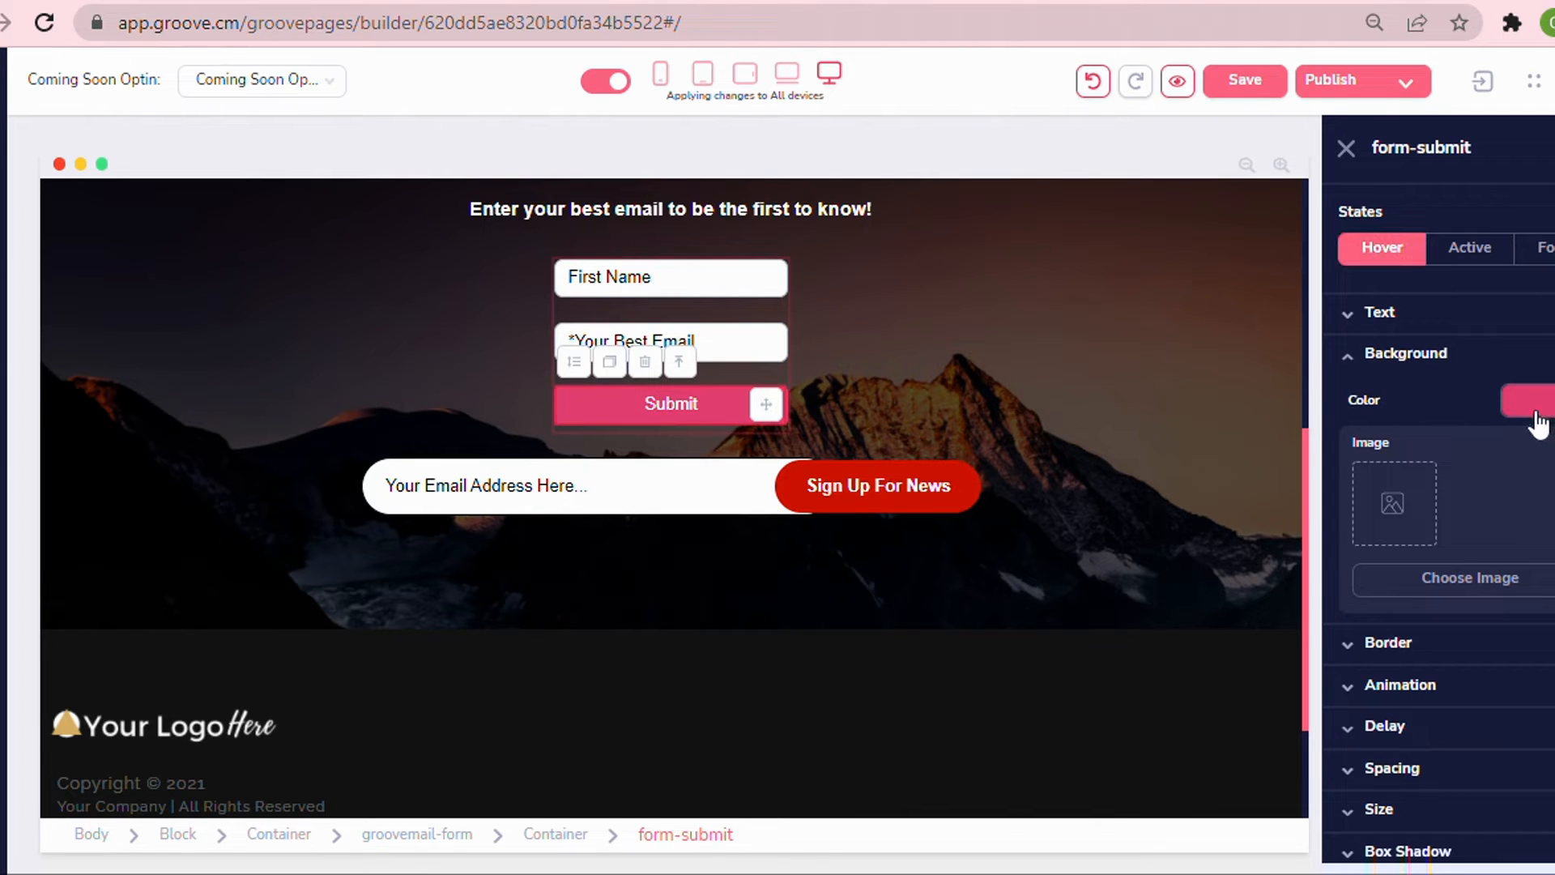
left_click(1409, 353)
left_click(1382, 357)
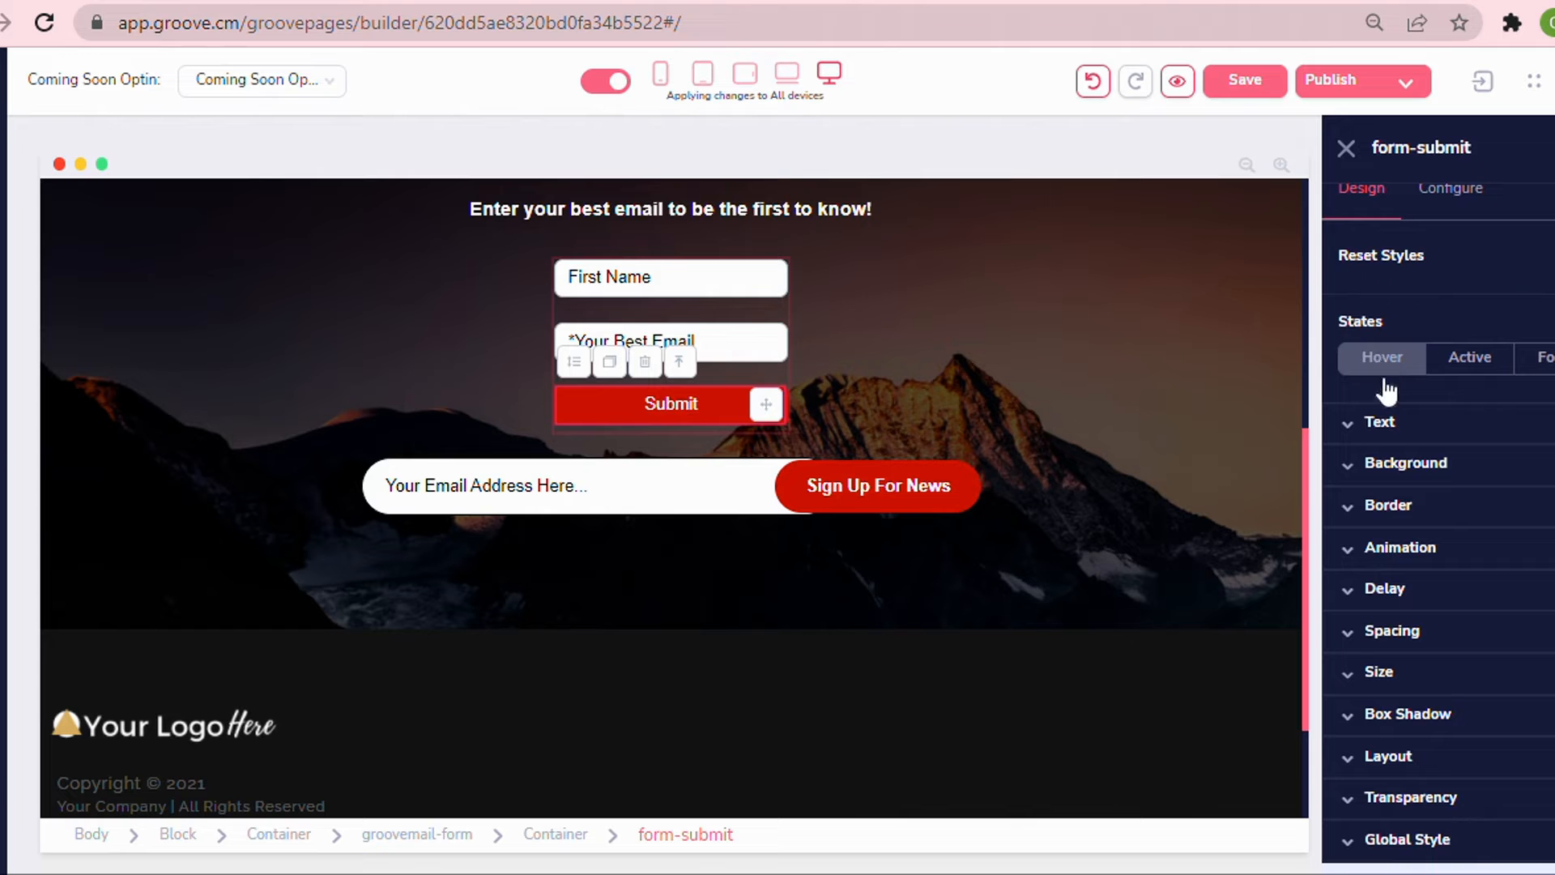
left_click(1382, 357)
left_click(1408, 466)
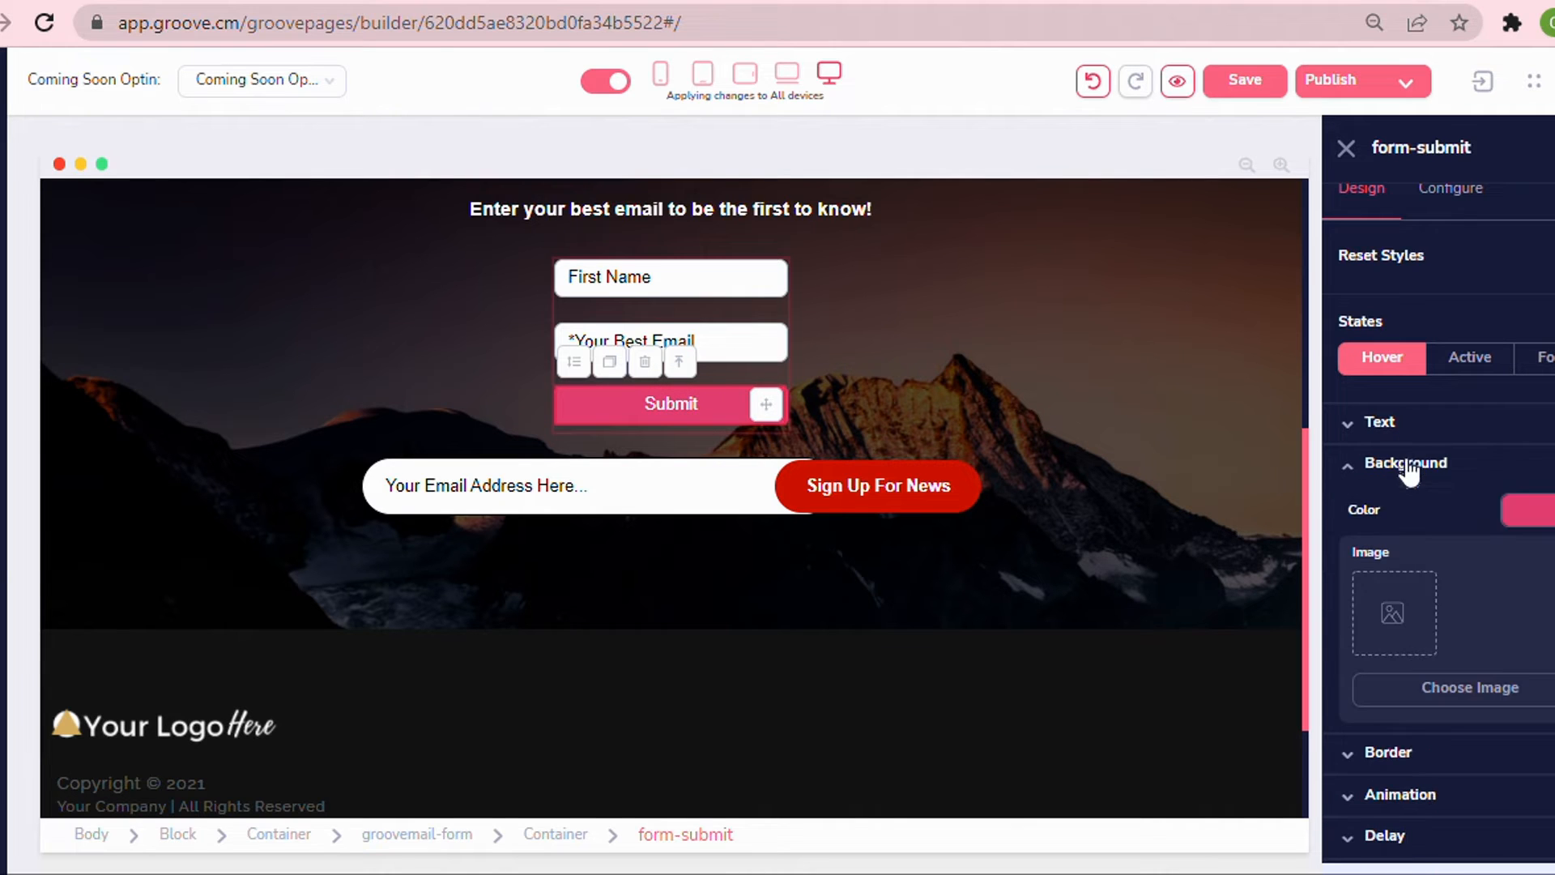
left_click(1548, 512)
double_click(1473, 773)
right_click(1484, 774)
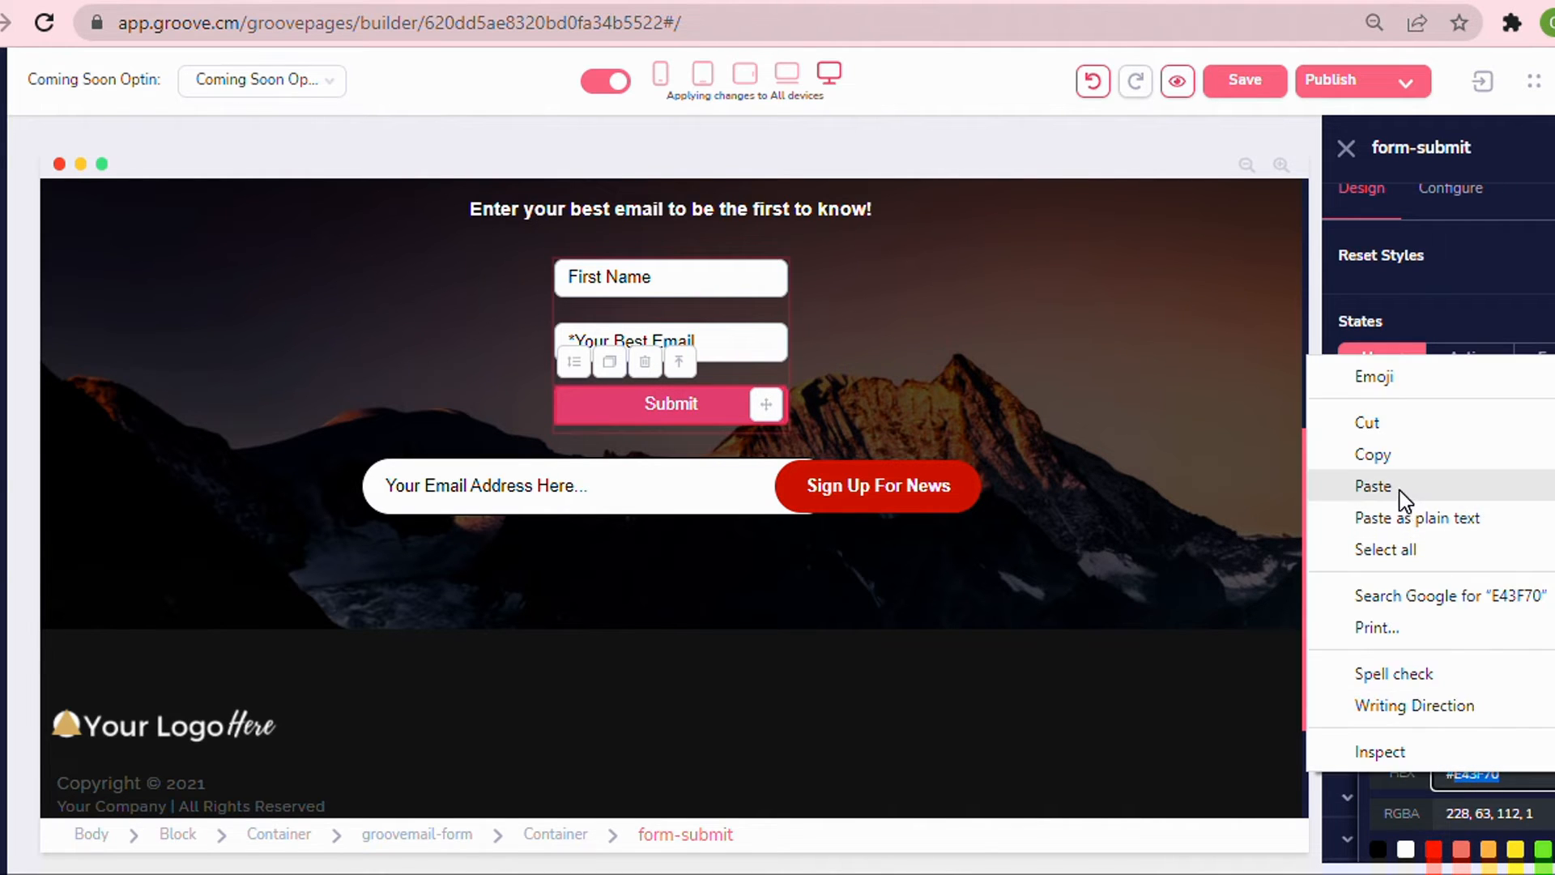
left_click(1376, 488)
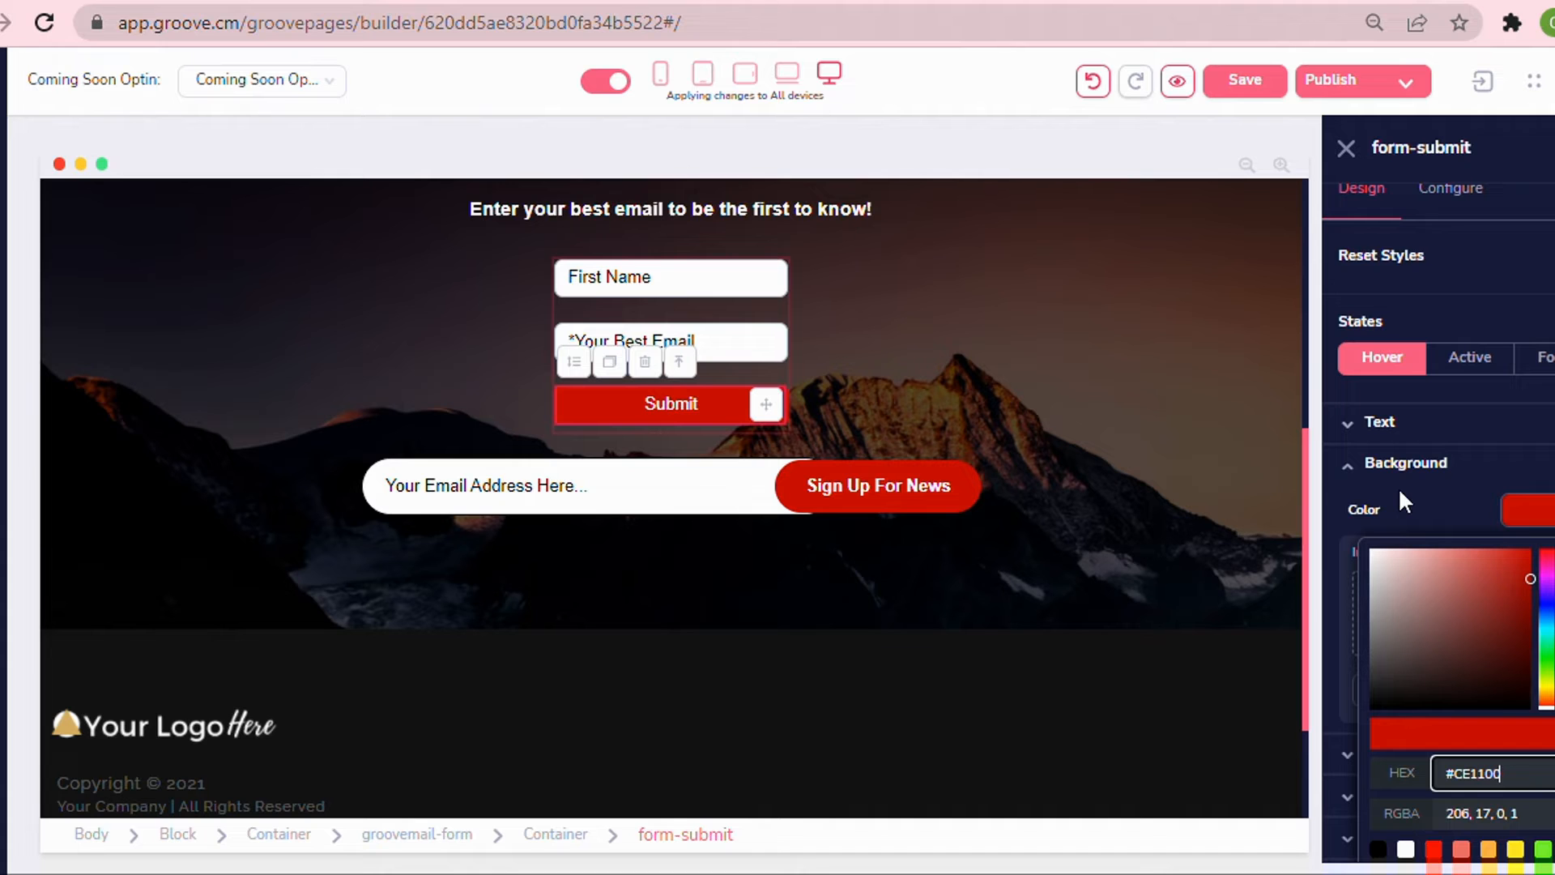
left_click(1145, 442)
Round the Submit button's corners fully by setting the corner radius to 9999.
left_click(755, 420)
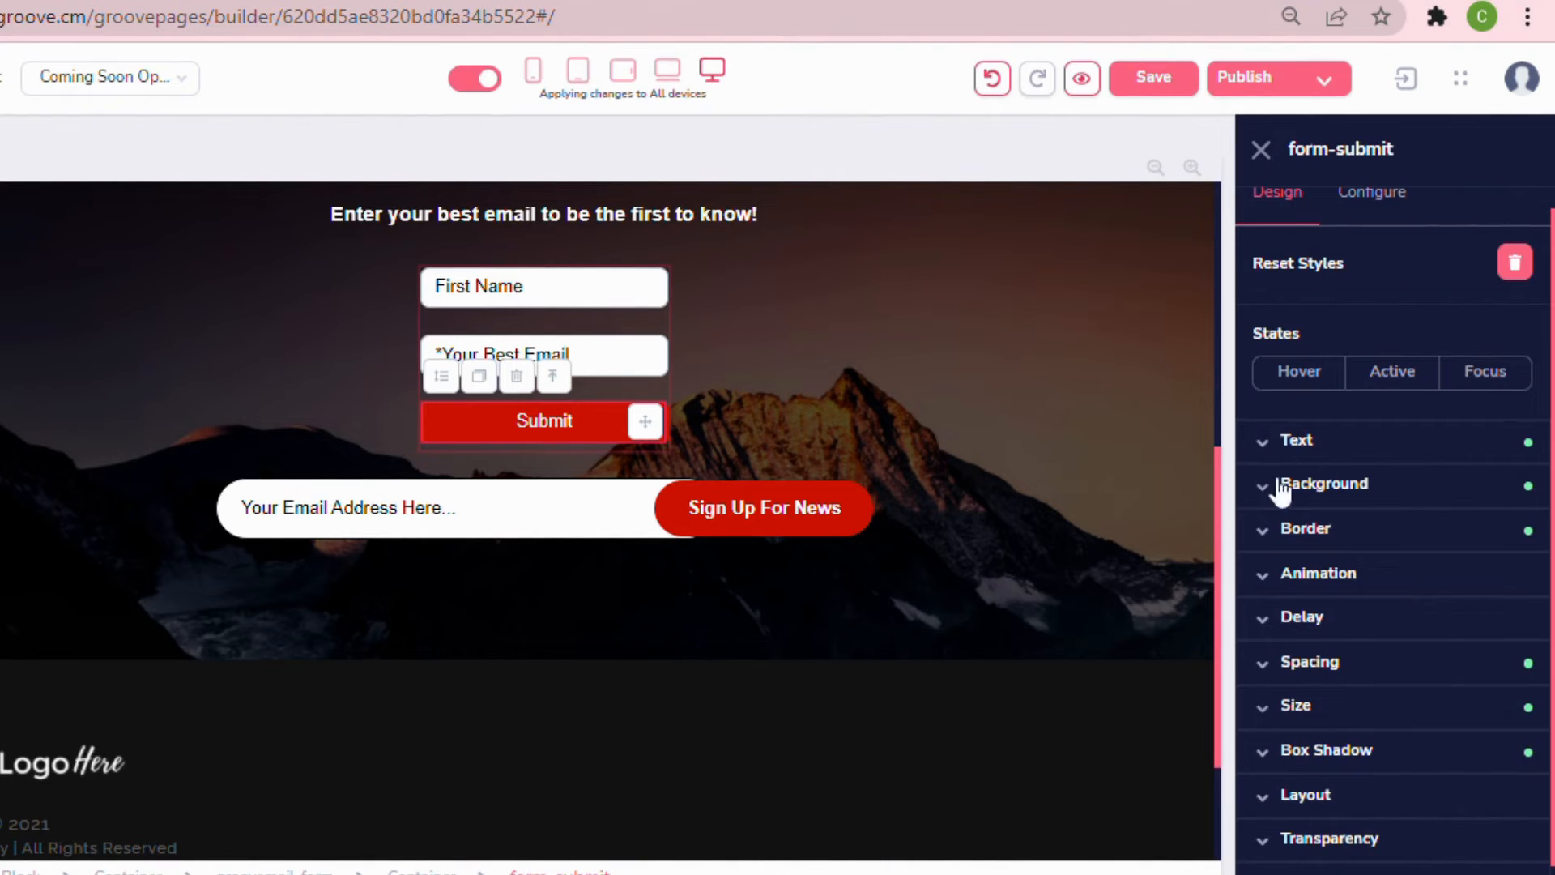
left_click(1300, 533)
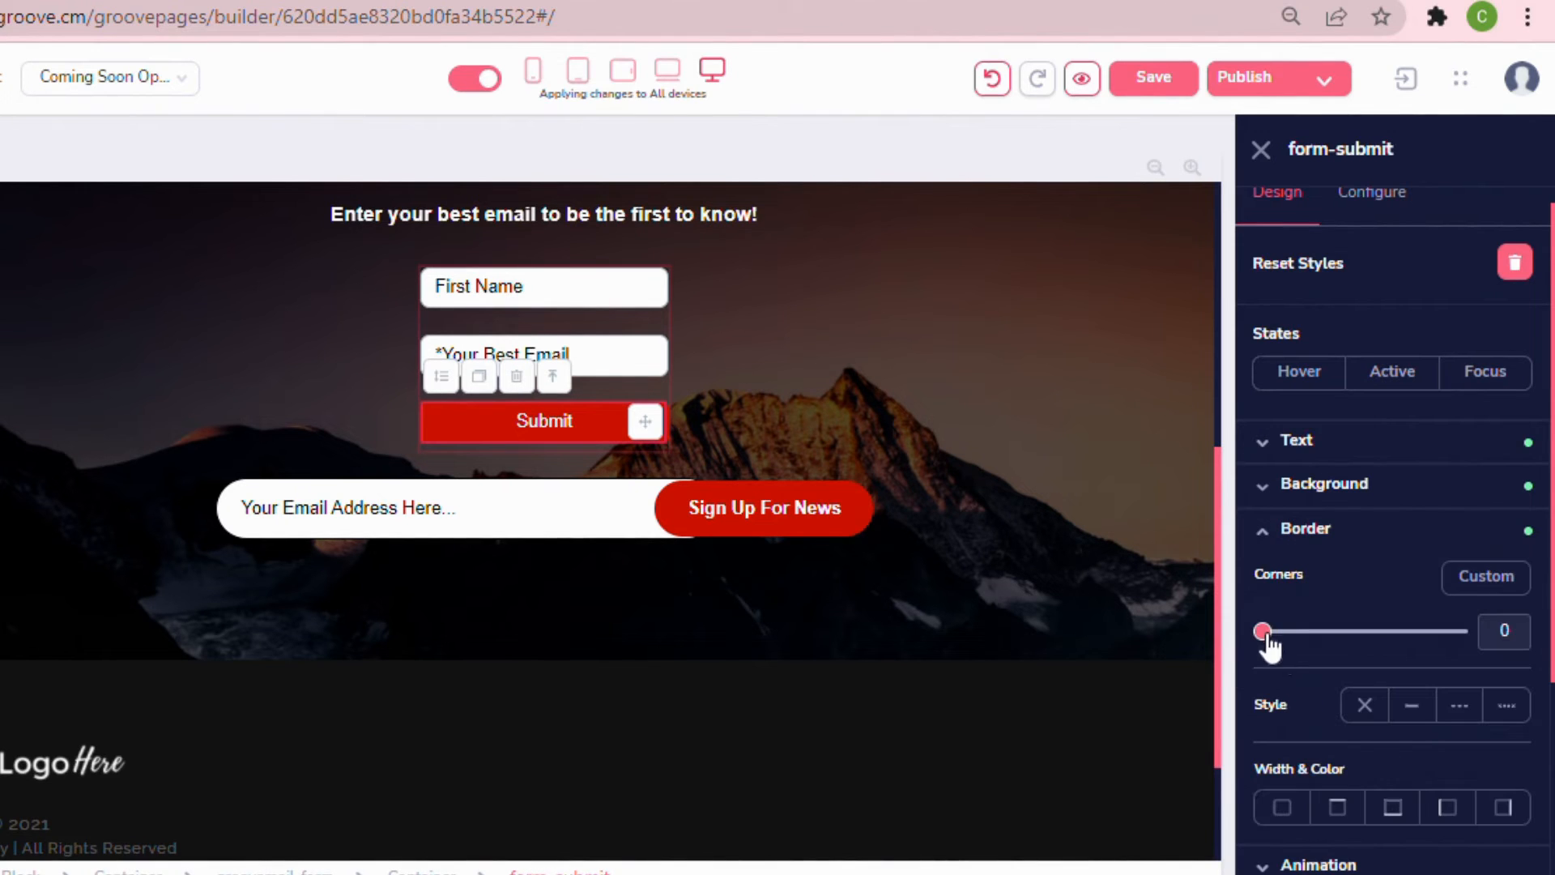
left_click_drag(1264, 638, 1486, 653)
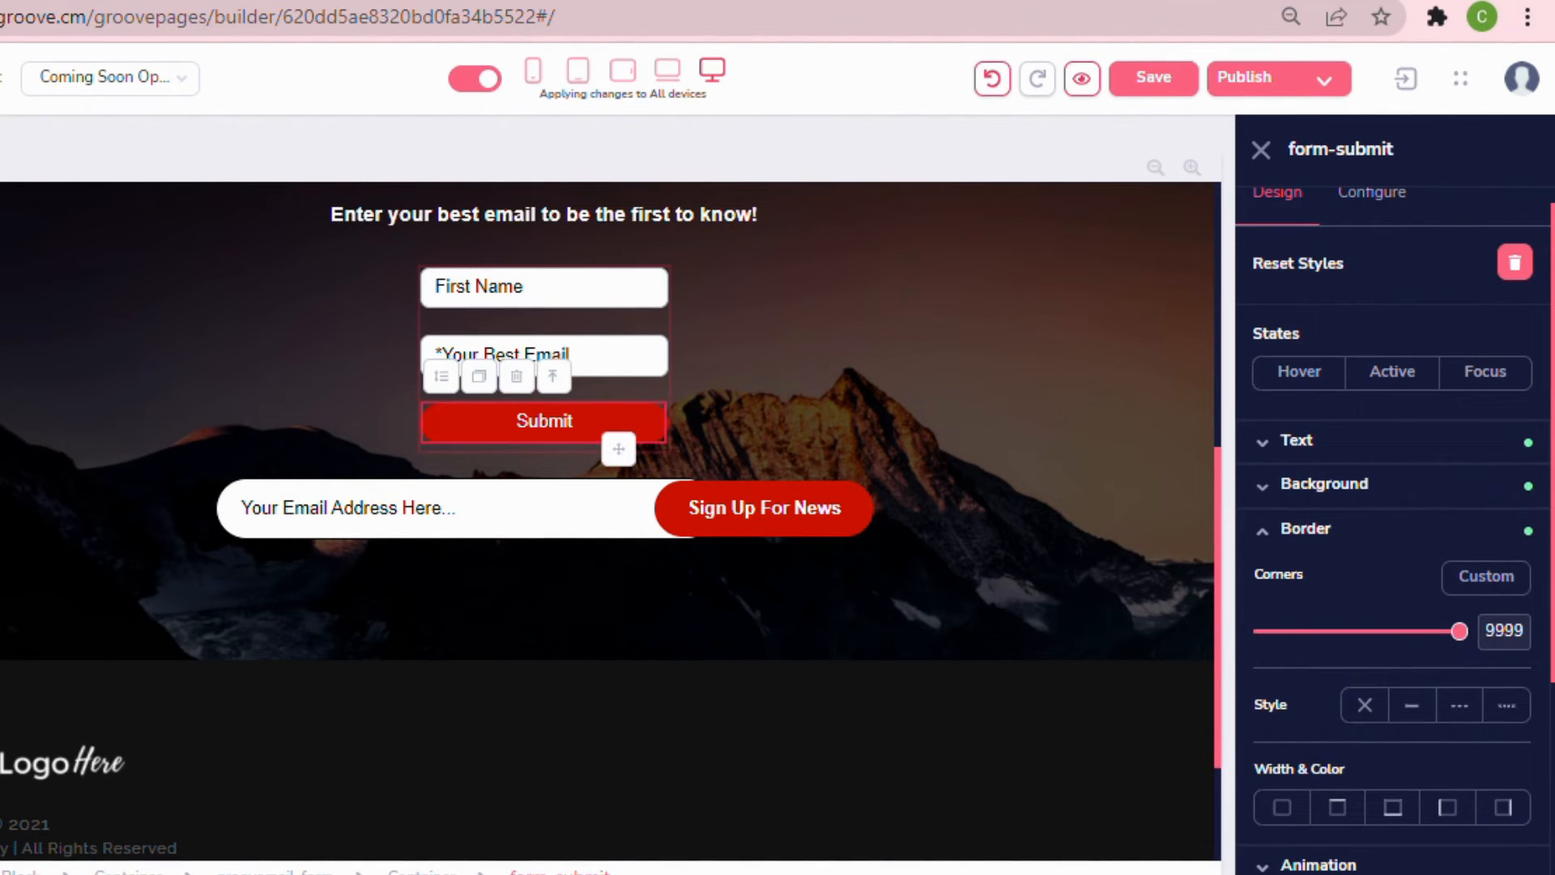
left_click(1082, 491)
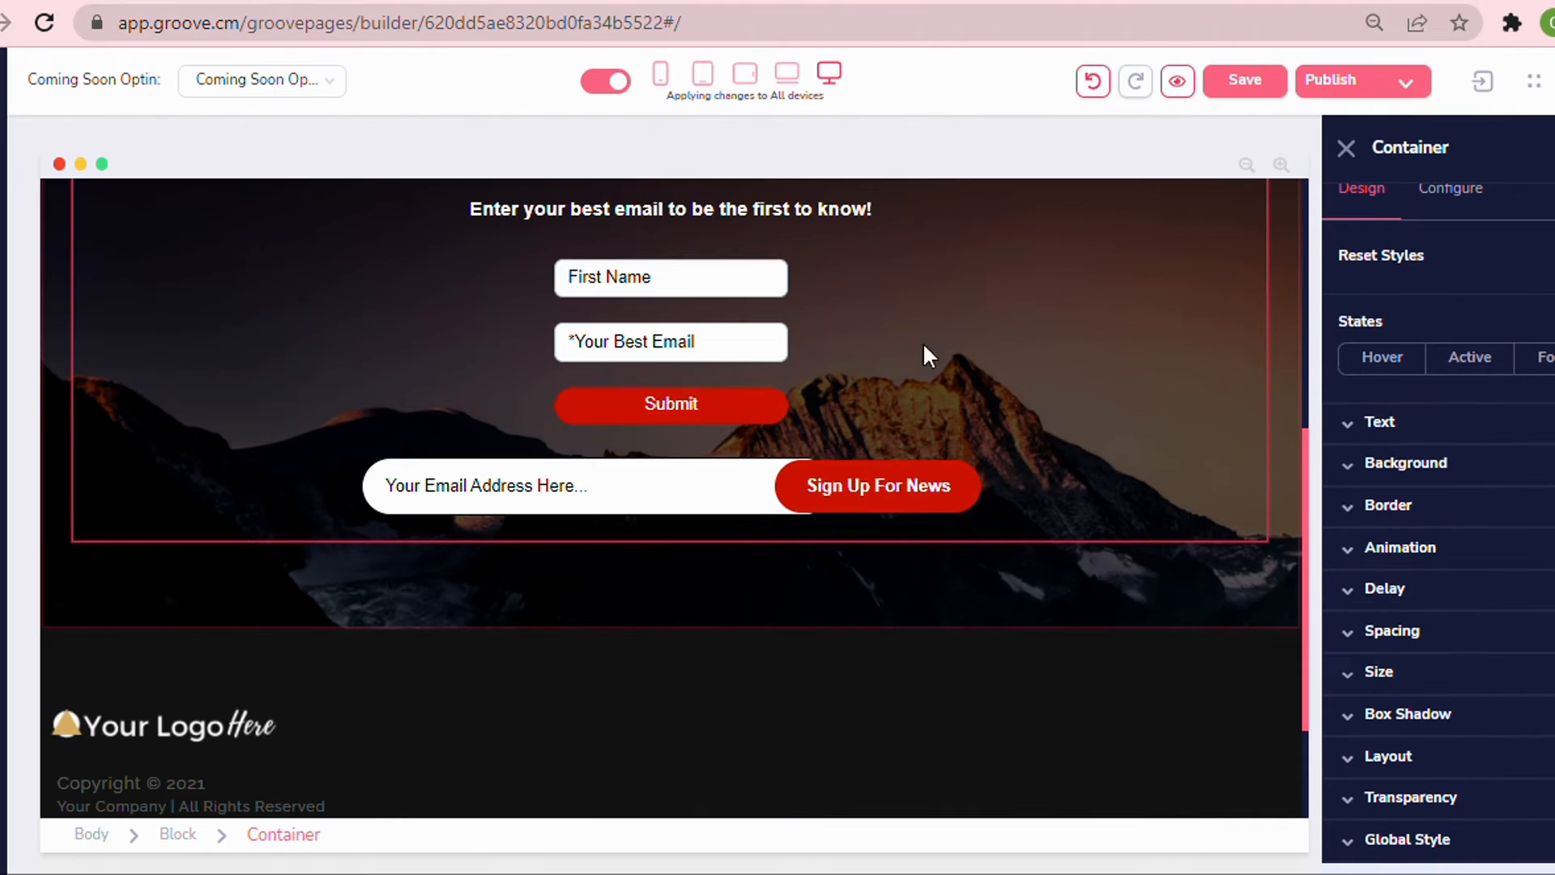
Round the corners of the email and First Name input fields to the maximum radius.
left_click(567, 354)
left_click(1288, 531)
left_click_drag(1349, 602, 1549, 603)
left_click(671, 279)
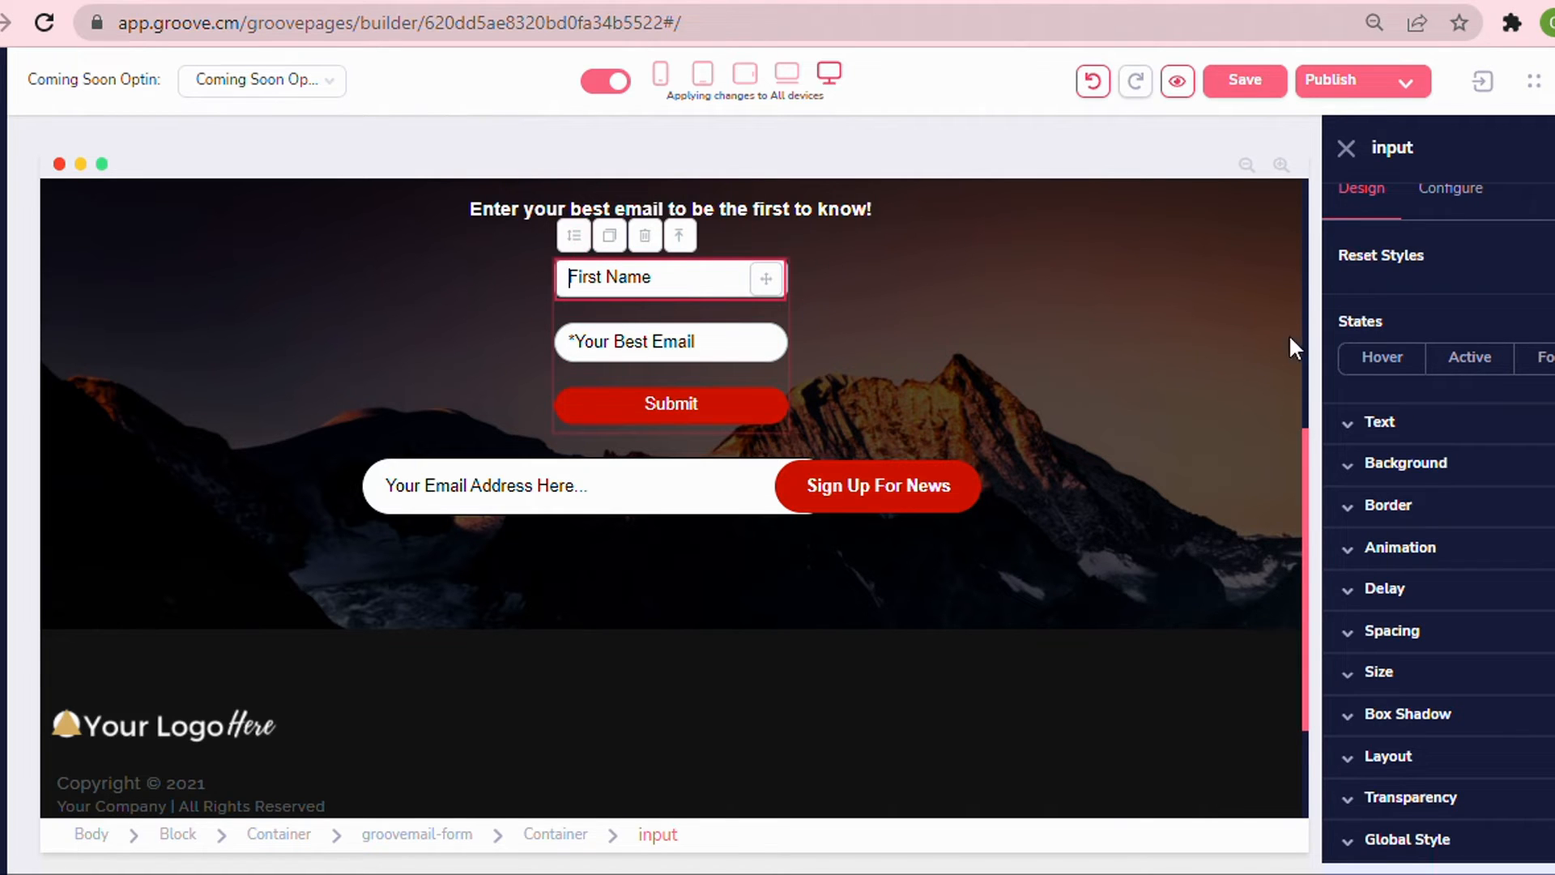
left_click(1410, 509)
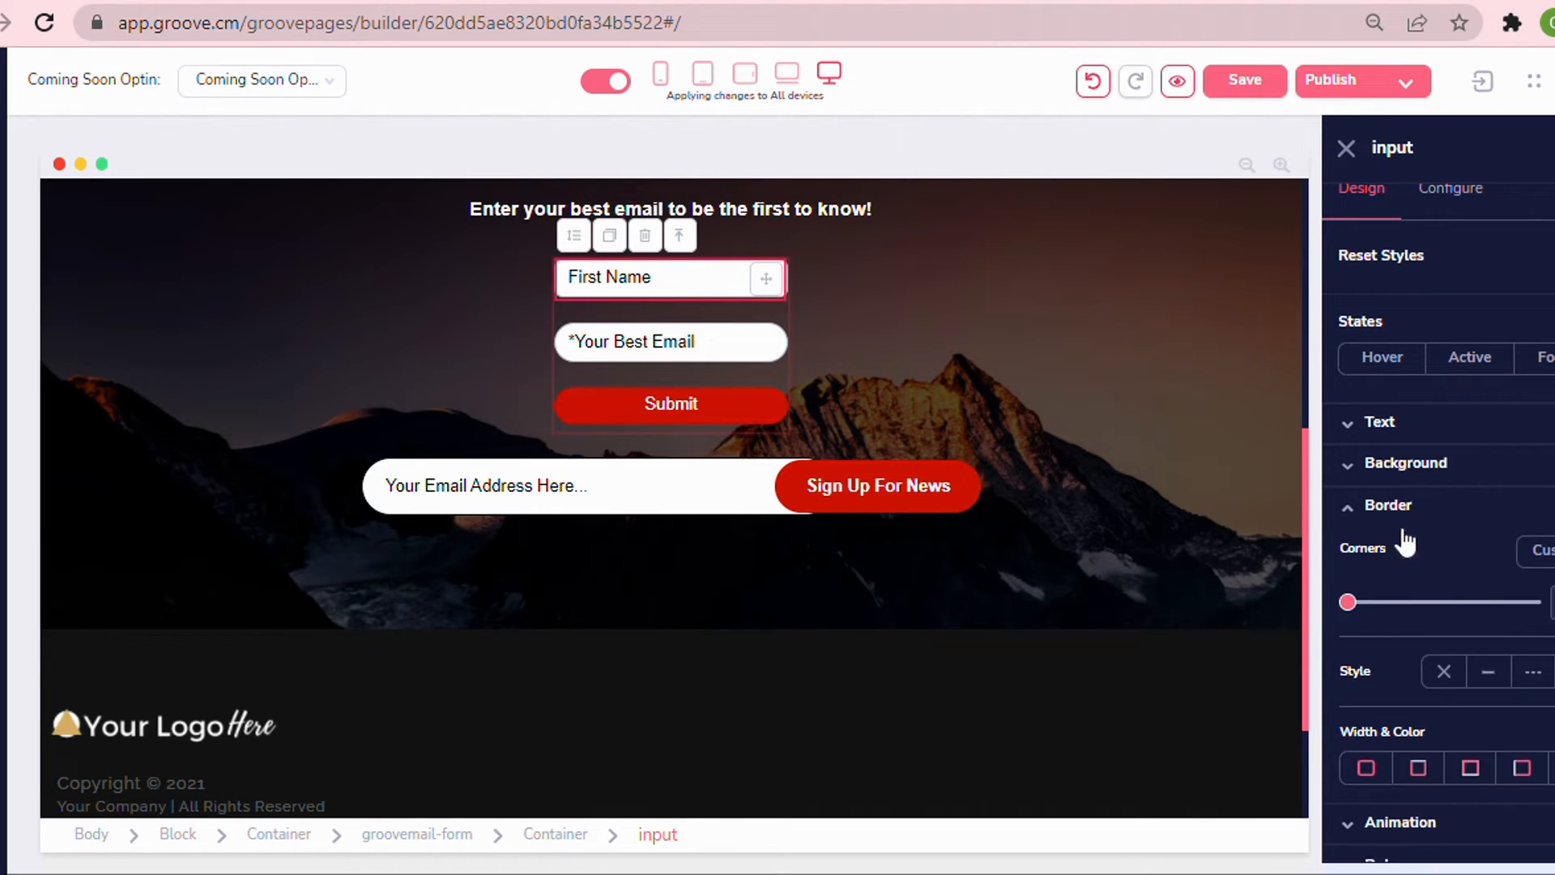
left_click_drag(1348, 602, 1544, 624)
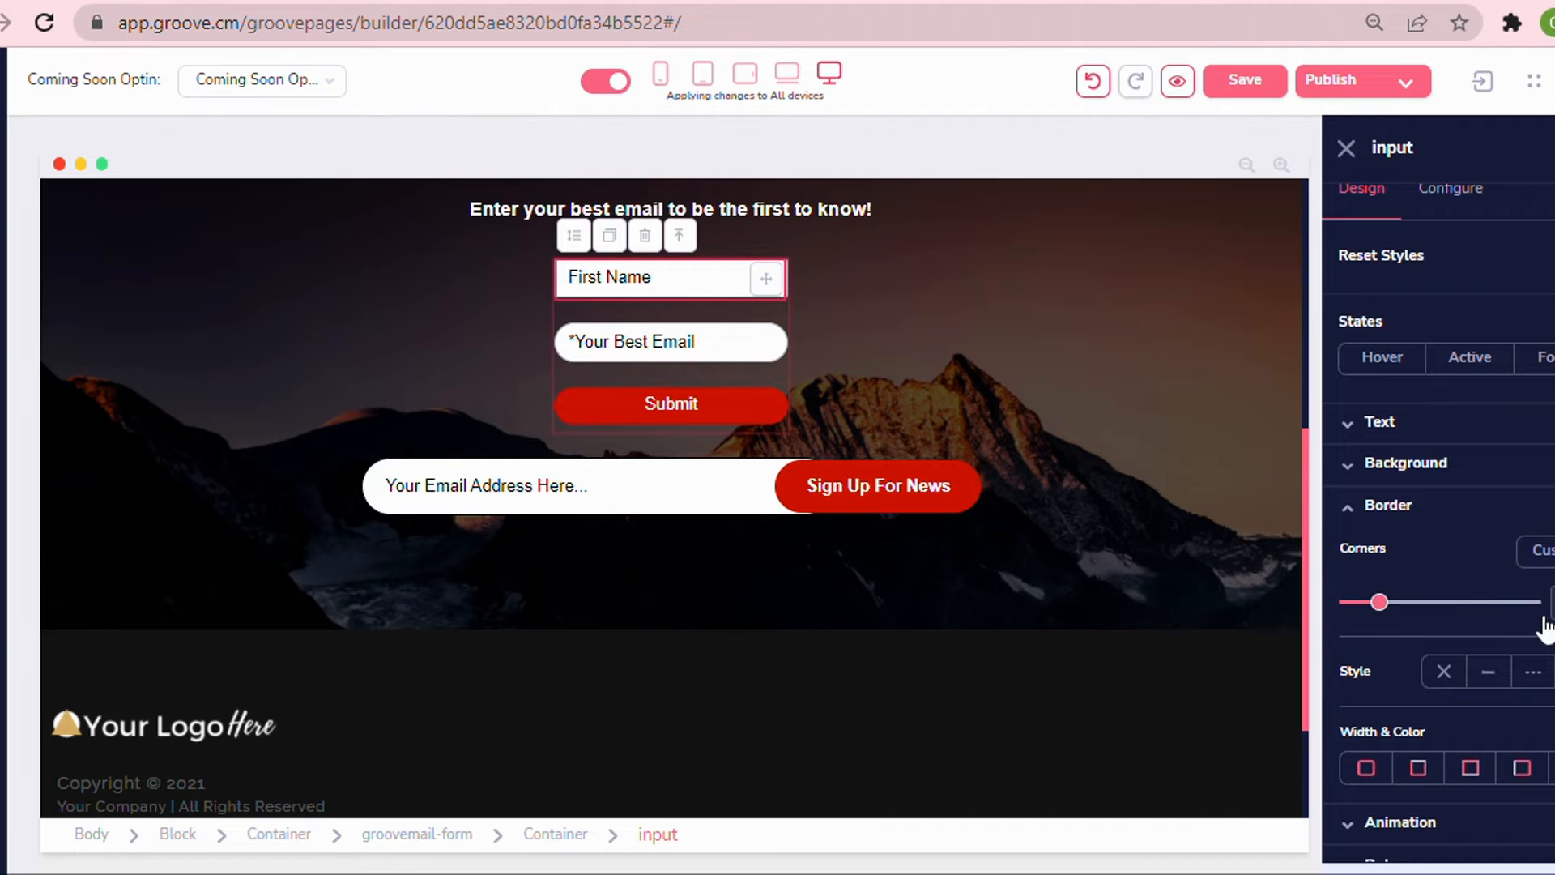
left_click(1033, 397)
Preview the opt-in section in mobile, tablet and desktop device views.
scroll(970, 401, "up", 2)
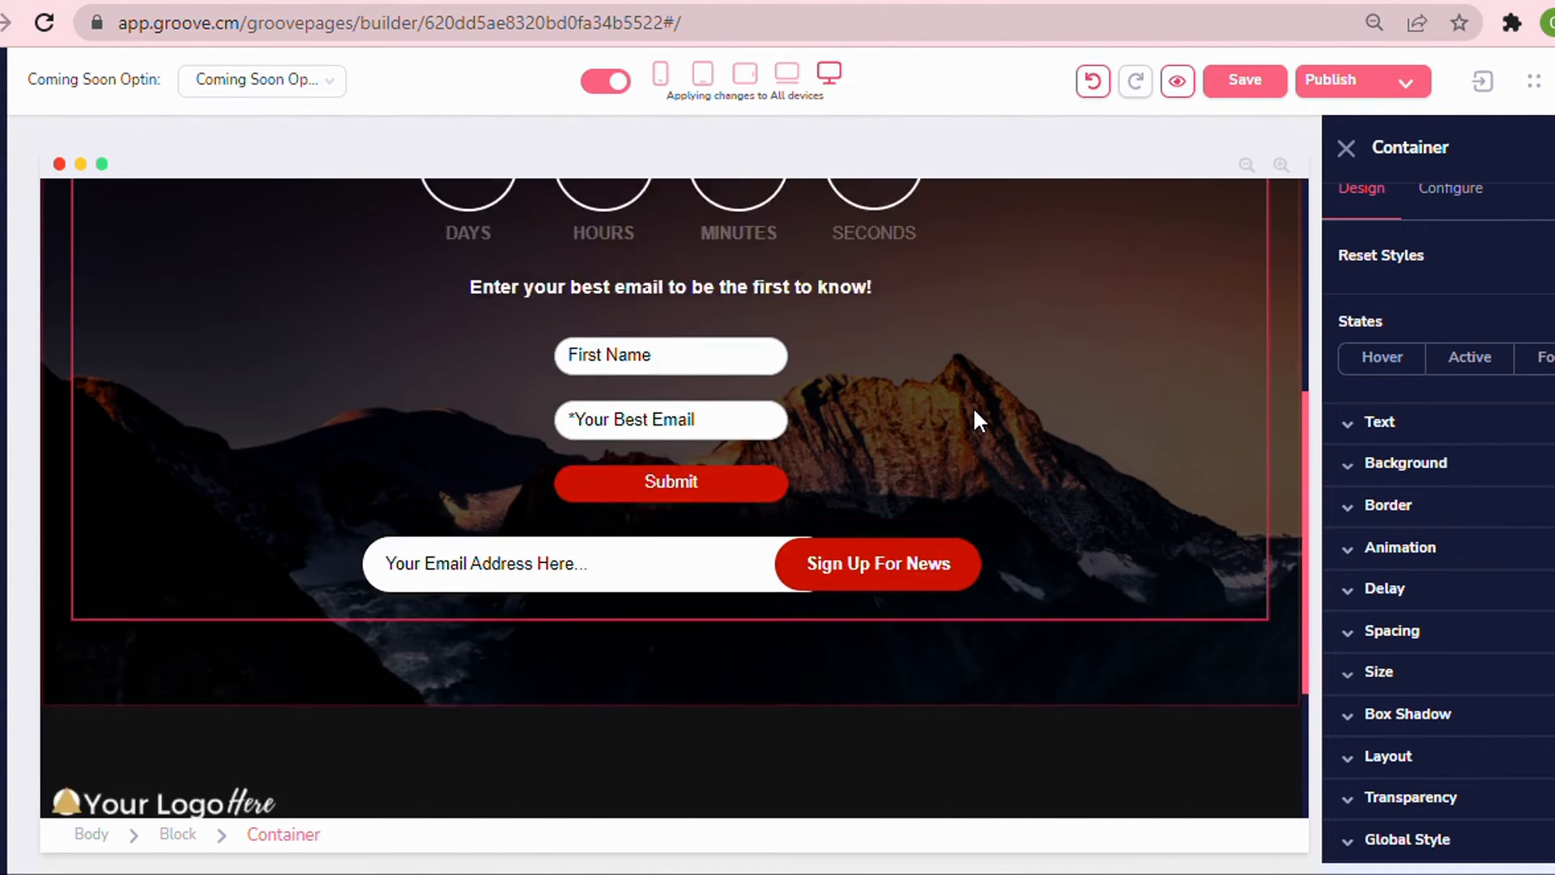
scroll(976, 411, "down", 1)
left_click(661, 79)
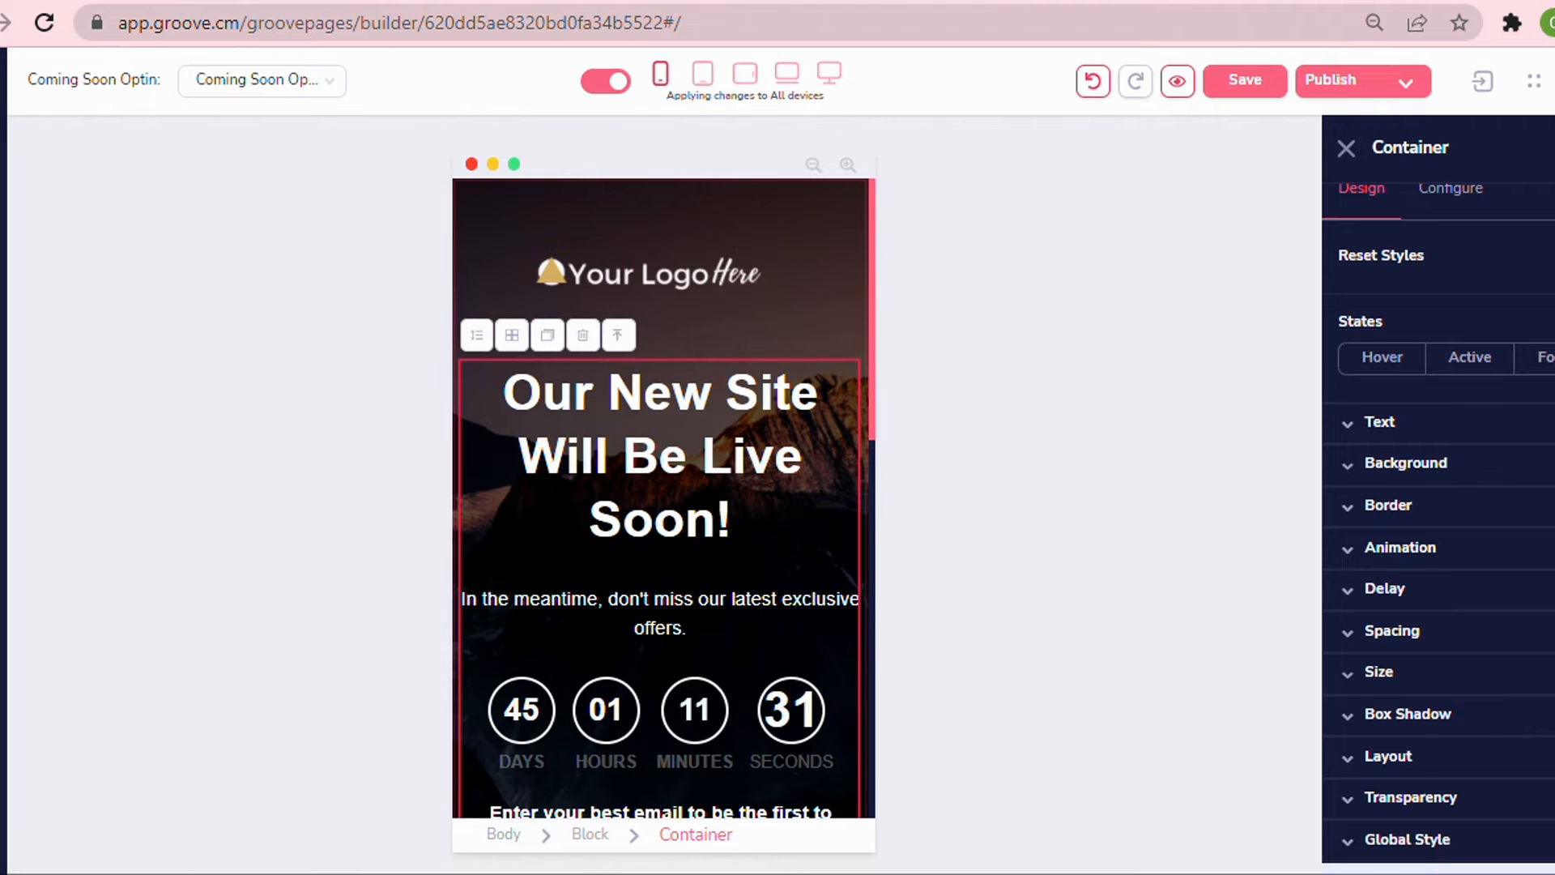
scroll(752, 445, "down", 5)
scroll(760, 483, "up", 8)
scroll(761, 483, "down", 8)
scroll(762, 483, "up", 8)
scroll(799, 382, "down", 8)
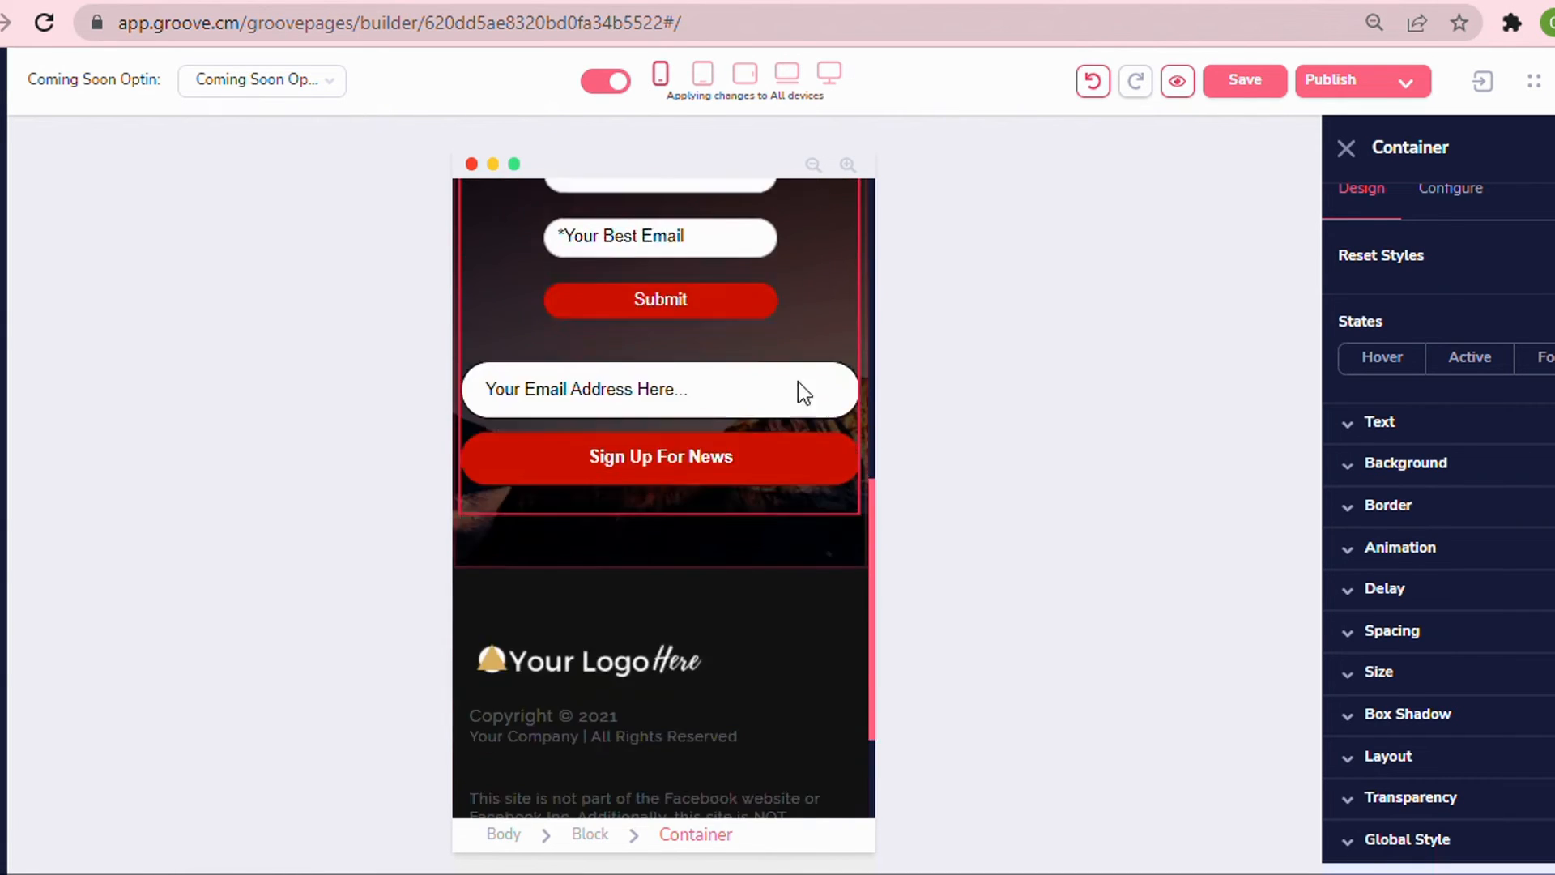
scroll(797, 377, "up", 8)
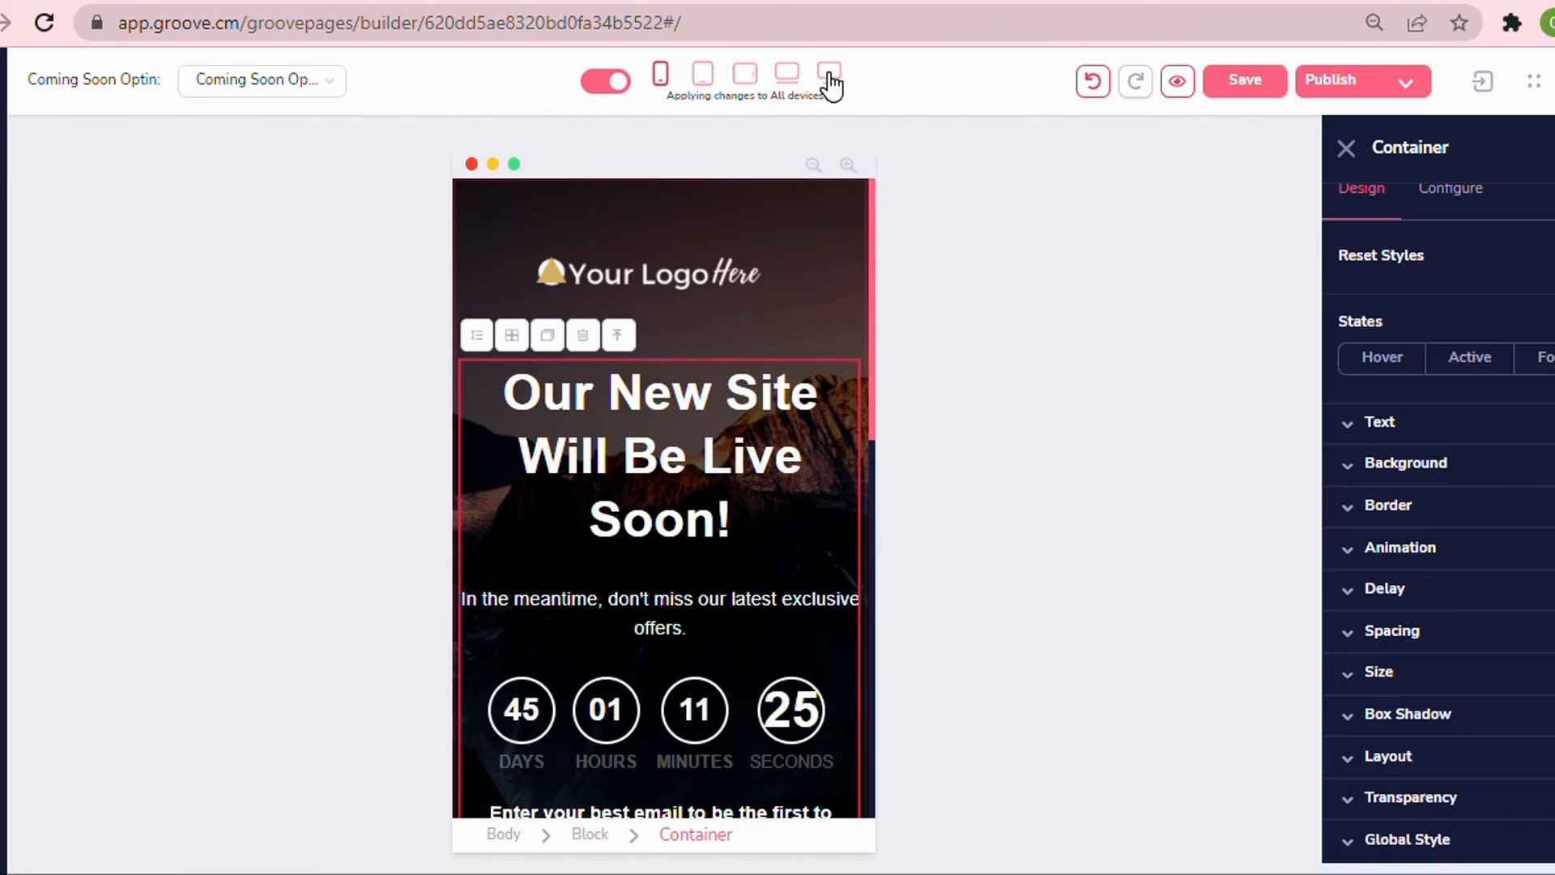
left_click(830, 79)
scroll(965, 381, "down", 6)
scroll(965, 391, "up", 6)
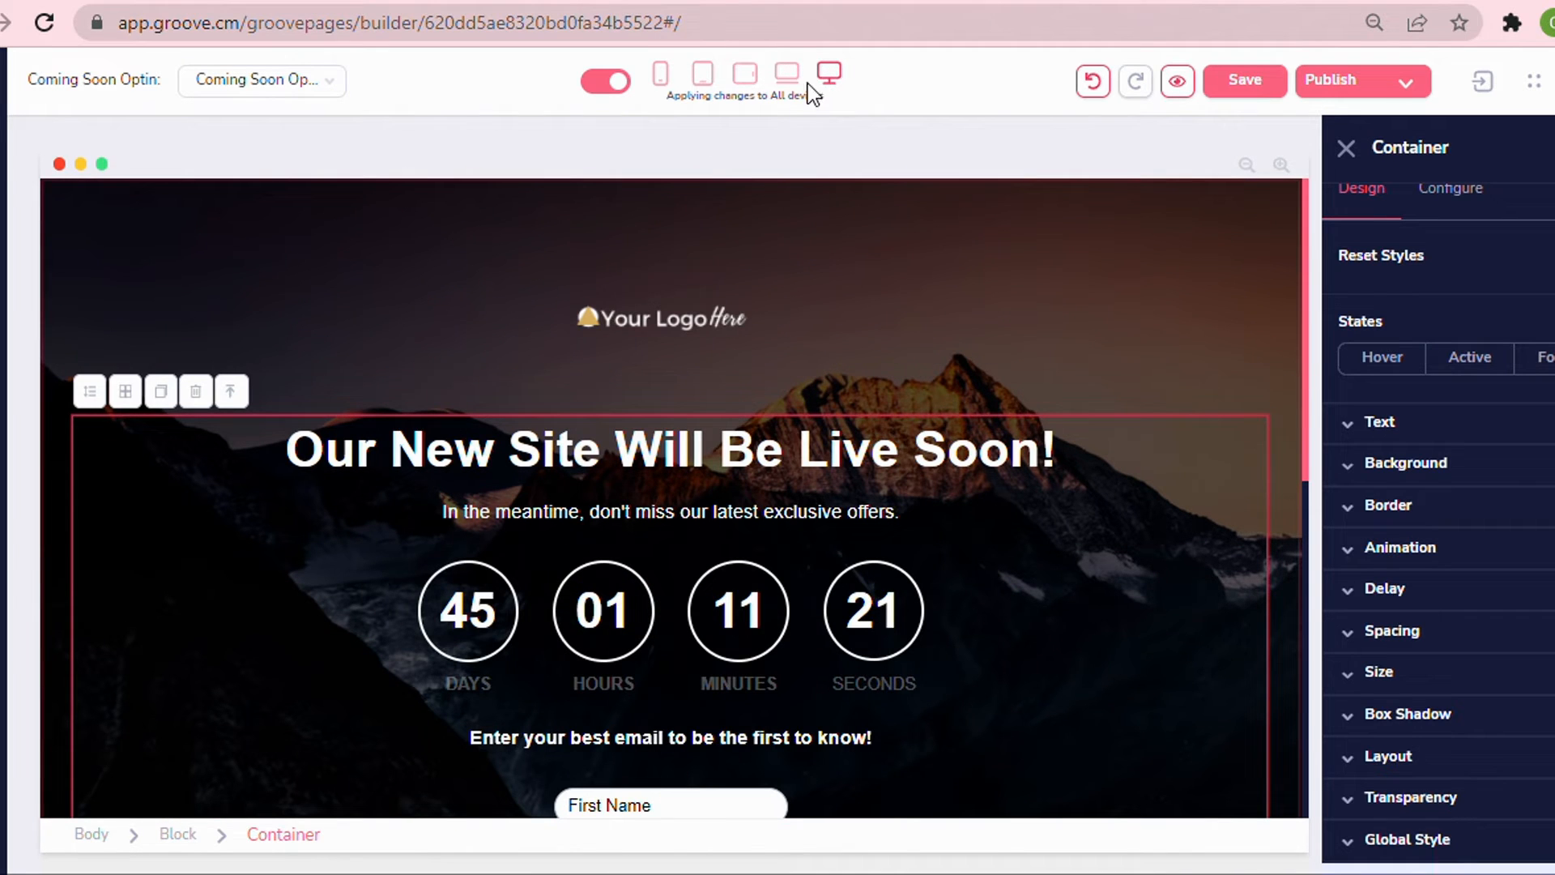
left_click(787, 73)
left_click(704, 77)
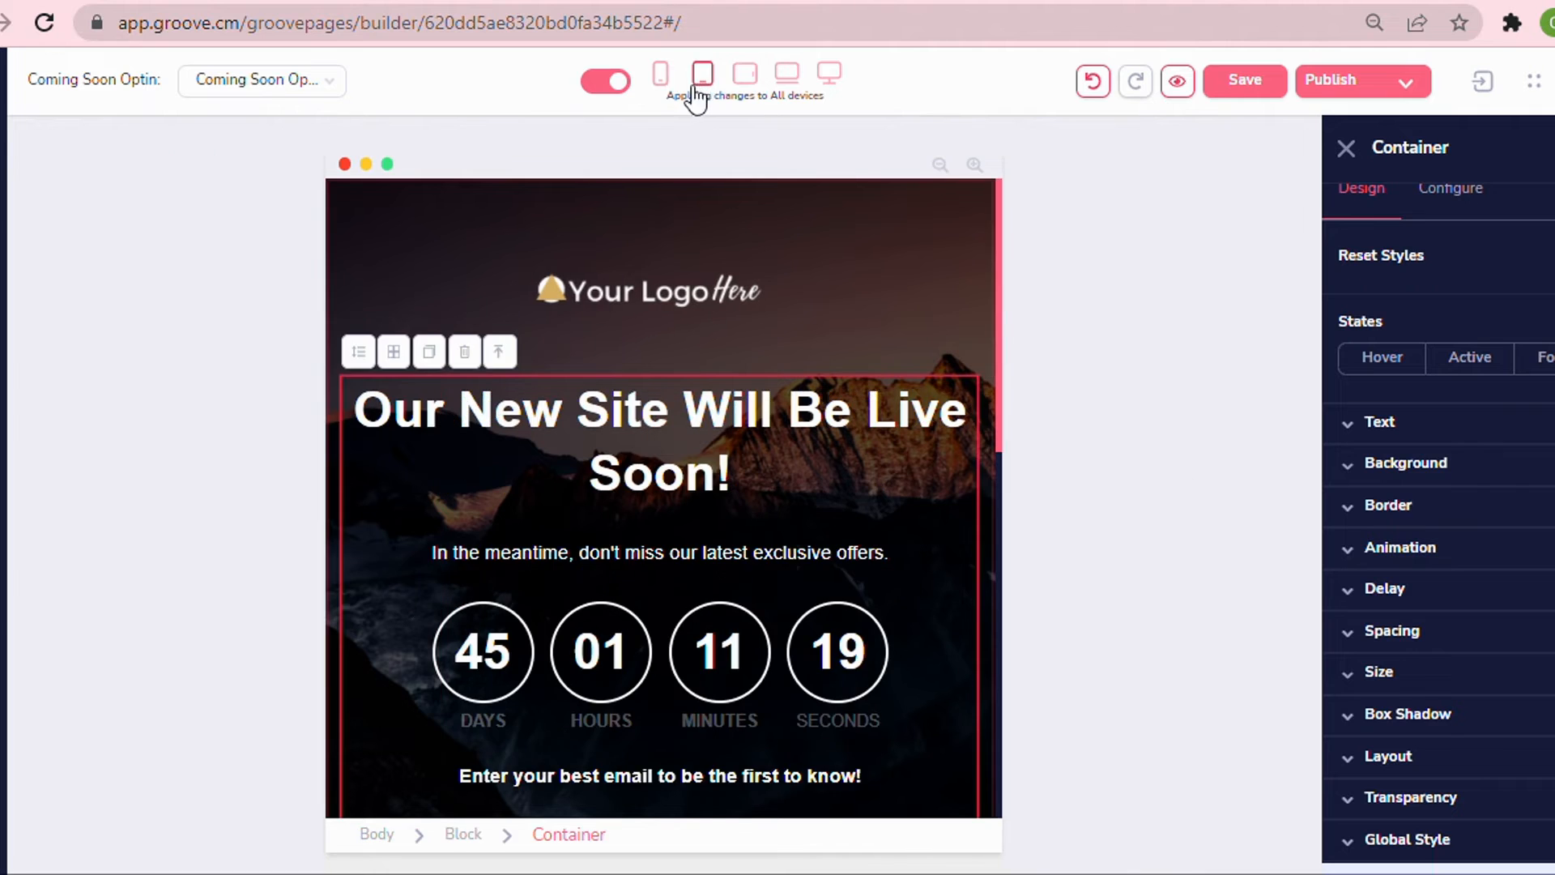
left_click(660, 75)
scroll(732, 400, "down", 5)
scroll(727, 388, "up", 5)
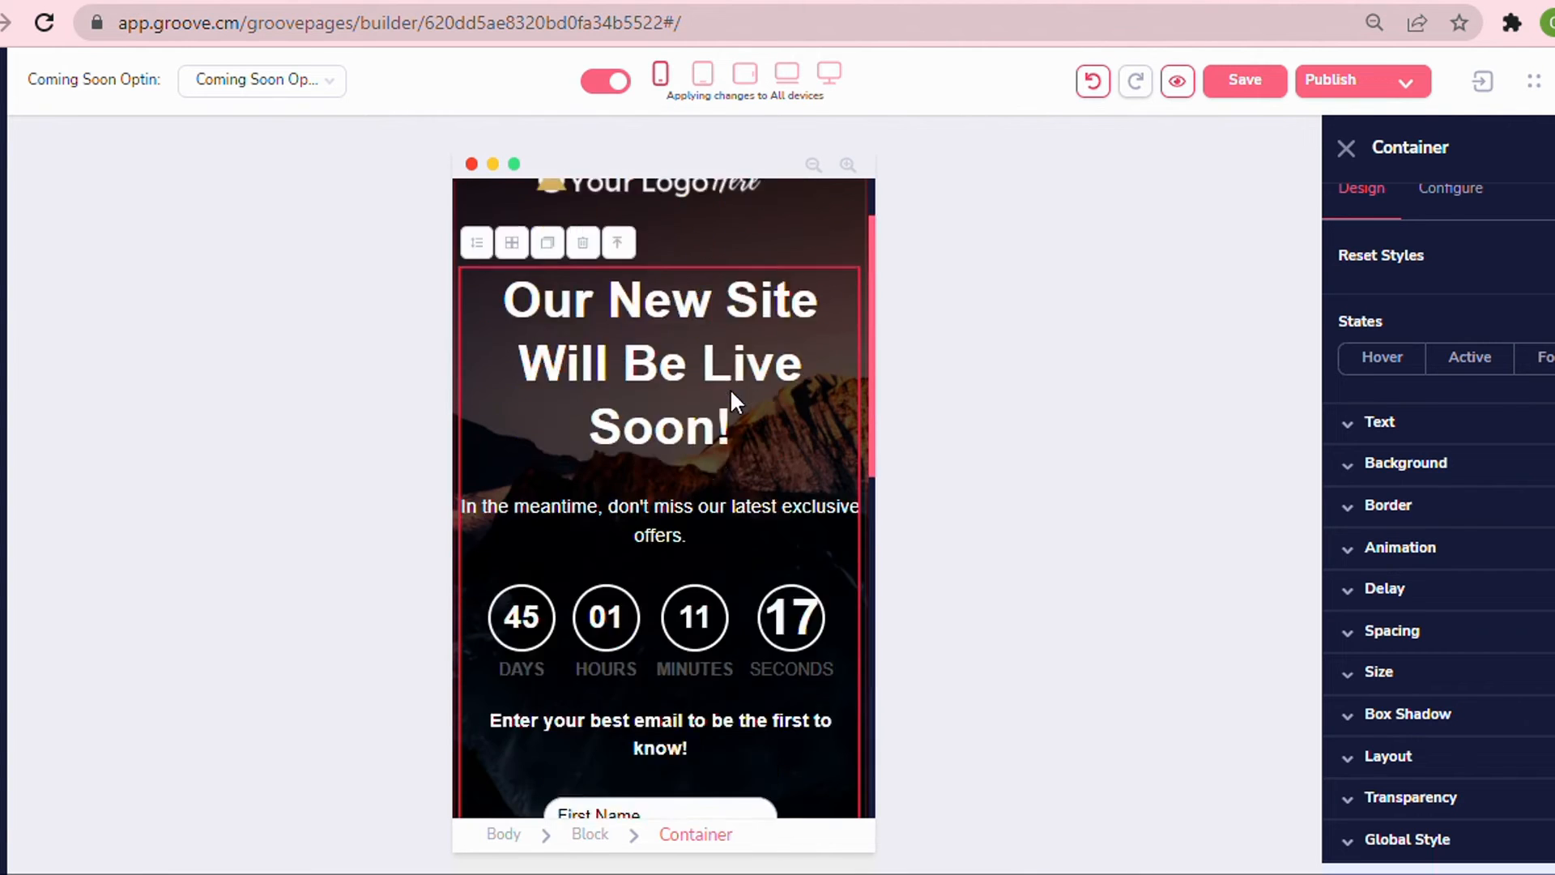
left_click(841, 85)
scroll(1015, 486, "down", 5)
scroll(891, 494, "up", 3)
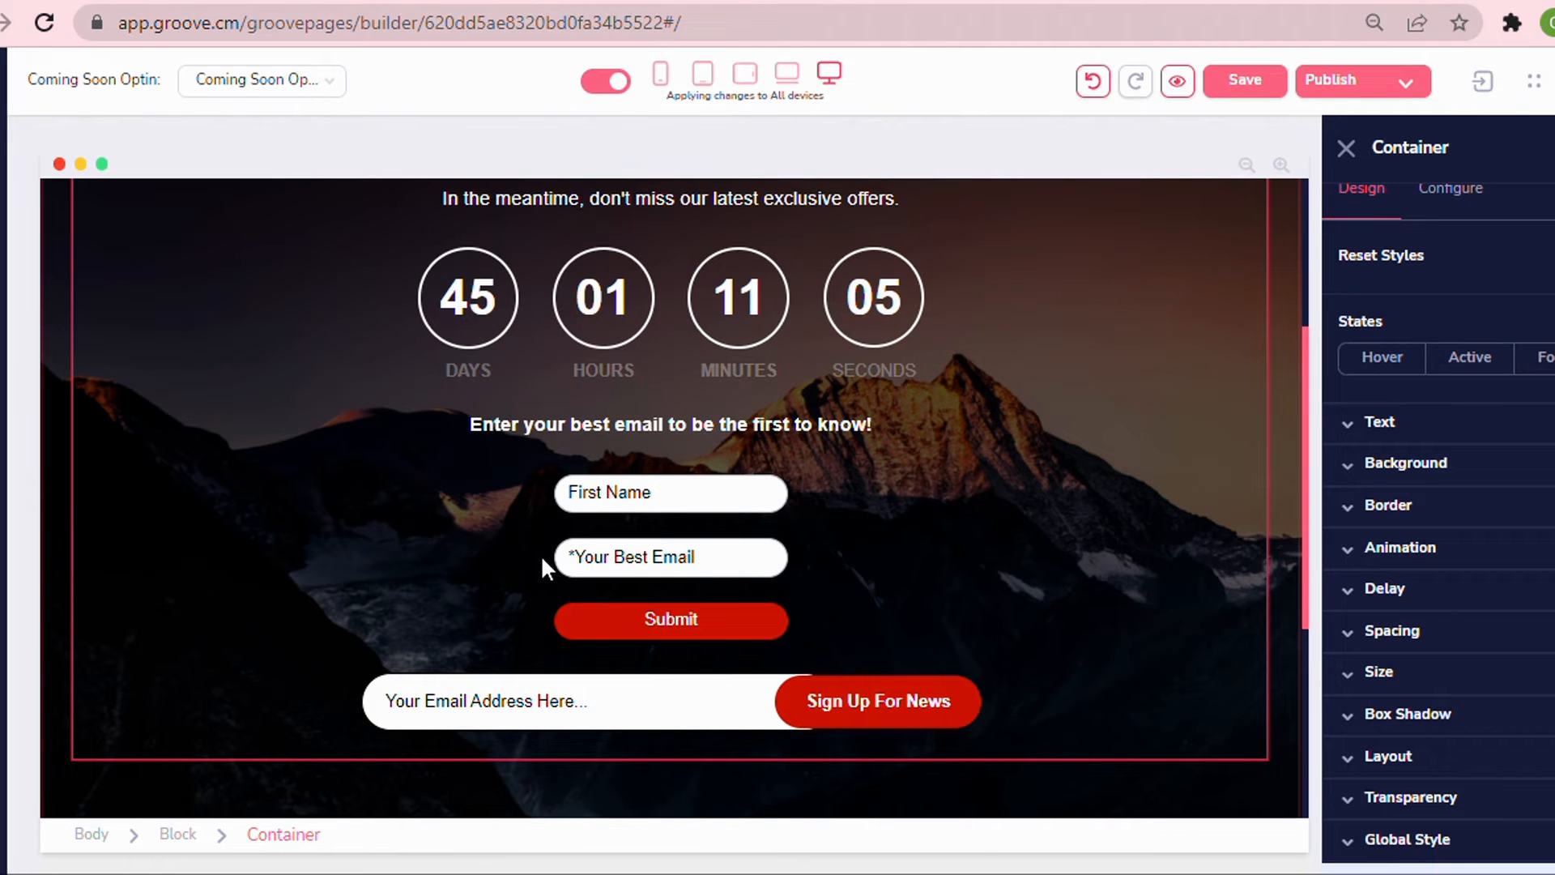
left_click(660, 75)
scroll(678, 502, "down", 5)
scroll(702, 521, "up", 5)
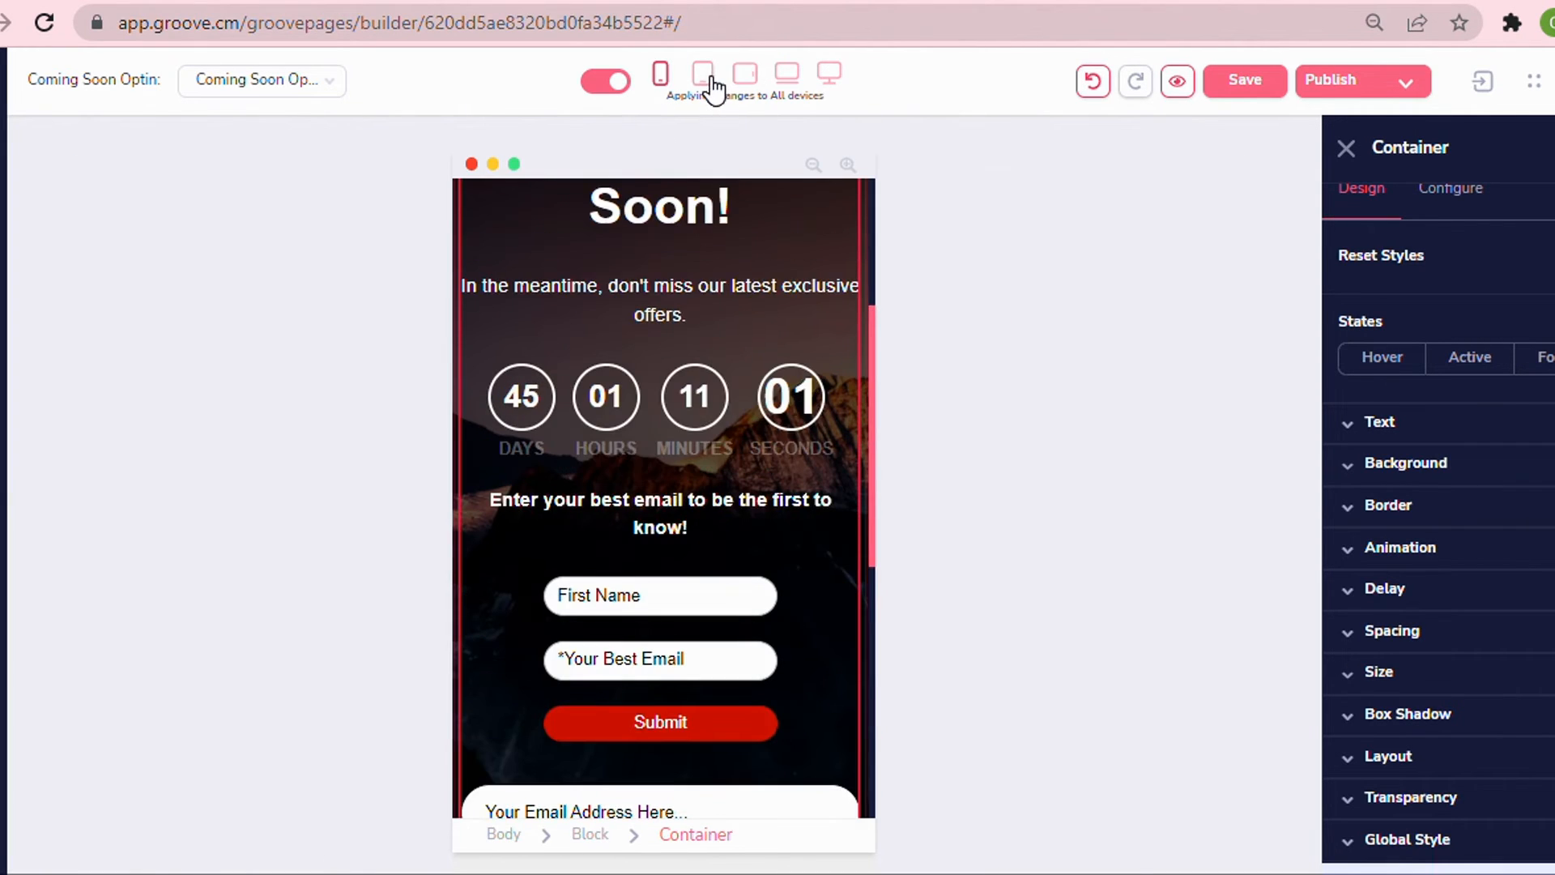
left_click(705, 80)
scroll(721, 512, "down", 5)
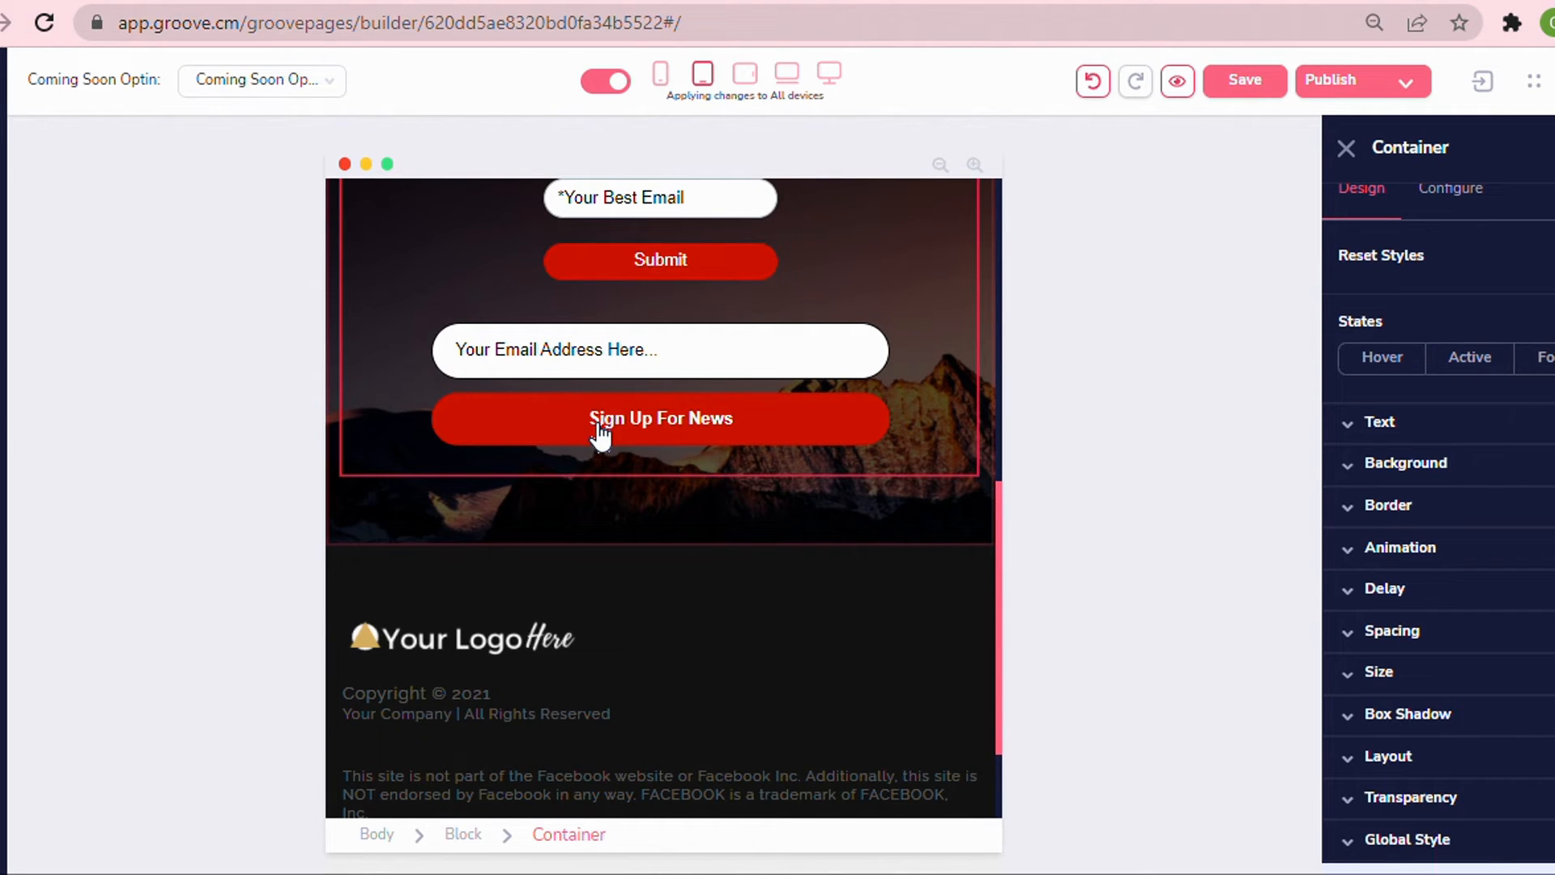
scroll(600, 434, "up", 2)
left_click(828, 75)
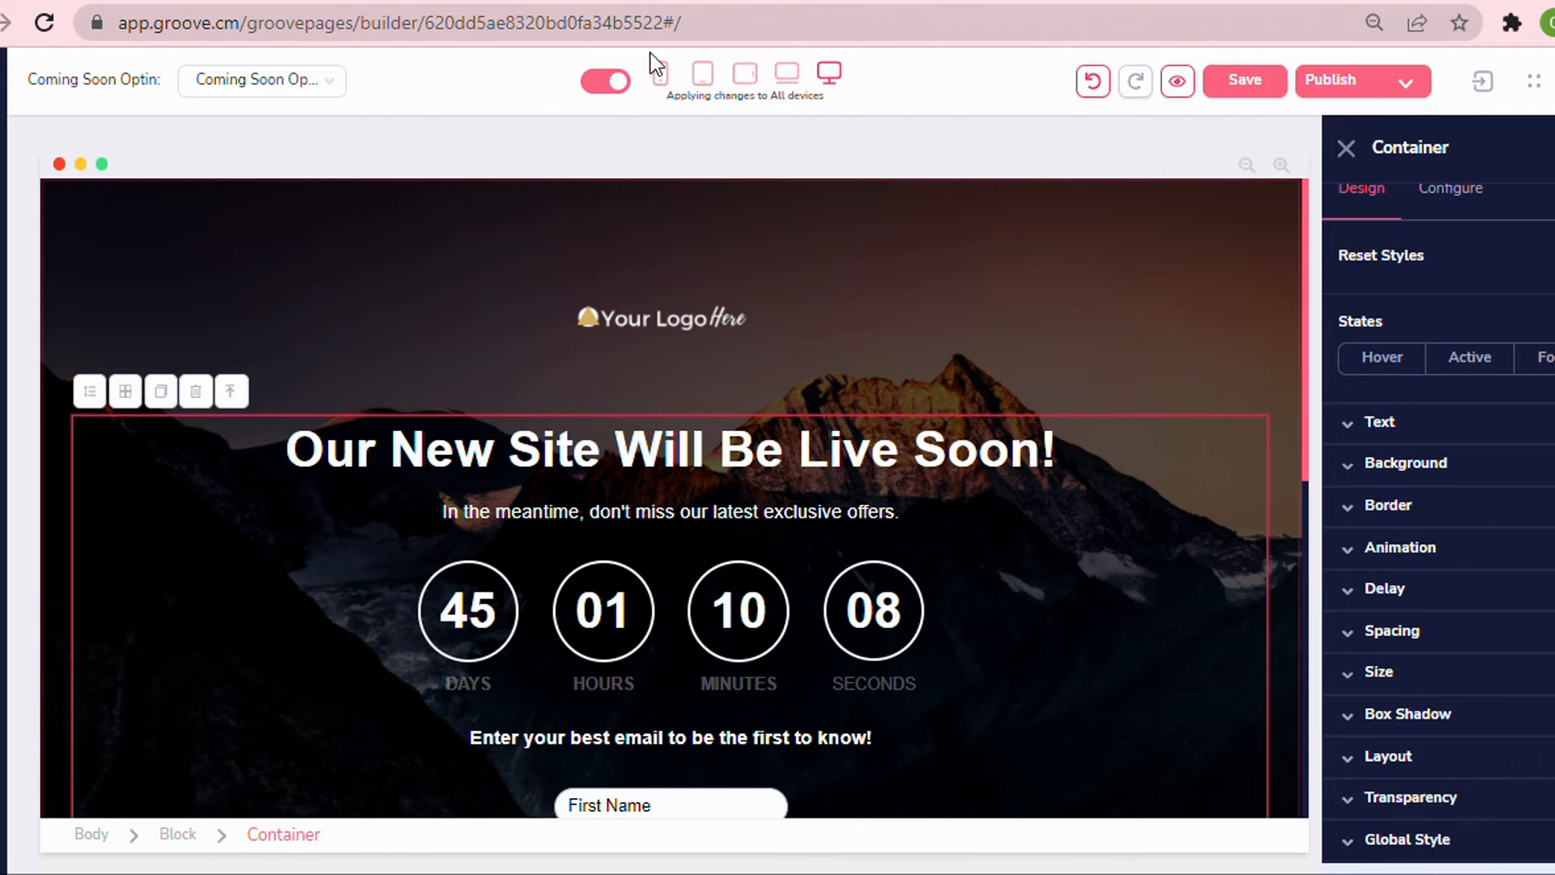
Switch to desktop-only changes and color the main headline text teal #1BC7B1.
left_click(612, 84)
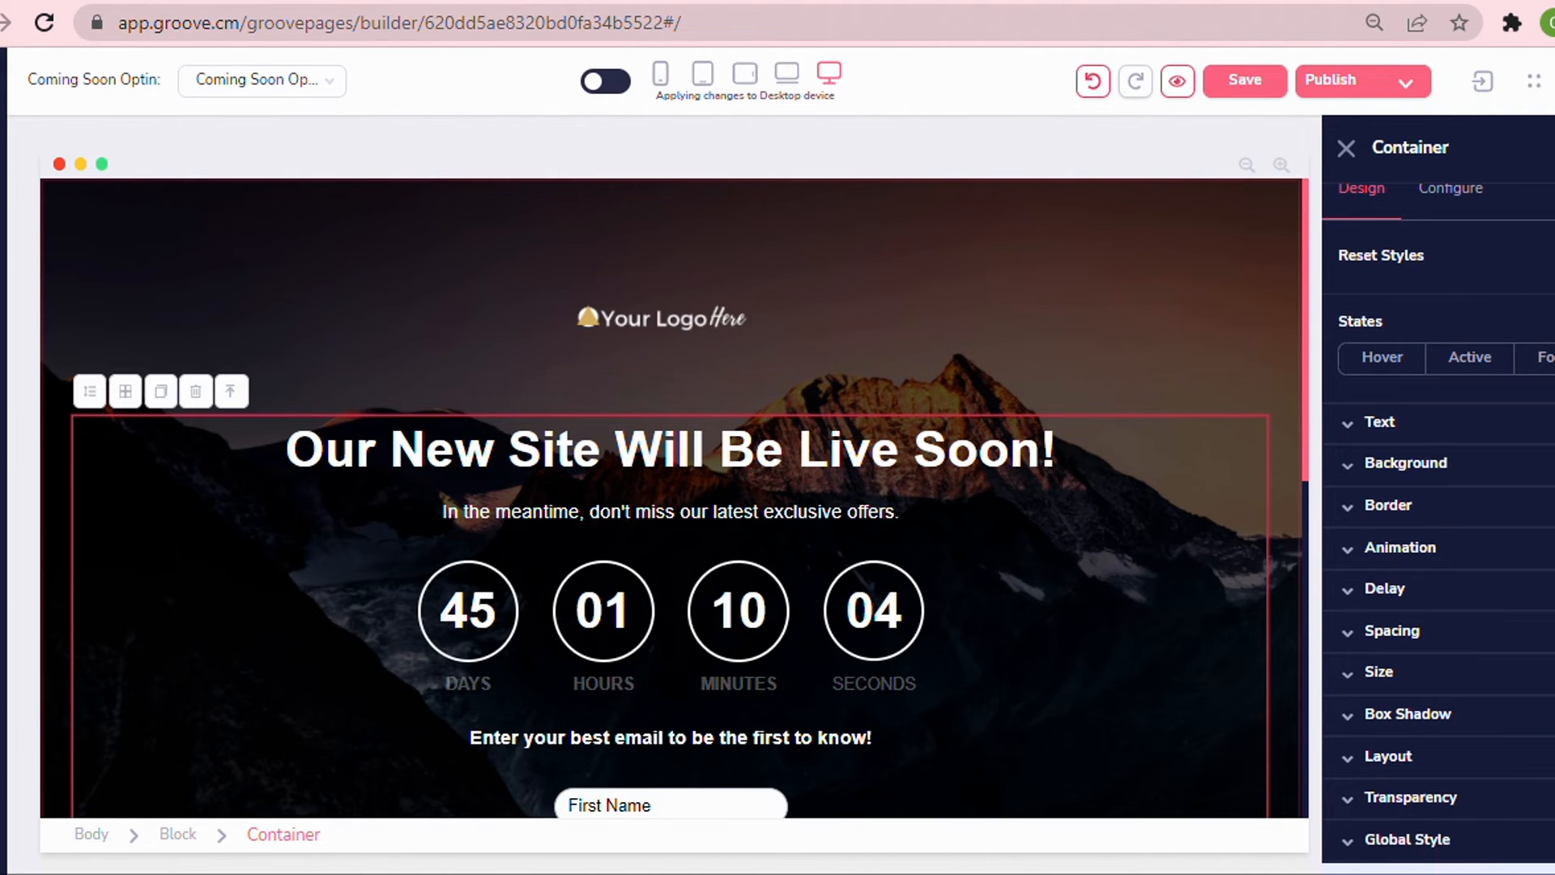
left_click_drag(287, 450, 1040, 450)
left_click_drag(1040, 450, 1076, 445)
left_click(1380, 423)
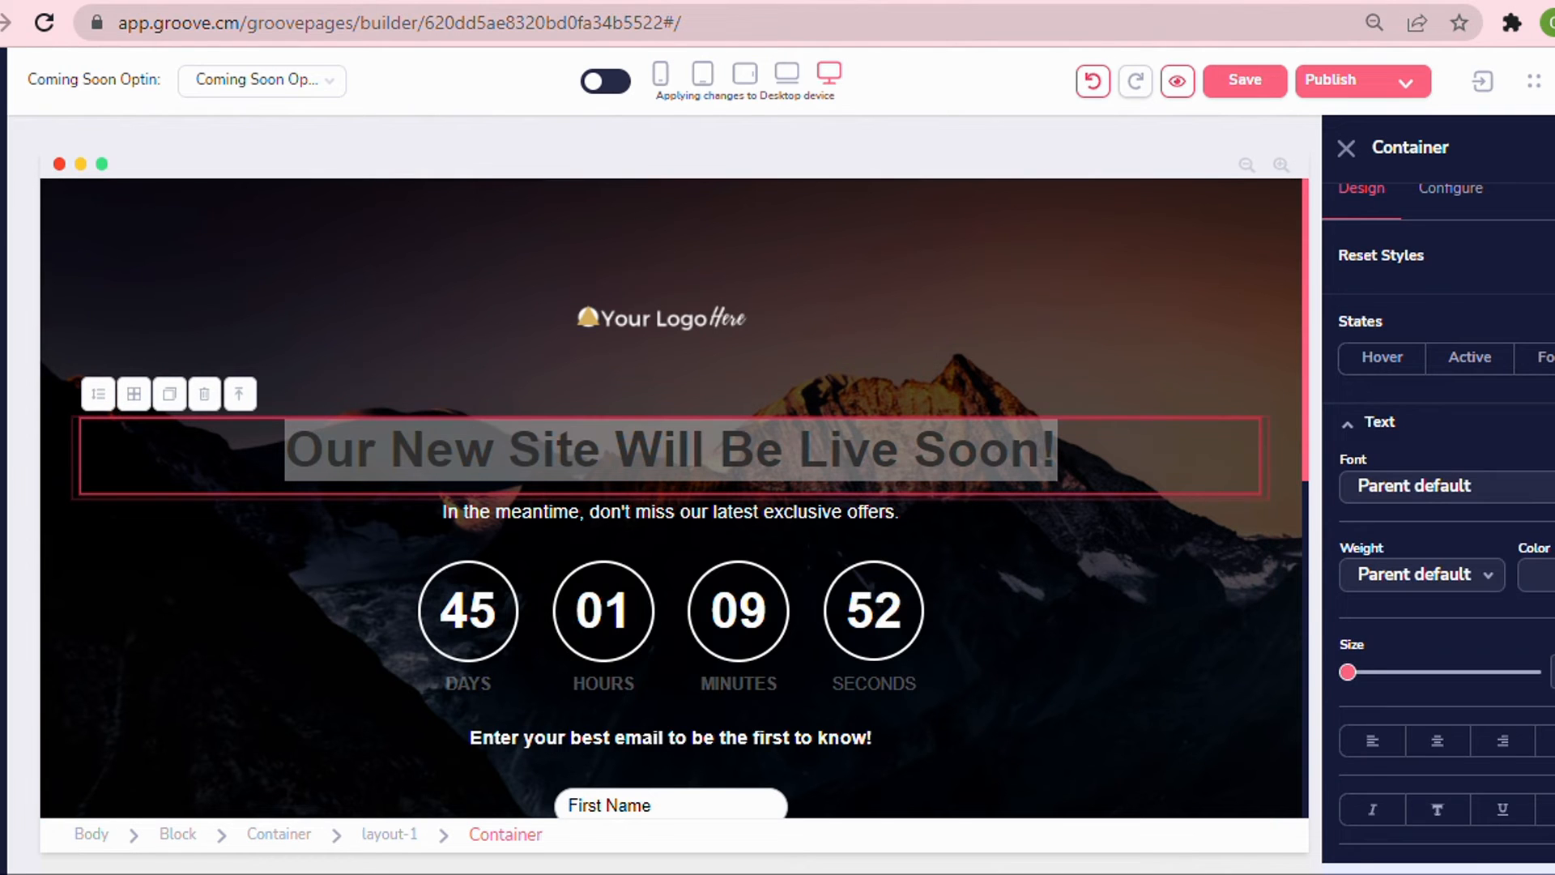
left_click(1535, 576)
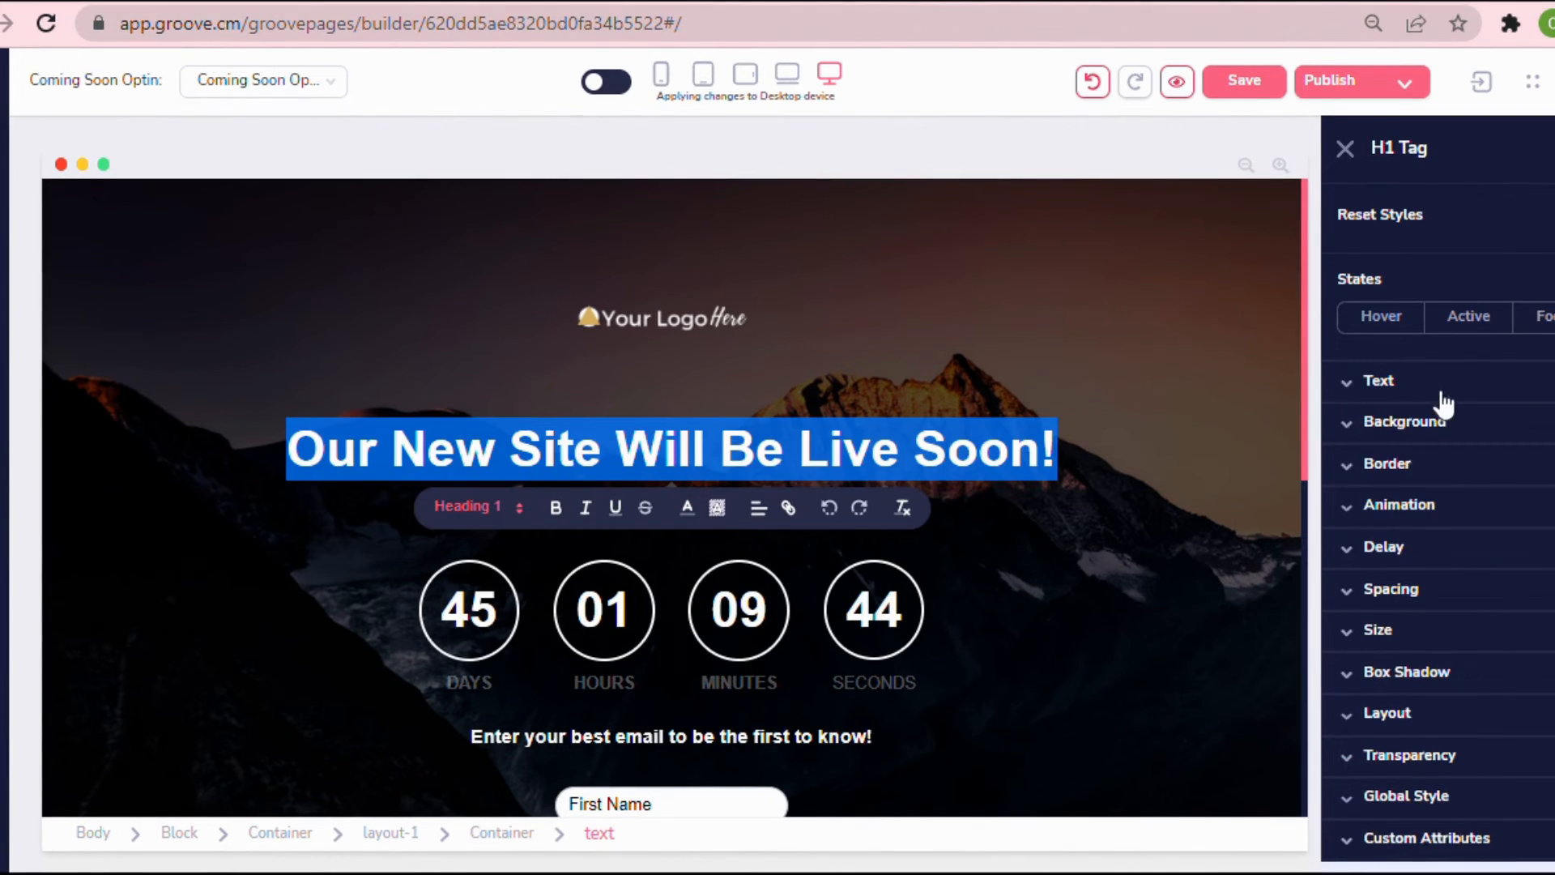
left_click(1441, 394)
left_click(1535, 532)
scroll(1523, 538, "down", 3)
left_click(1387, 675)
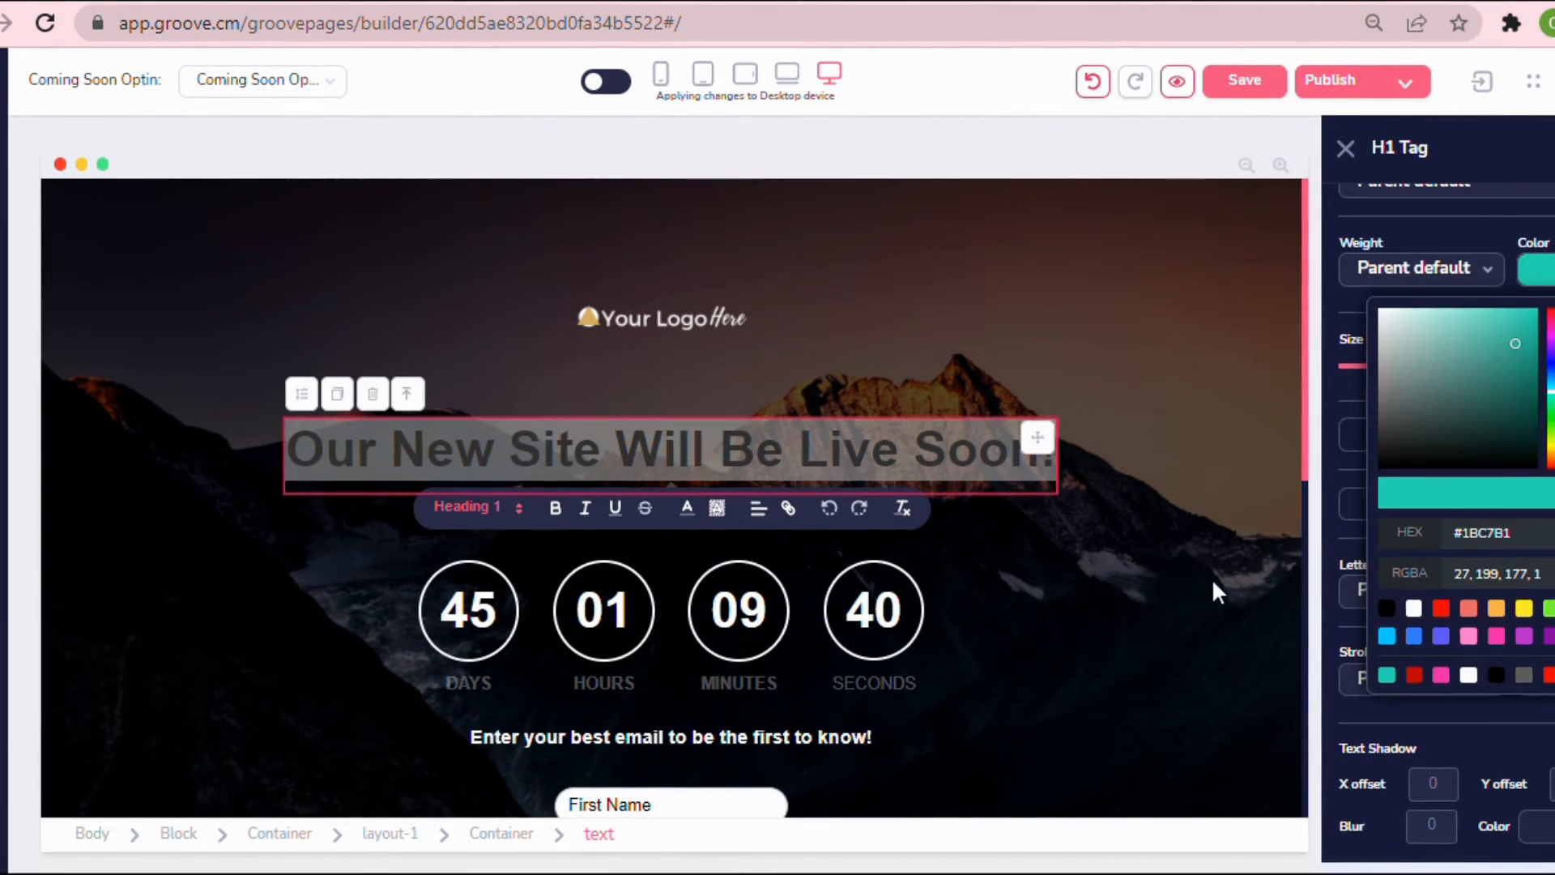
left_click(1212, 577)
Set the First Name field to a fixed width of 385 px and a fixed height of 55 px.
scroll(1136, 462, "down", 5)
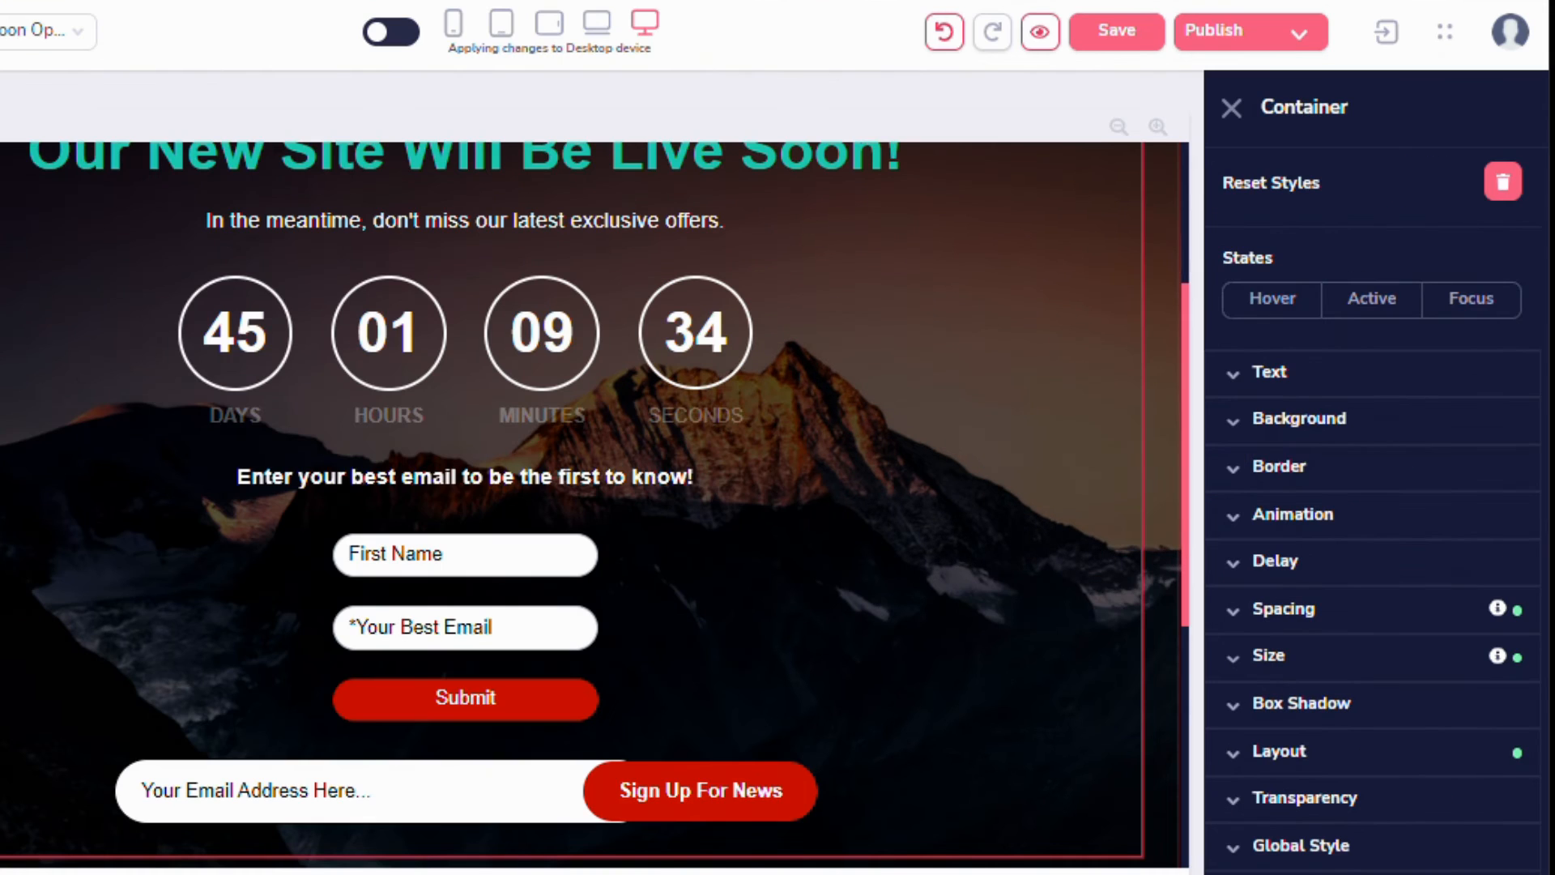
left_click(503, 556)
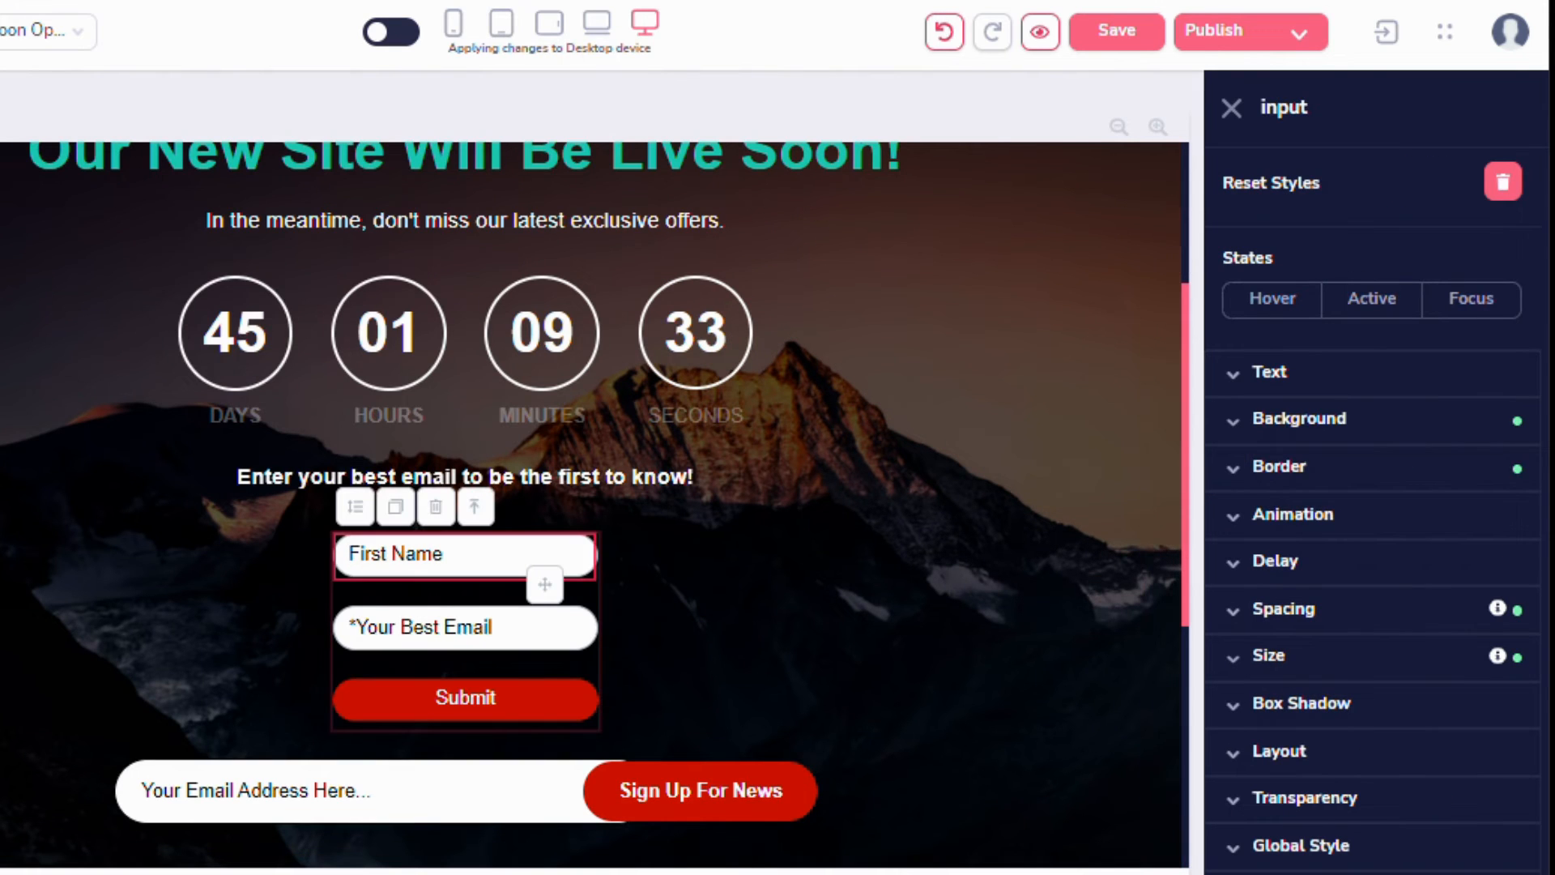
left_click(1279, 676)
scroll(1347, 719, "down", 4)
left_click(1369, 436)
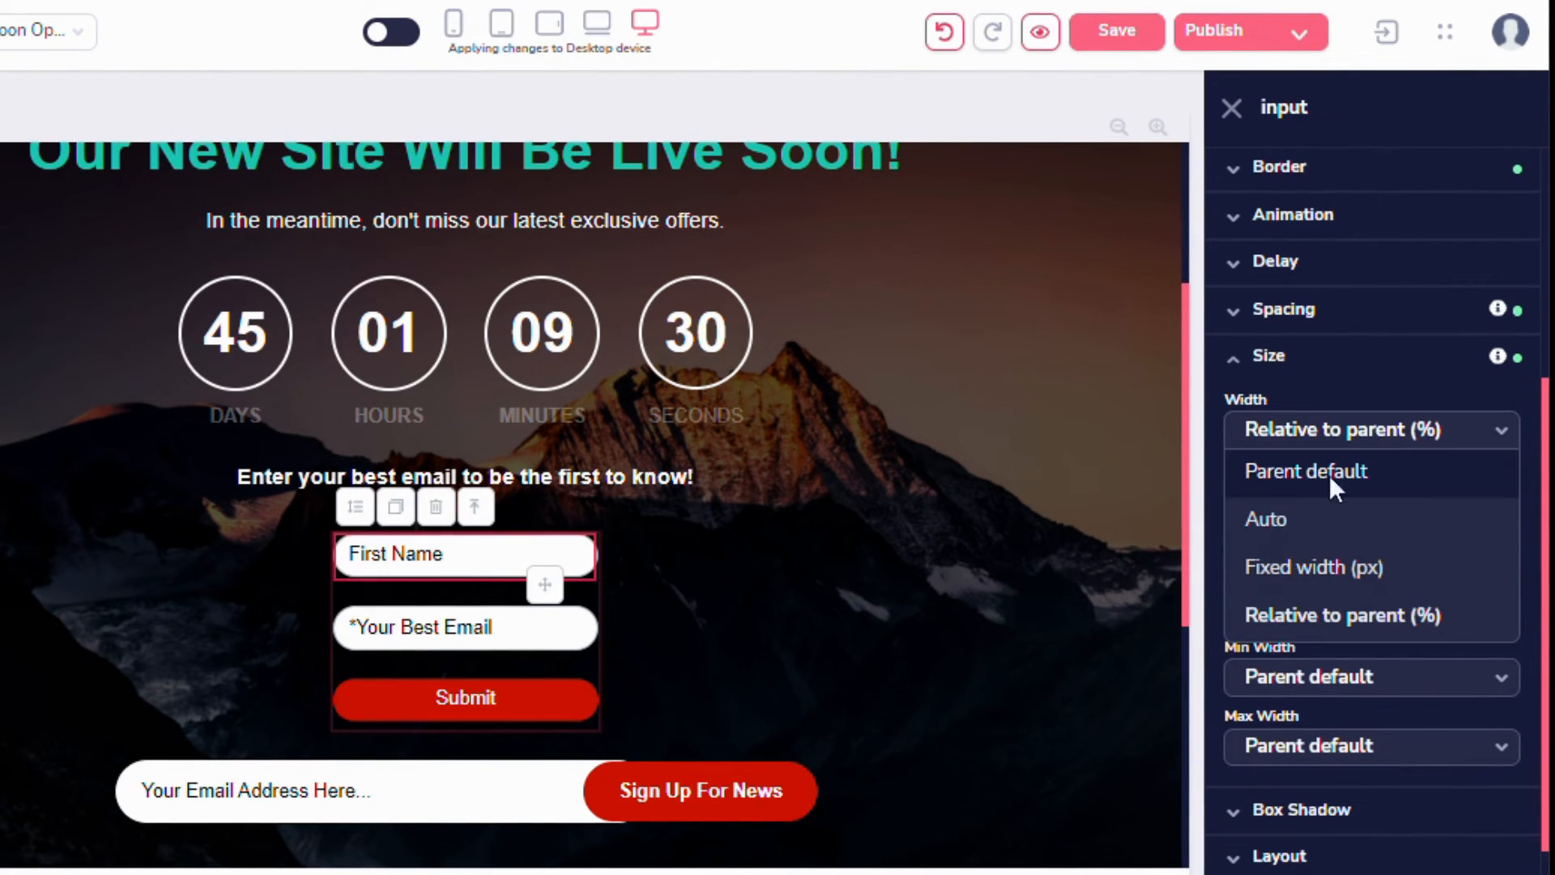
left_click(1296, 567)
left_click_drag(1239, 495, 1306, 506)
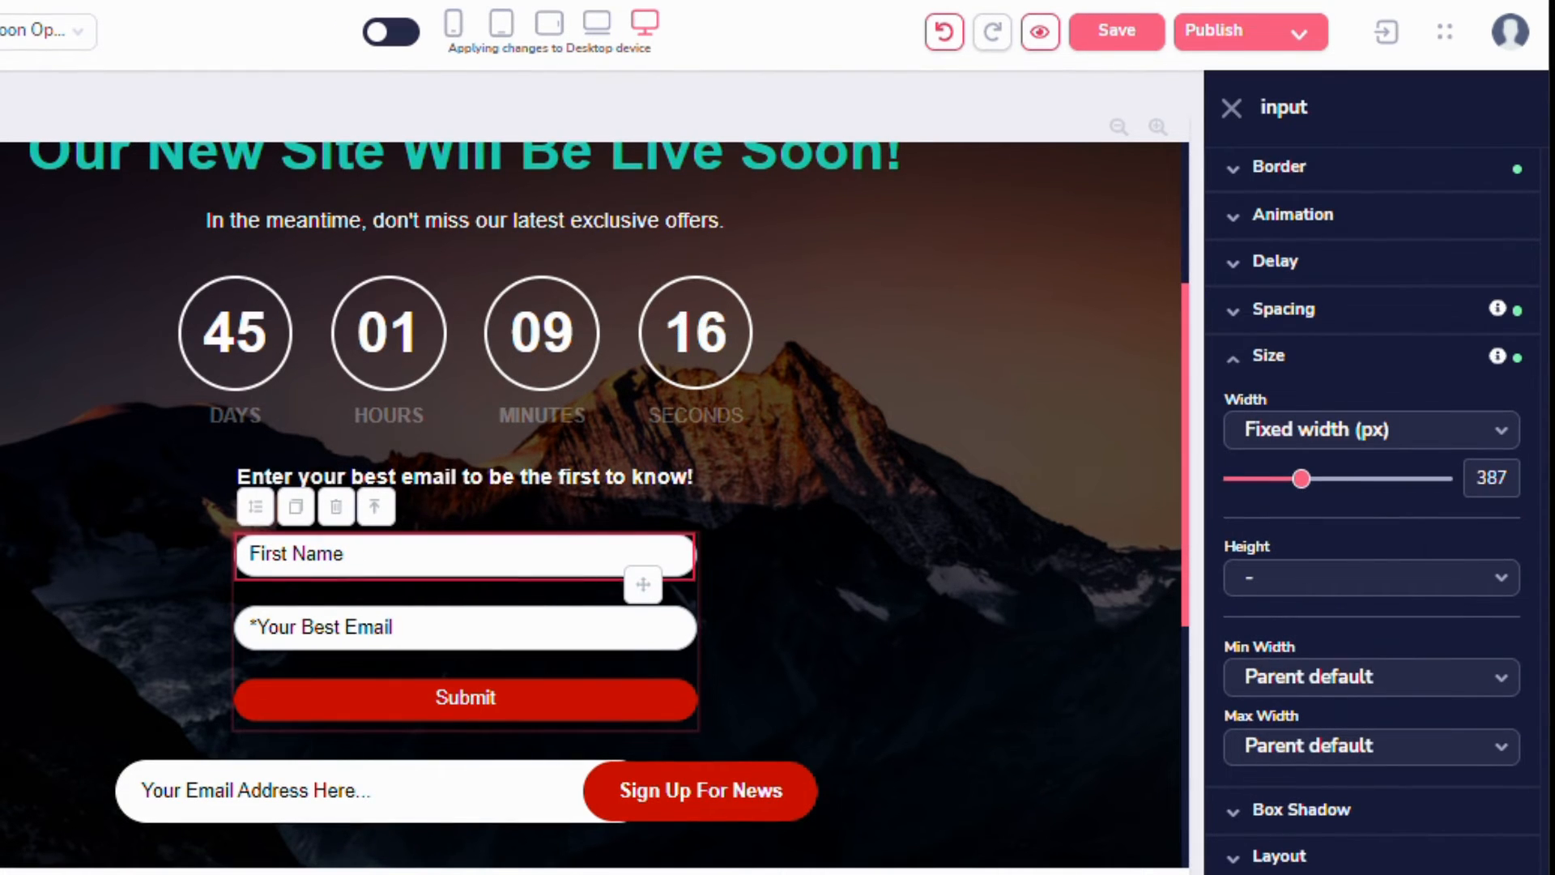
key("Left")
key("Left")
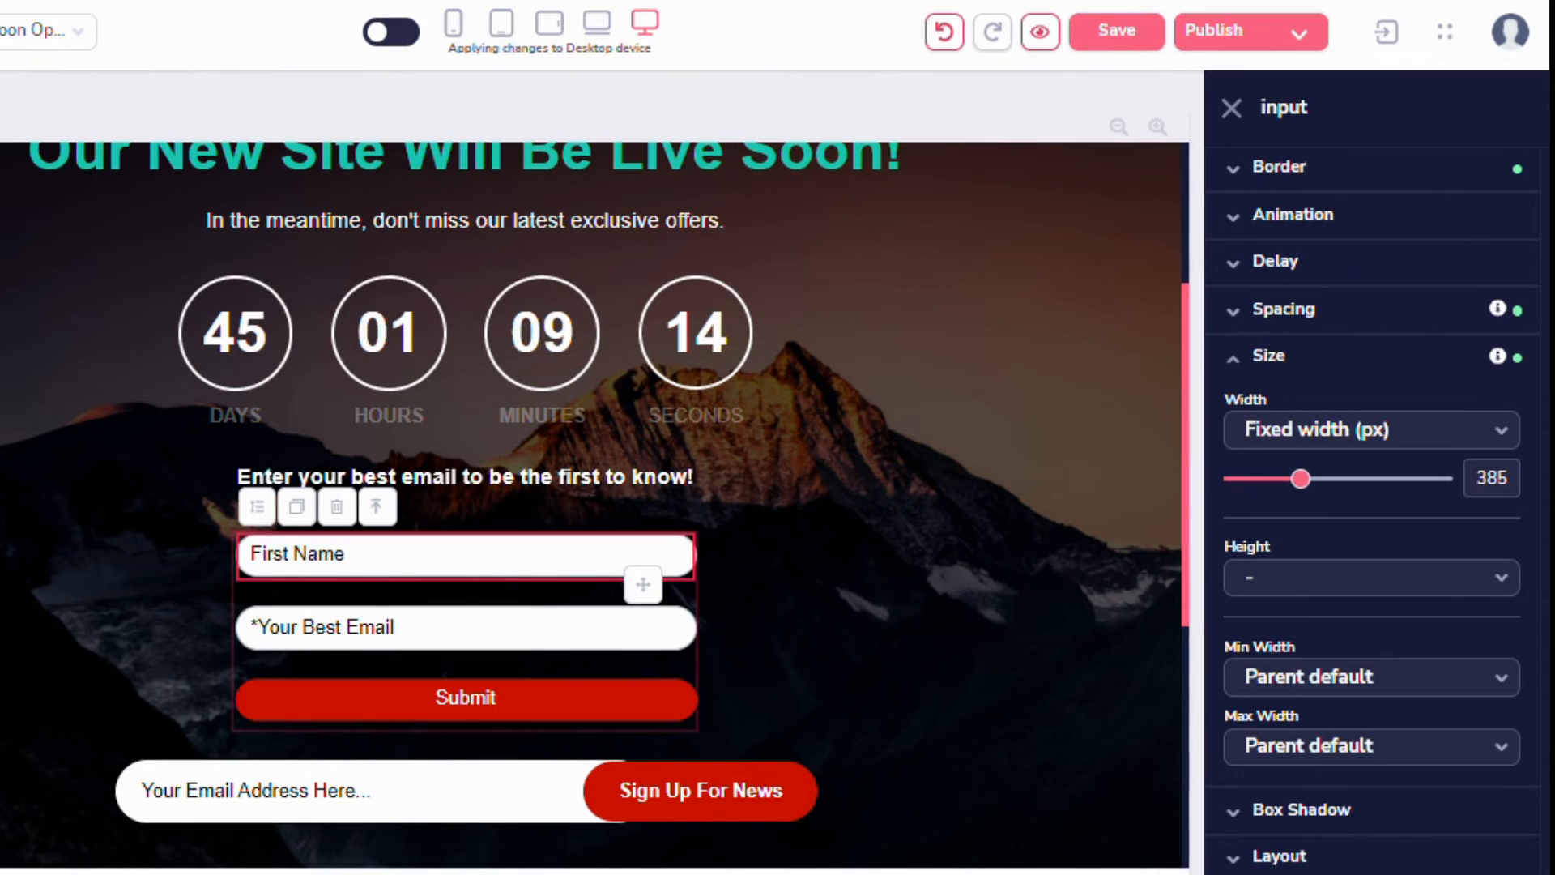
left_click(1313, 584)
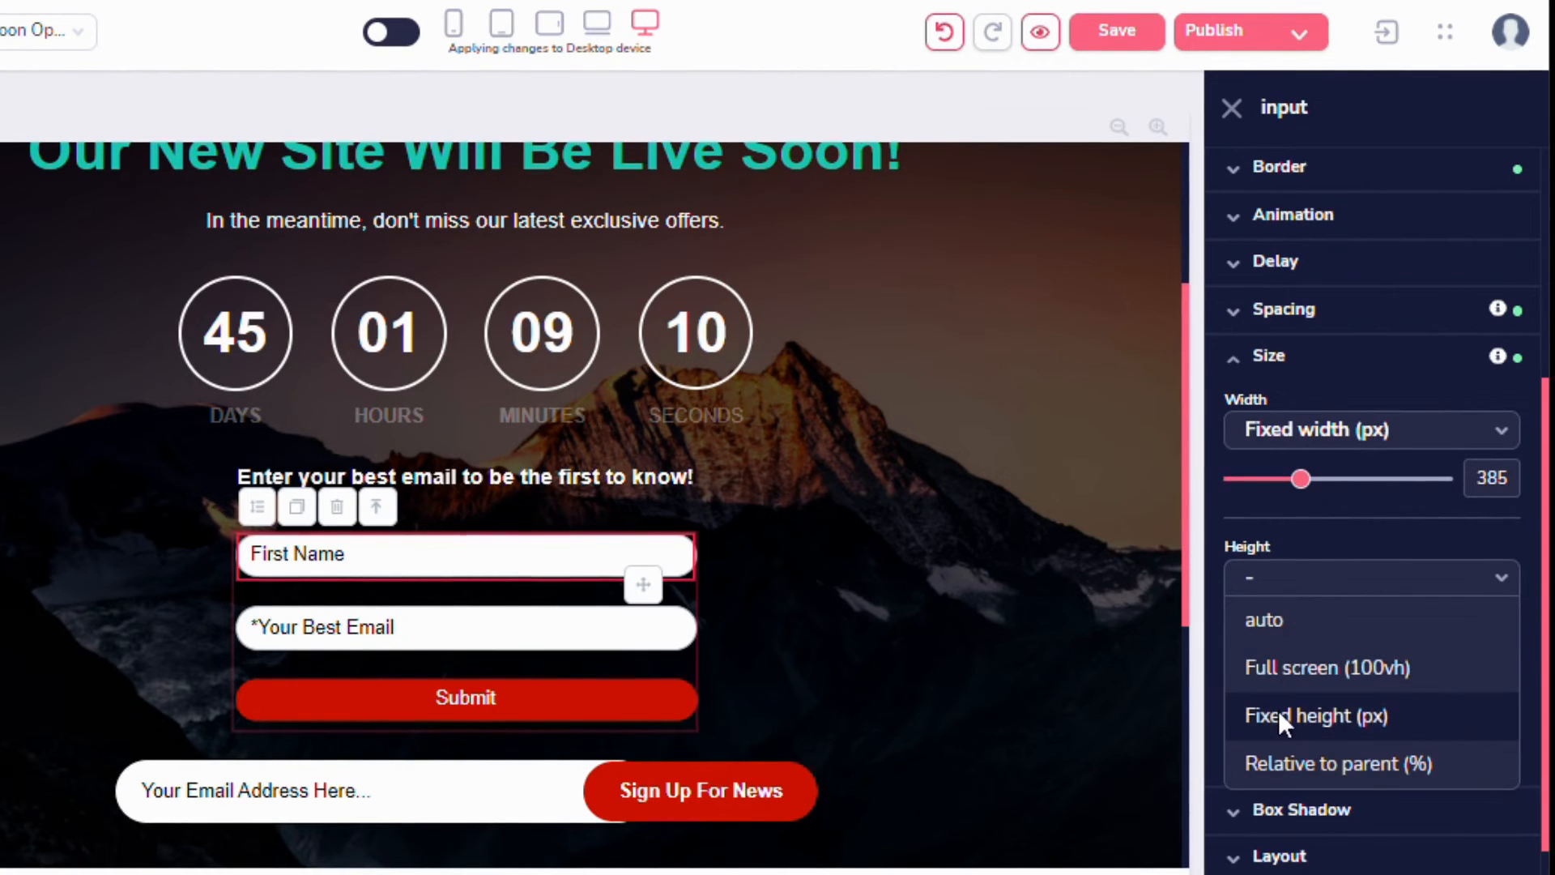
left_click(1278, 711)
type("50")
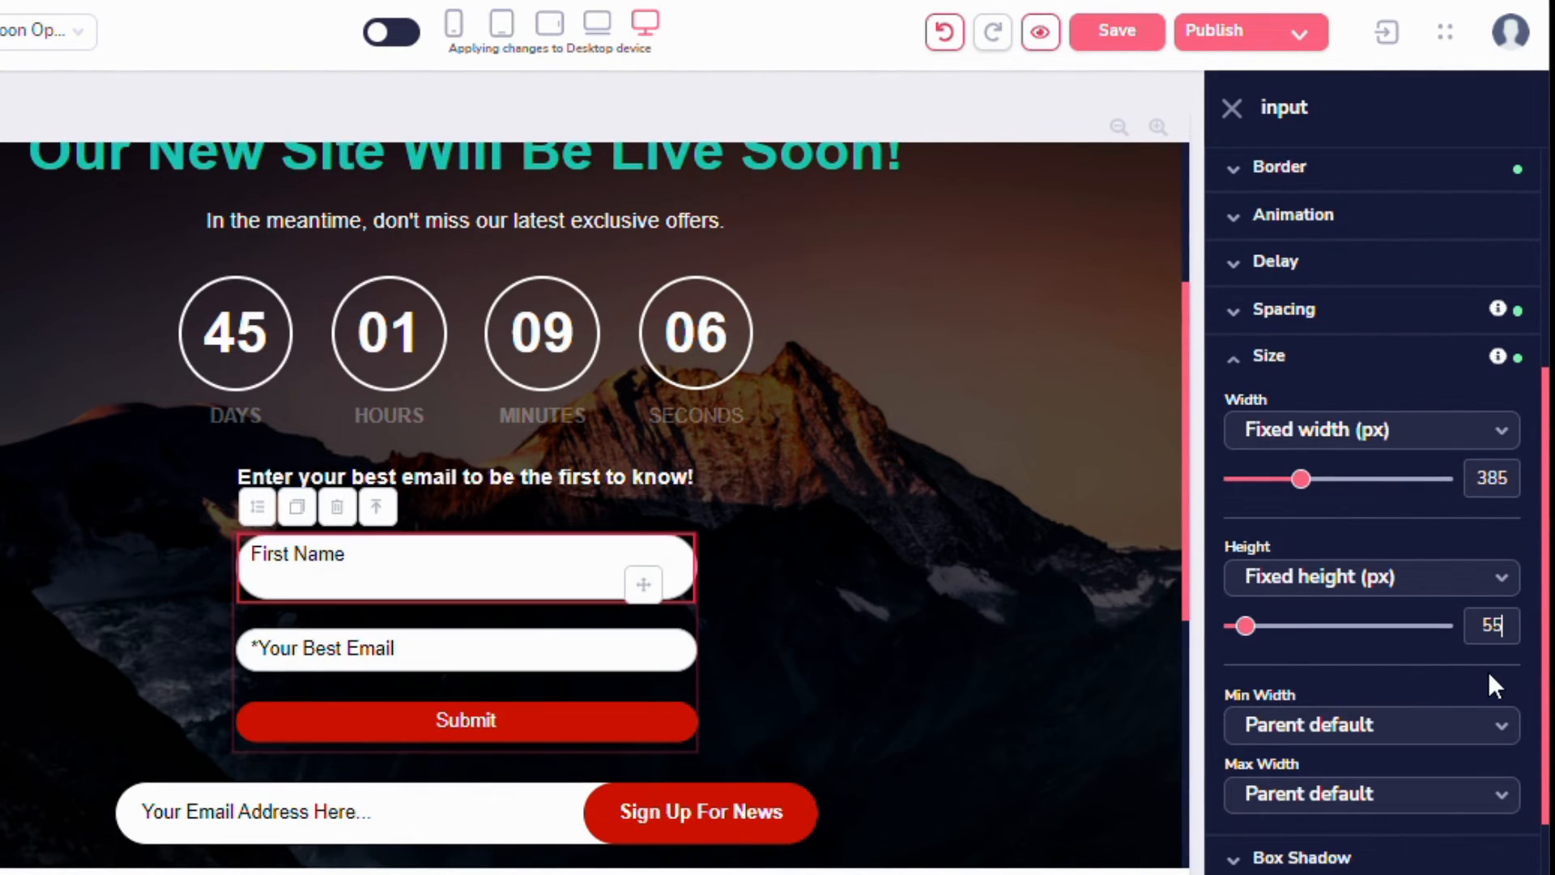
Set the email field to a fixed width of 385 px and a fixed height of 55 px.
left_click(755, 614)
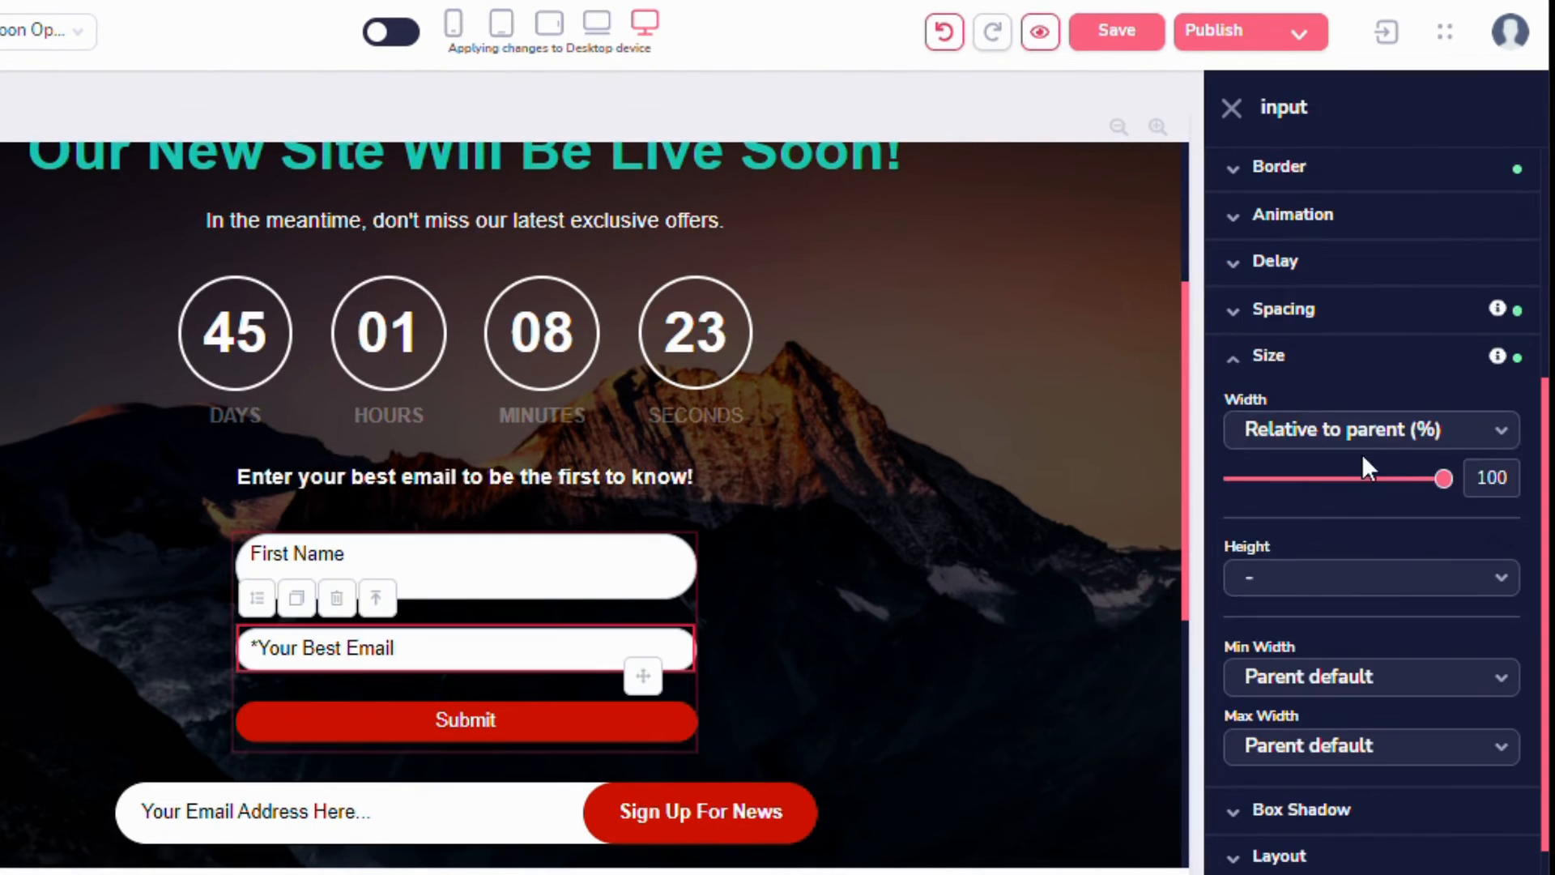
left_click(1361, 429)
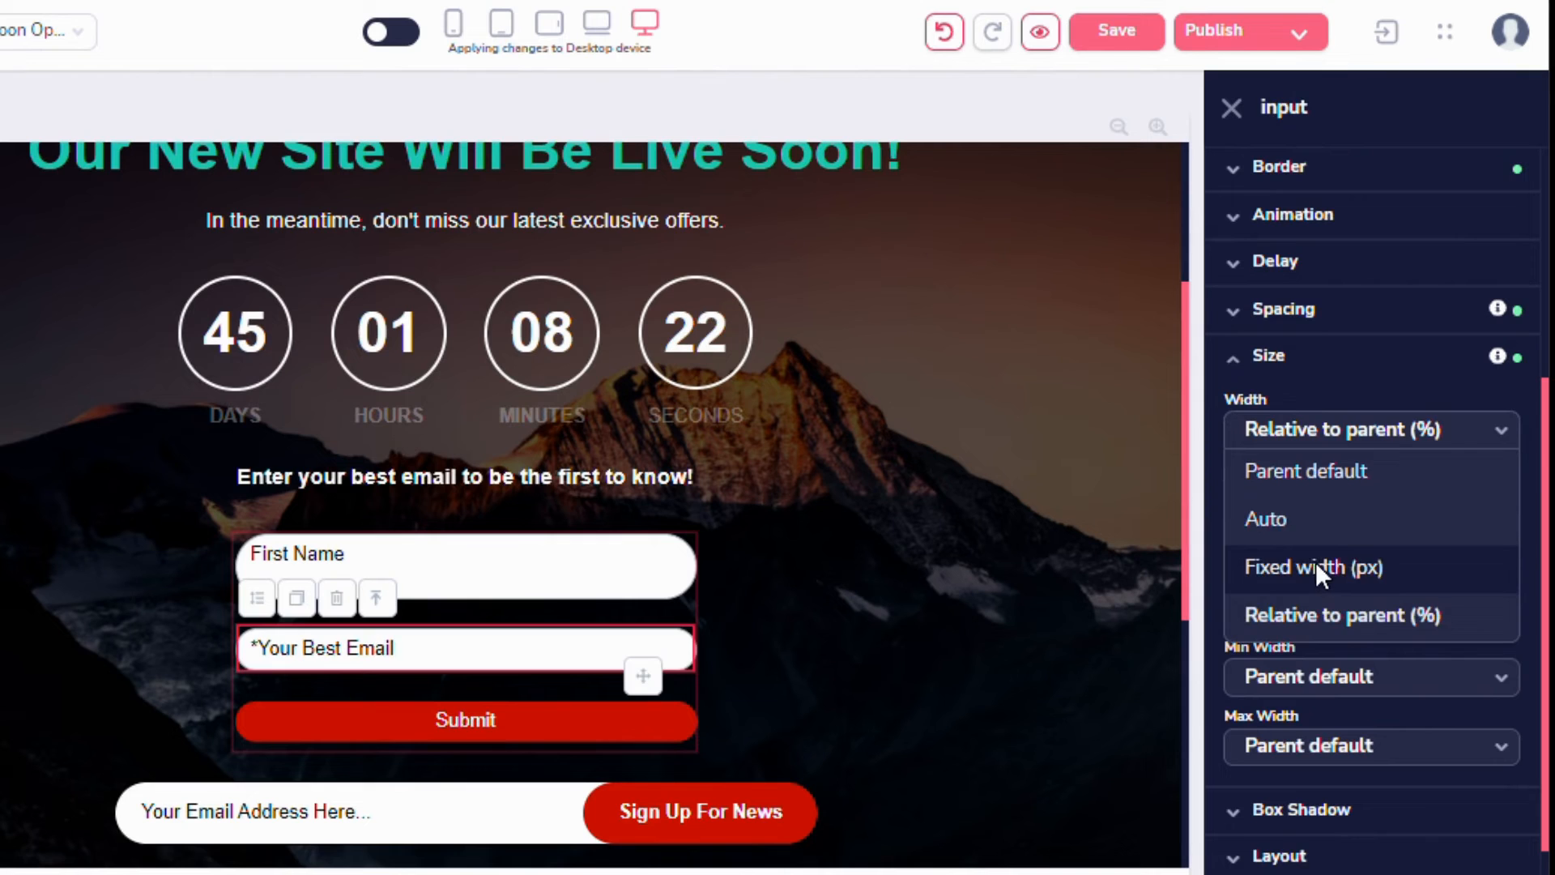
left_click(1316, 565)
left_click_drag(1233, 479, 1302, 479)
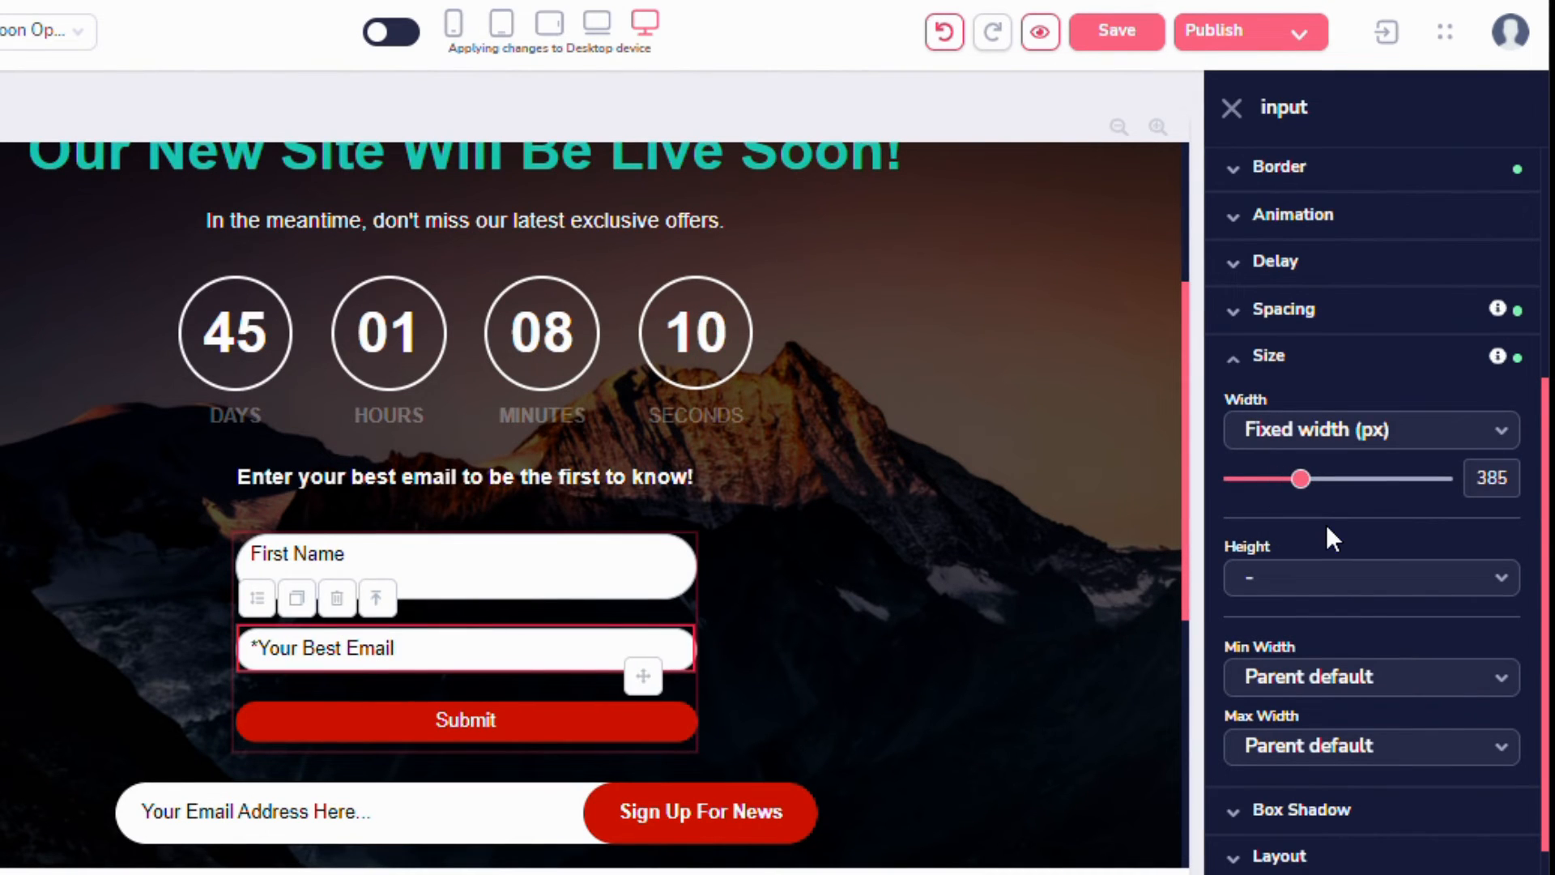
left_click(1354, 586)
left_click(1301, 663)
type("55")
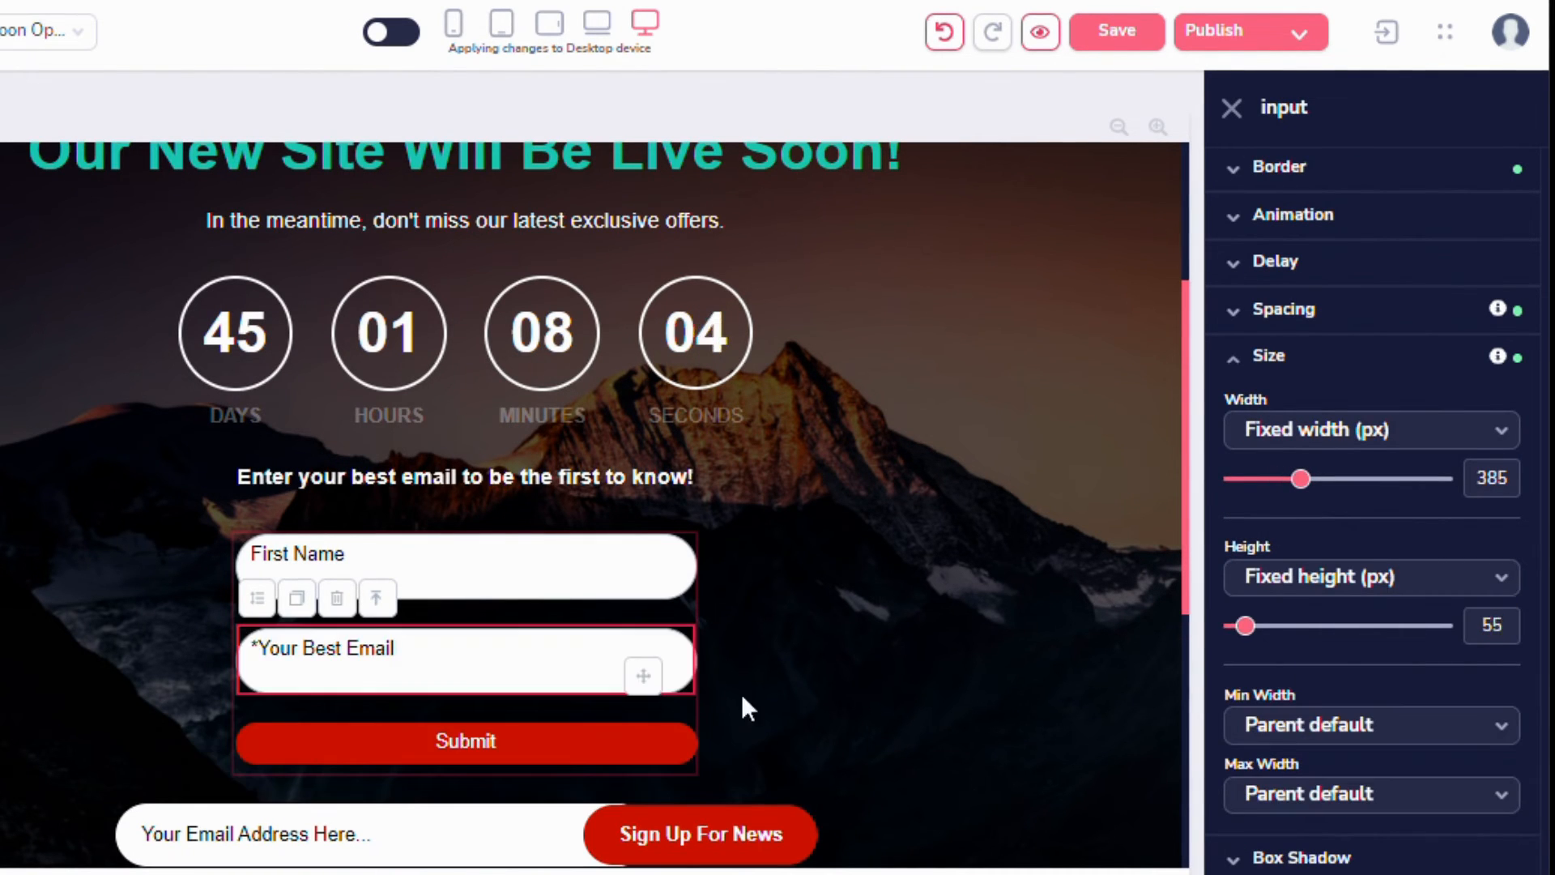
Set the Submit button's height to a fixed 55 px.
left_click(741, 695)
scroll(681, 660, "down", 2)
left_click(585, 602)
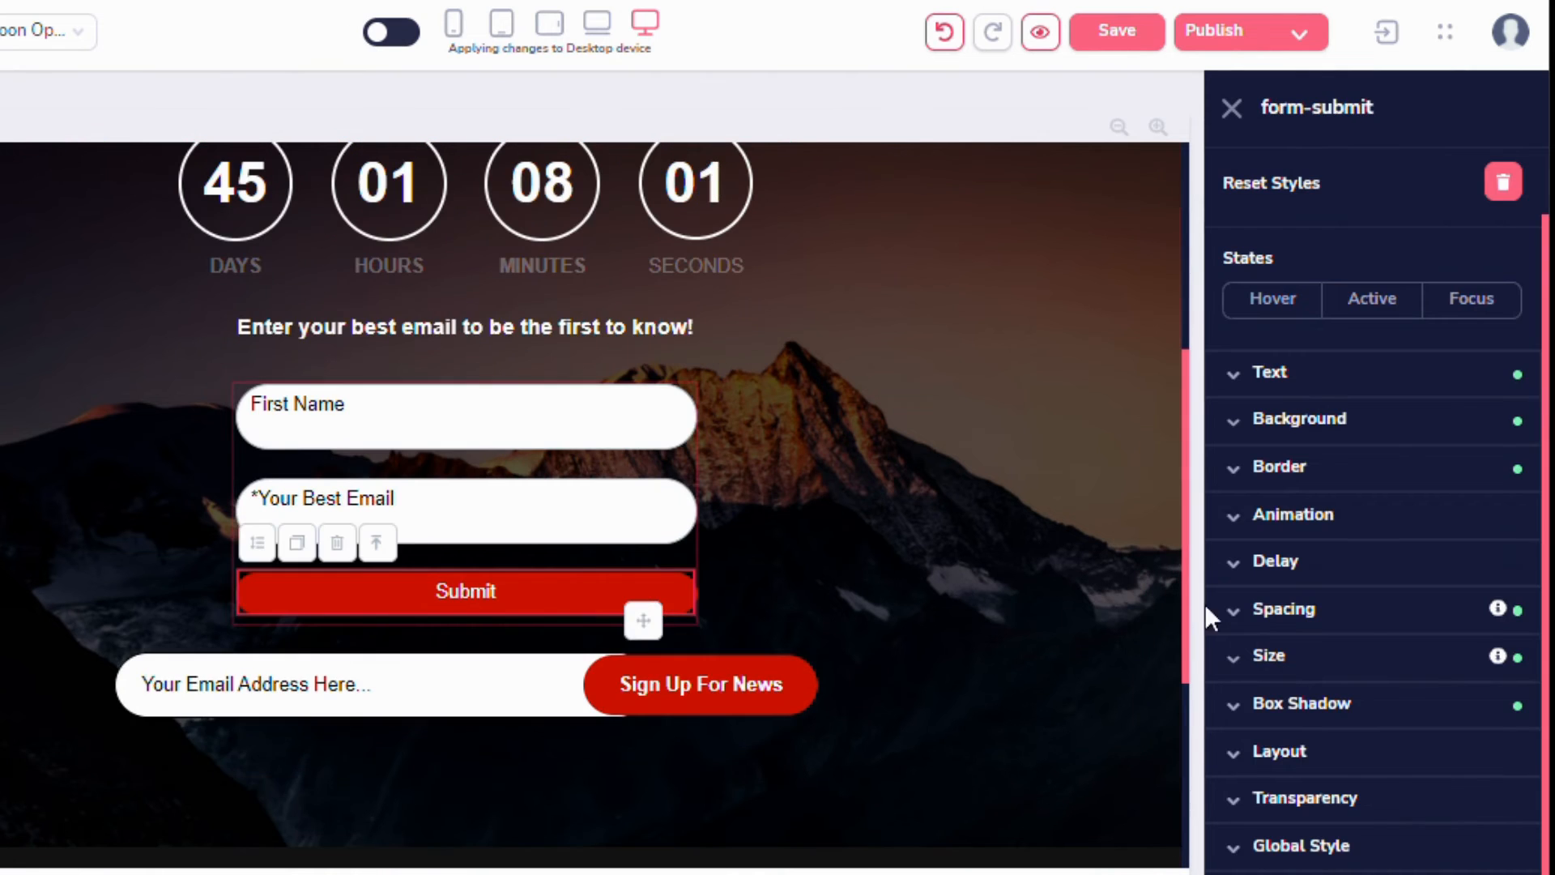
left_click(1280, 668)
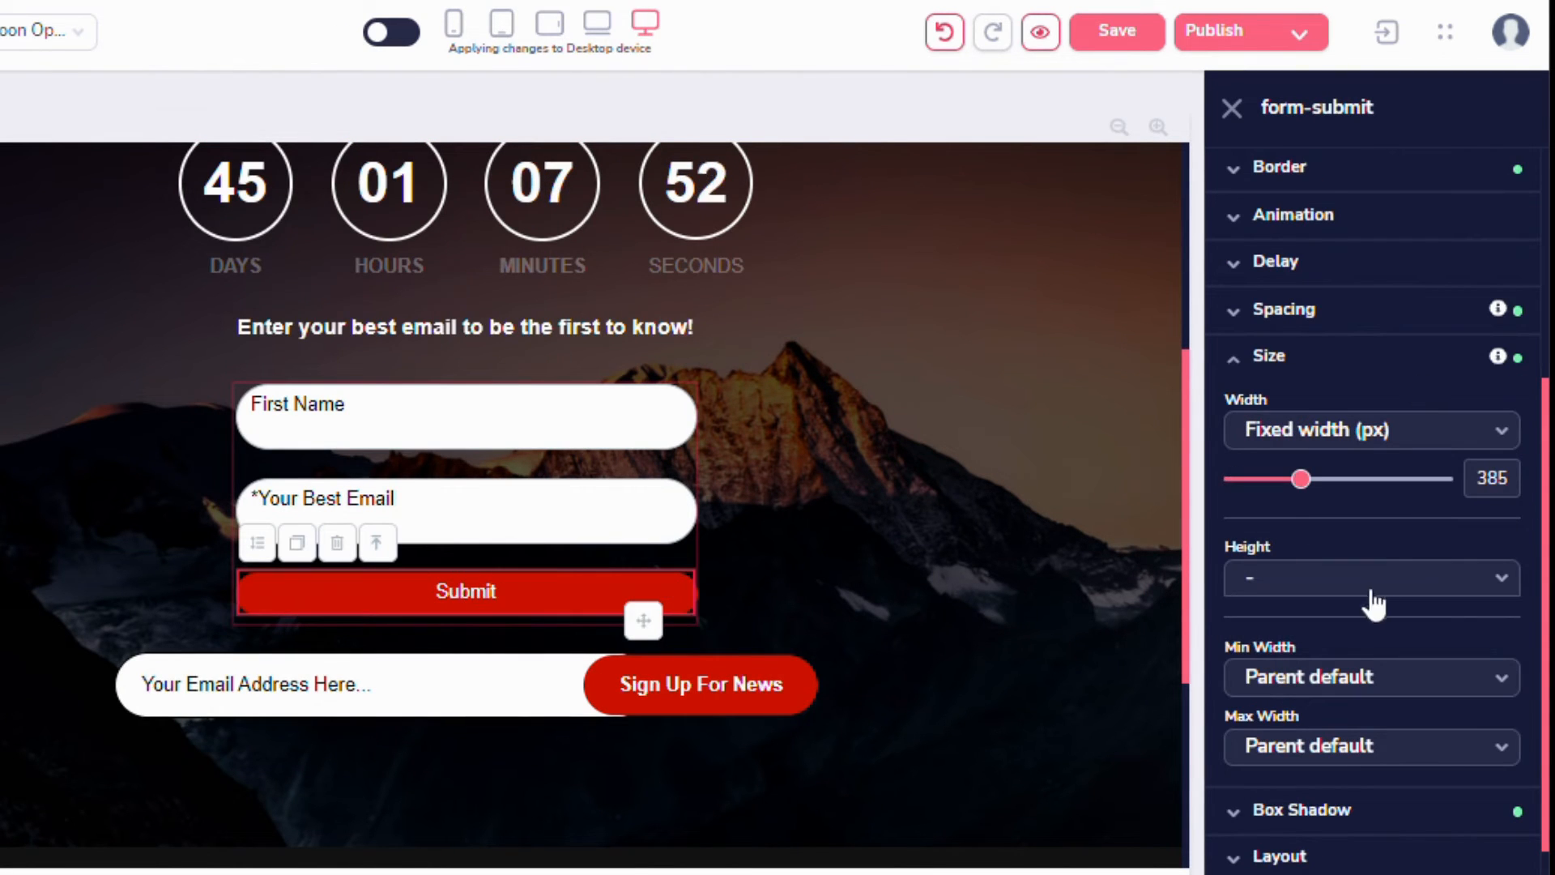
left_click(1373, 593)
left_click(1361, 655)
double_click(1492, 626)
type("55")
left_click(988, 600)
Change the Submit button's text to "I'm First!" and apply the update.
left_click(468, 607)
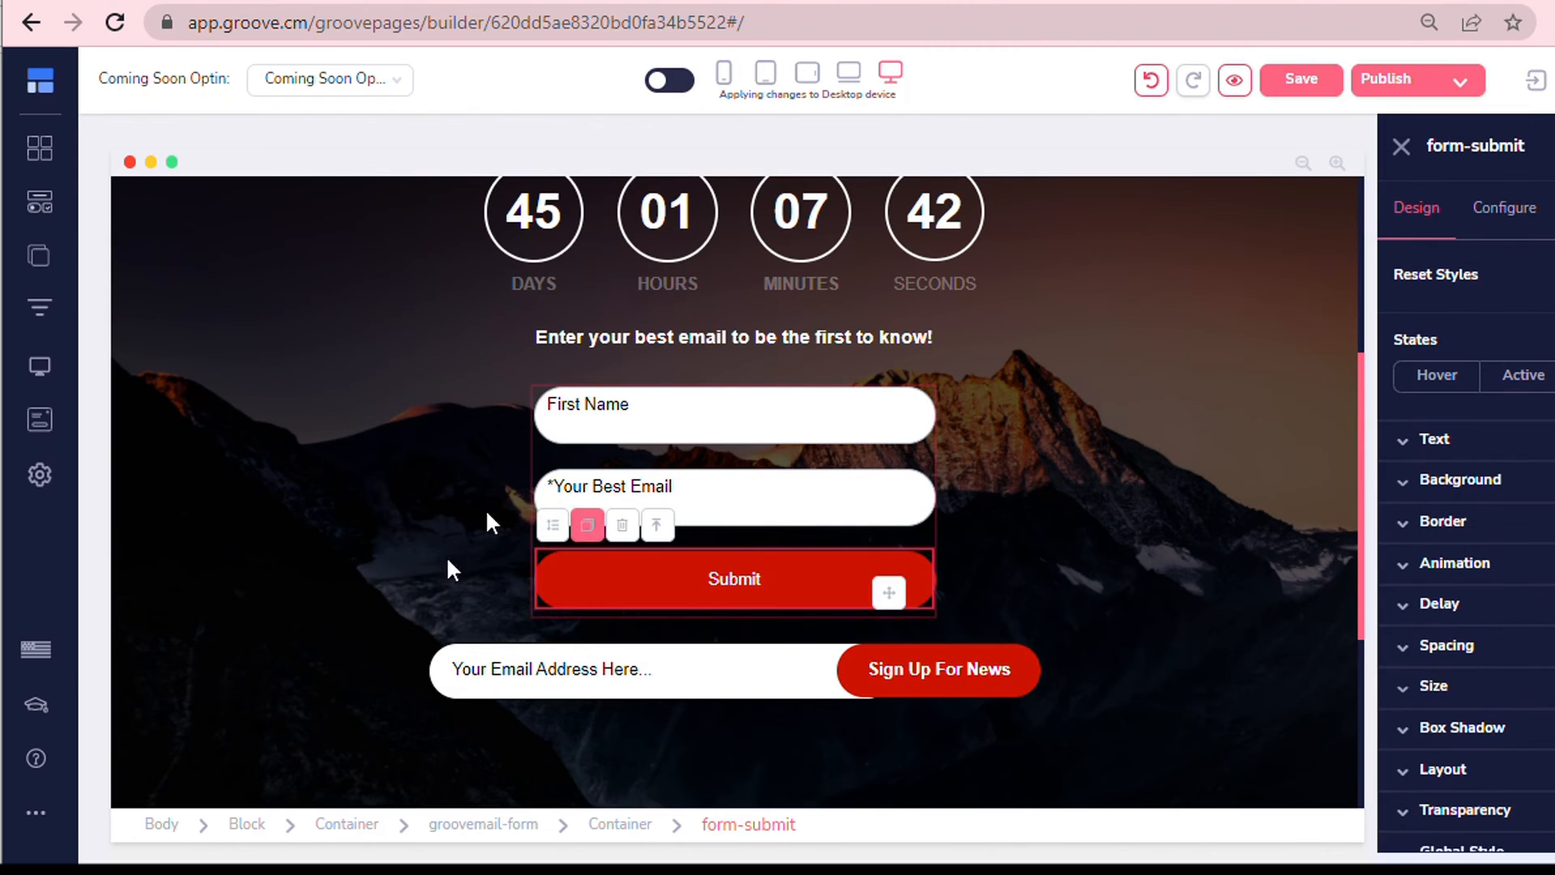
left_click(1498, 221)
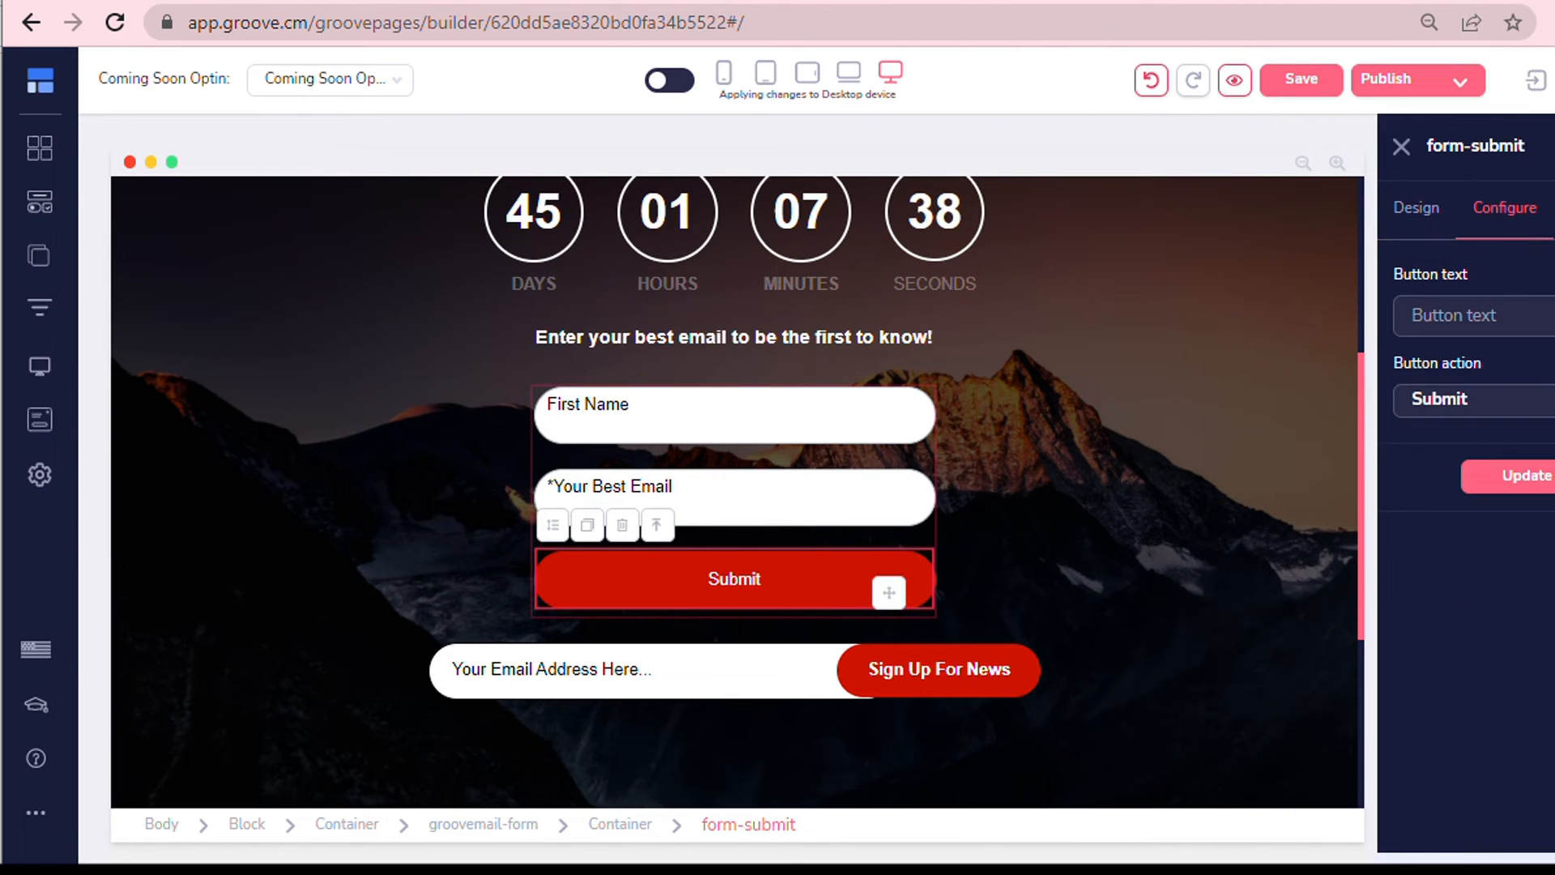
type("I'm Fi")
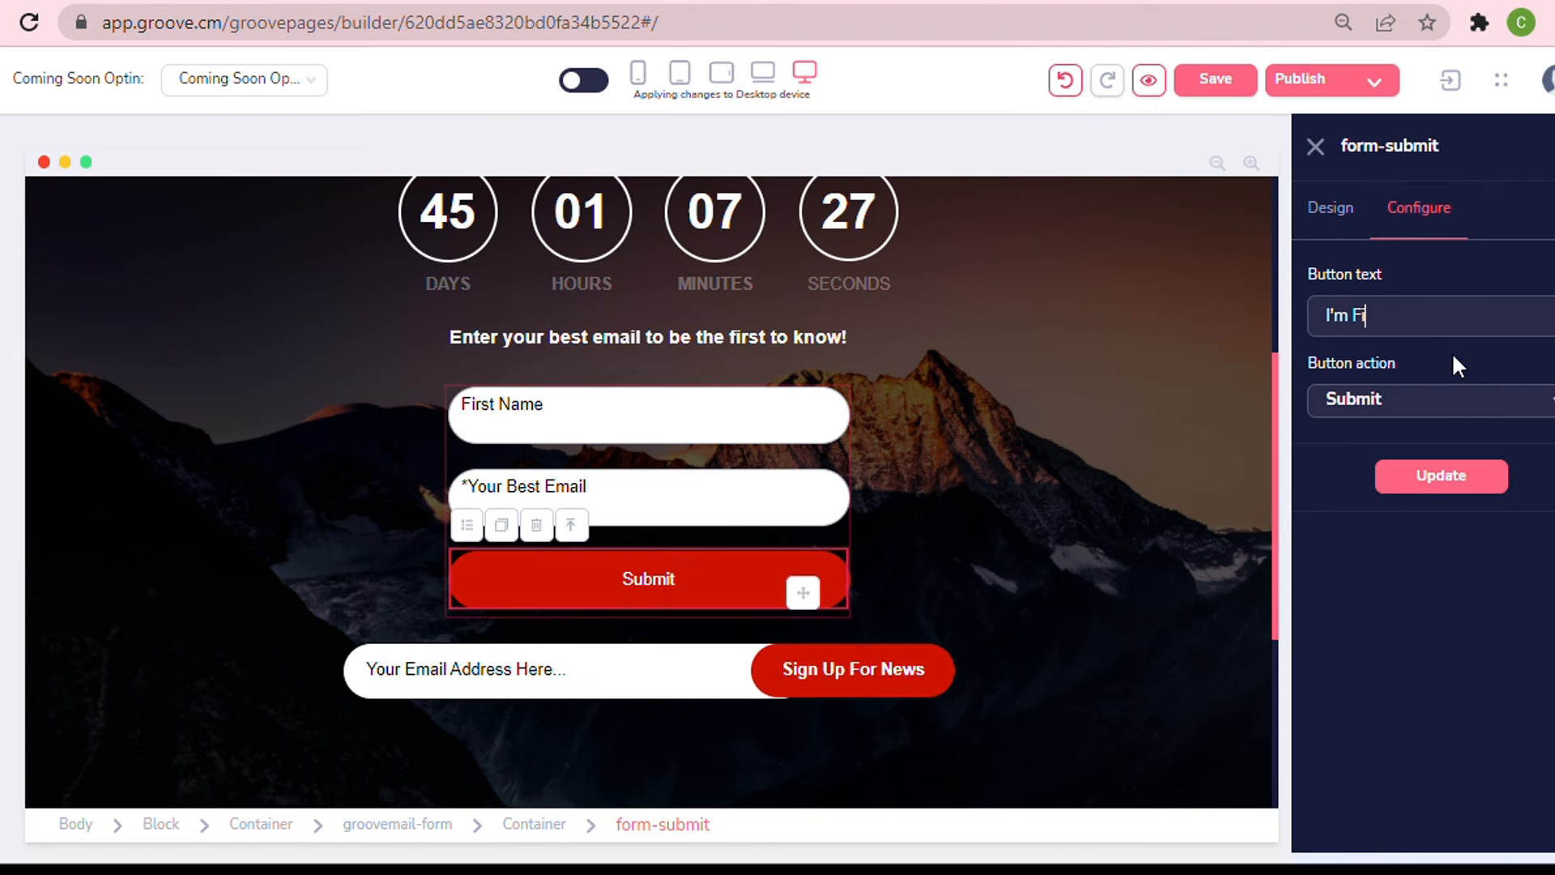
type("rst!")
left_click(1442, 478)
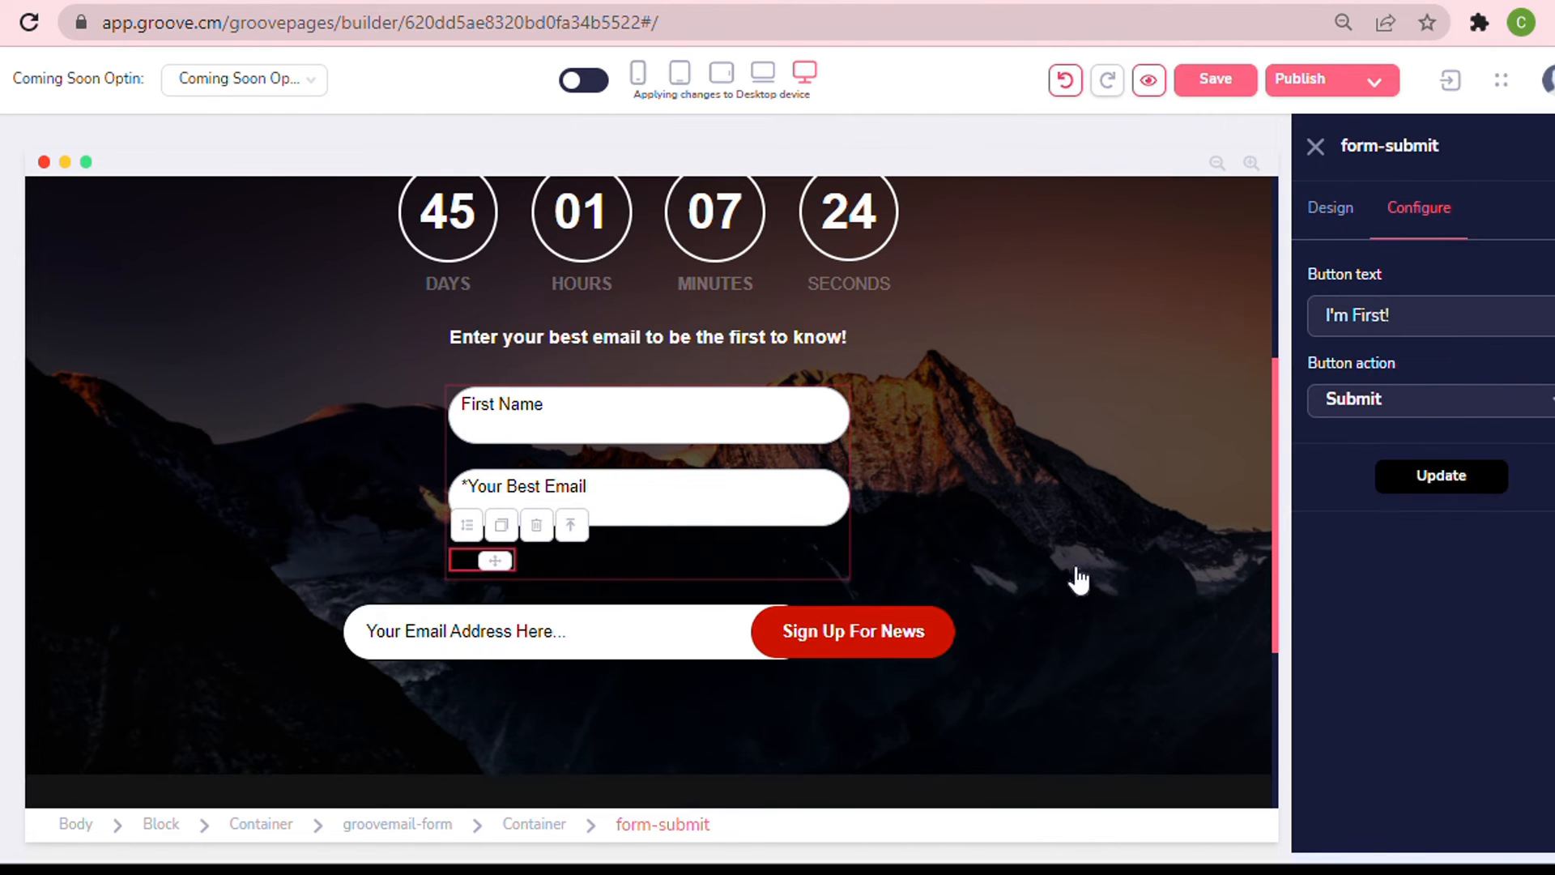
Make the button text Semibold and increase its font size to about 30.
left_click(1331, 207)
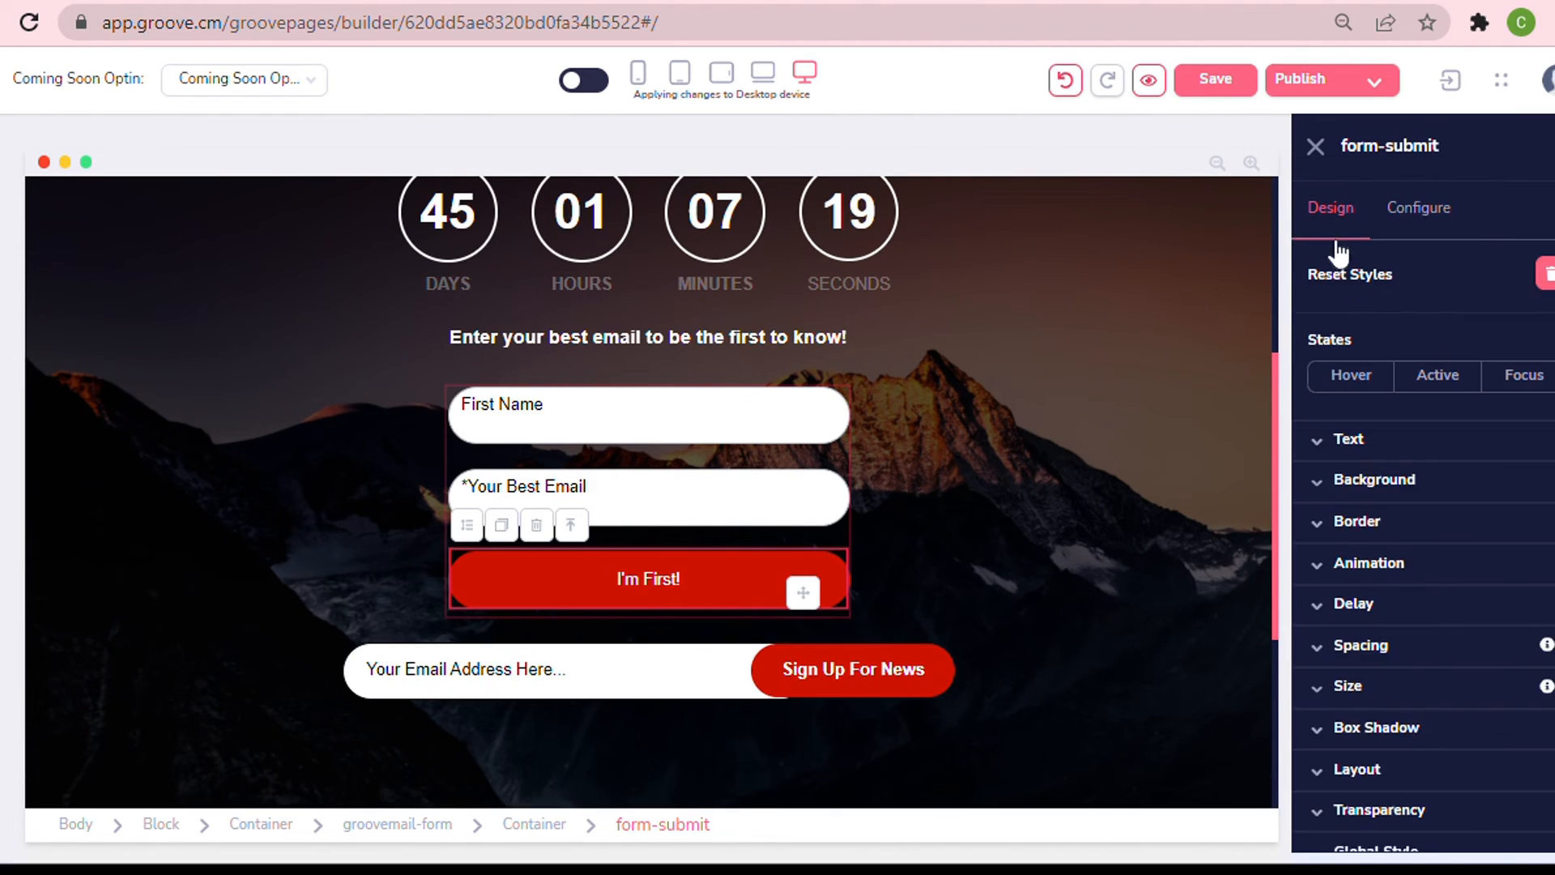
left_click(1349, 439)
left_click(1387, 589)
left_click(1361, 792)
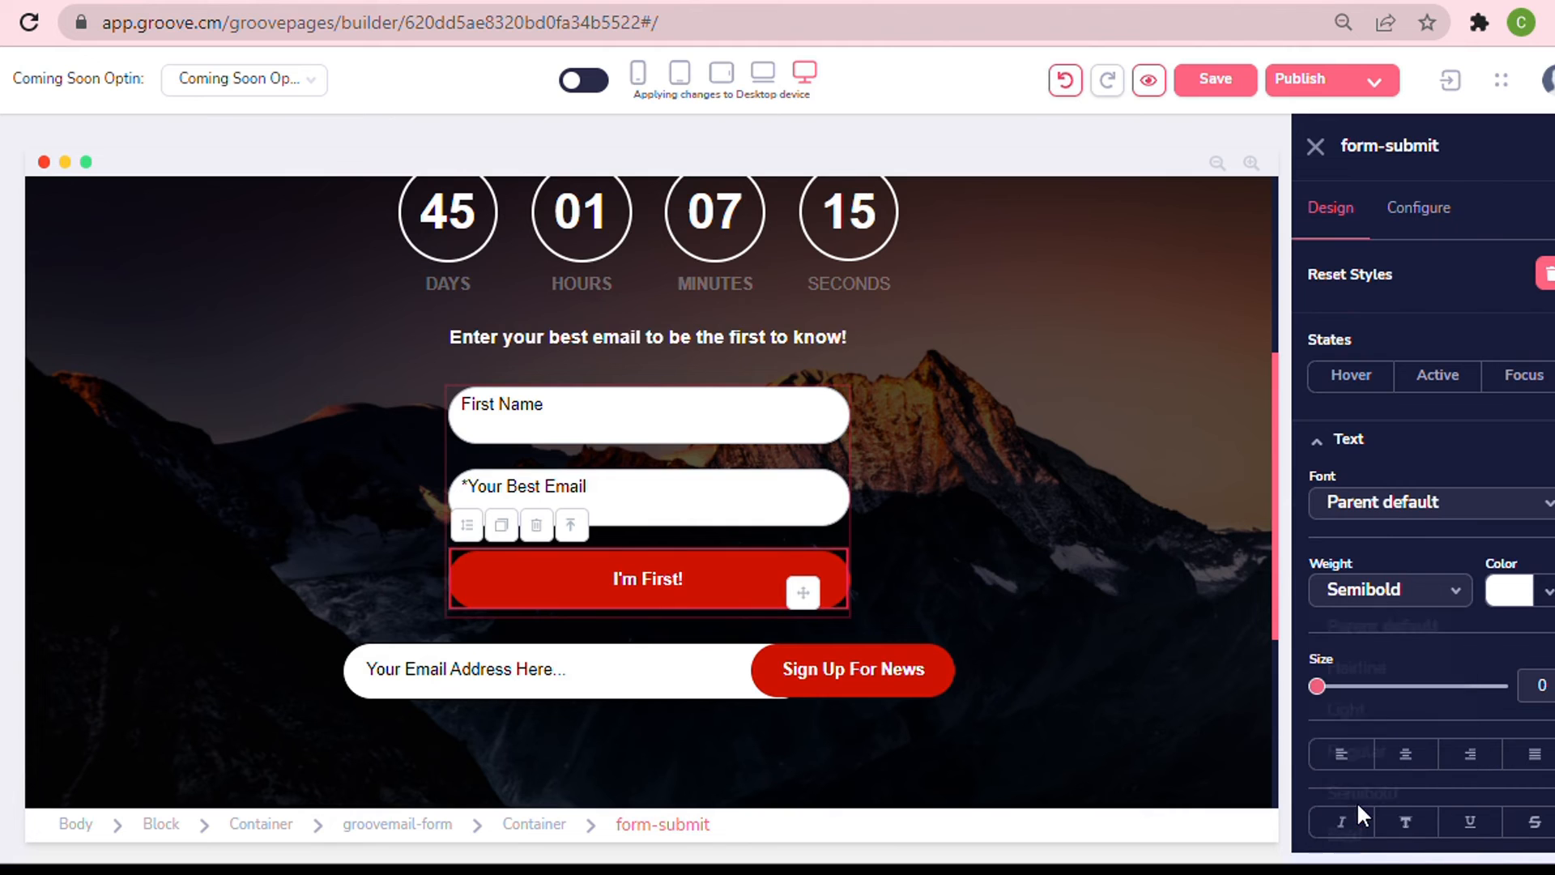
left_click_drag(1318, 688, 1368, 689)
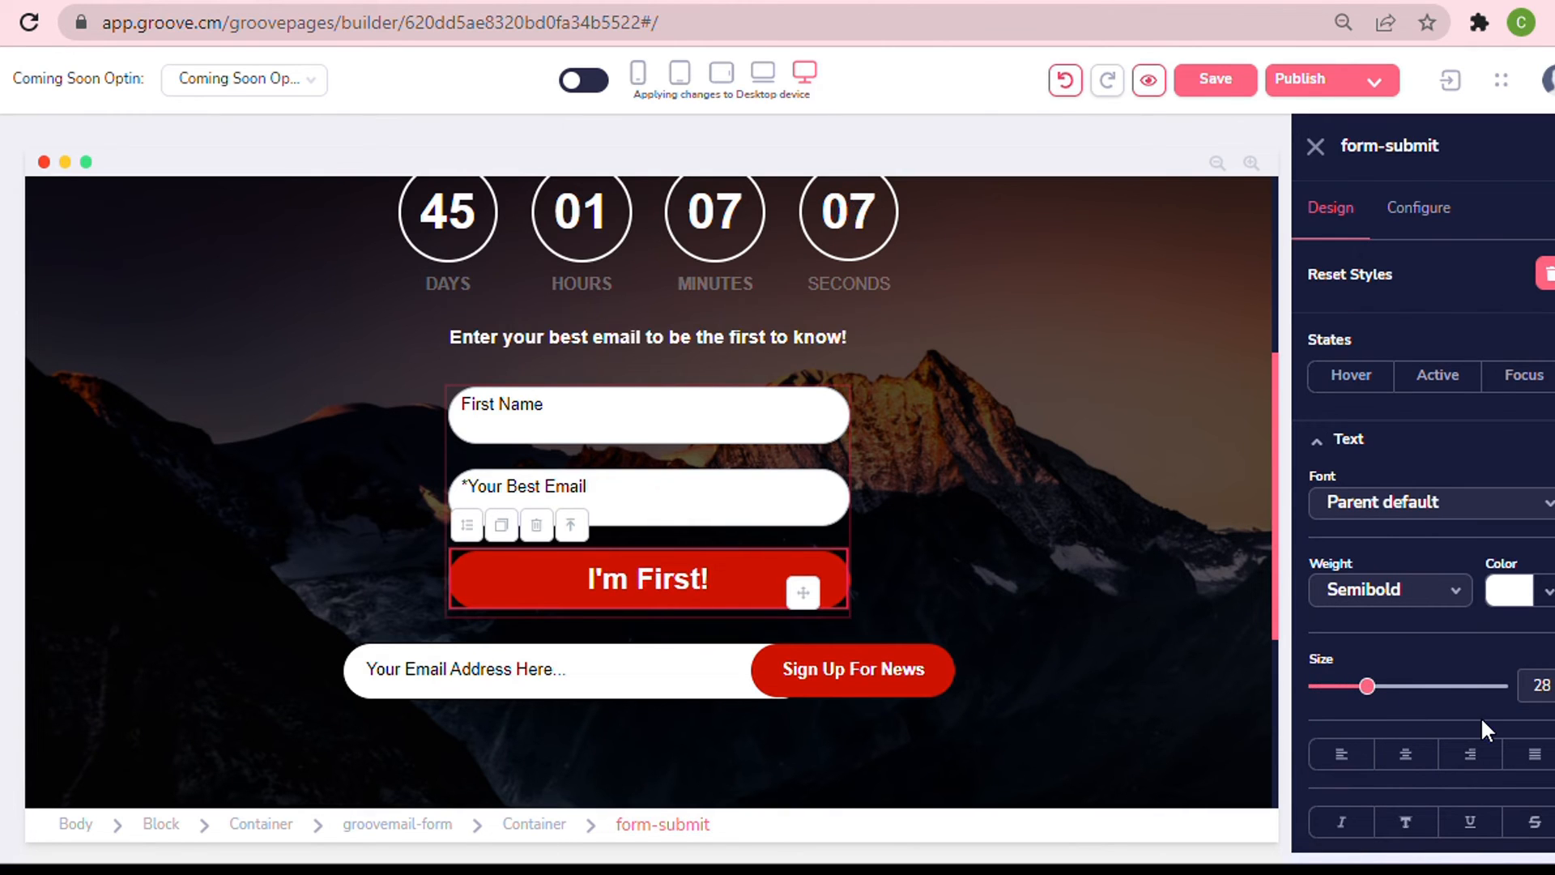
key("Right")
key("Right")
left_click(1165, 541)
Delete the old "Your Email Address Here" / "Sign Up For News" form below the opt-in form.
scroll(1165, 541, "up", 3)
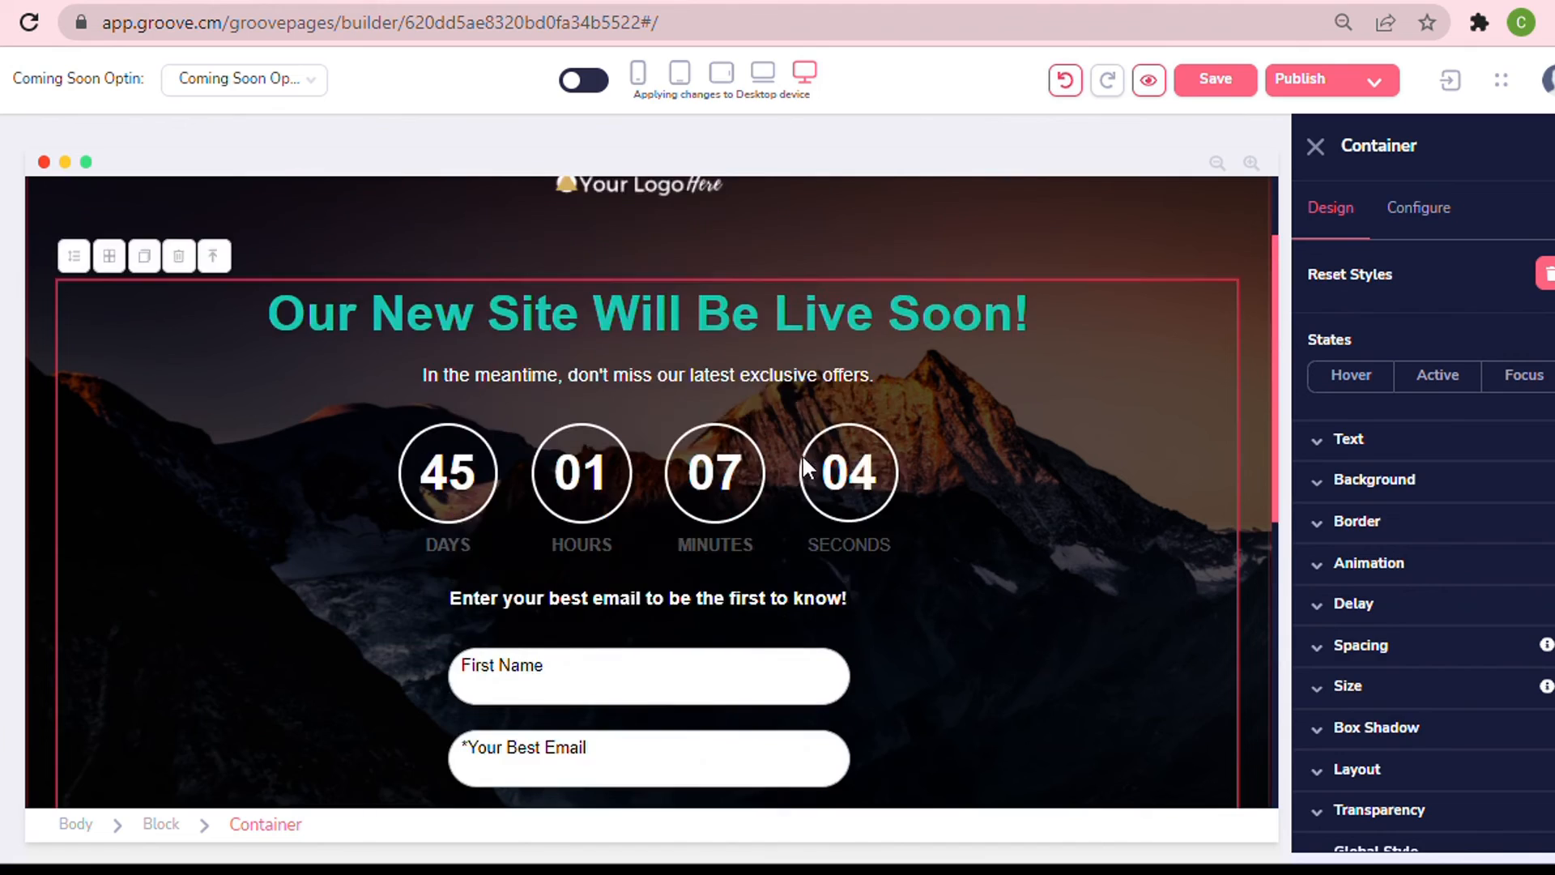
scroll(804, 457, "down", 3)
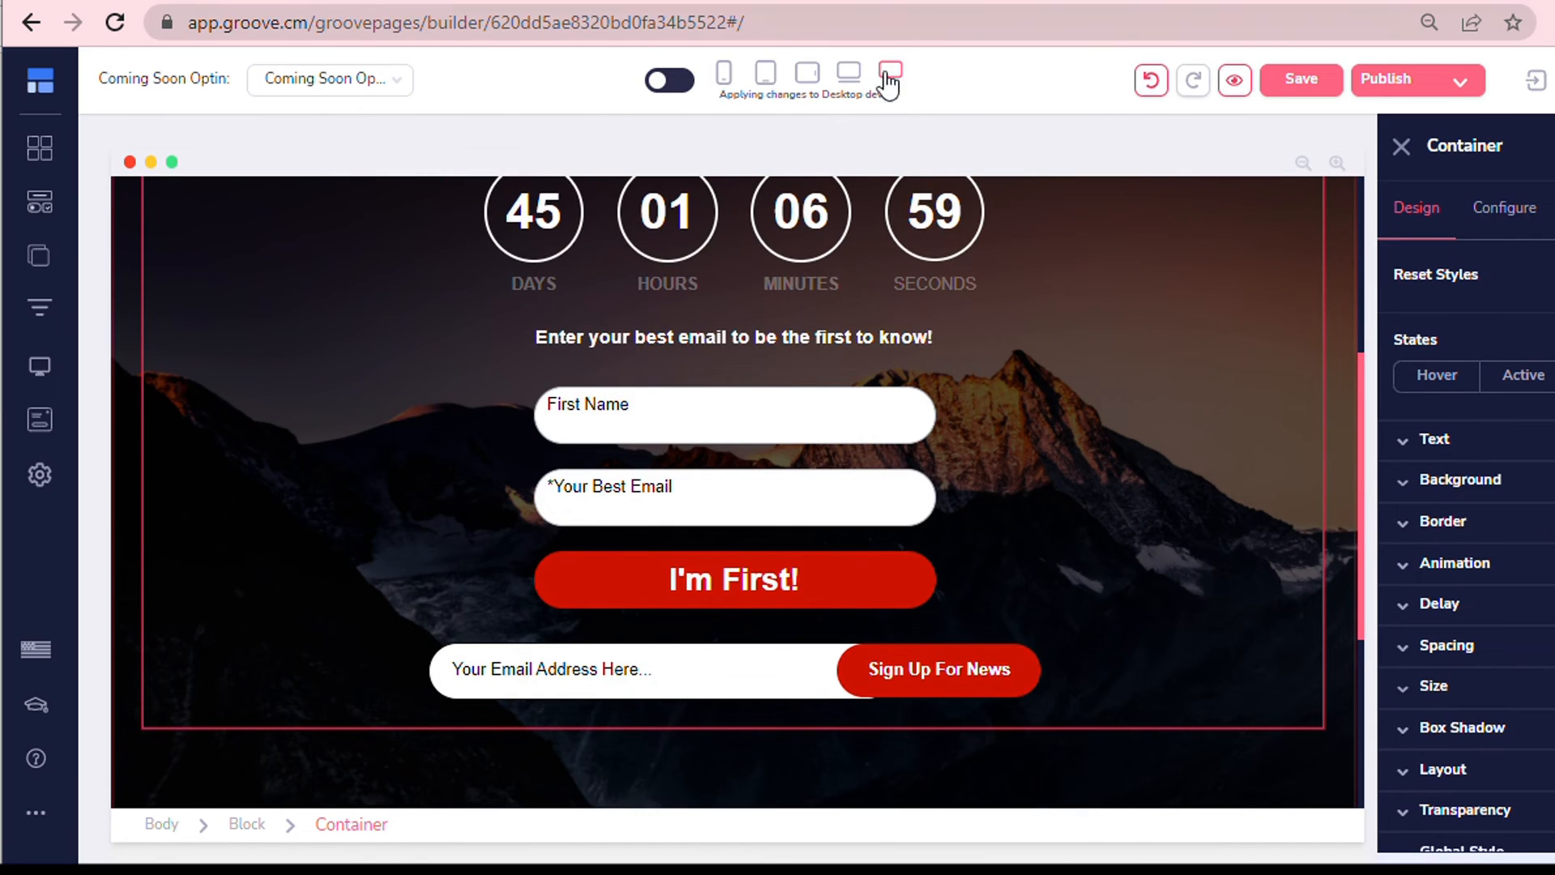
scroll(567, 324, "up", 2)
scroll(361, 375, "down", 5)
left_click(438, 416)
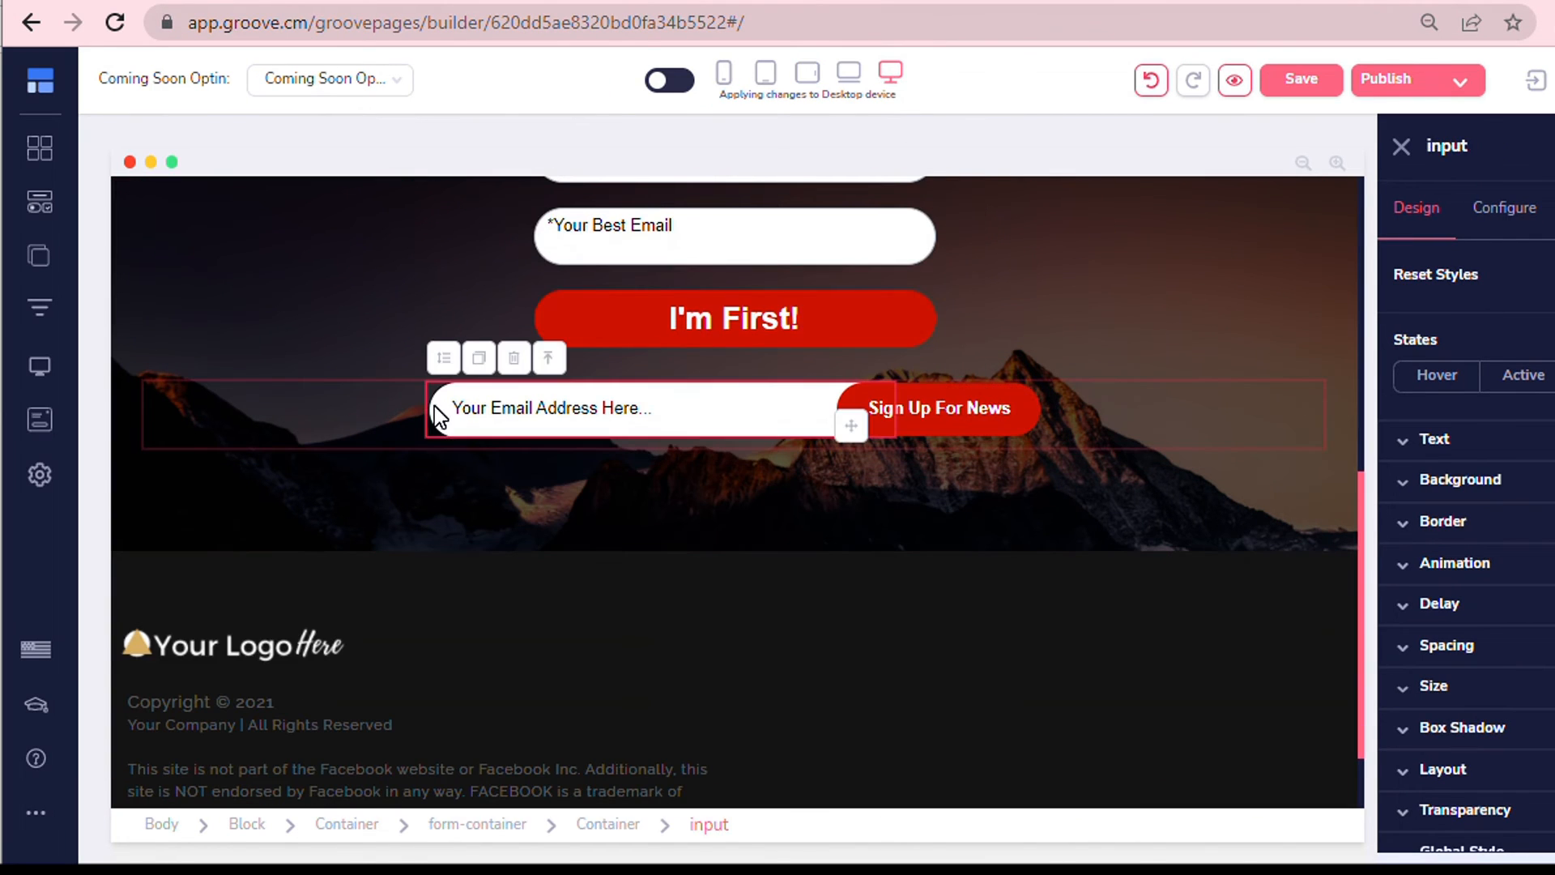
left_click(1110, 416)
left_click(233, 355)
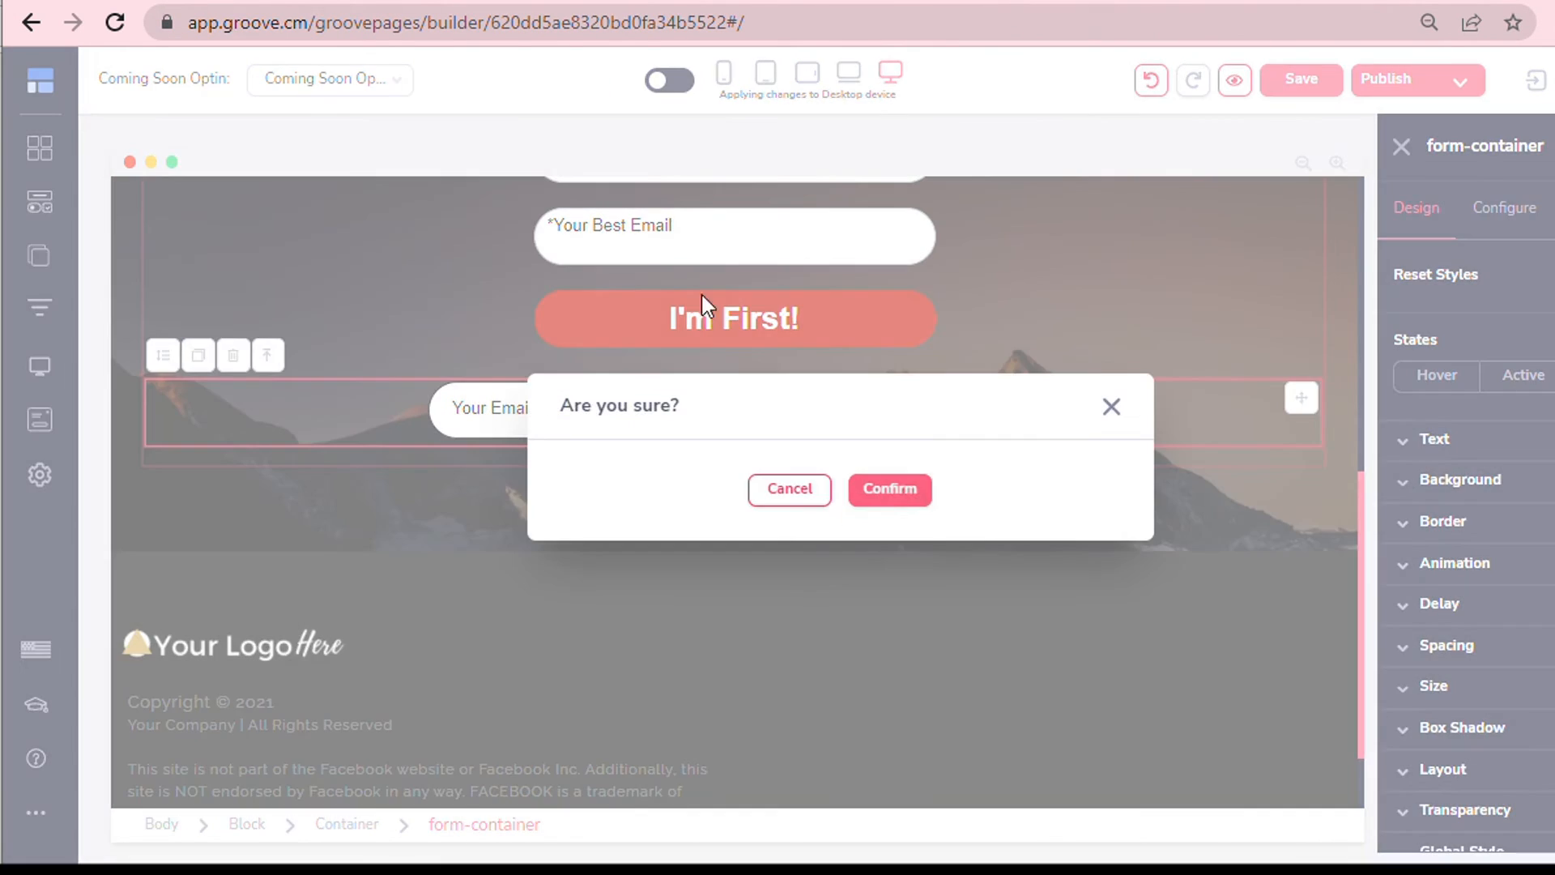
left_click(889, 490)
Save the page.
scroll(1295, 371, "up", 3)
left_click(1302, 79)
scroll(1357, 449, "up", 5)
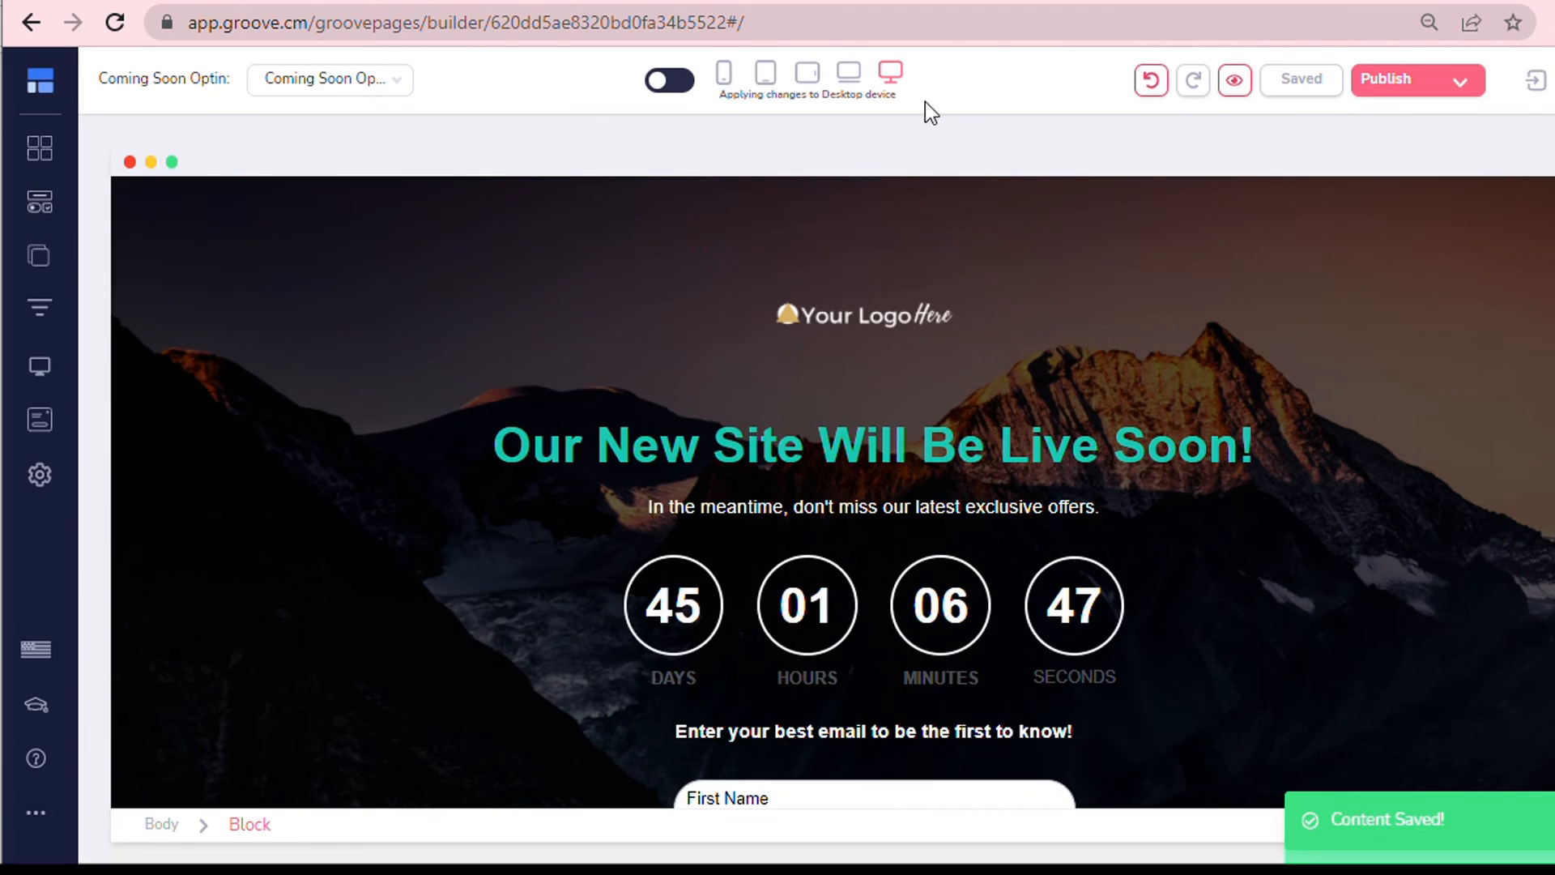
Switch to laptop-device editing and color the main headline text yellow #FFE623.
left_click(848, 73)
scroll(1005, 377, "down", 6)
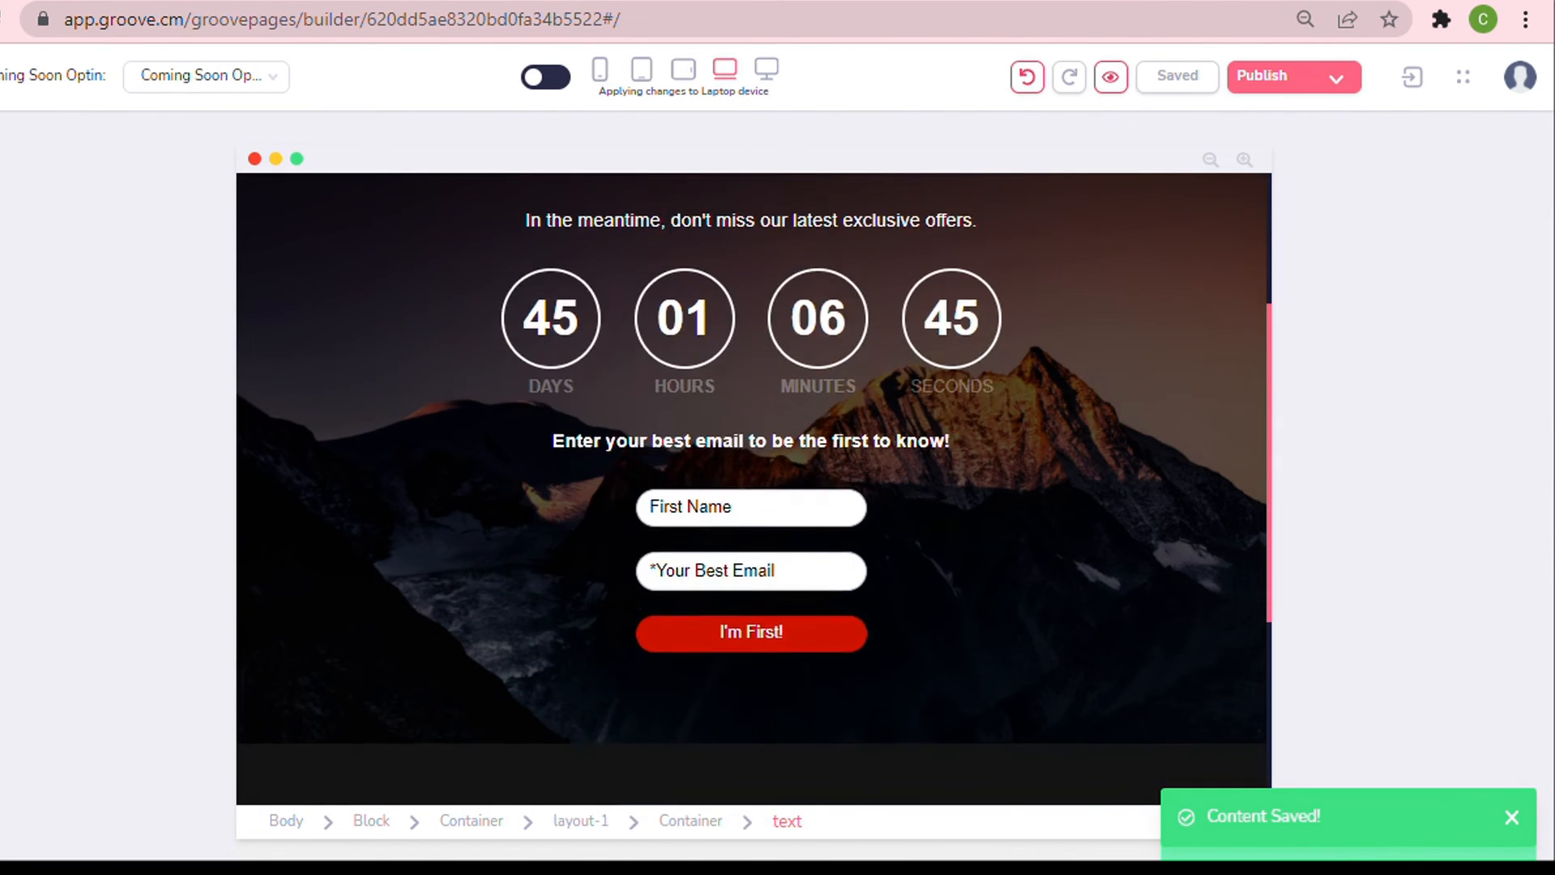
scroll(979, 434, "up", 5)
triple_click(588, 271)
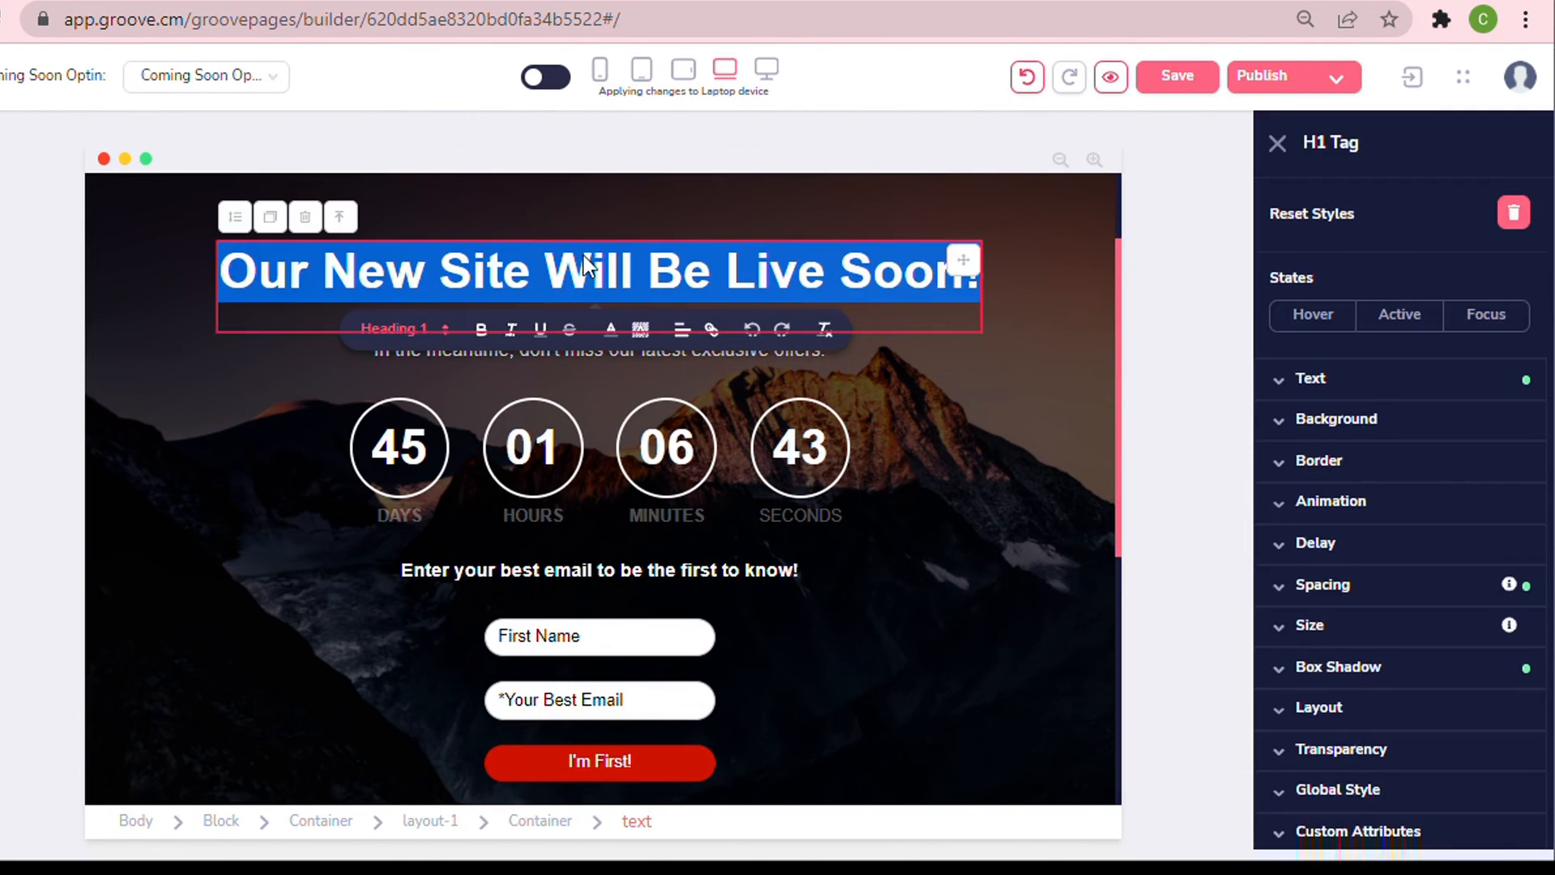
left_click(976, 364)
scroll(976, 357, "down", 6)
scroll(1007, 313, "up", 8)
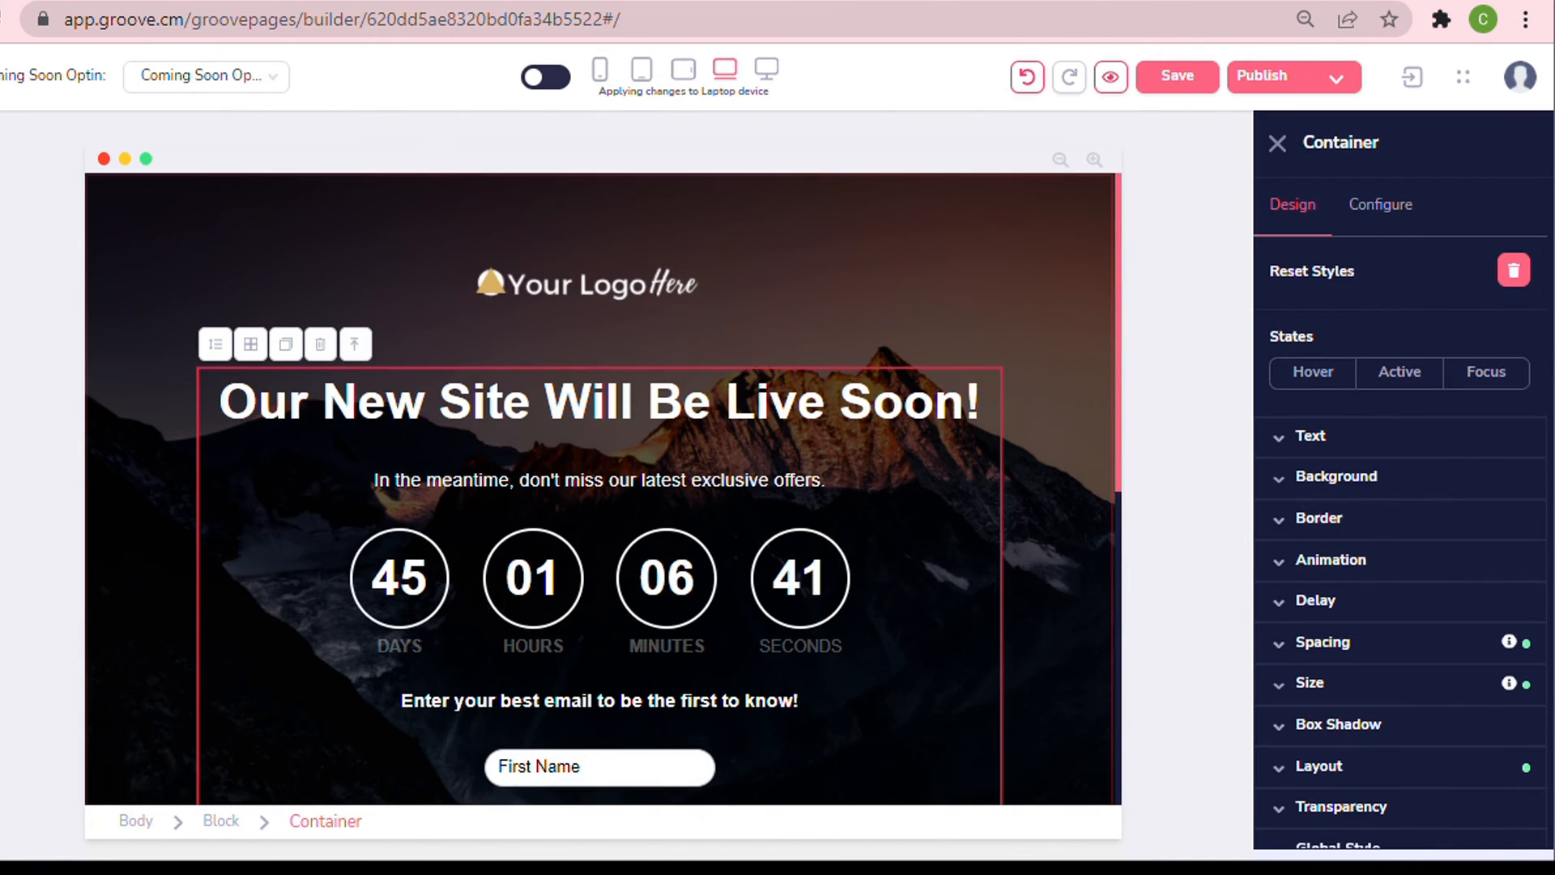
triple_click(600, 401)
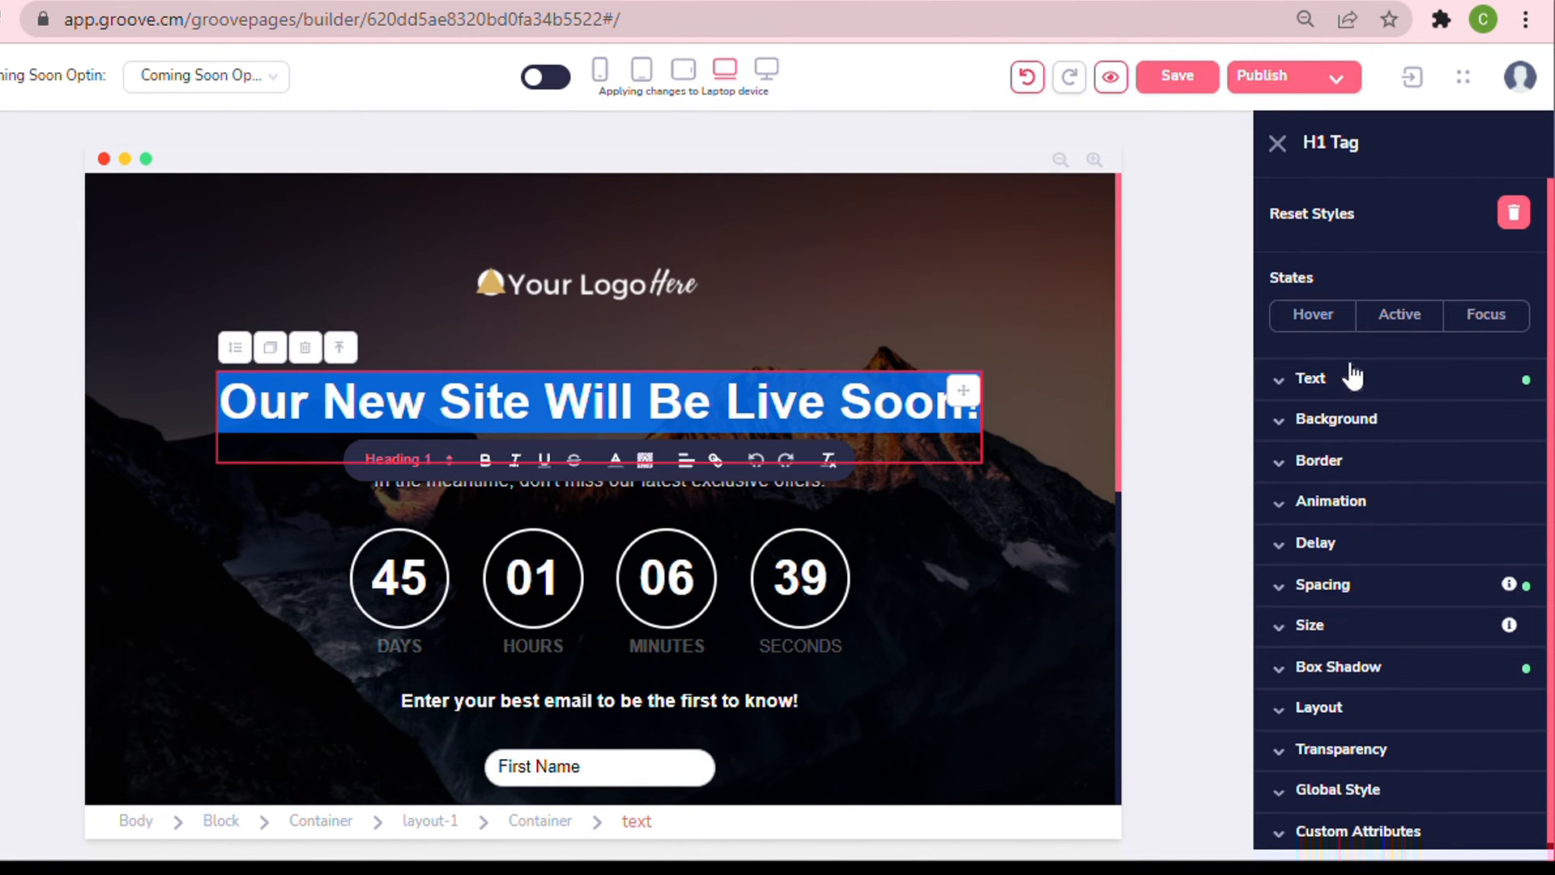
left_click(1348, 389)
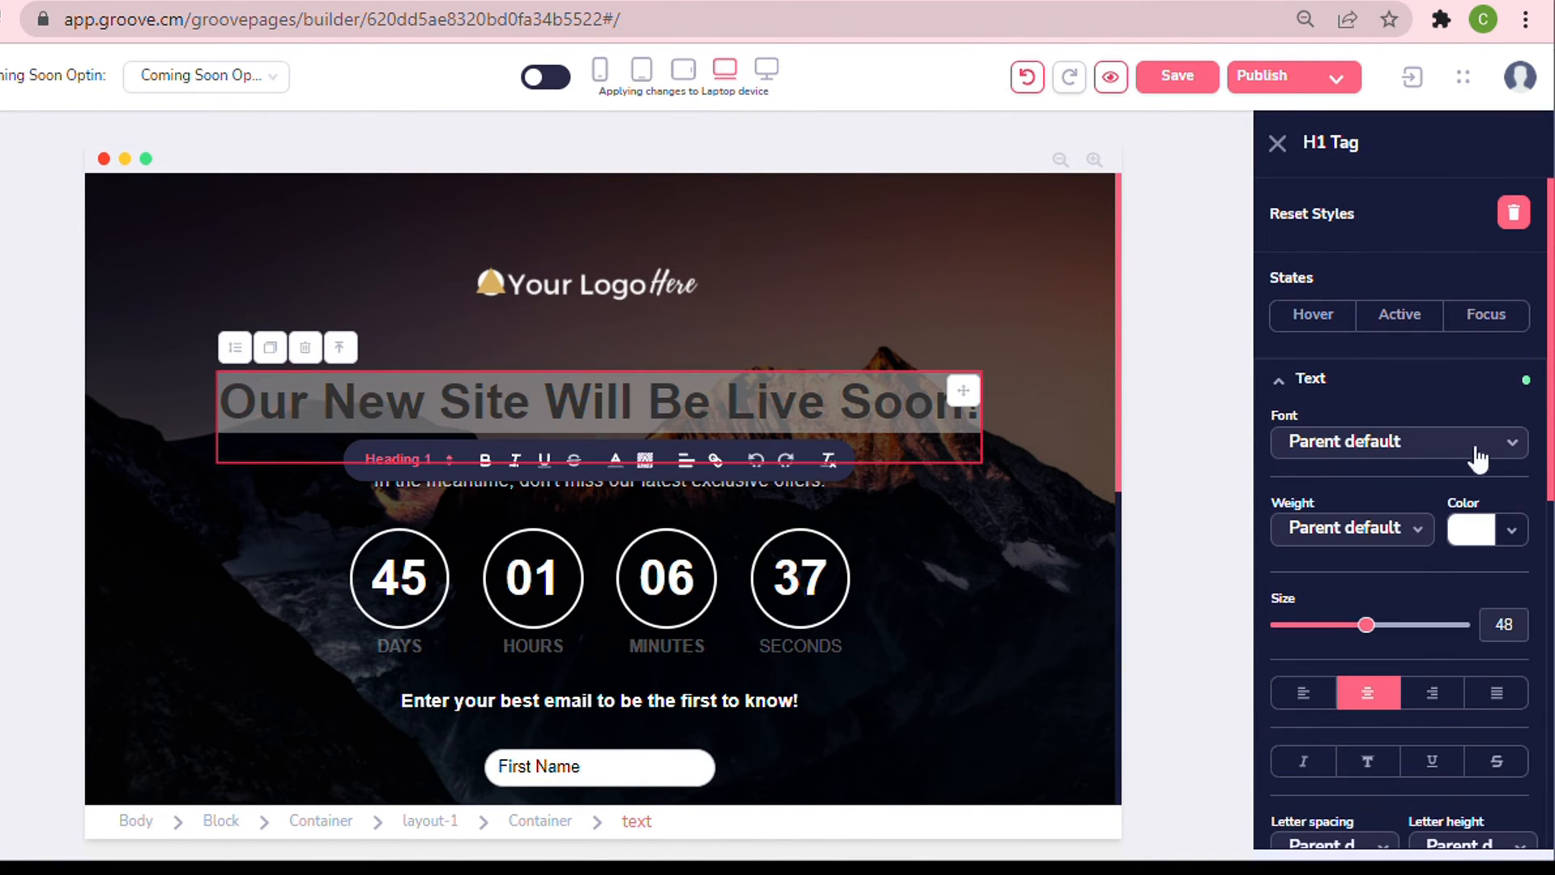
left_click(1523, 537)
scroll(1507, 640, "down", 5)
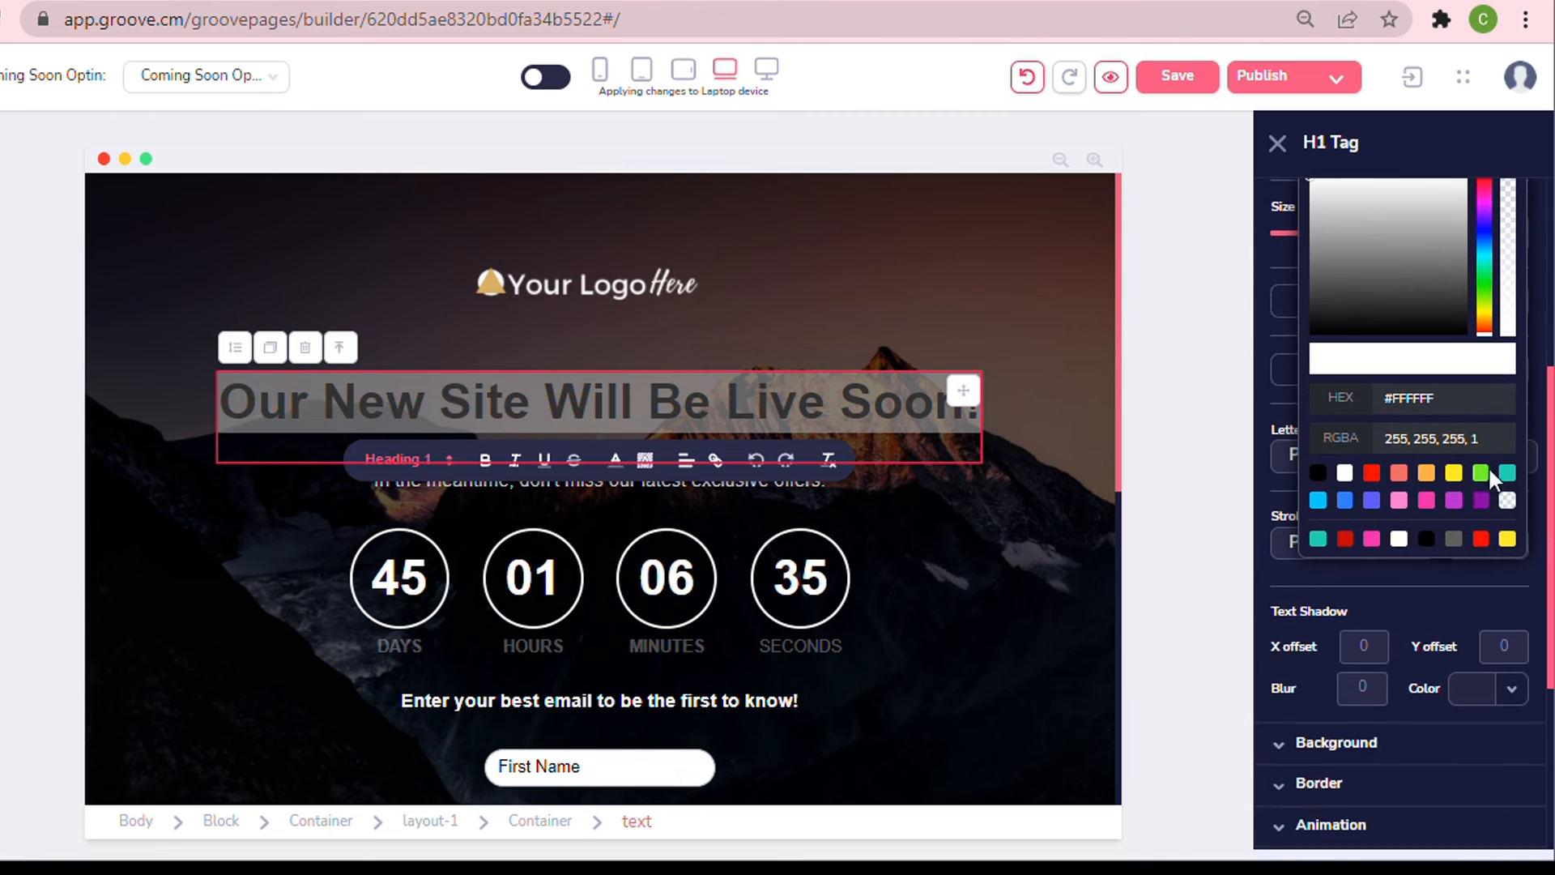
left_click(1454, 478)
left_click(1023, 588)
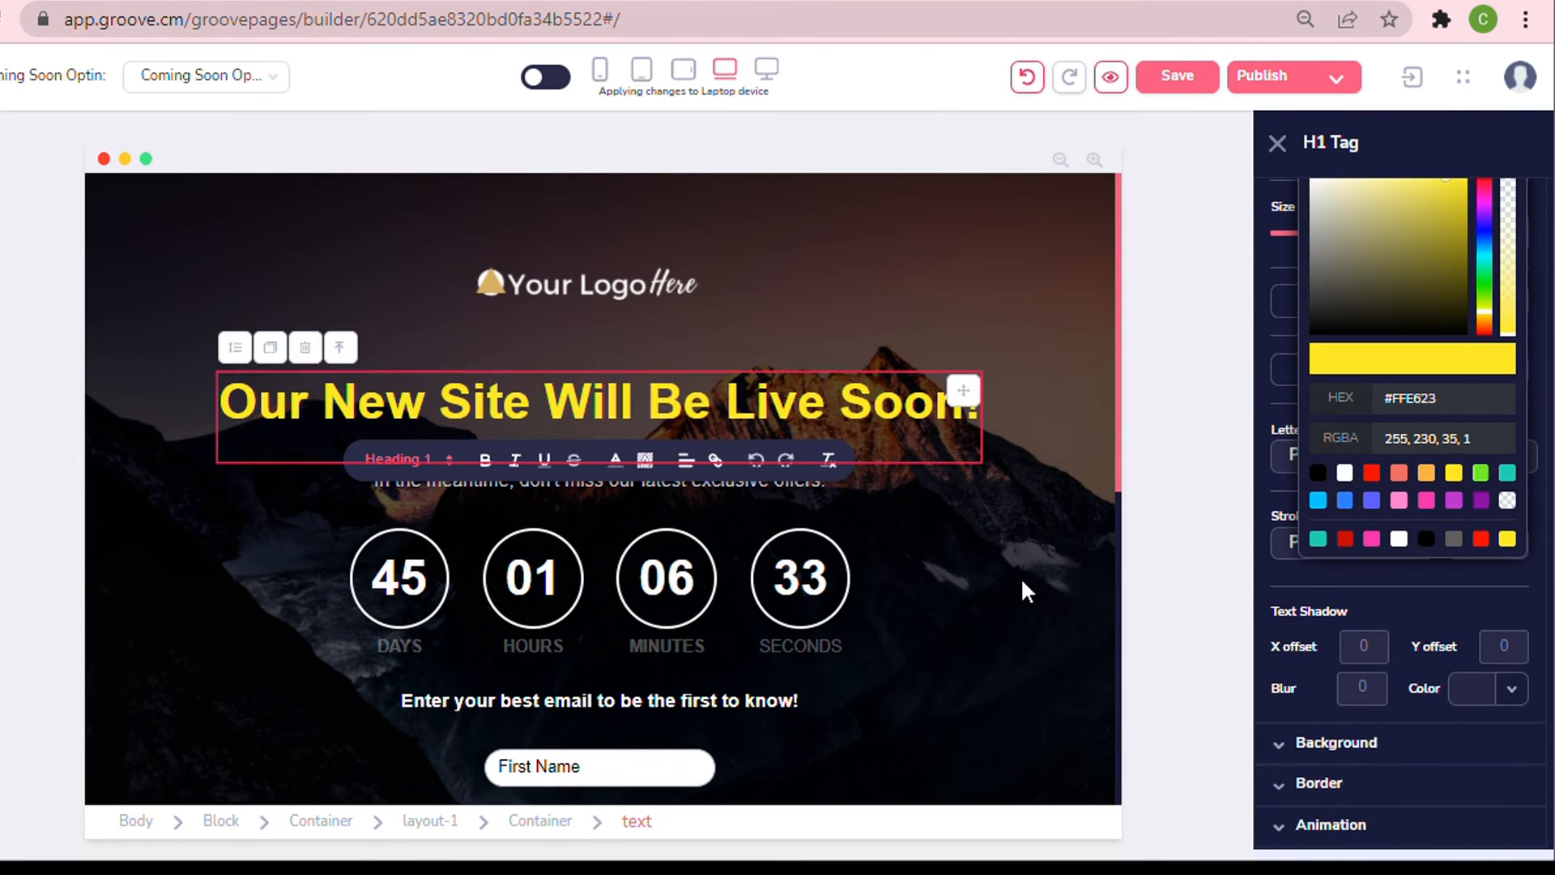
Select the First Name field, open its size settings and switch editing to apply changes to all devices.
scroll(1061, 389, "down", 3)
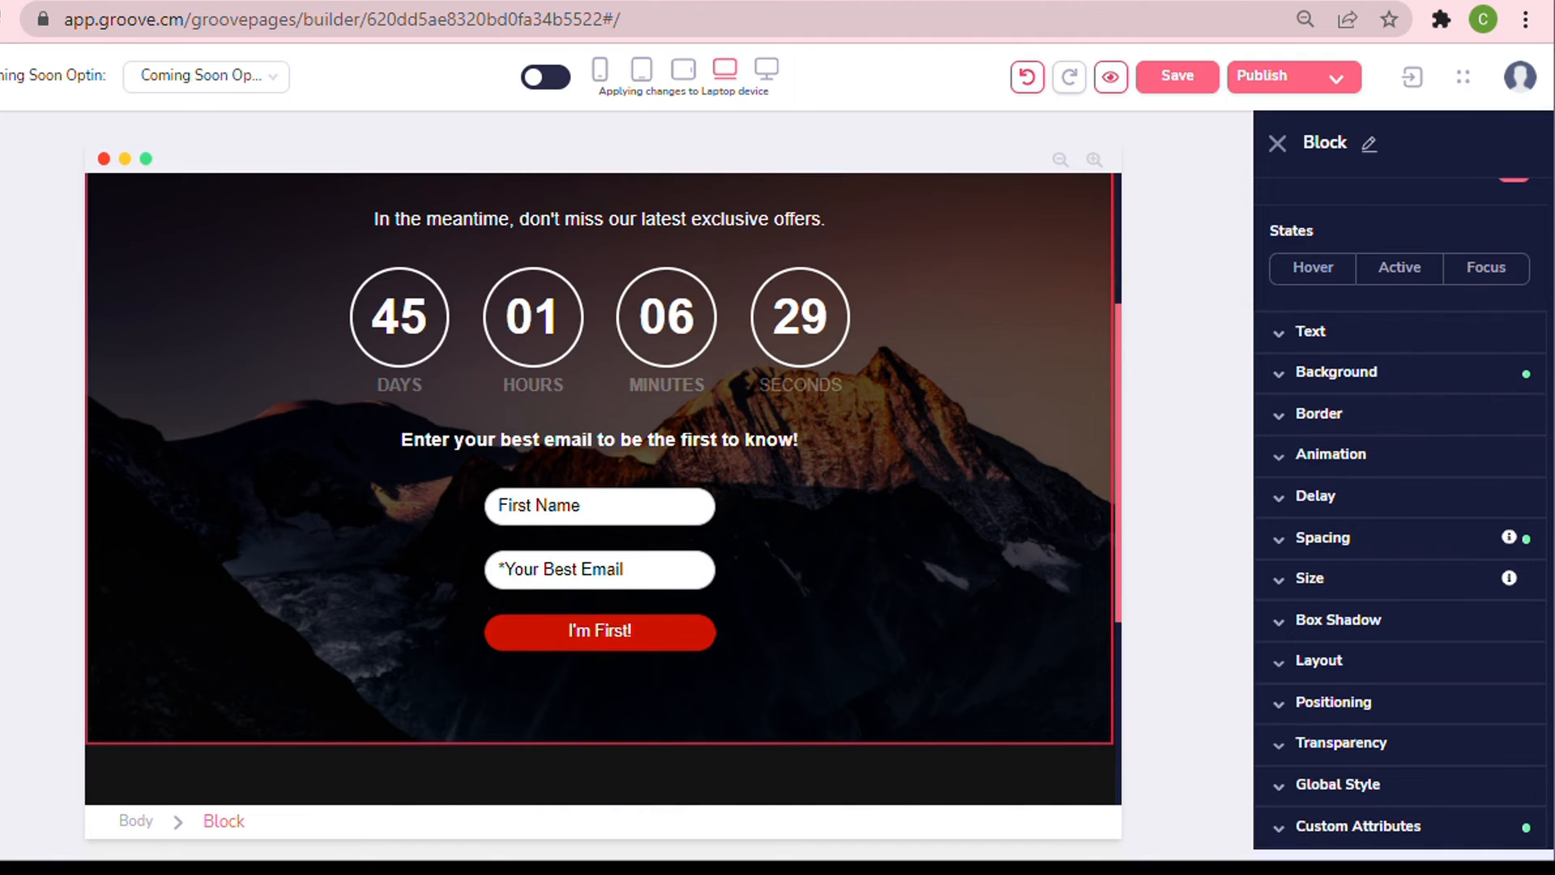
left_click(497, 505)
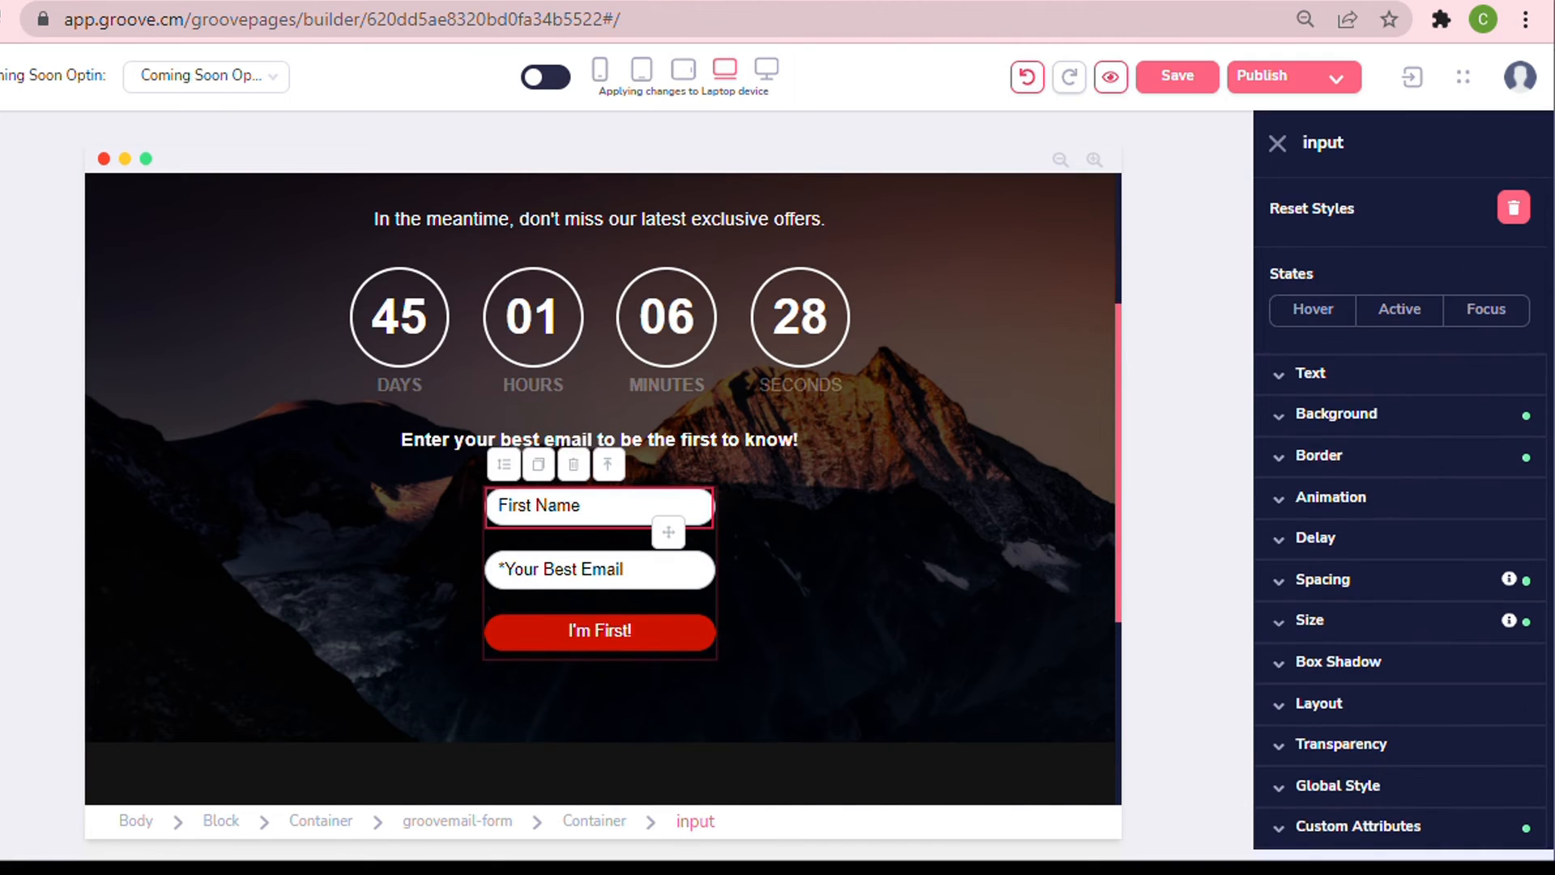
left_click(1326, 637)
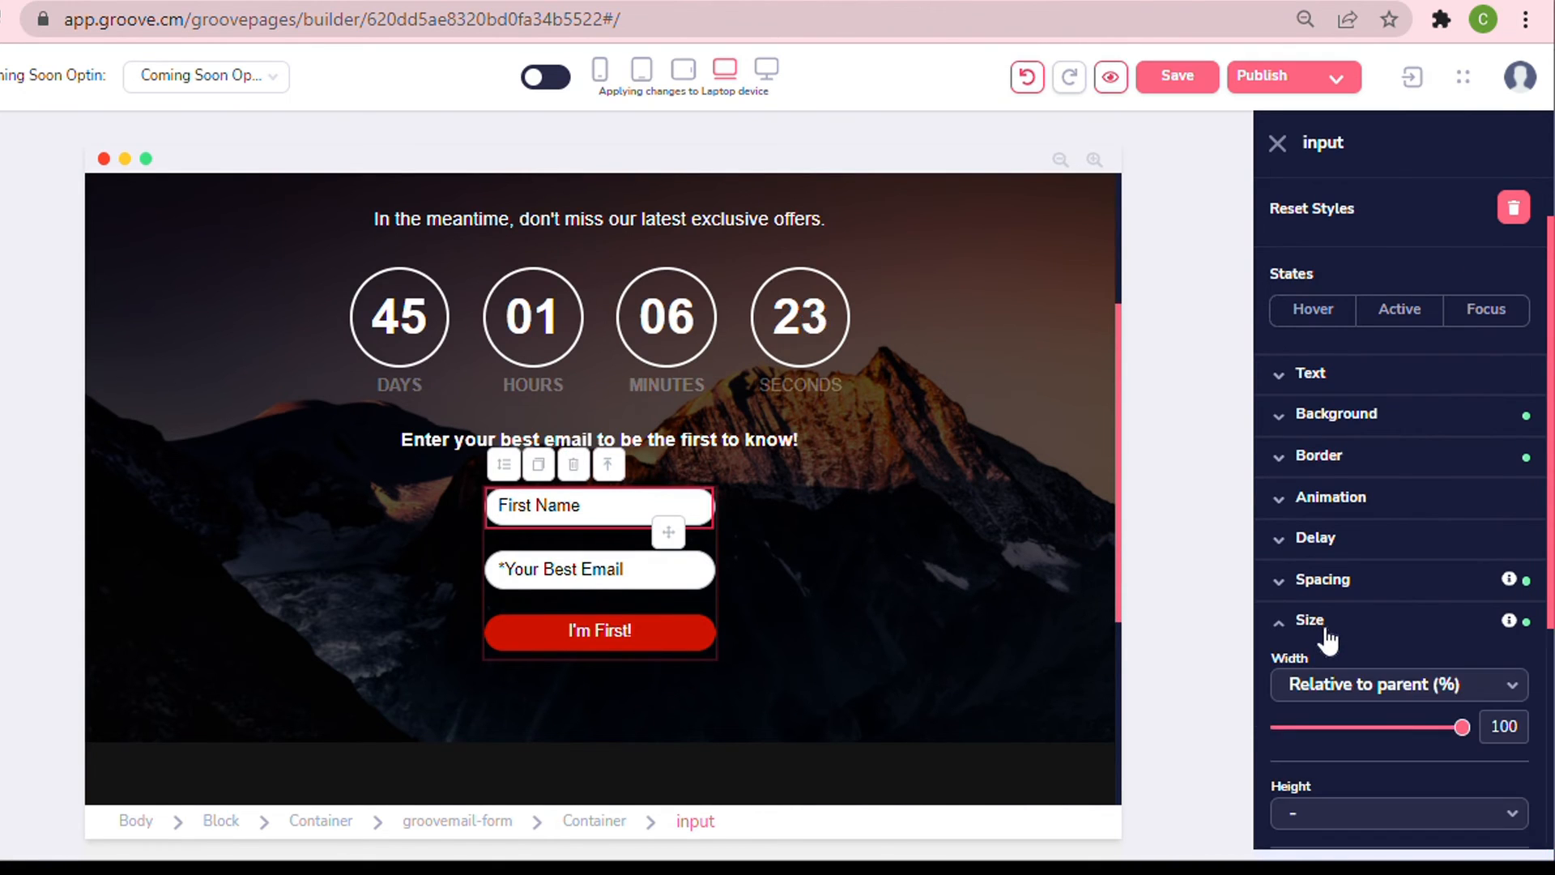
left_click(1406, 687)
left_click(1384, 797)
scroll(1377, 705, "down", 3)
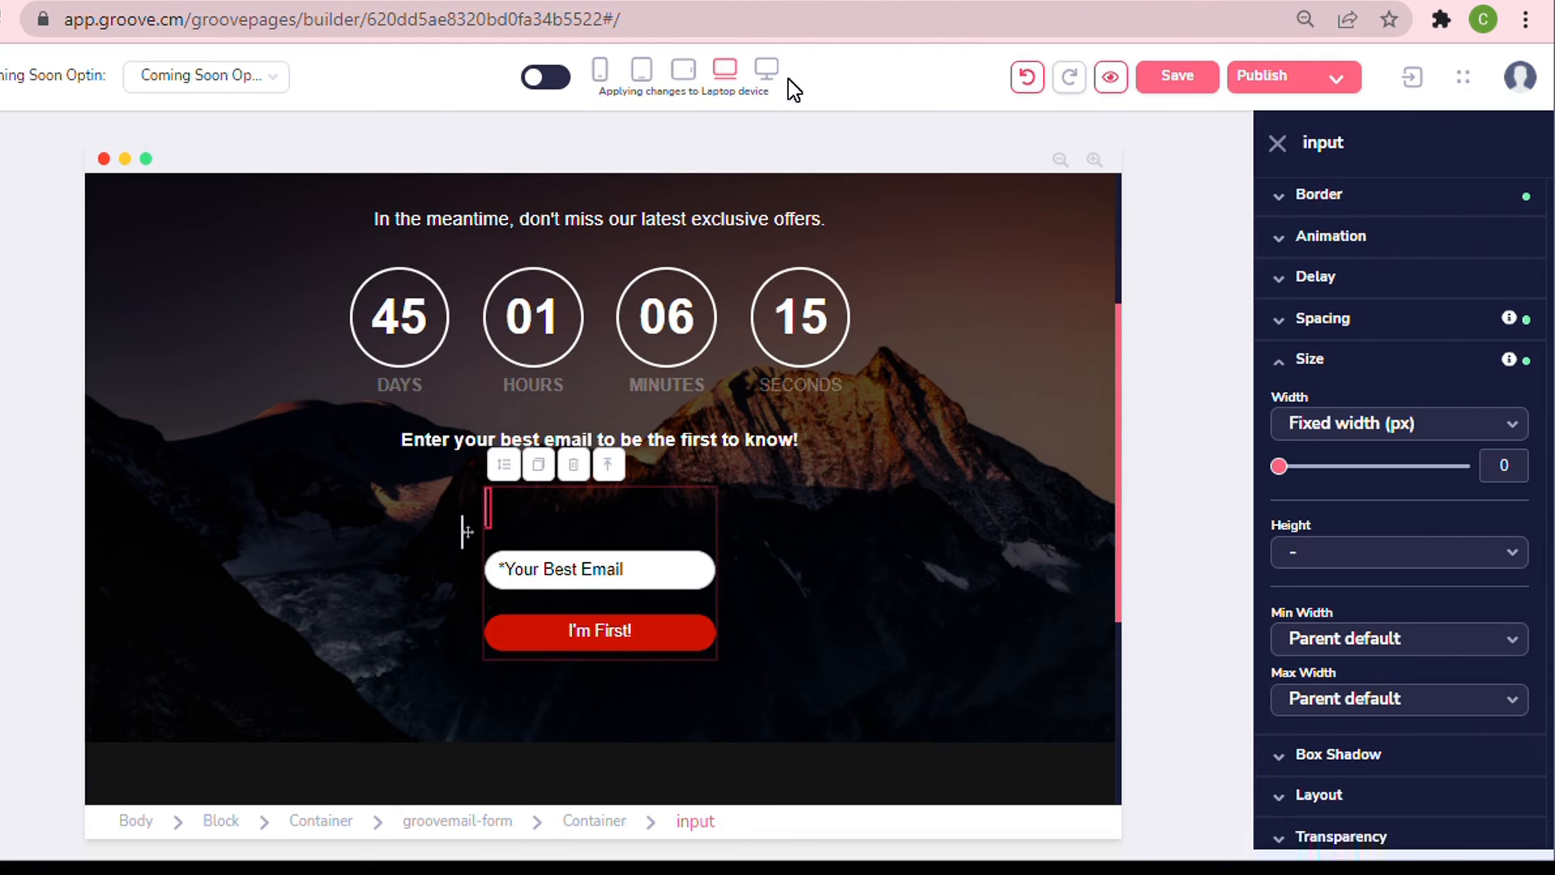
left_click(548, 80)
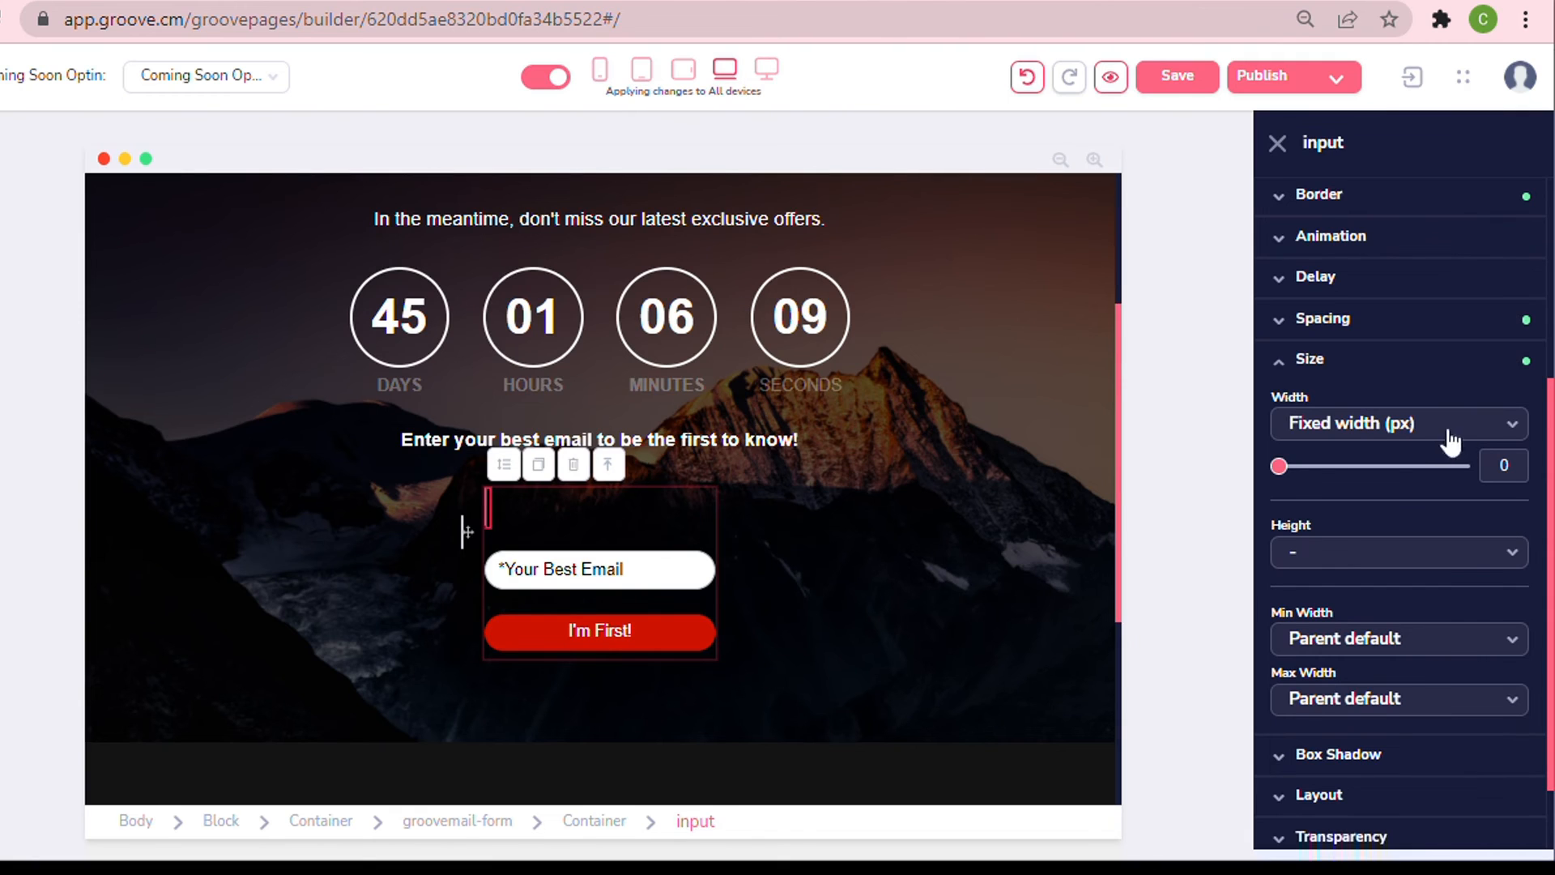
Set the First Name field to a fixed width of 385 px and a fixed height of 55 px.
left_click(1344, 428)
left_click(1349, 543)
double_click(1505, 466)
type("385")
left_click(1346, 553)
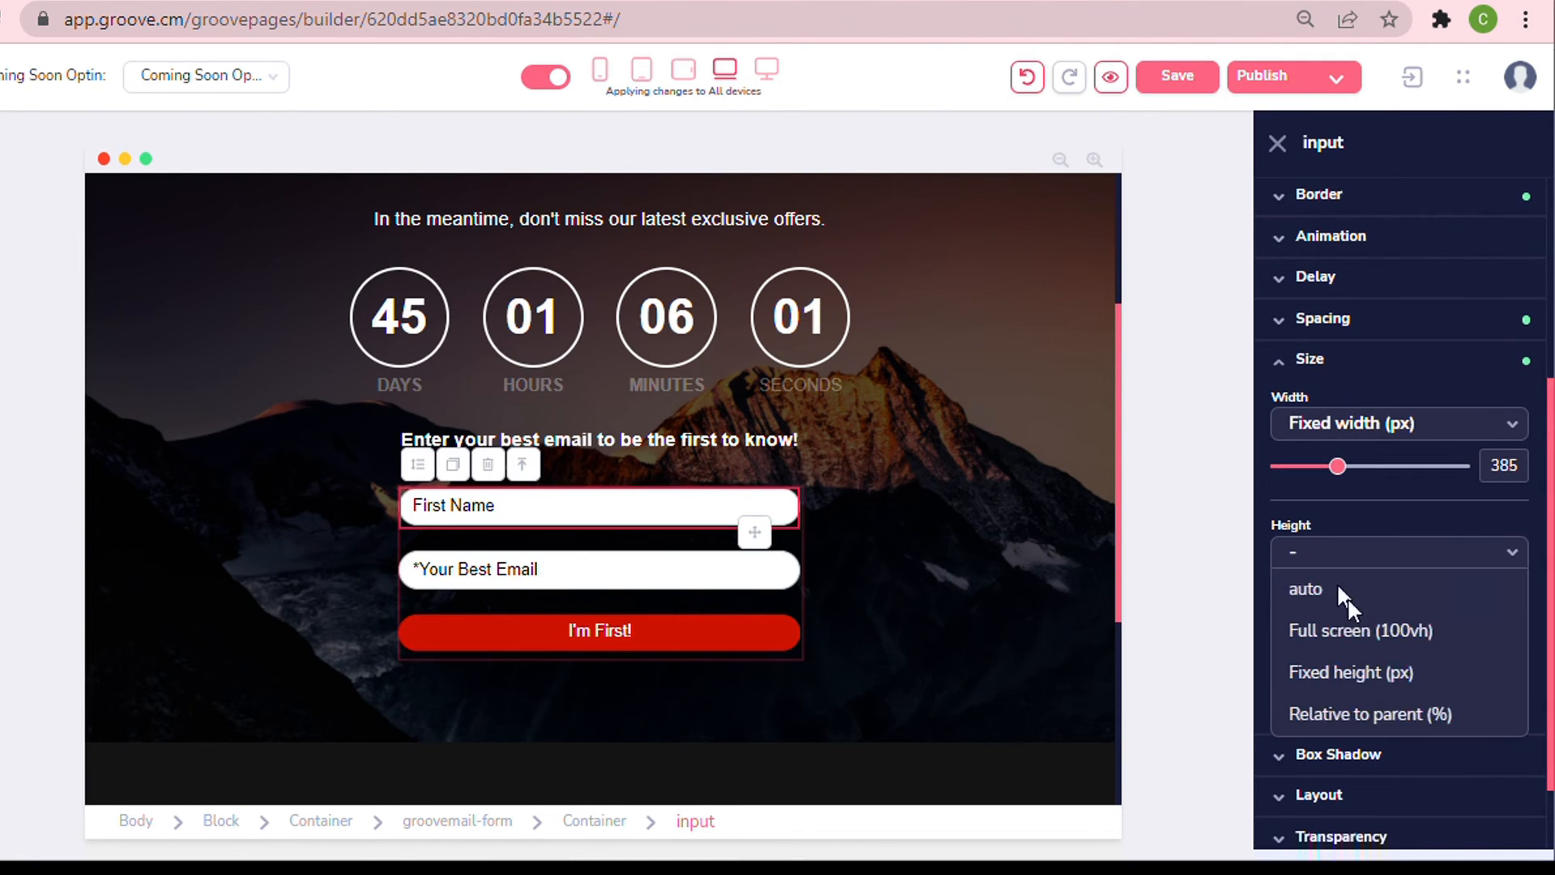
left_click(1352, 672)
type("55")
Set the Your Best Email field to a fixed width of 385 px and a fixed height of 55 px.
left_click(689, 587)
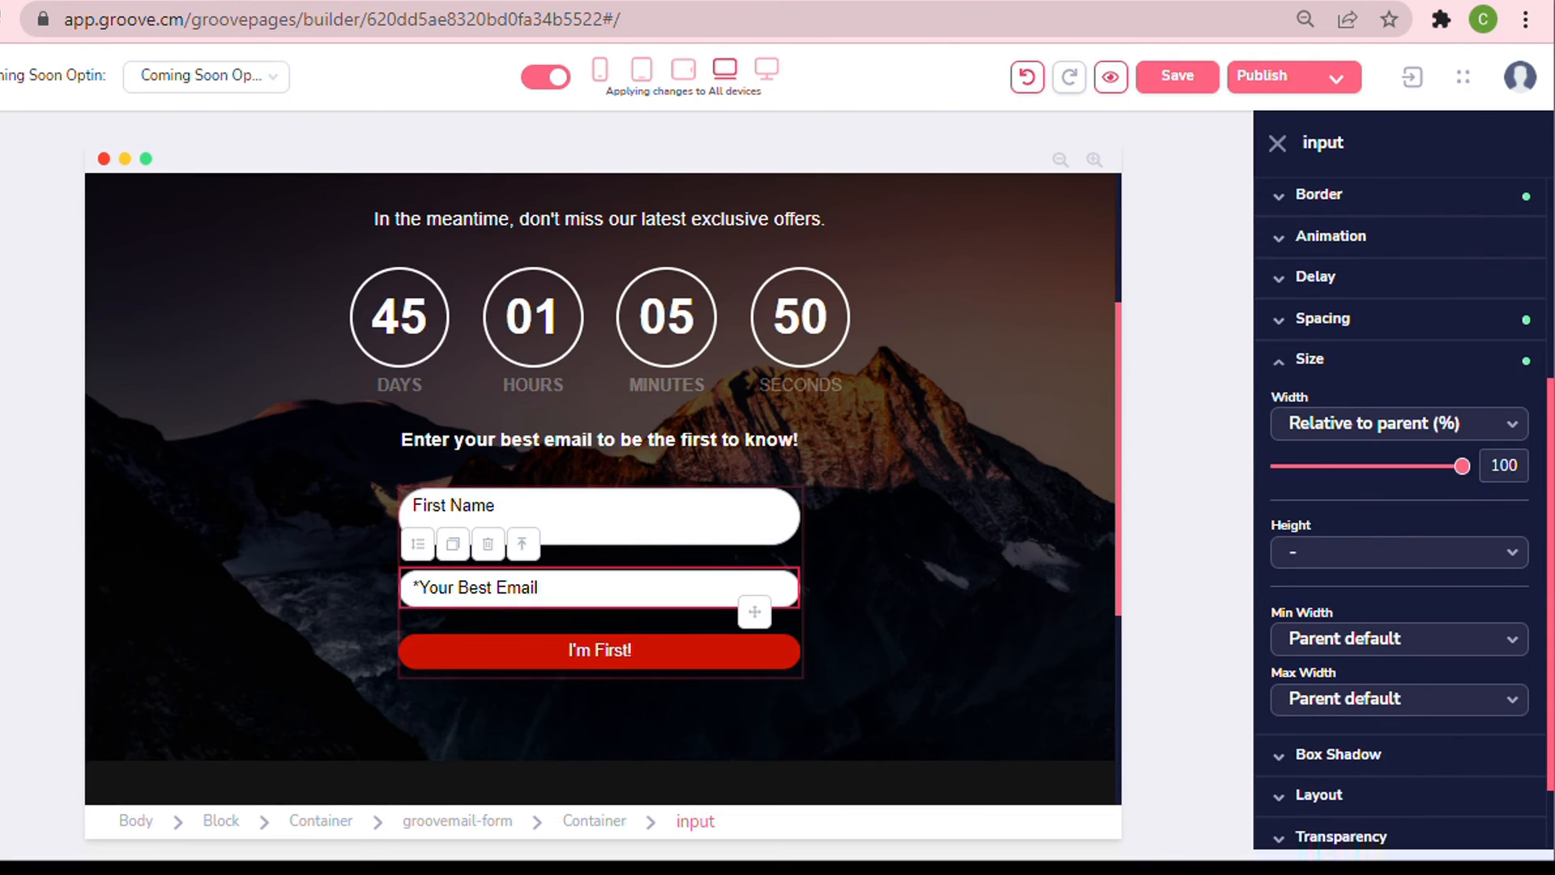
left_click(1349, 425)
left_click(1349, 543)
double_click(1505, 466)
type("385")
left_click(1331, 553)
left_click(1351, 673)
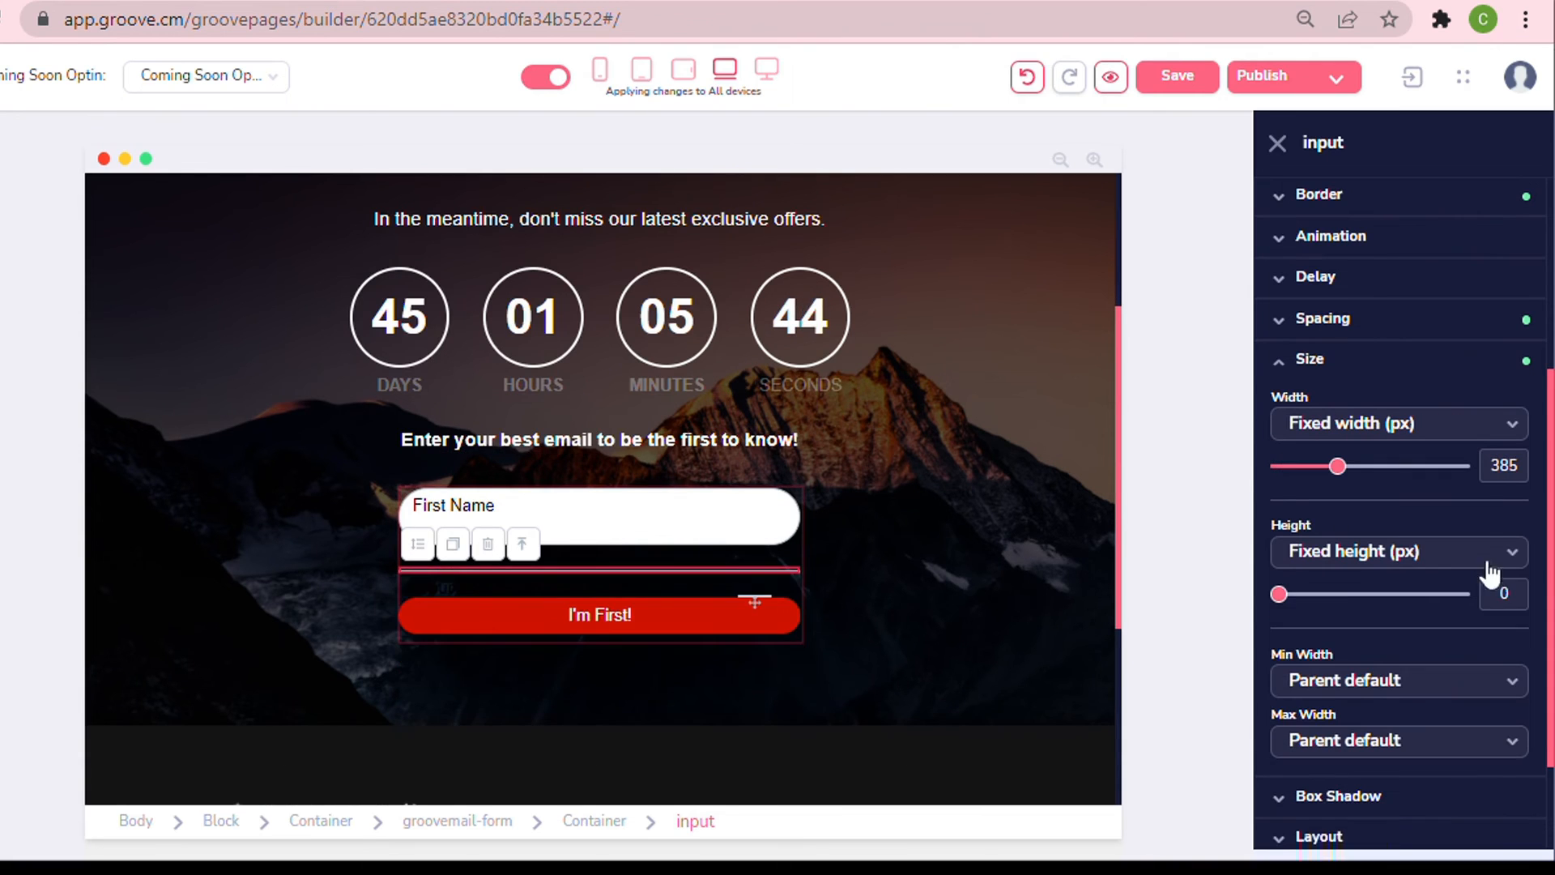
double_click(1505, 594)
type("55")
Set the I'm First! button to a fixed width of 385 px and a fixed height of 55 px.
left_click(664, 695)
left_click(1317, 619)
left_click(1378, 422)
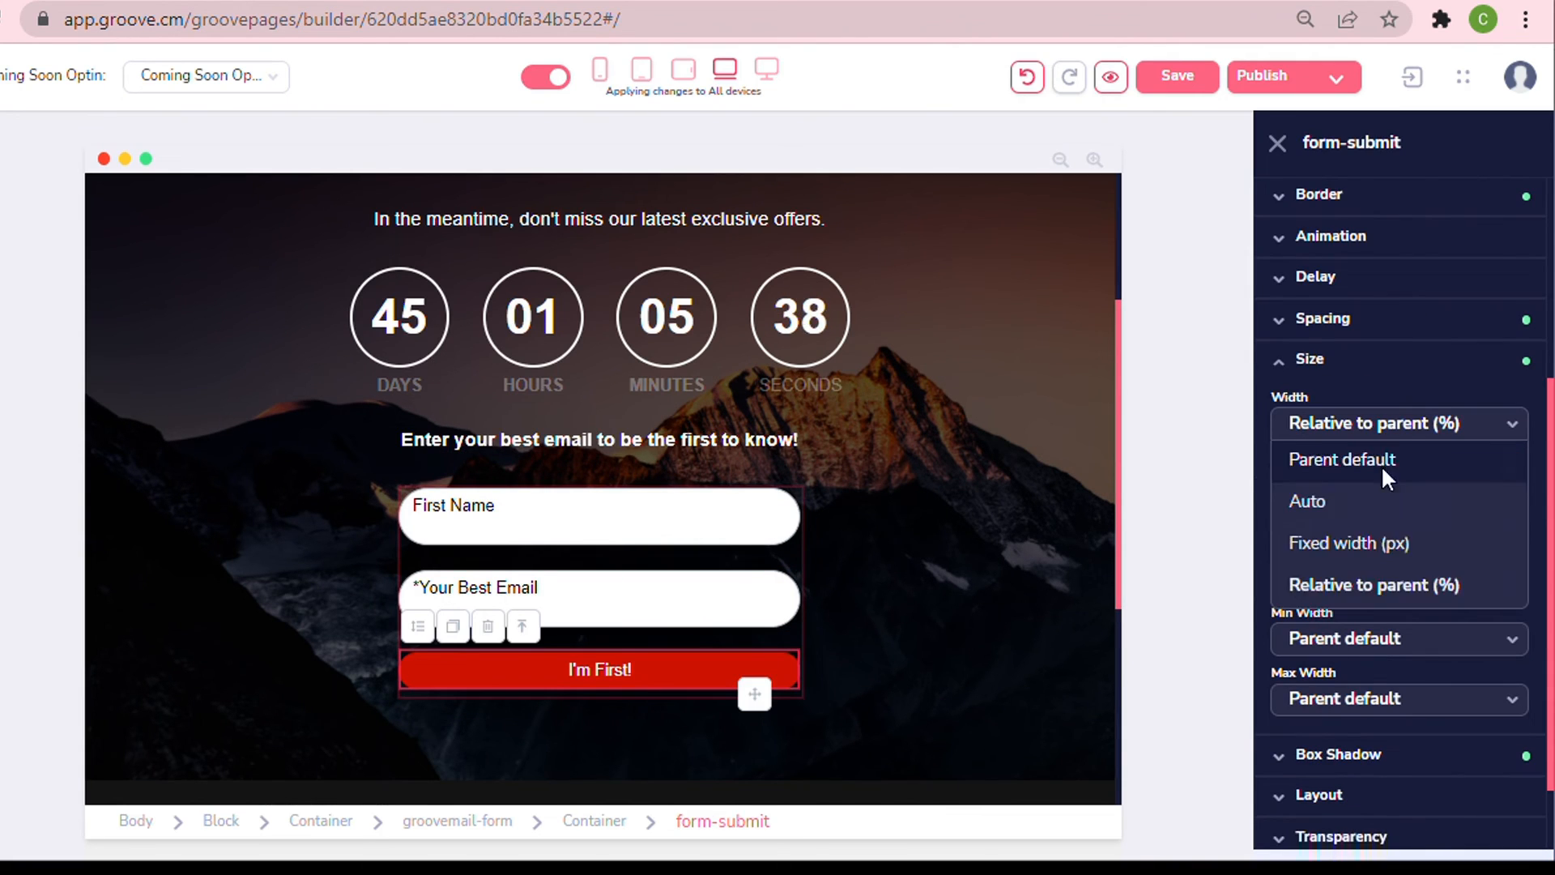
left_click(1337, 542)
double_click(1504, 466)
type("385")
left_click(1395, 553)
left_click(1361, 673)
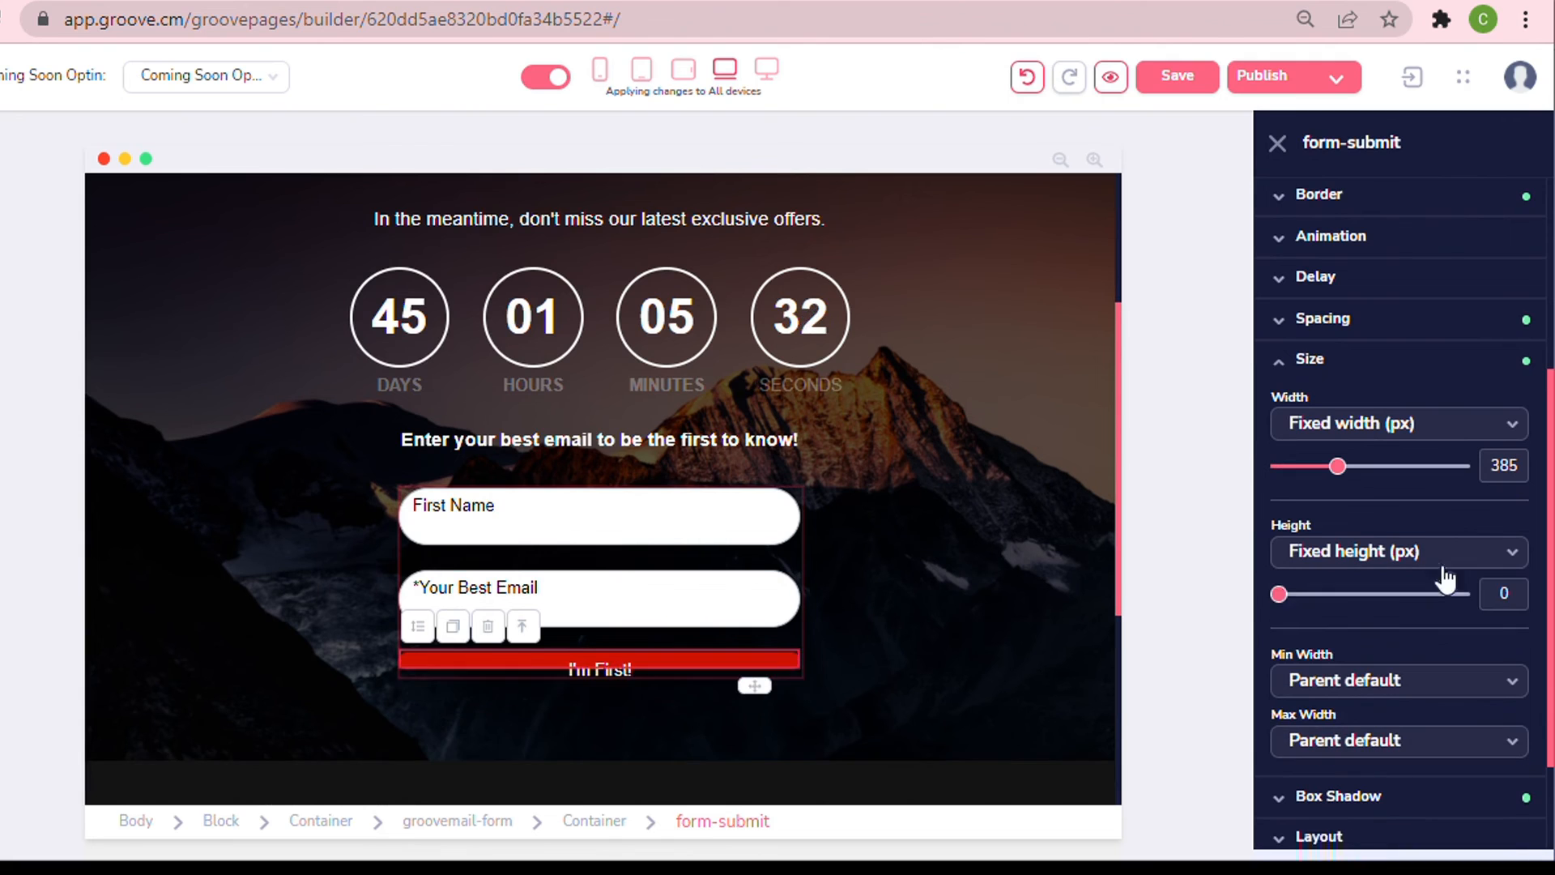
left_click(1465, 594)
double_click(1504, 594)
type("55")
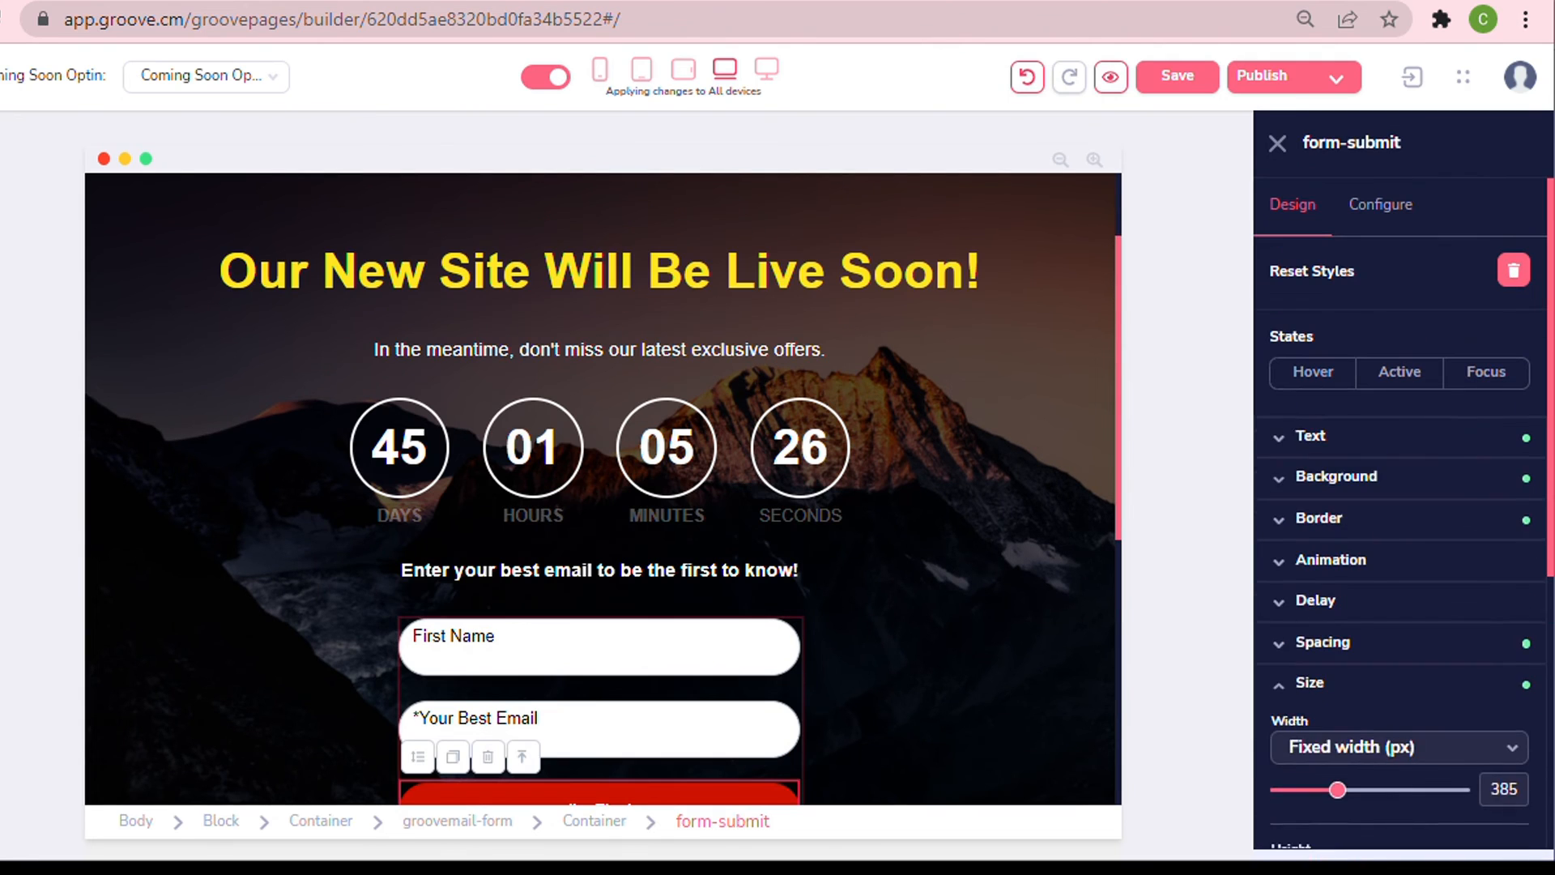
Set the I'm First! button's text size to 30.
left_click(1311, 435)
left_click(1353, 585)
left_click(1329, 789)
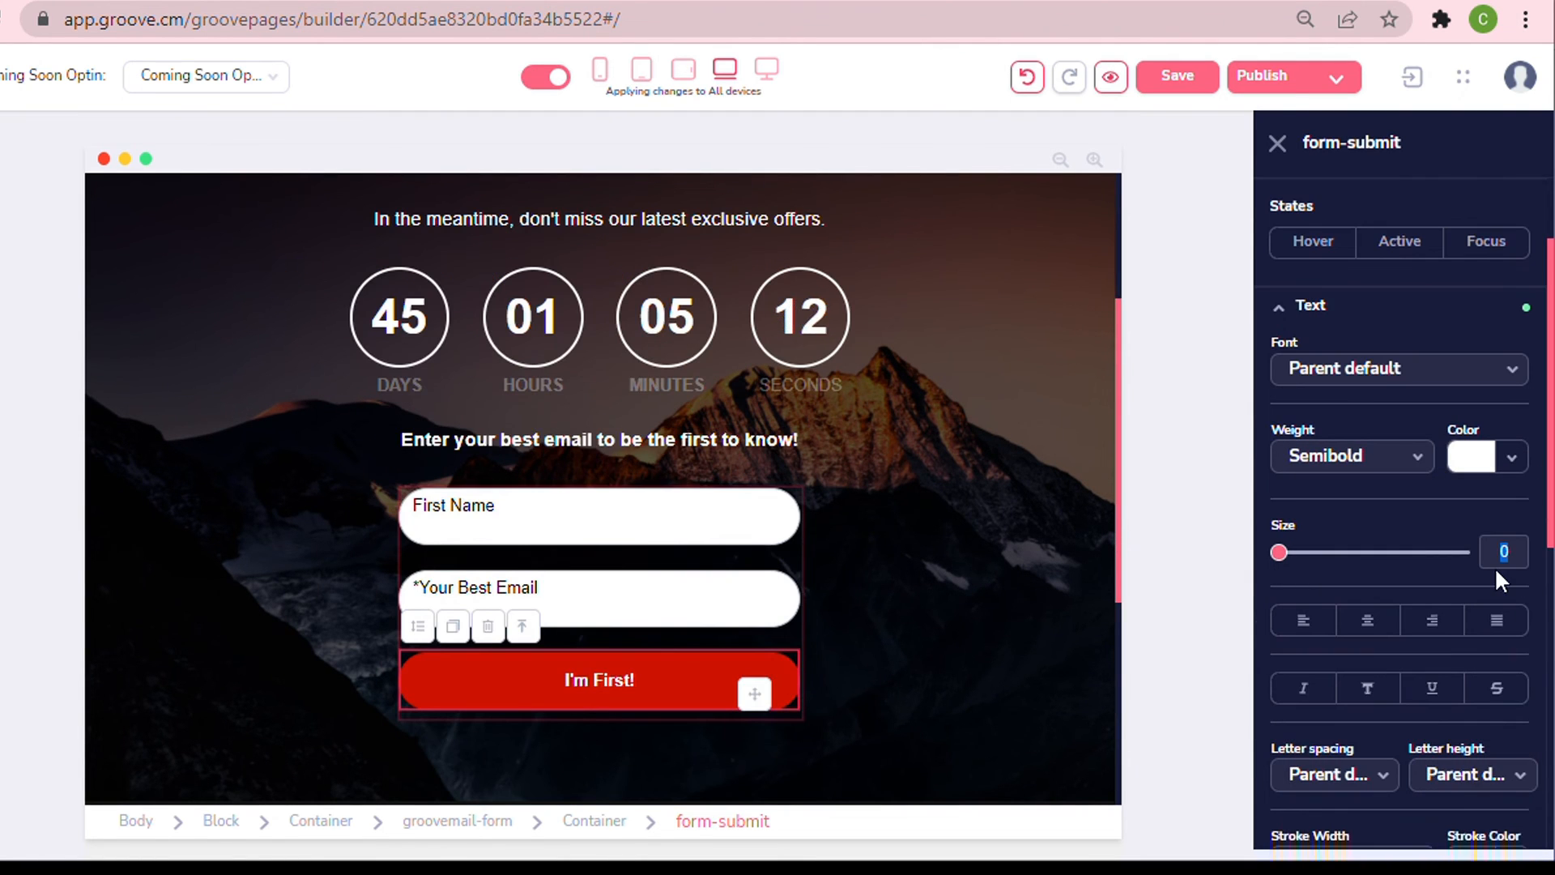
type("30")
Save the page.
scroll(1117, 181, "up", 3)
scroll(1060, 304, "down", 2)
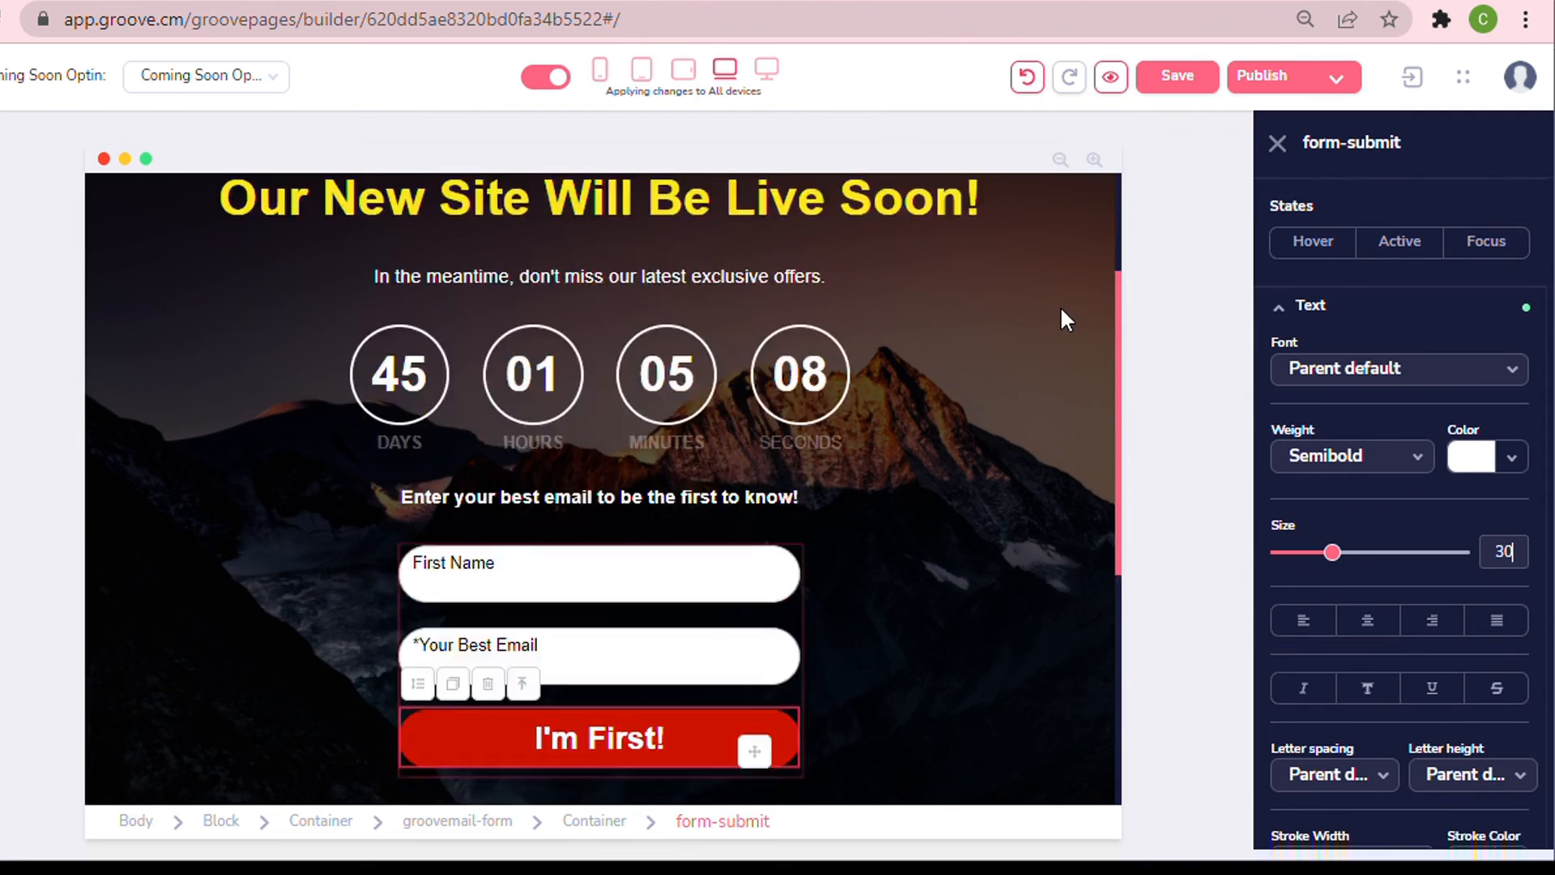
left_click(1178, 75)
scroll(946, 361, "down", 1)
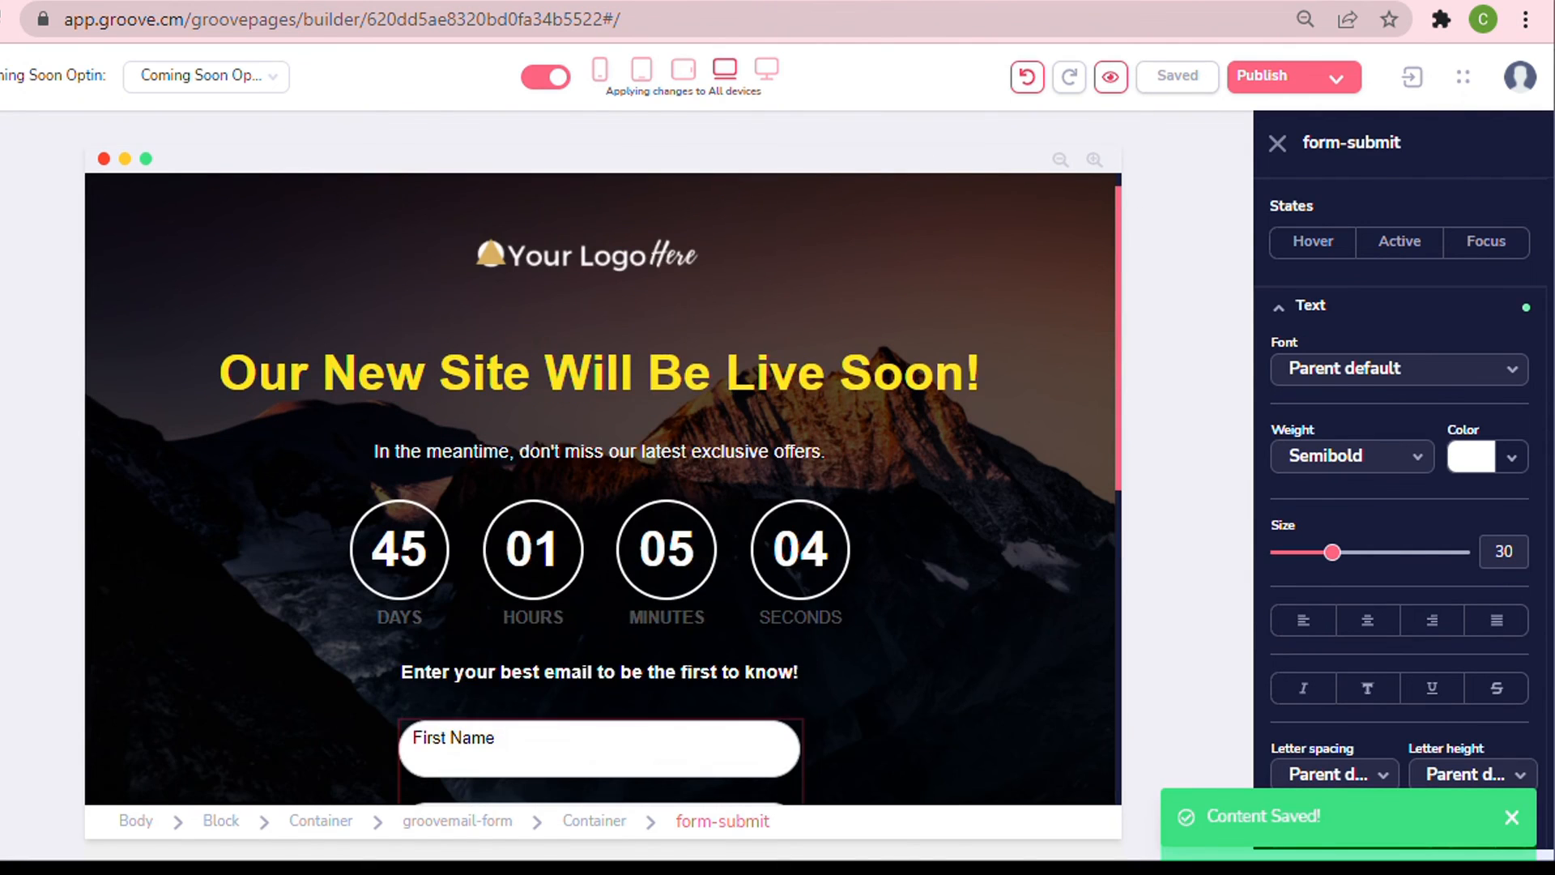
Preview the page layout in the vertical tablet and mobile device views.
left_click(643, 72)
scroll(827, 364, "down", 6)
scroll(823, 400, "up", 6)
left_click(600, 70)
scroll(704, 316, "down", 3)
scroll(711, 319, "down", 5)
scroll(713, 318, "up", 8)
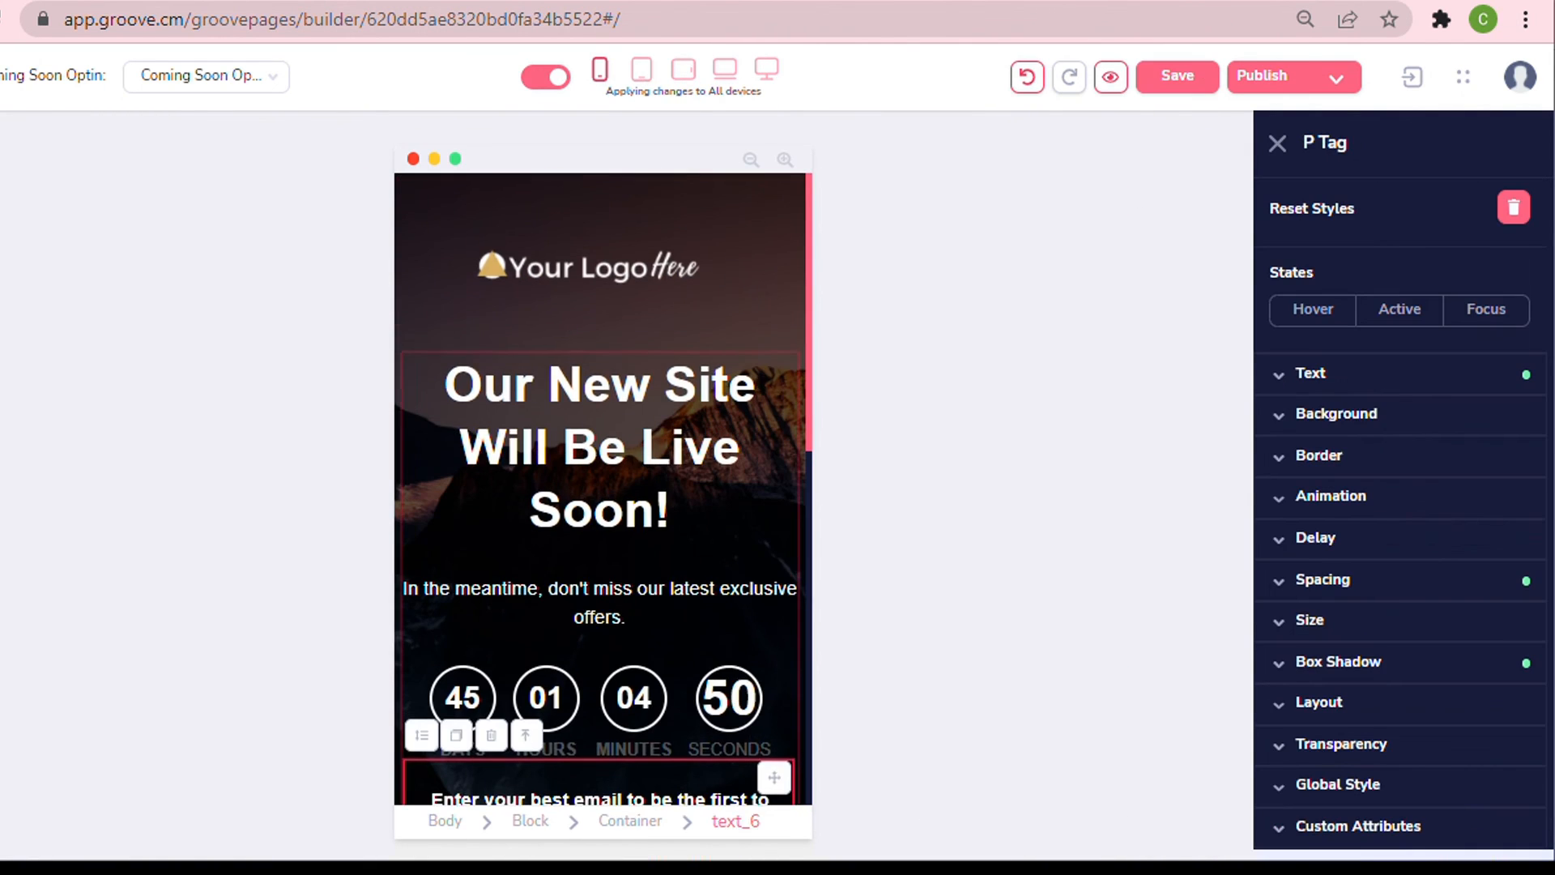
Switch to mobile-device editing, set the main headline's font size to 40 and color it pink #FC3CAD.
left_click(680, 405)
scroll(677, 327, "down", 4)
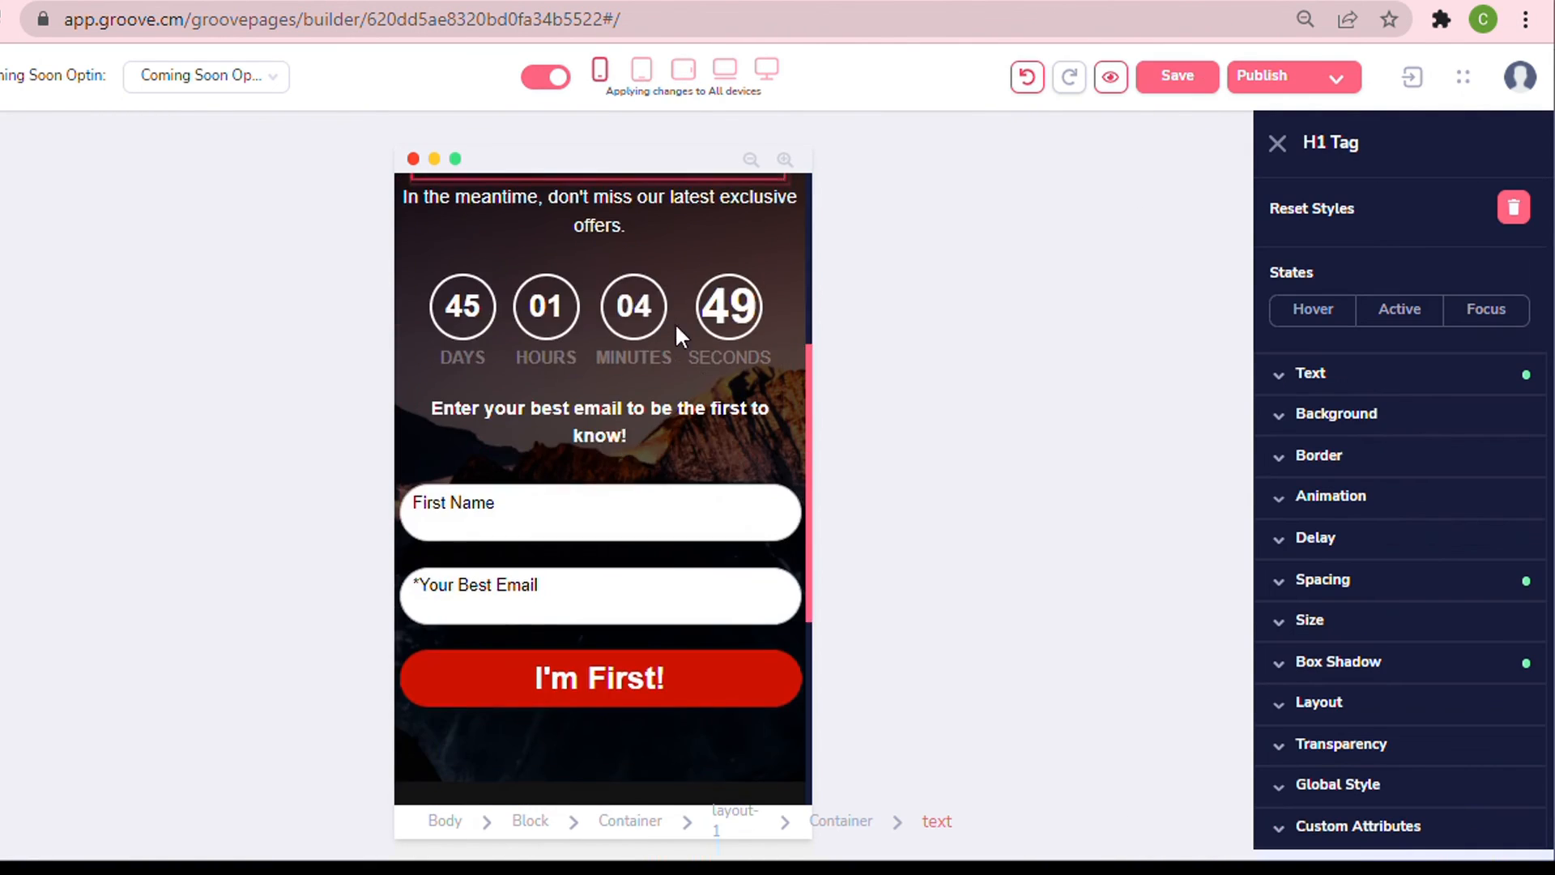
scroll(680, 337, "down", 3)
left_click(605, 75)
scroll(681, 357, "up", 6)
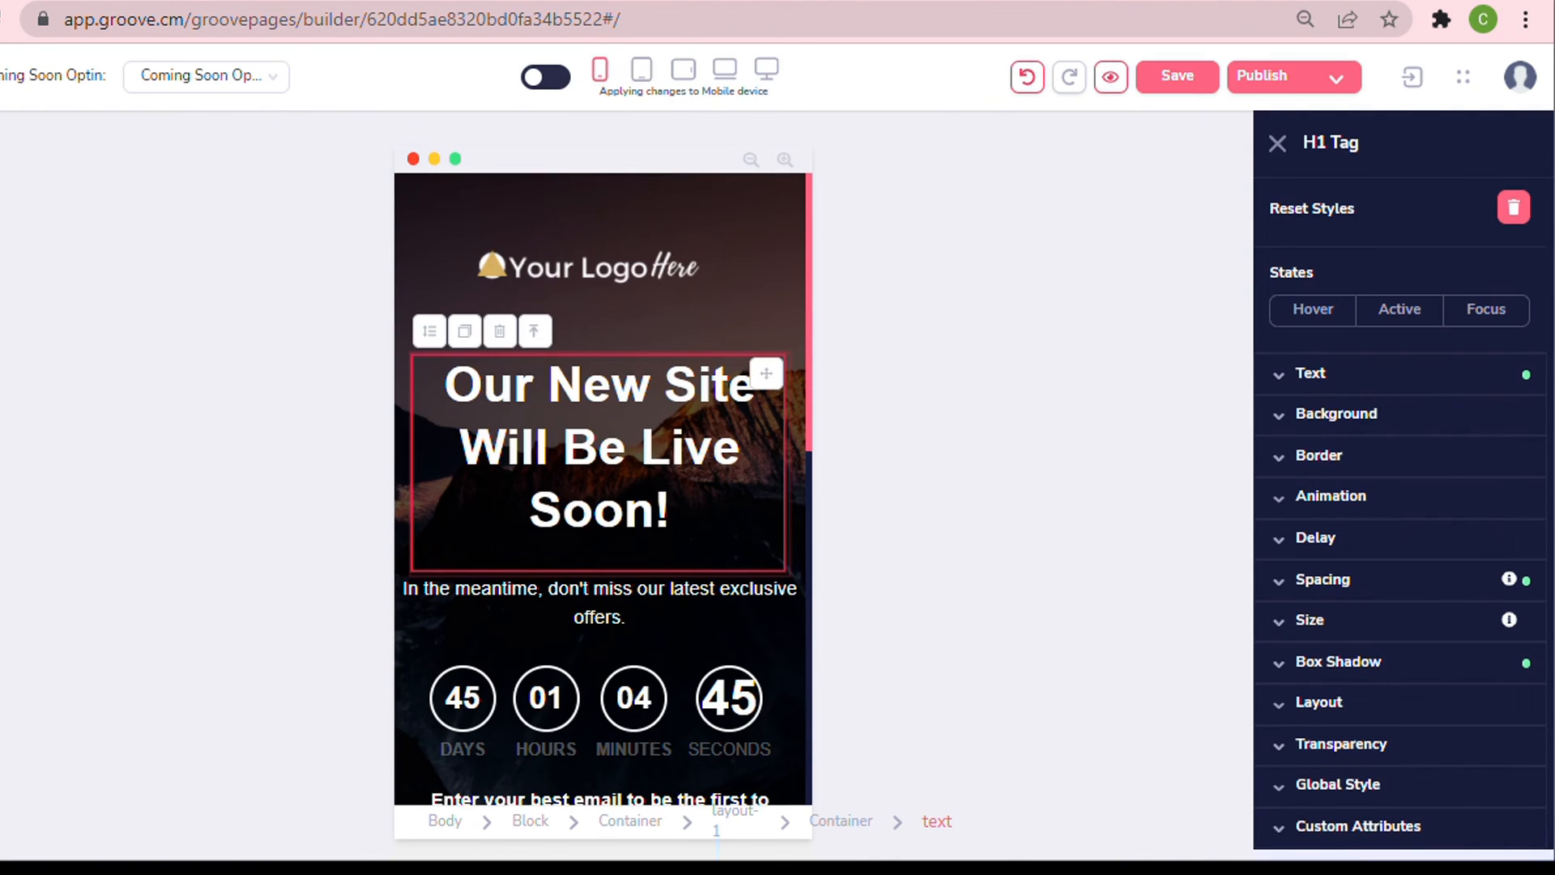
triple_click(535, 386)
left_click(1348, 373)
left_click_drag(1366, 622, 1363, 622)
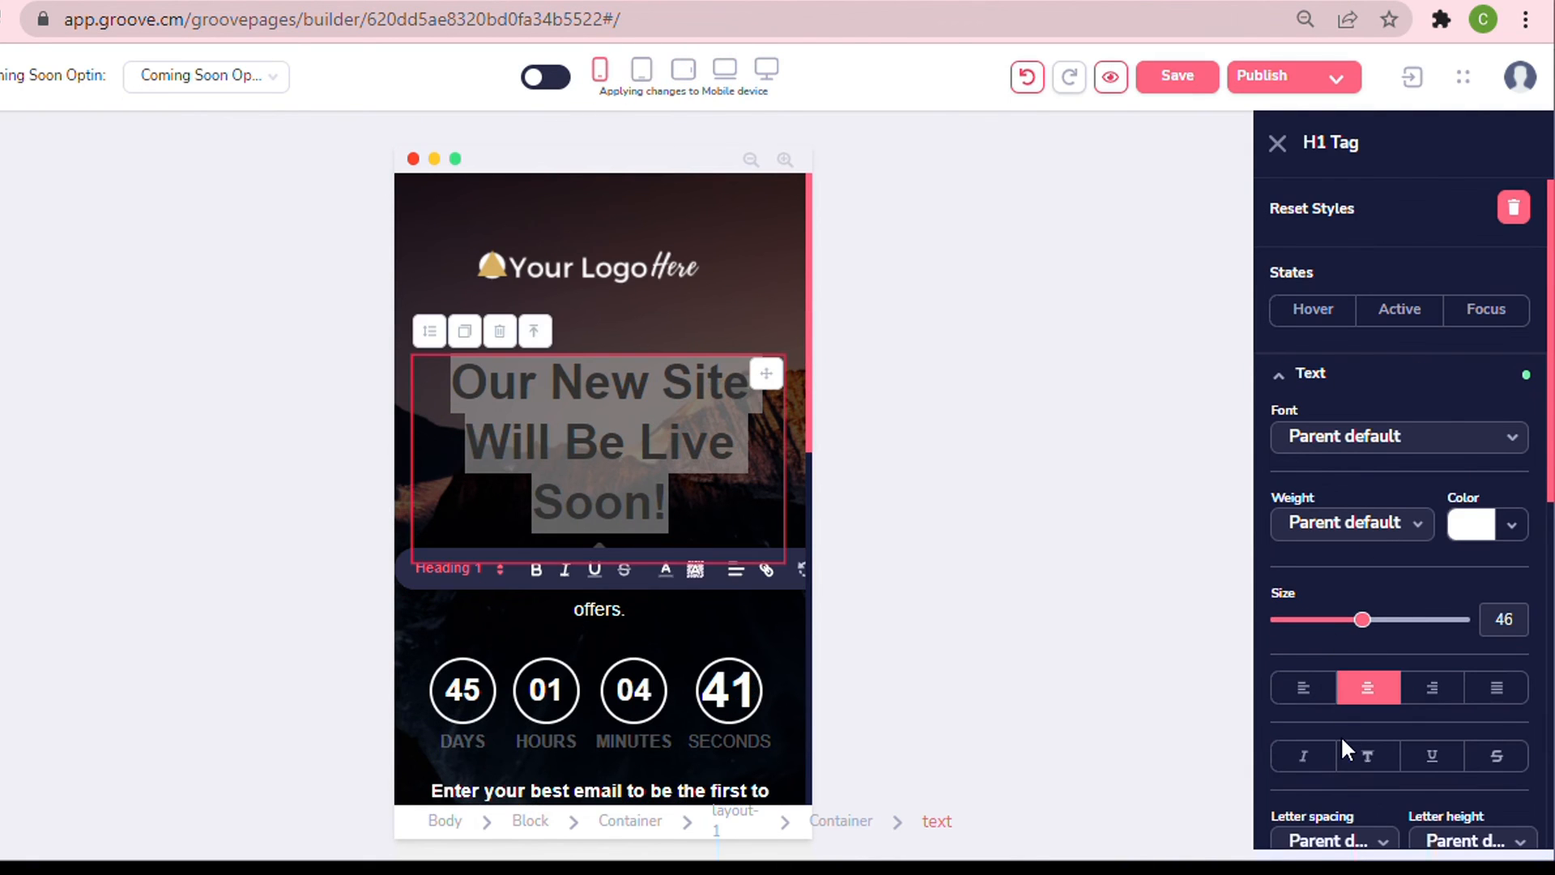
key("Left")
key("Left")
key("Left")
key("Left")
key("Left")
key("Left")
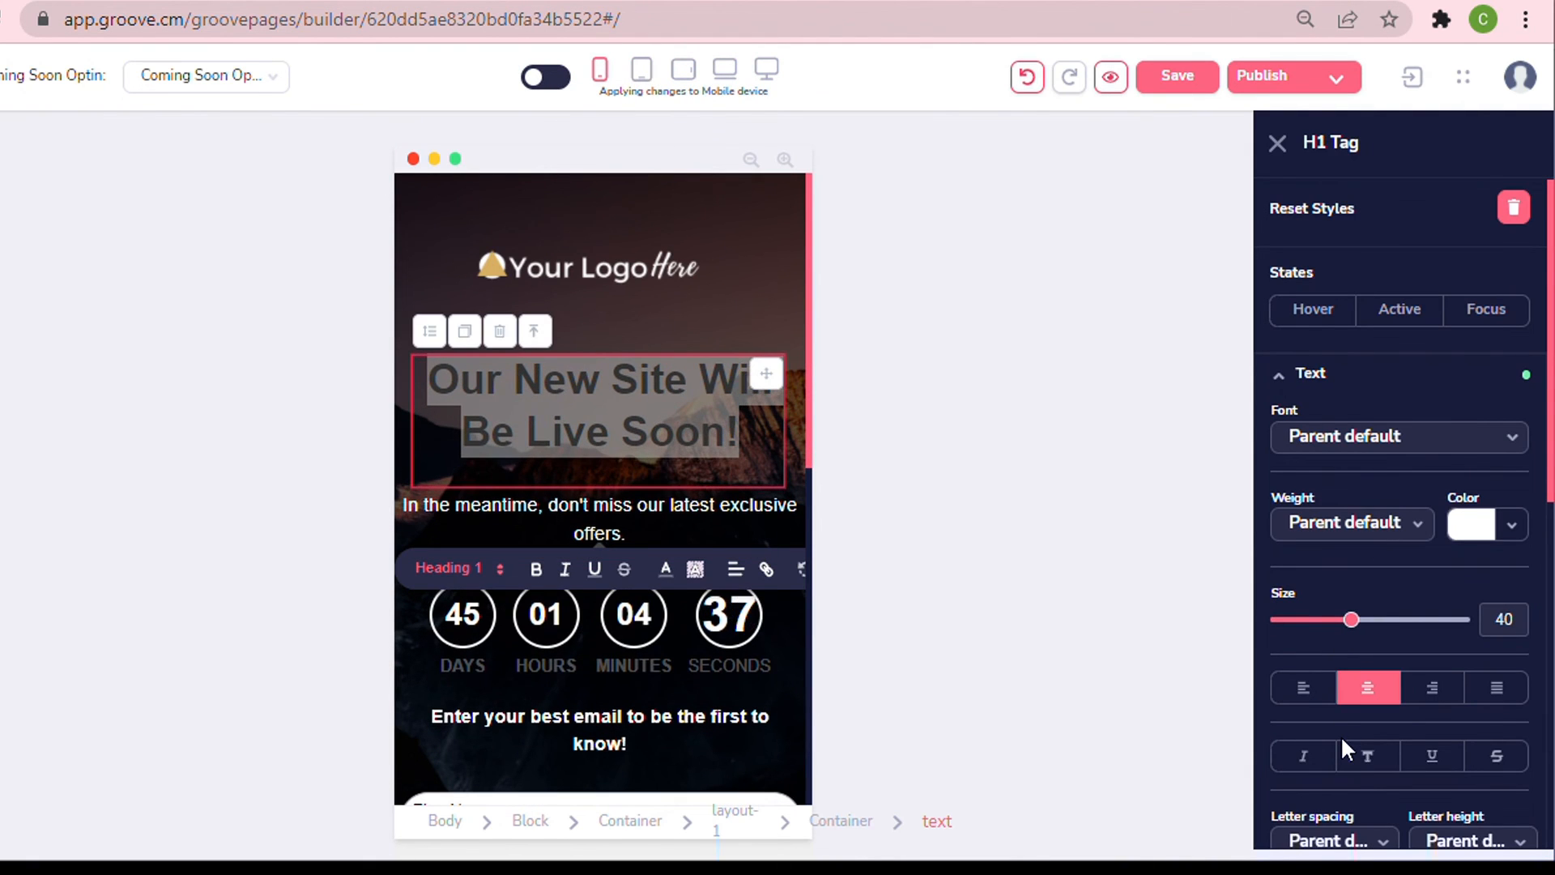
left_click(1512, 524)
scroll(1507, 600, "down", 3)
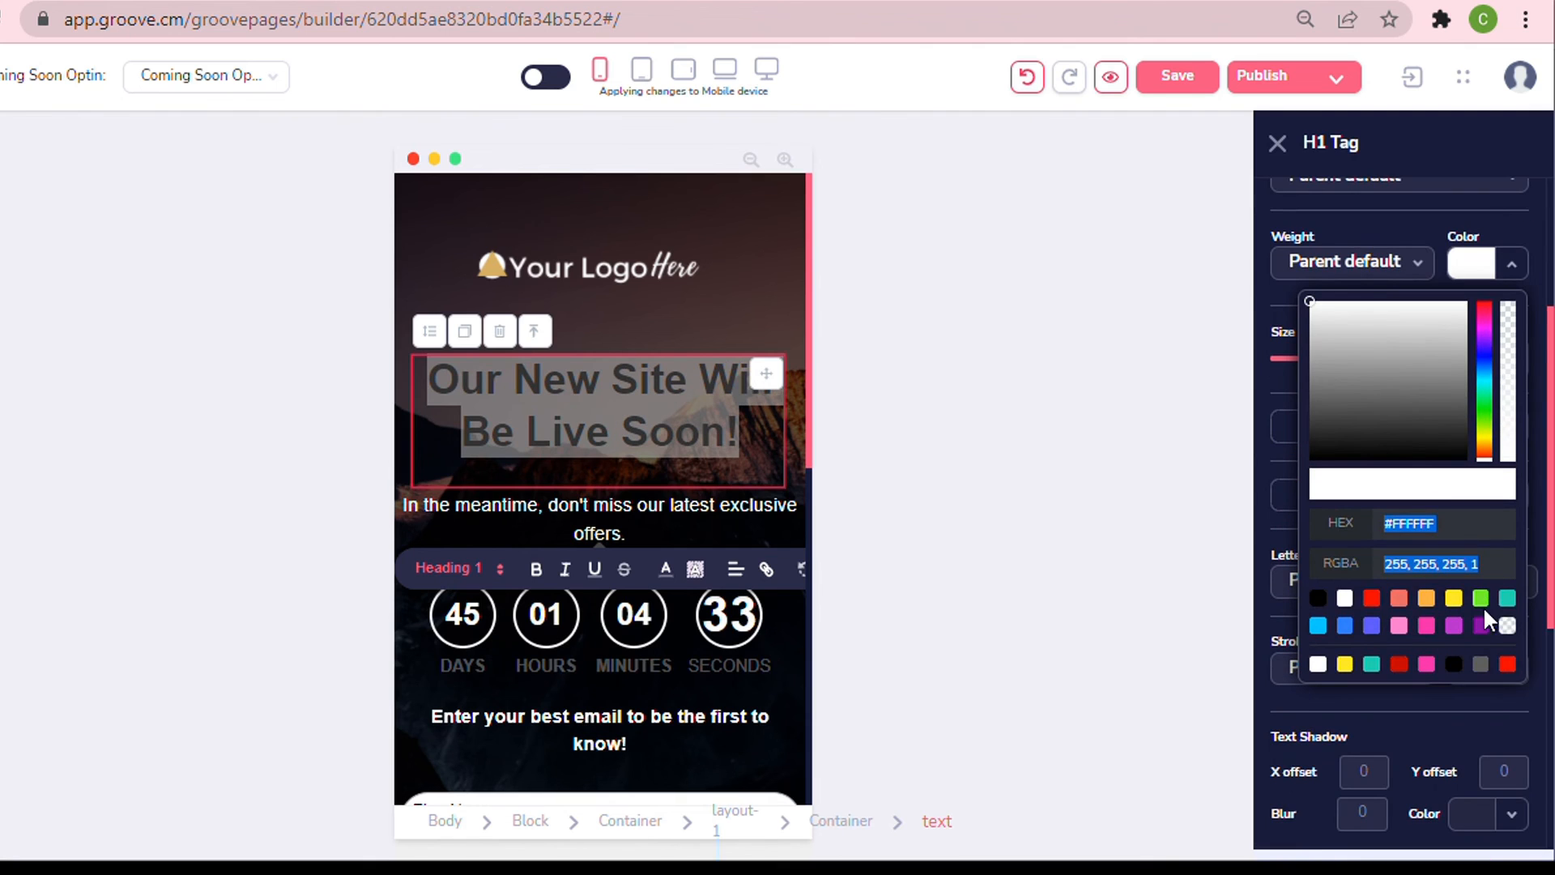
left_click(1424, 629)
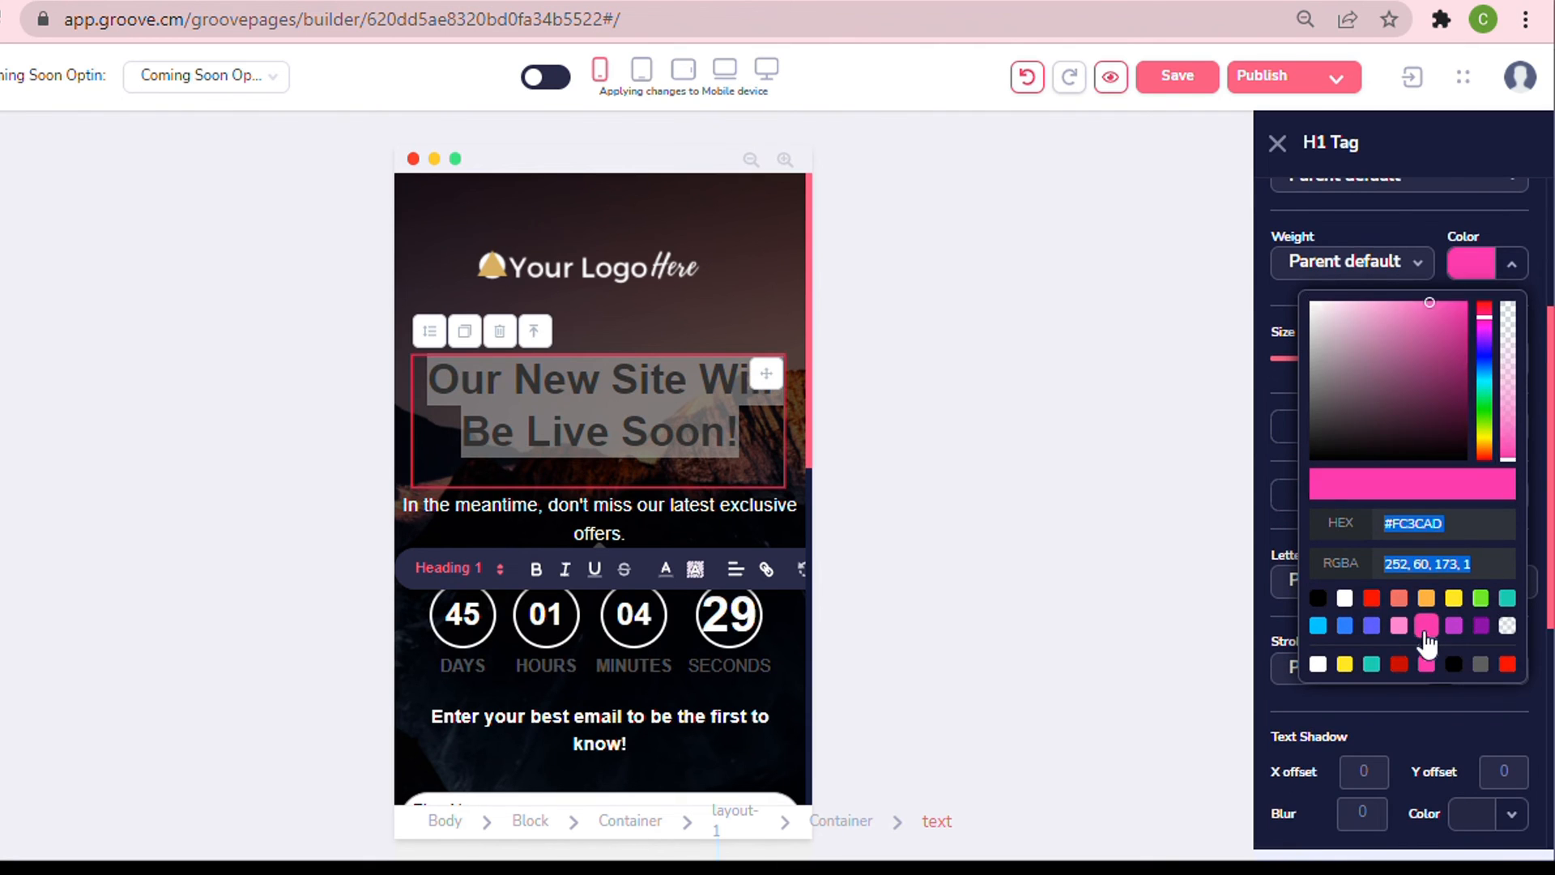
Switch to vertical-tablet editing, color the main headline green #6EFF2A, and save the page.
left_click(697, 267)
scroll(770, 402, "down", 2)
scroll(758, 391, "up", 2)
scroll(732, 531, "down", 5)
scroll(732, 503, "up", 5)
left_click(642, 72)
left_click_drag(298, 334, 670, 396)
left_click(1313, 373)
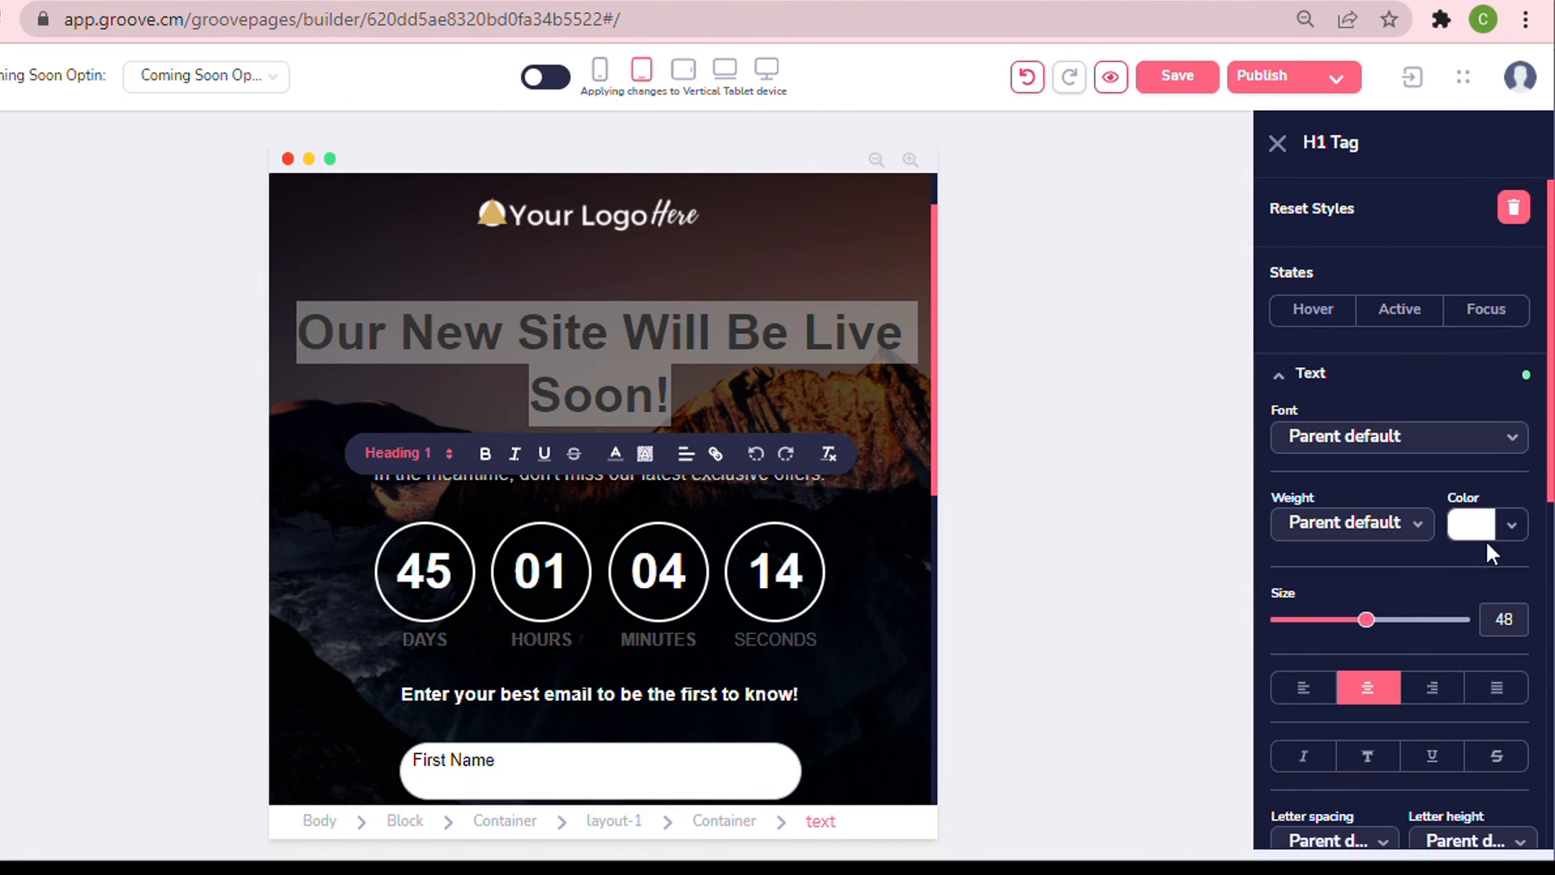
left_click(1528, 527)
scroll(1535, 689, "down", 6)
left_click(1481, 337)
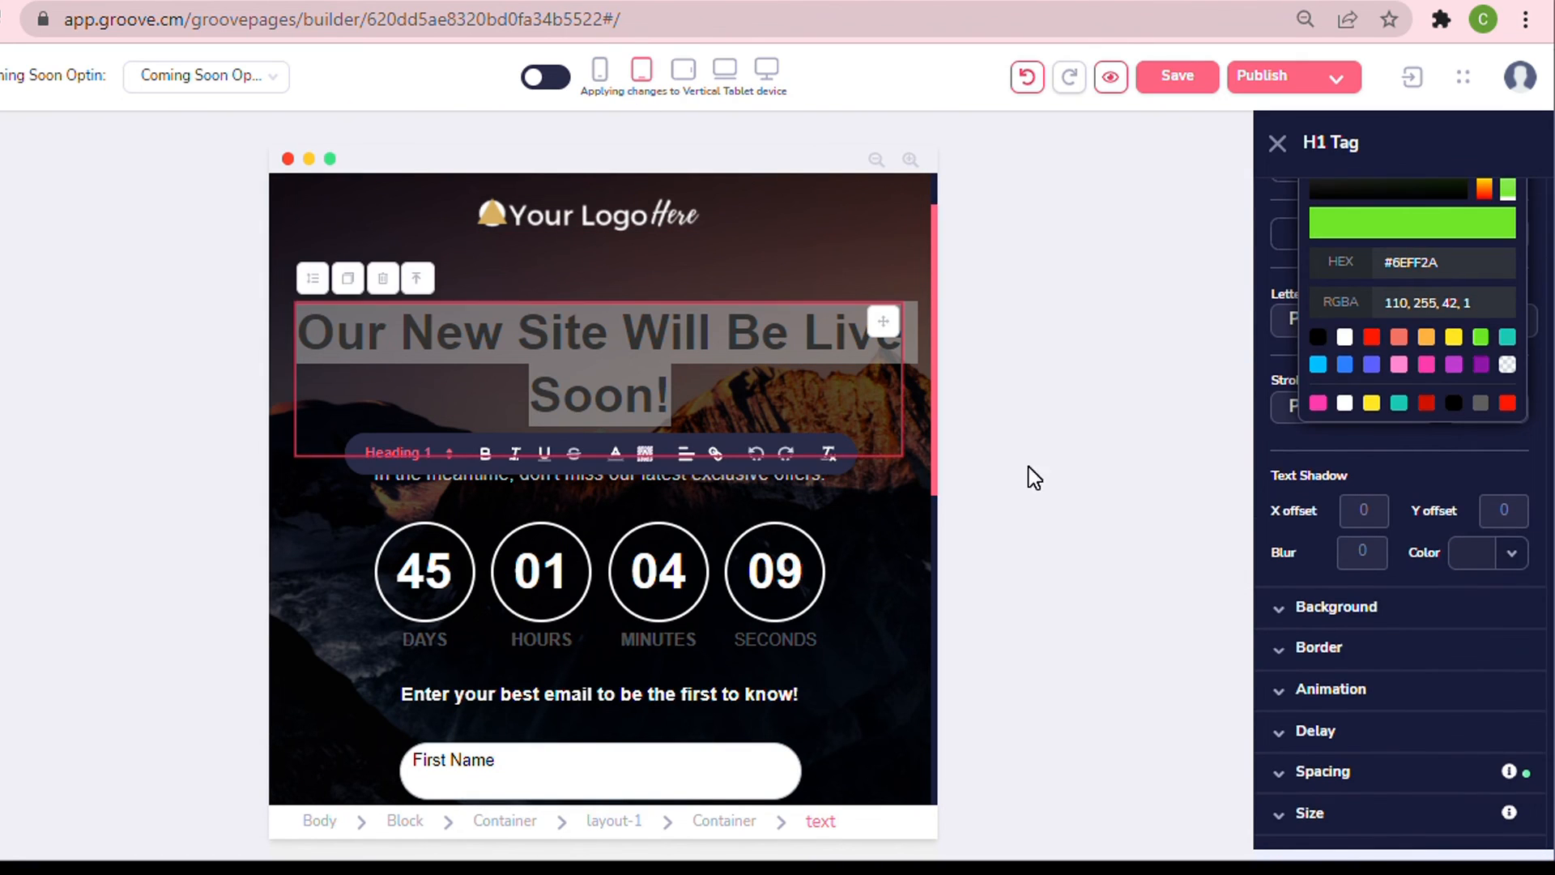
left_click(891, 511)
left_click(1176, 76)
Open the page preview and resize its browser window to check the headline at different screen widths.
left_click(600, 71)
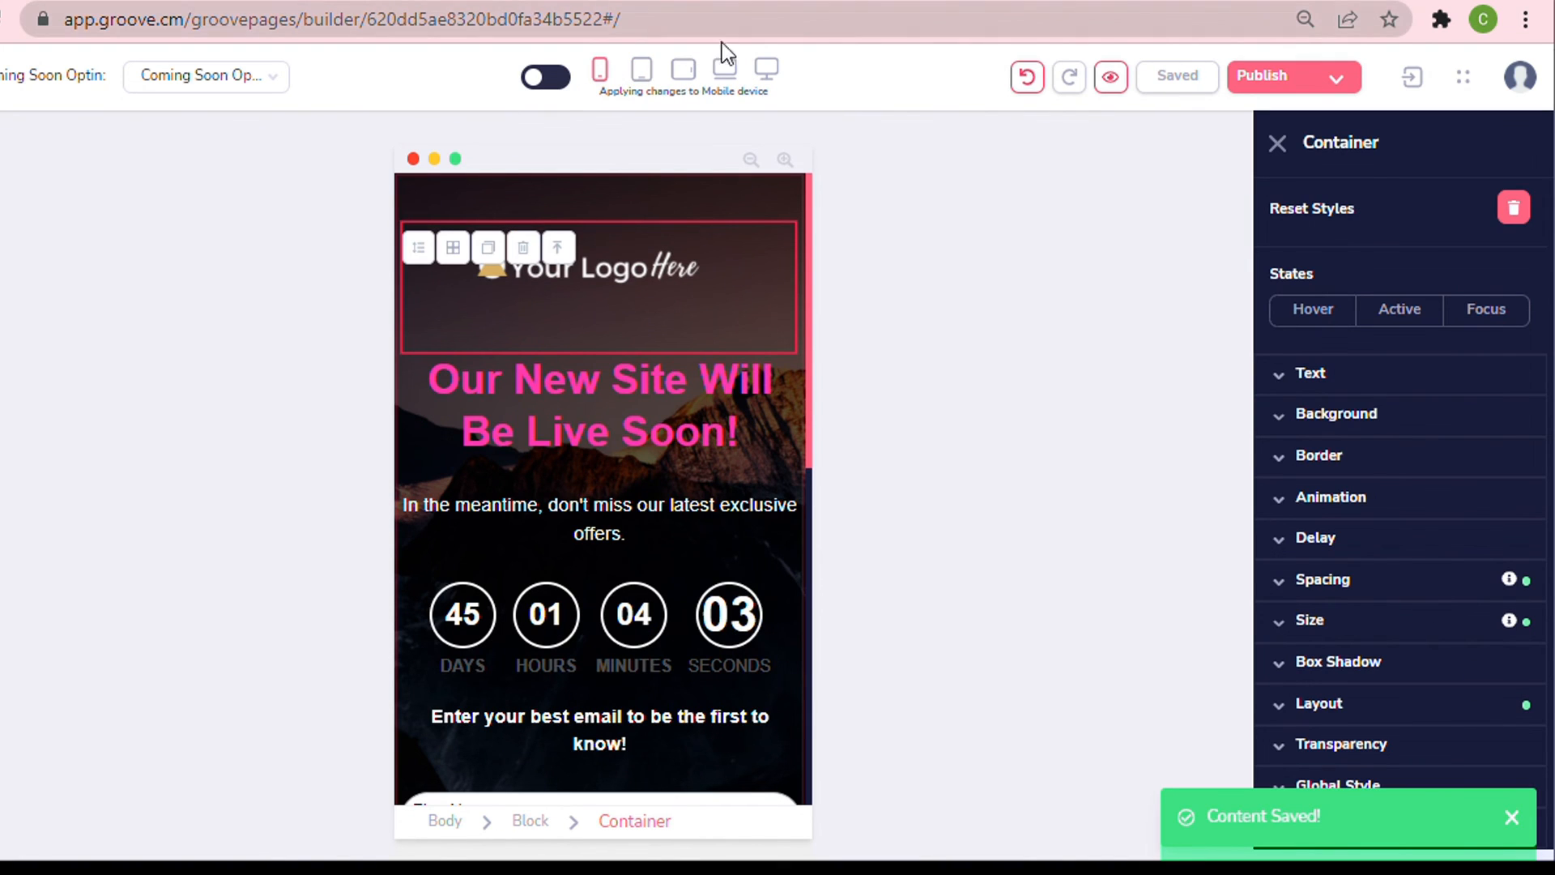
left_click(727, 74)
left_click(768, 73)
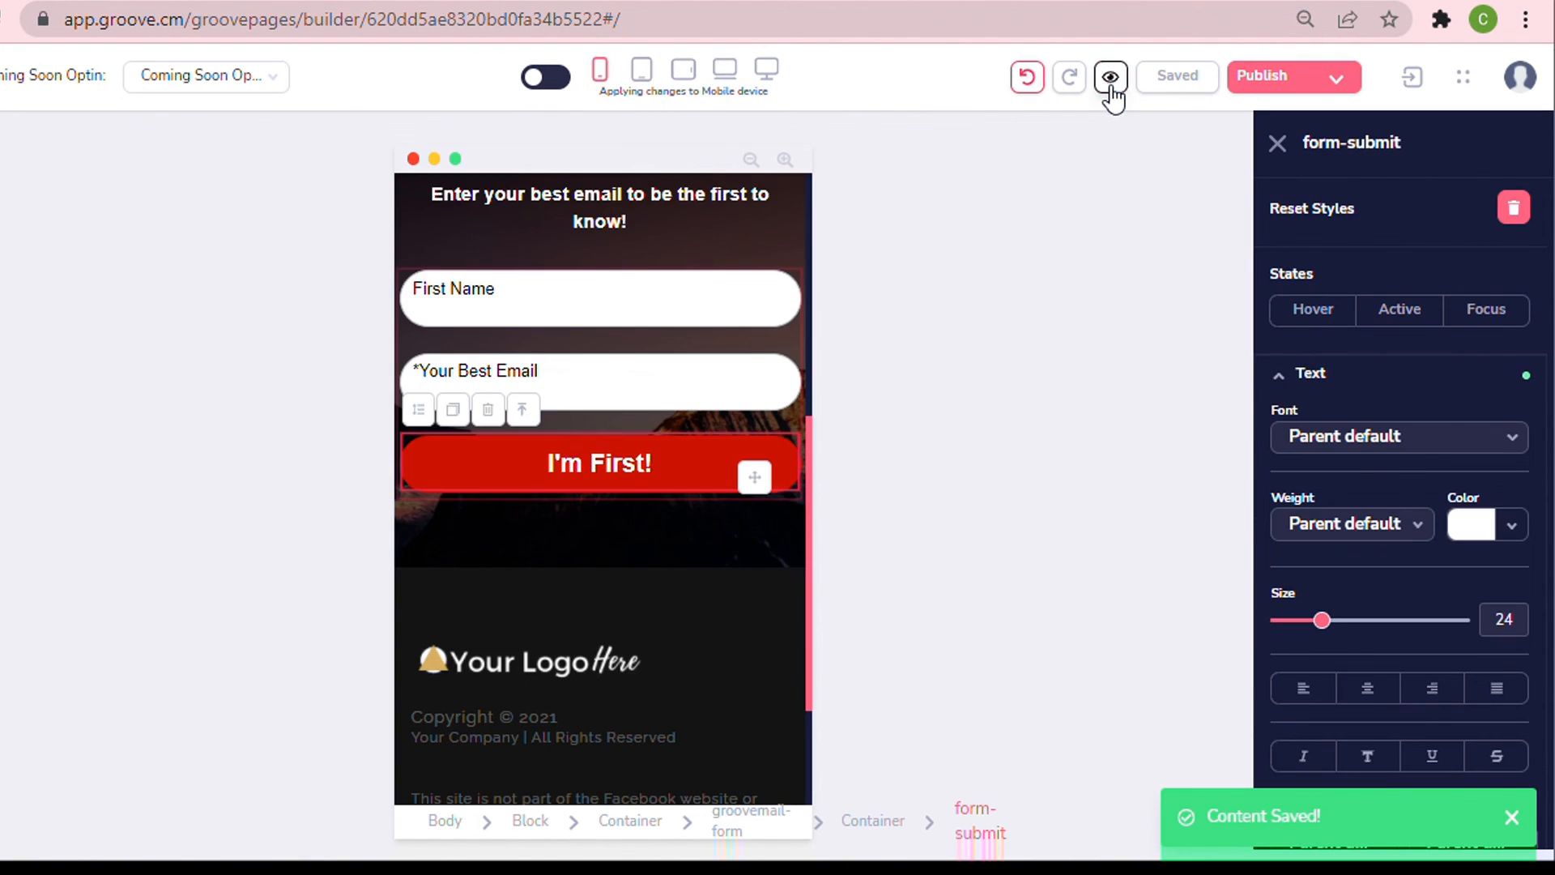
left_click(1111, 78)
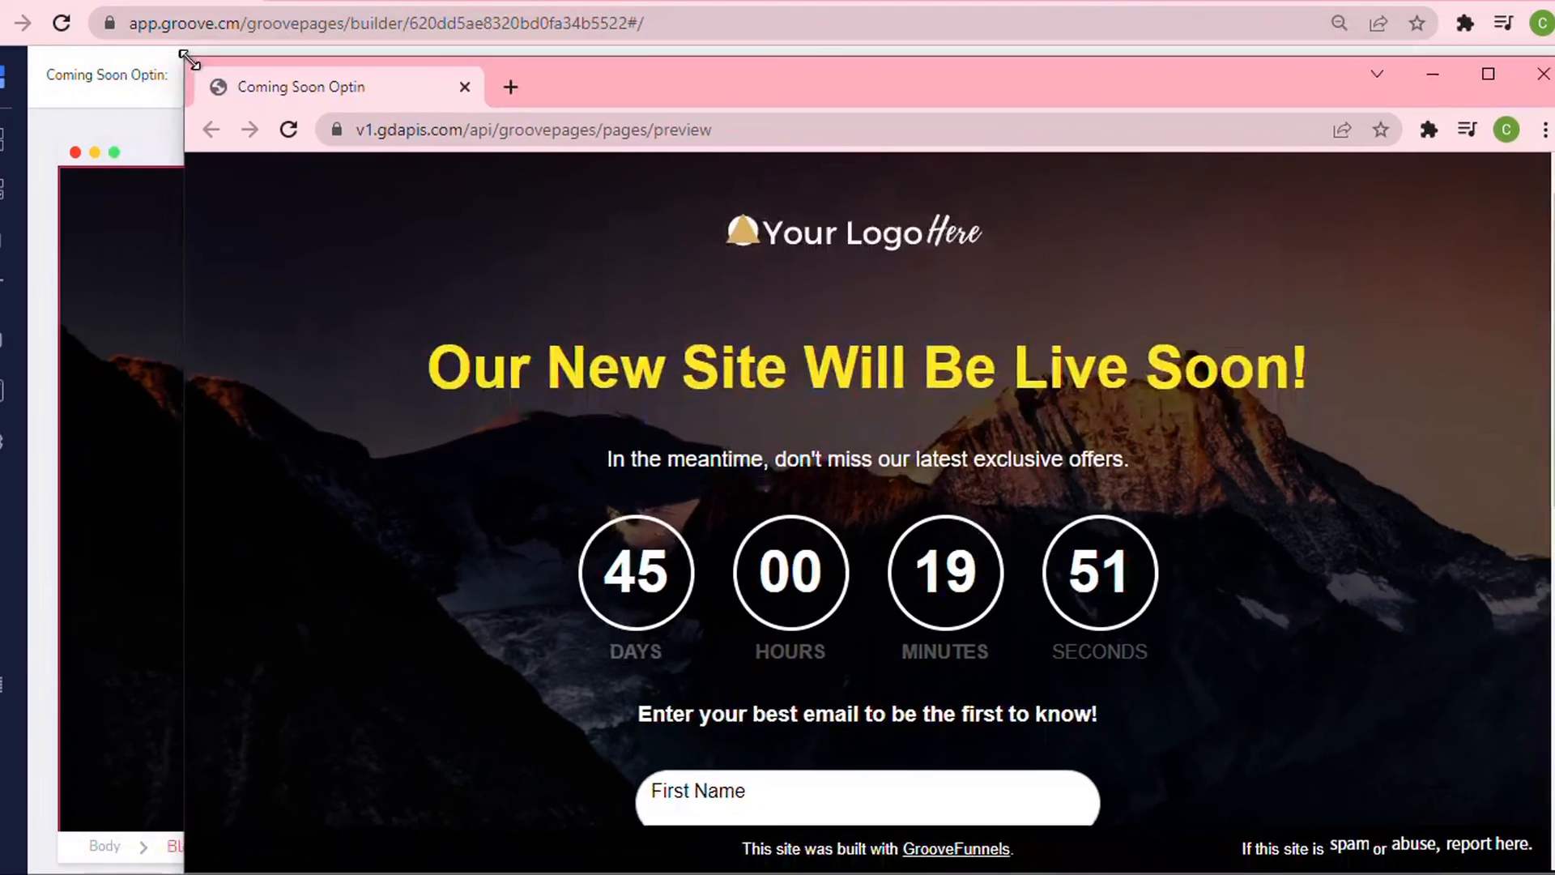
left_click_drag(181, 62, 958, 0)
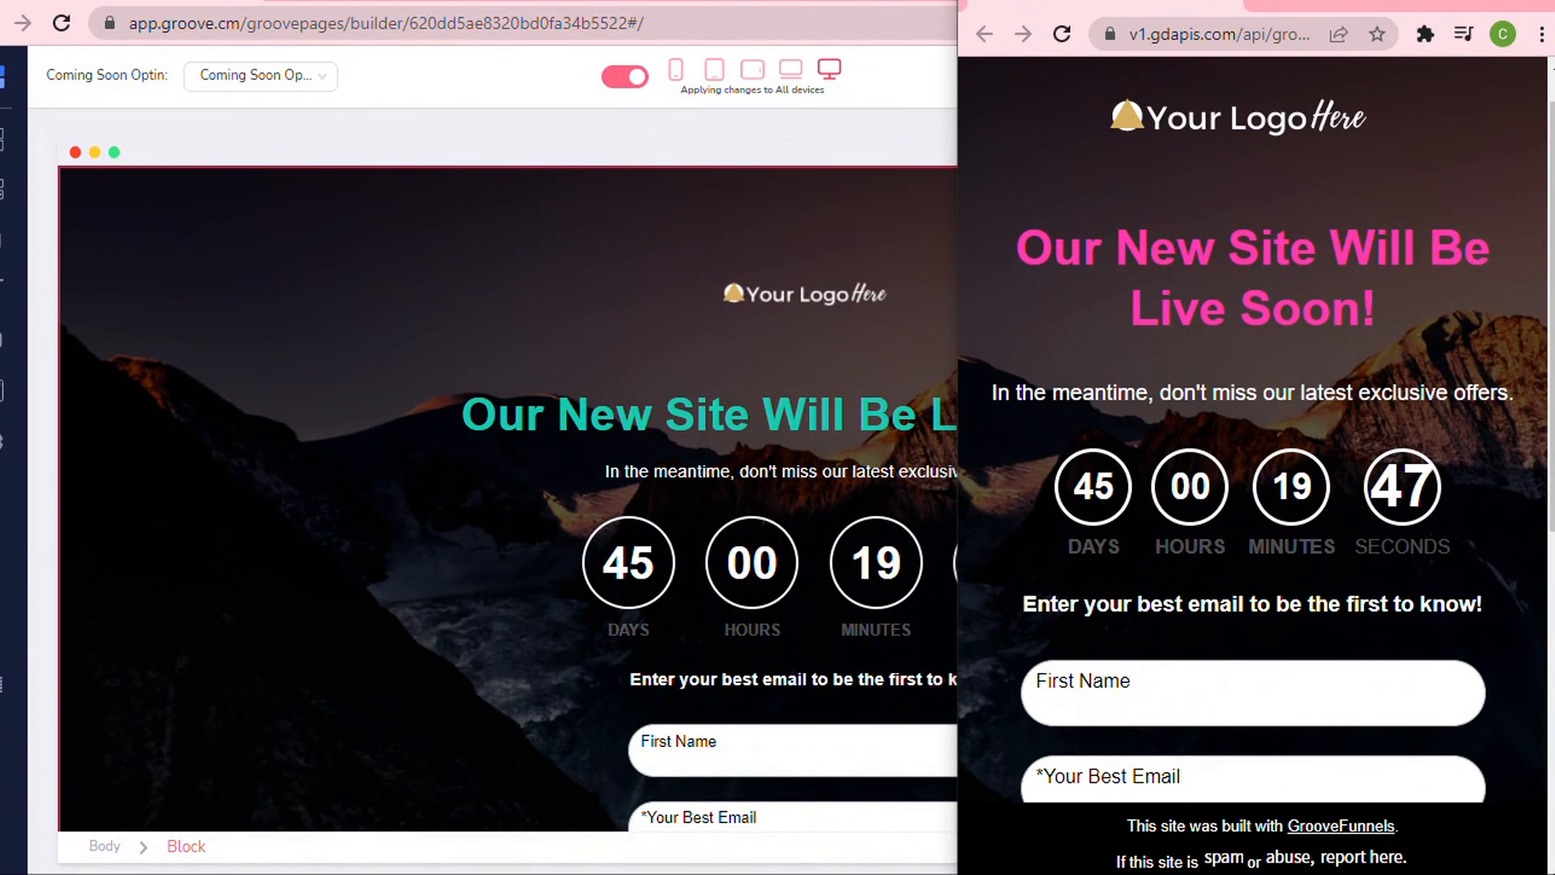
left_click_drag(1329, 2, 832, 2)
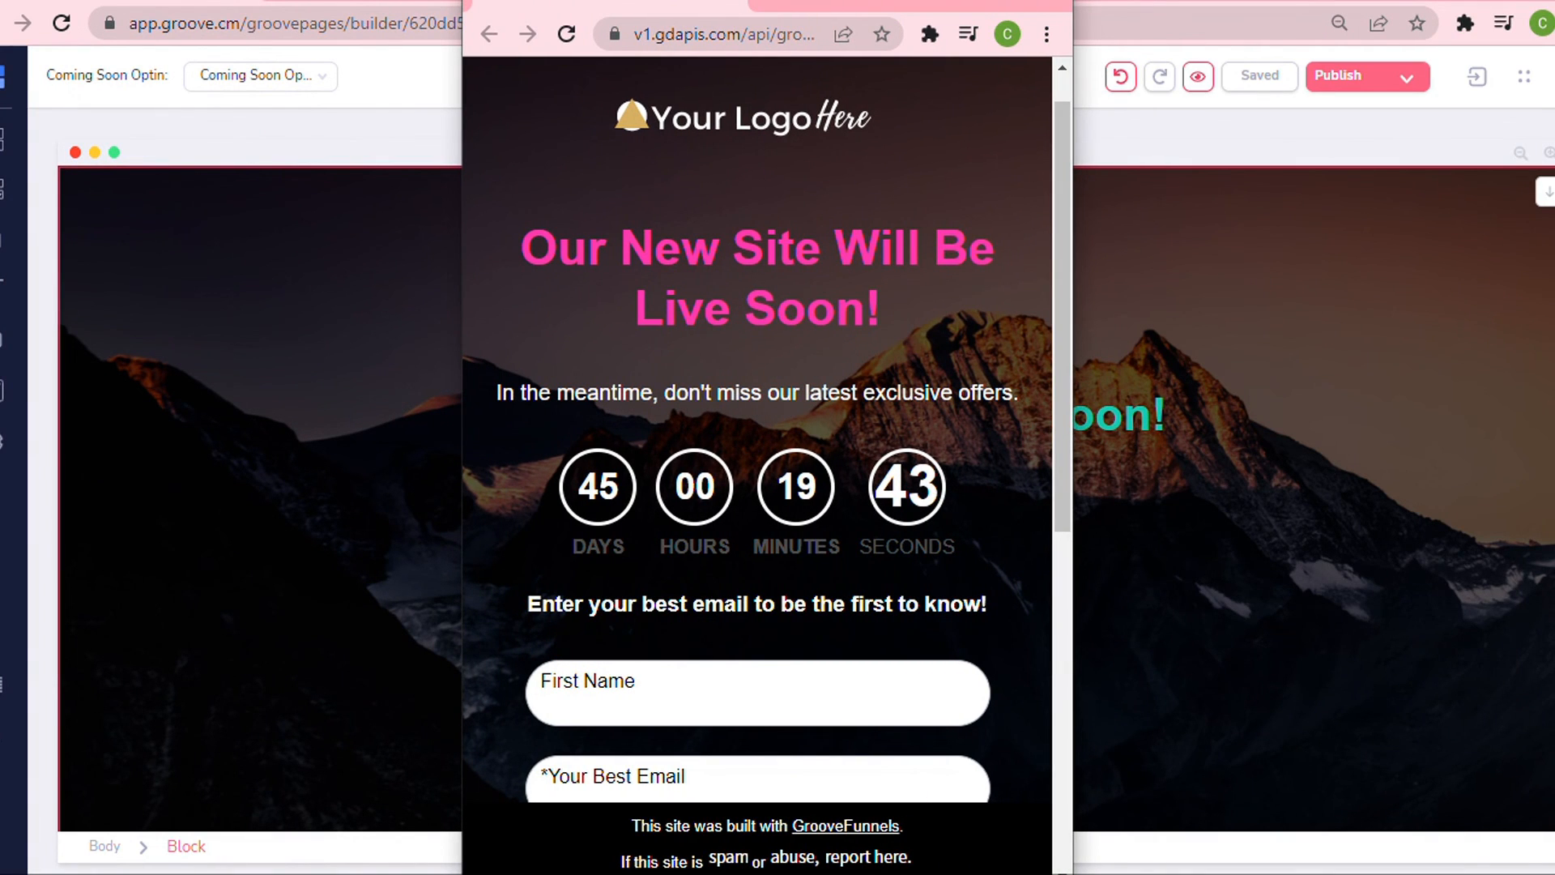
left_click_drag(1075, 2, 1554, 102)
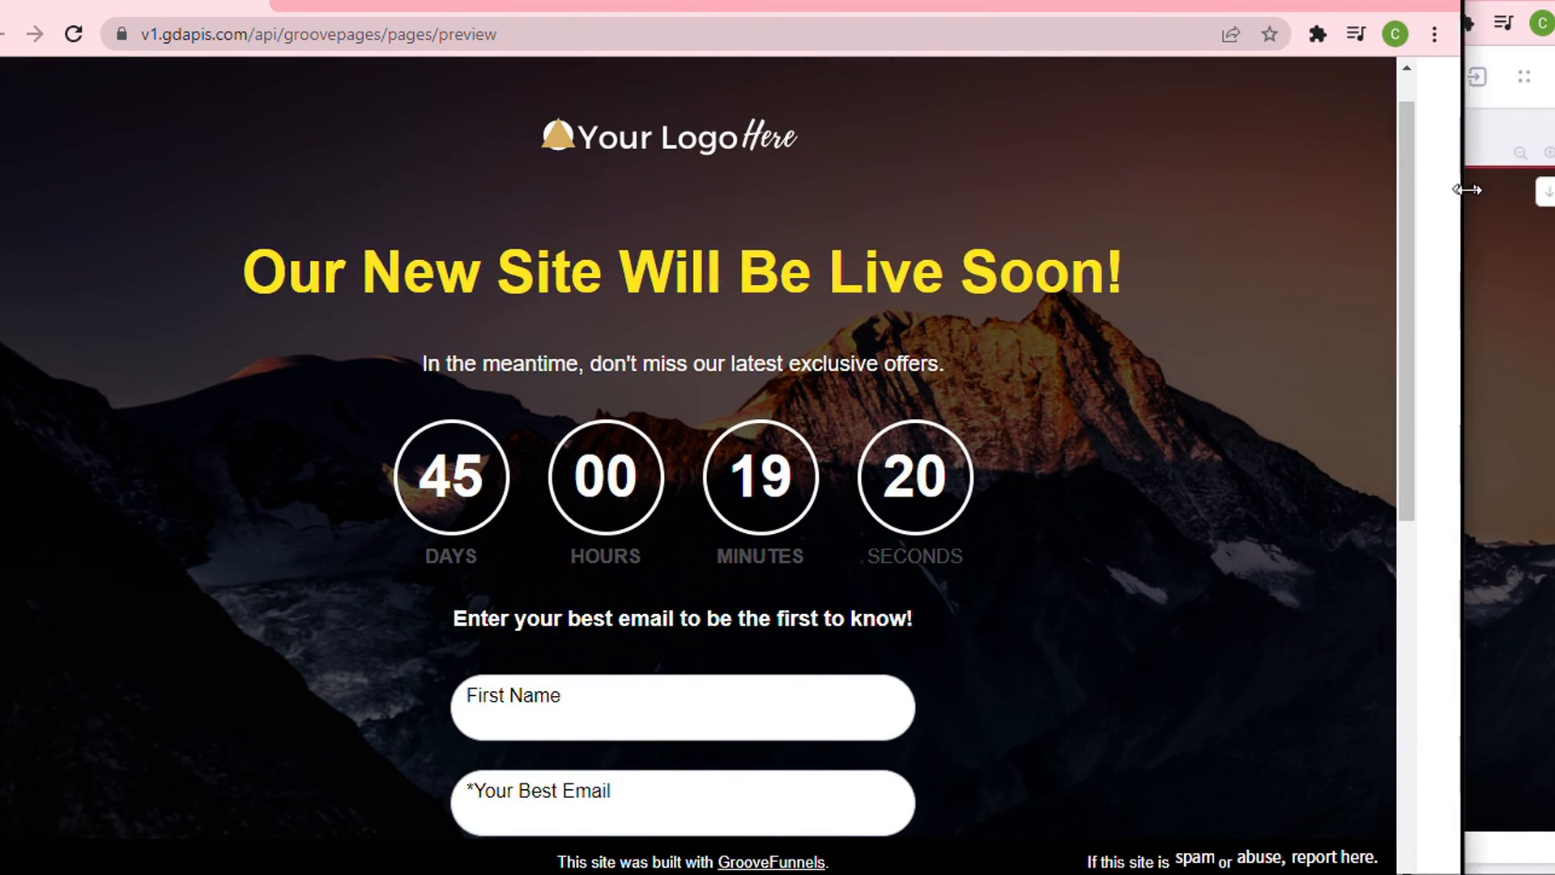
left_click_drag(1466, 191, 1554, 192)
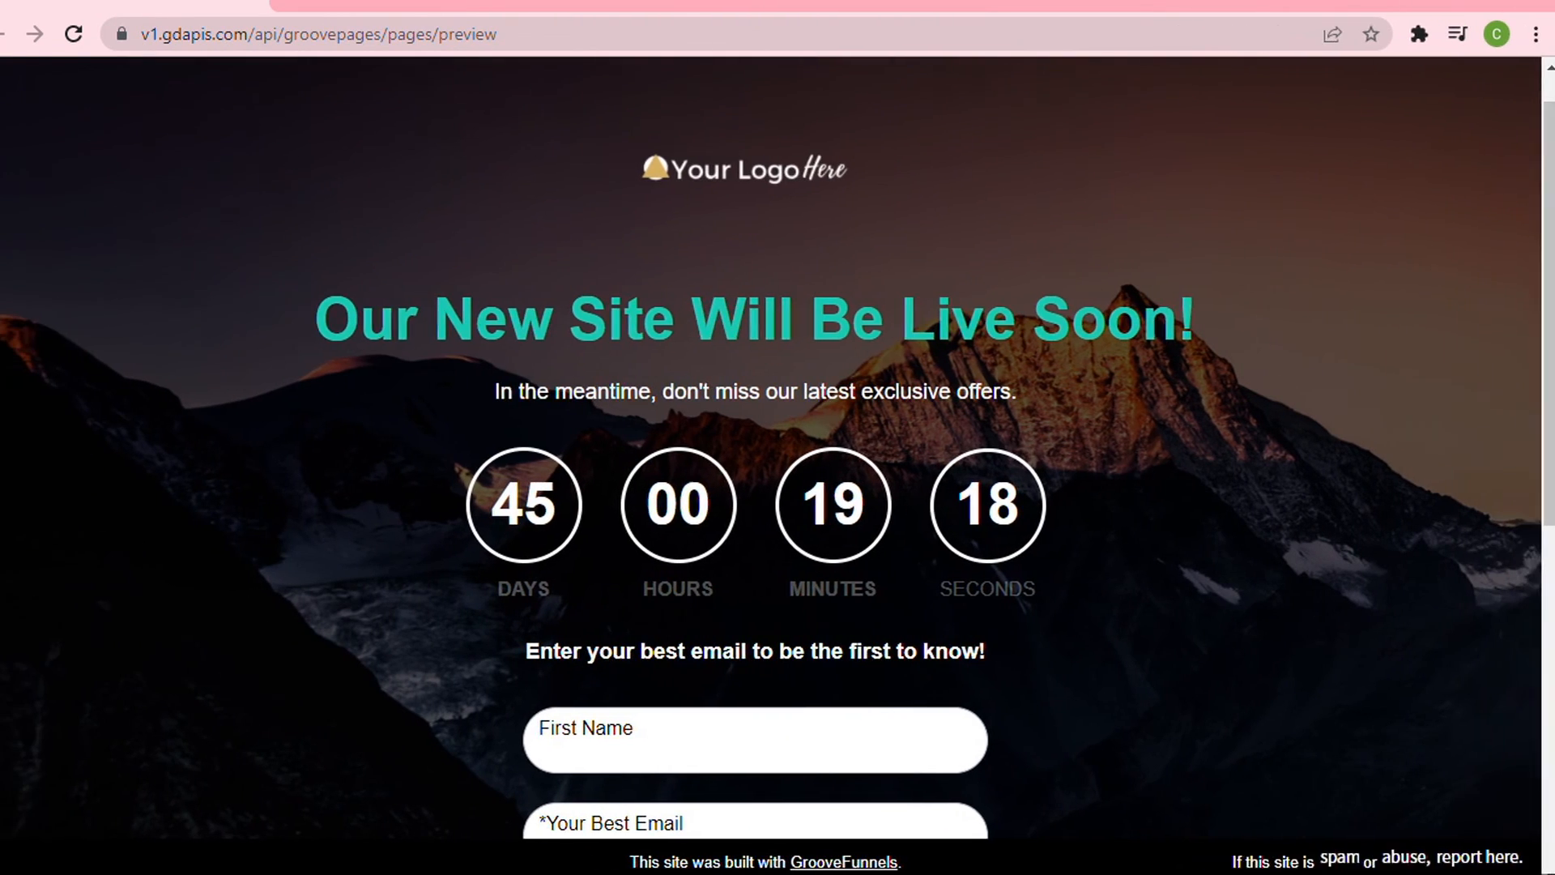